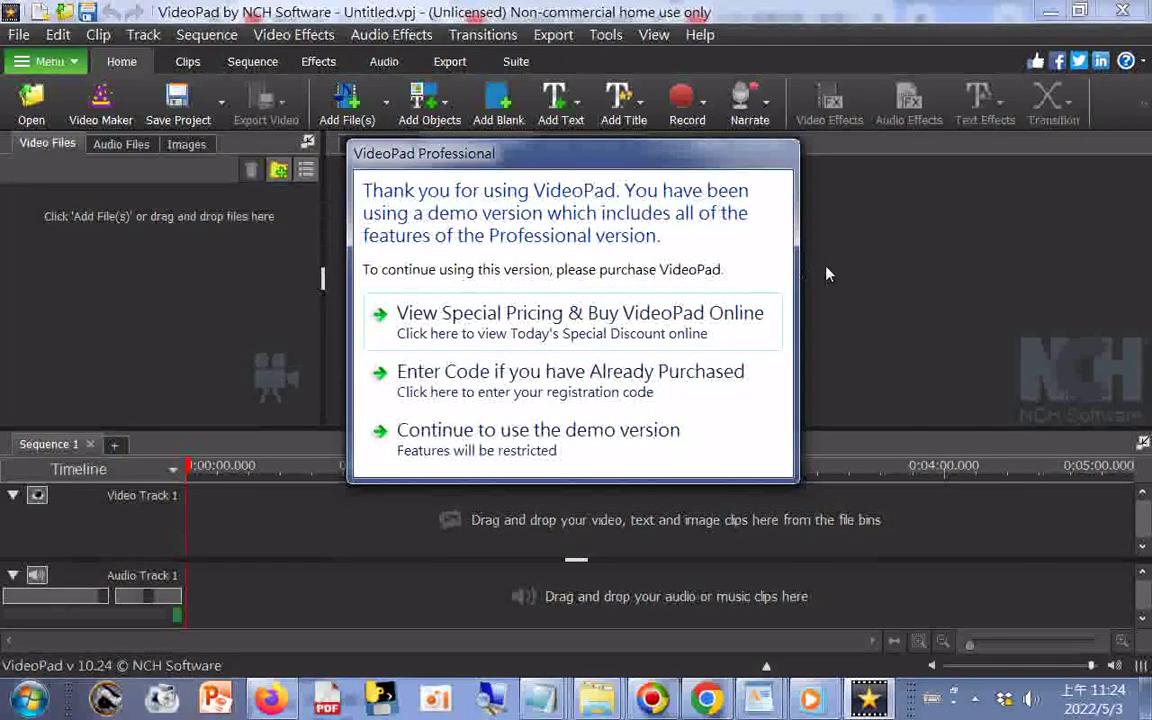
Step: Continue with the VideoPad demo version, then open the Getting Started guide and look through its sections
{"action": "left_click", "coordinate": [604, 443]}
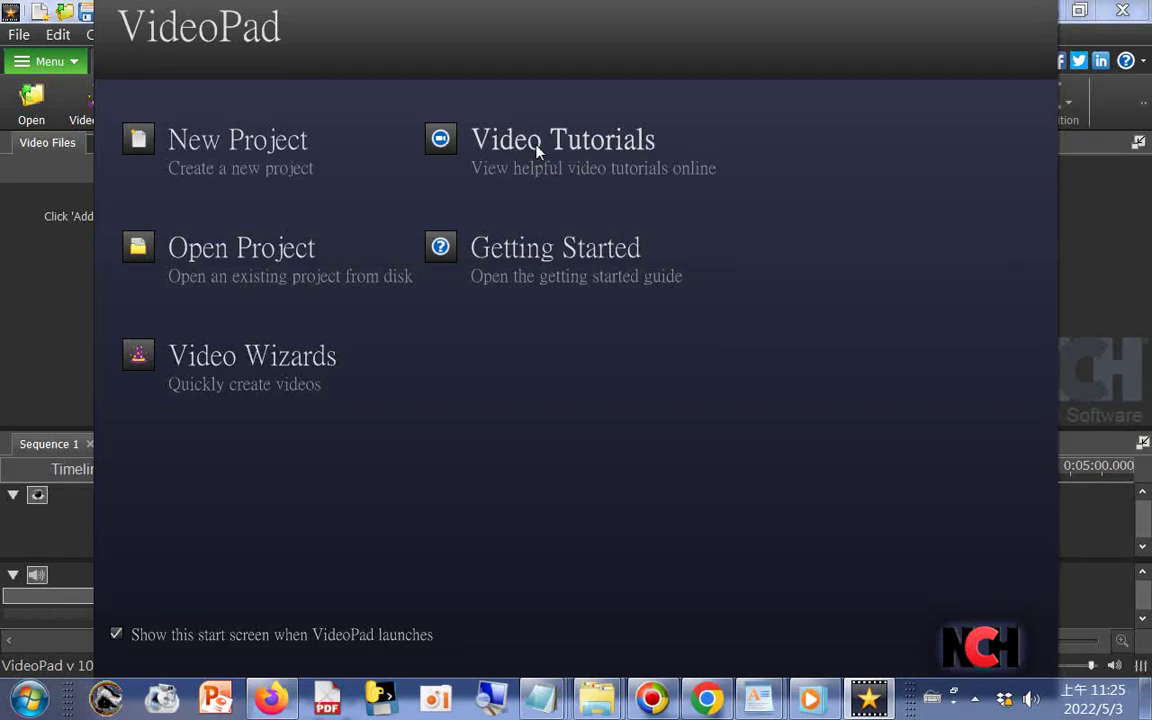
{"action": "left_click", "coordinate": [519, 256]}
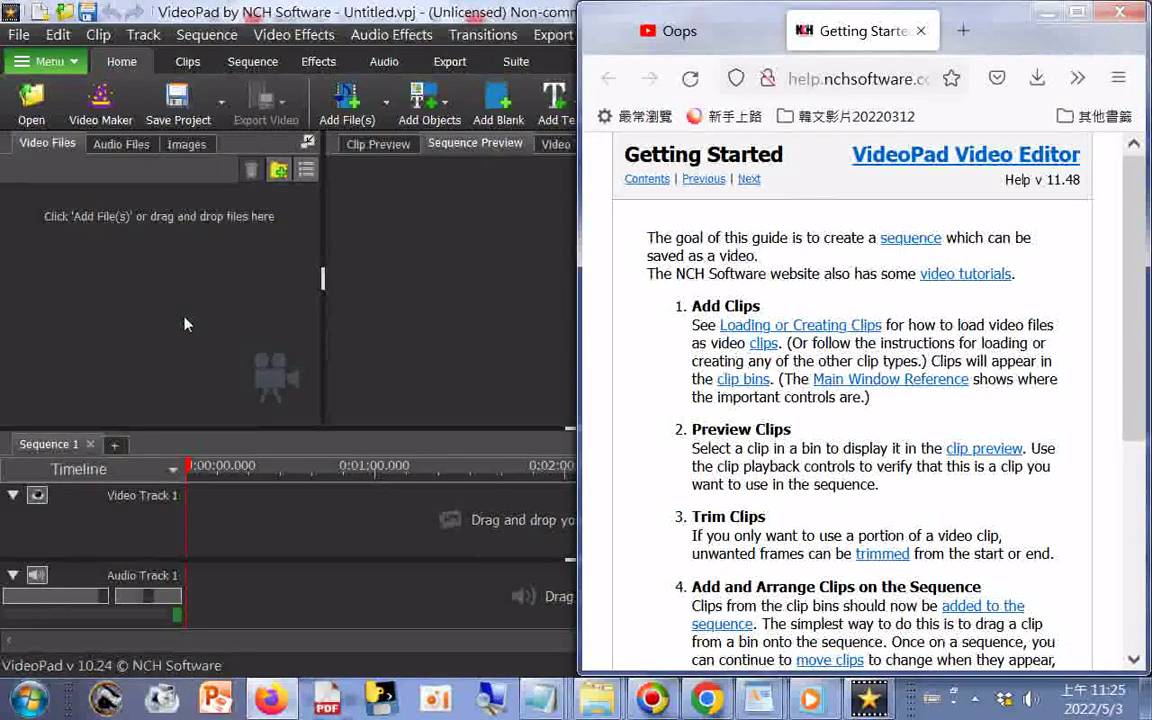
{"action": "scroll", "coordinate": [757, 373], "scroll_direction": "down", "scroll_amount": 3}
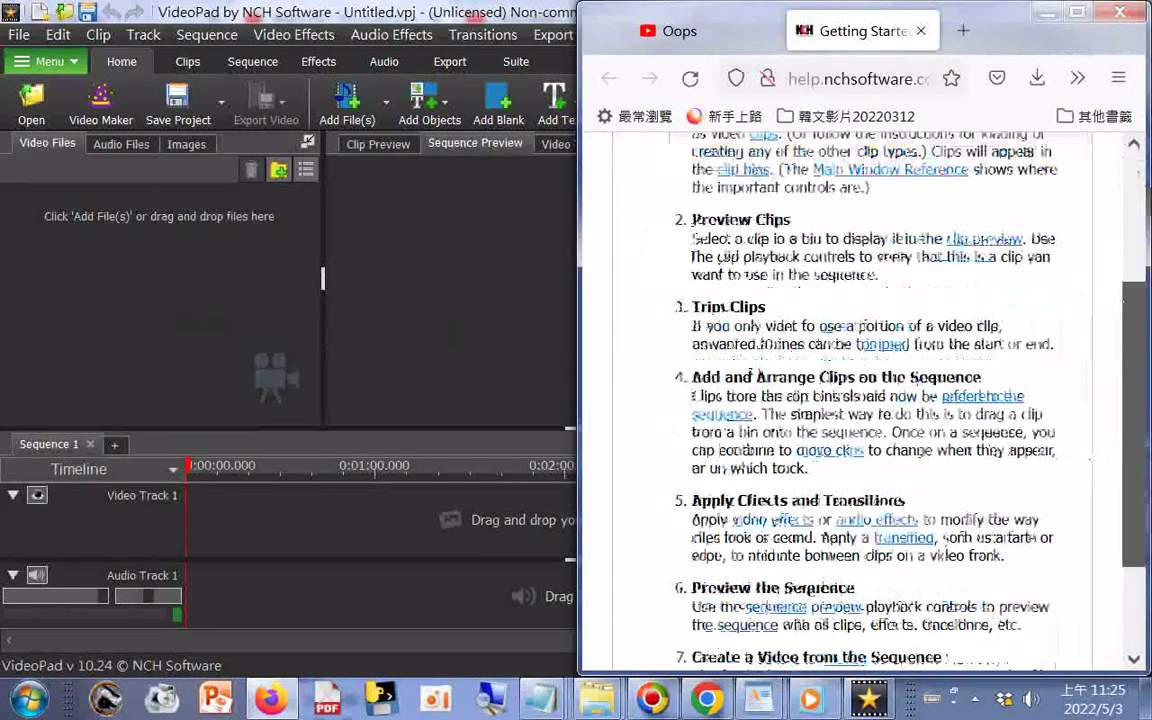
{"action": "scroll", "coordinate": [757, 373], "scroll_direction": "down", "scroll_amount": 2}
{"action": "scroll", "coordinate": [1020, 415], "scroll_direction": "up", "scroll_amount": 5}
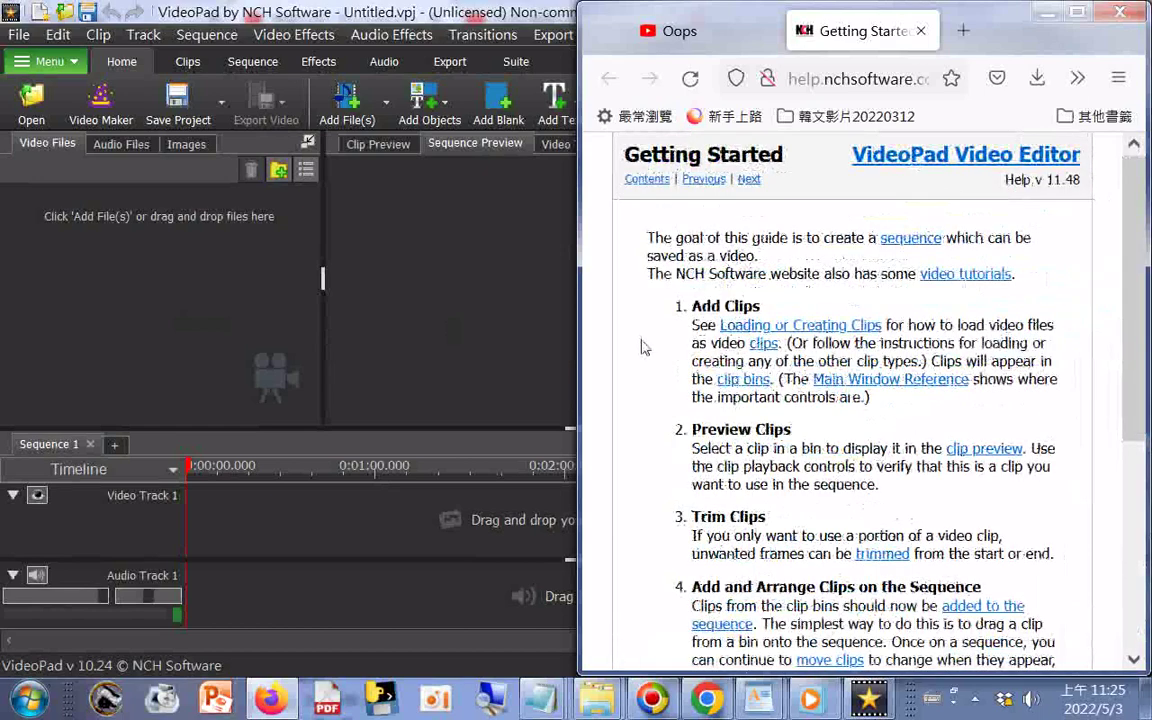
Step: Copy the entire Getting Started page and paste it into a new Notepad document, moving the window fully into view
{"action": "key", "text": "ctrl+a"}
{"action": "right_click", "coordinate": [668, 241]}
{"action": "left_click", "coordinate": [760, 263]}
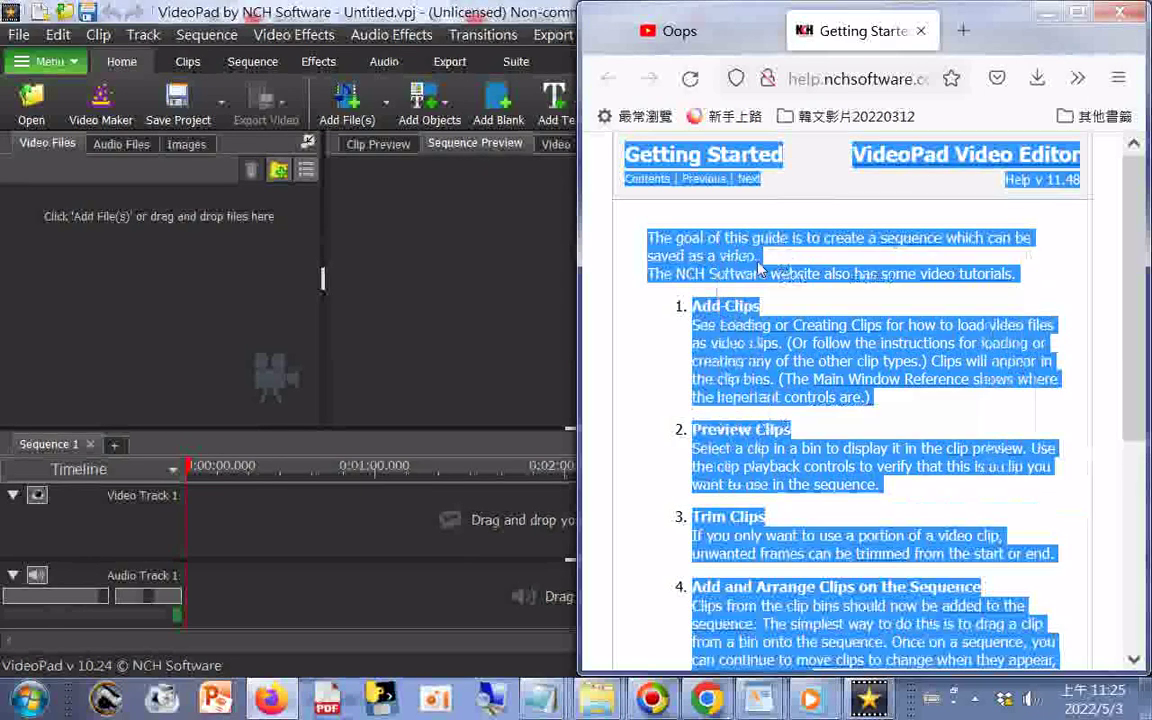
{"action": "left_click", "coordinate": [28, 698]}
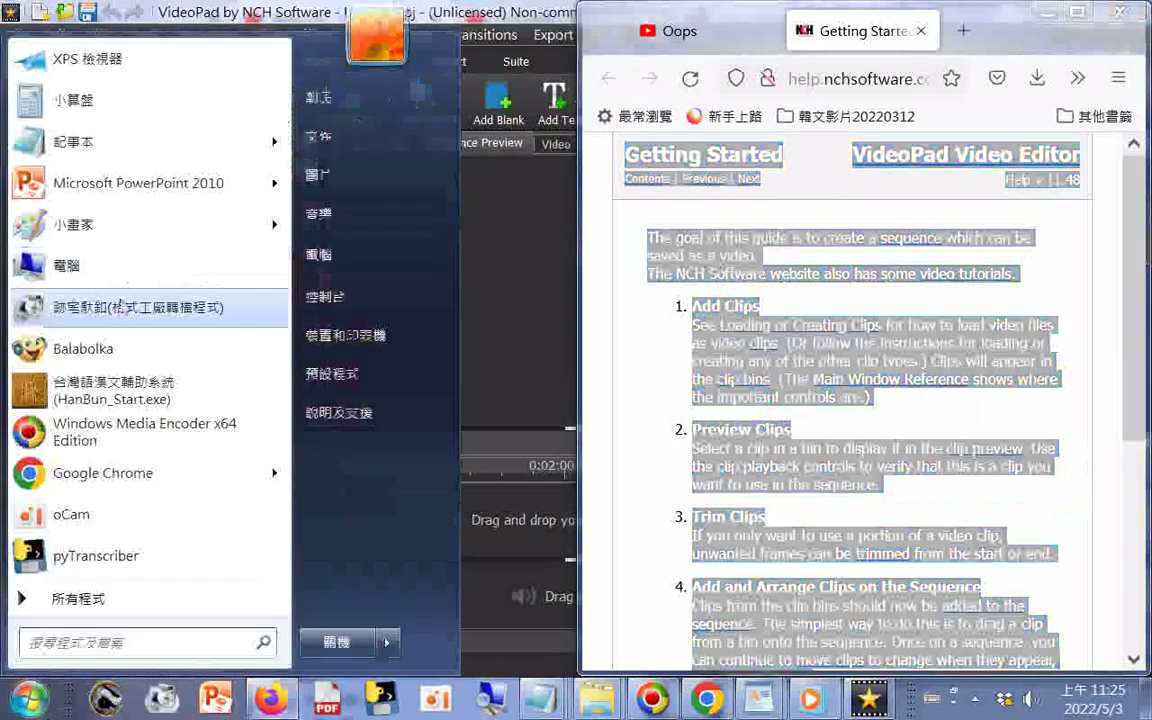
{"action": "left_click", "coordinate": [88, 140]}
{"action": "right_click", "coordinate": [274, 316]}
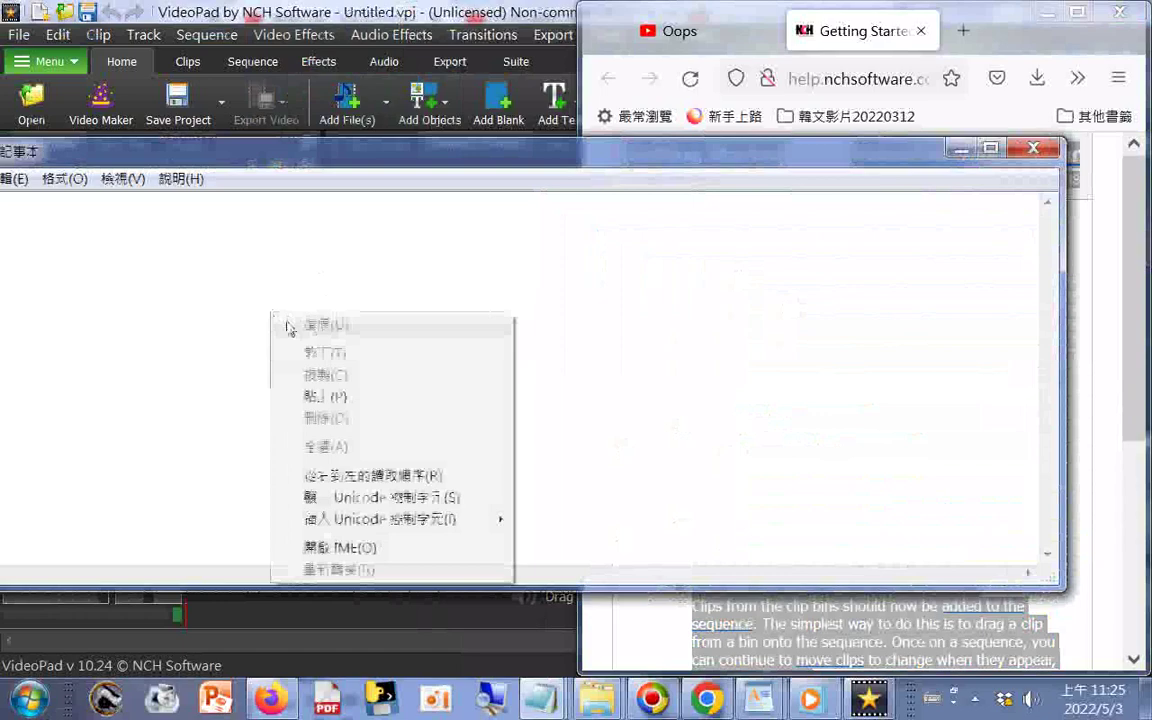
{"action": "left_click", "coordinate": [325, 397]}
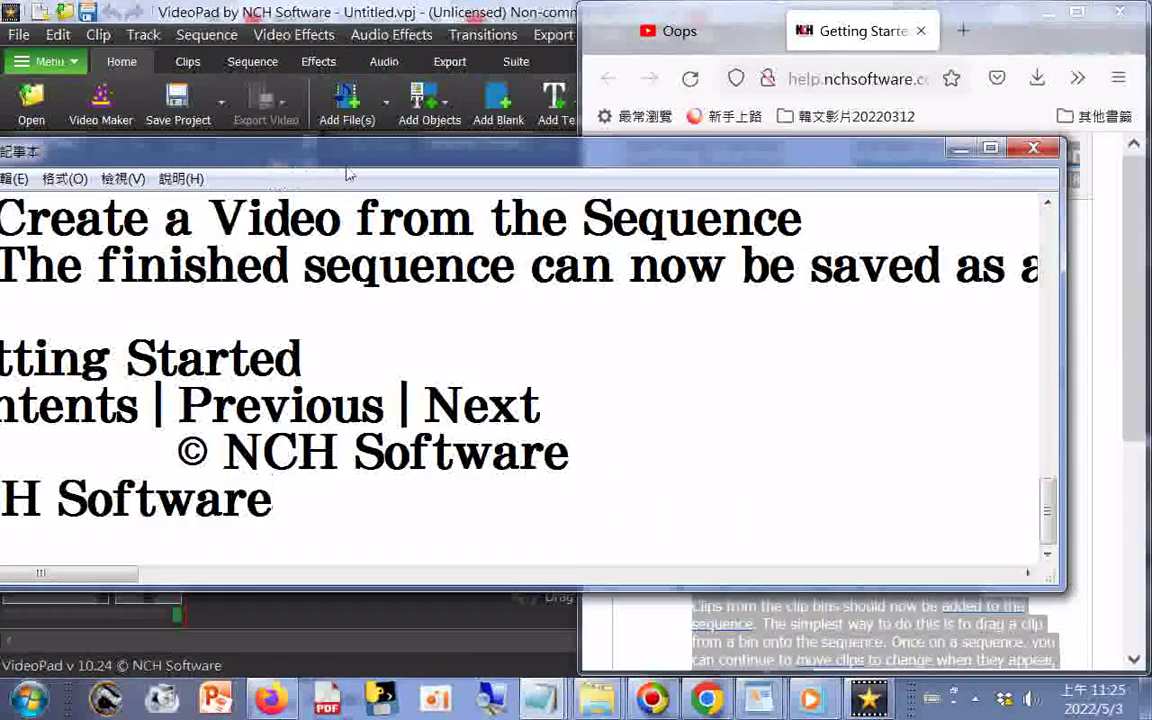
{"action": "left_click_drag", "start_coordinate": [380, 160], "coordinate": [468, 168]}
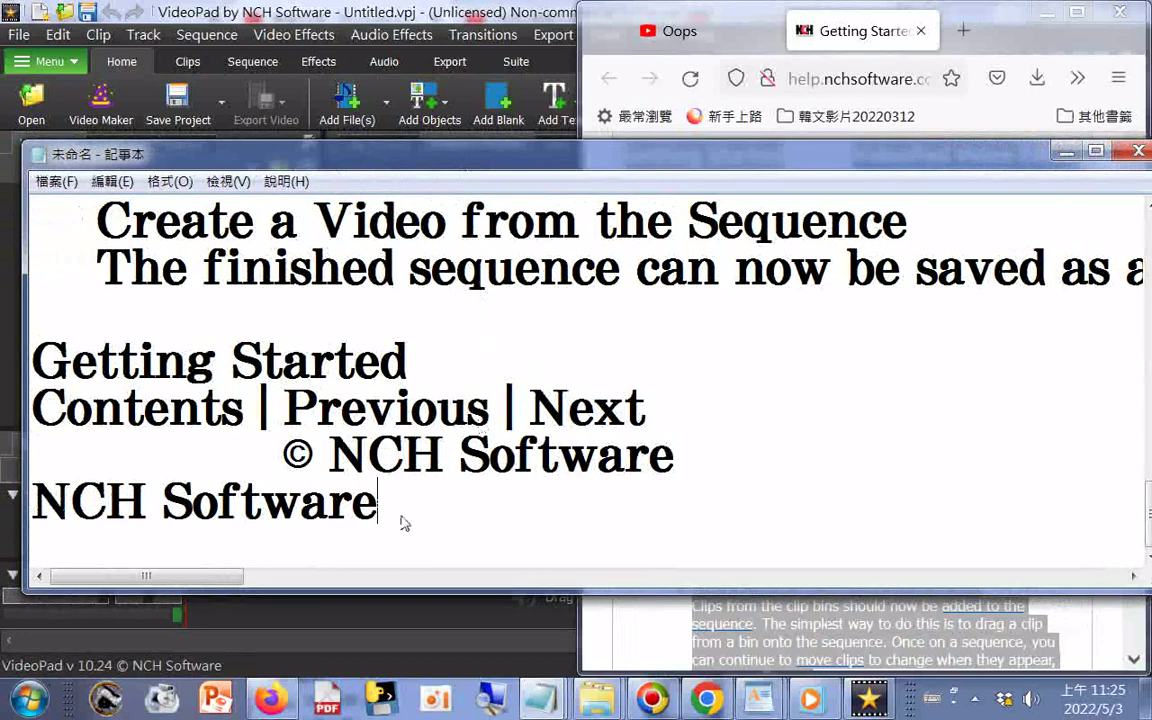
Step: Copy the closing "NCH Software" line and paste it directly after "Getting Started" on the document's first line
{"action": "left_click_drag", "start_coordinate": [398, 513], "coordinate": [40, 500]}
{"action": "right_click", "coordinate": [90, 500]}
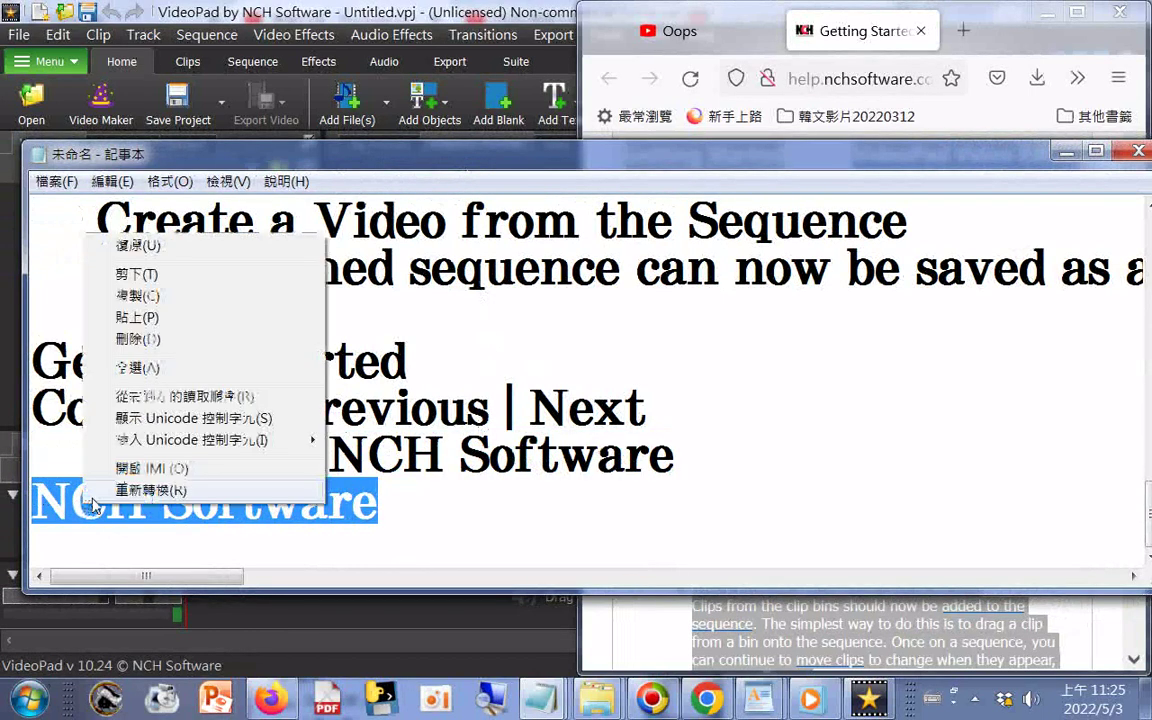
{"action": "key", "text": "Escape"}
{"action": "left_click_drag", "start_coordinate": [471, 357], "coordinate": [451, 226]}
{"action": "left_click", "coordinate": [451, 231]}
{"action": "right_click", "coordinate": [467, 219]}
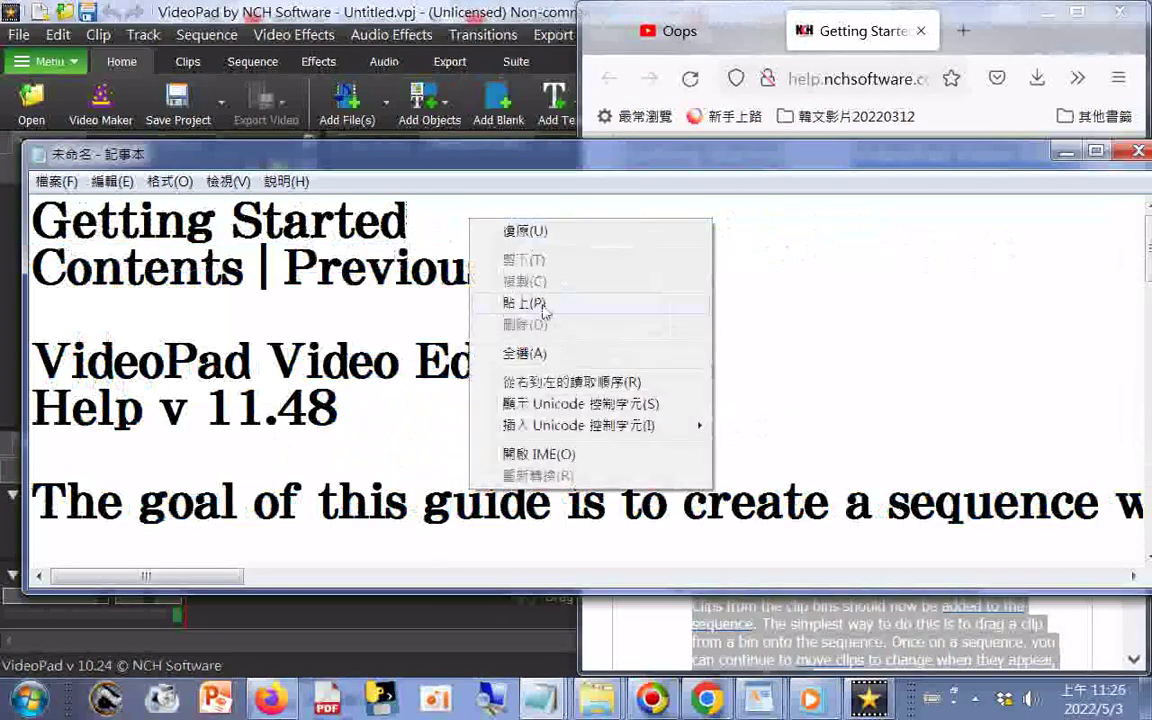
{"action": "left_click", "coordinate": [510, 296]}
Step: Copy the combined first line "Getting StartedNCH Software" and undo the text pasted into it
{"action": "left_click_drag", "start_coordinate": [755, 232], "coordinate": [32, 225]}
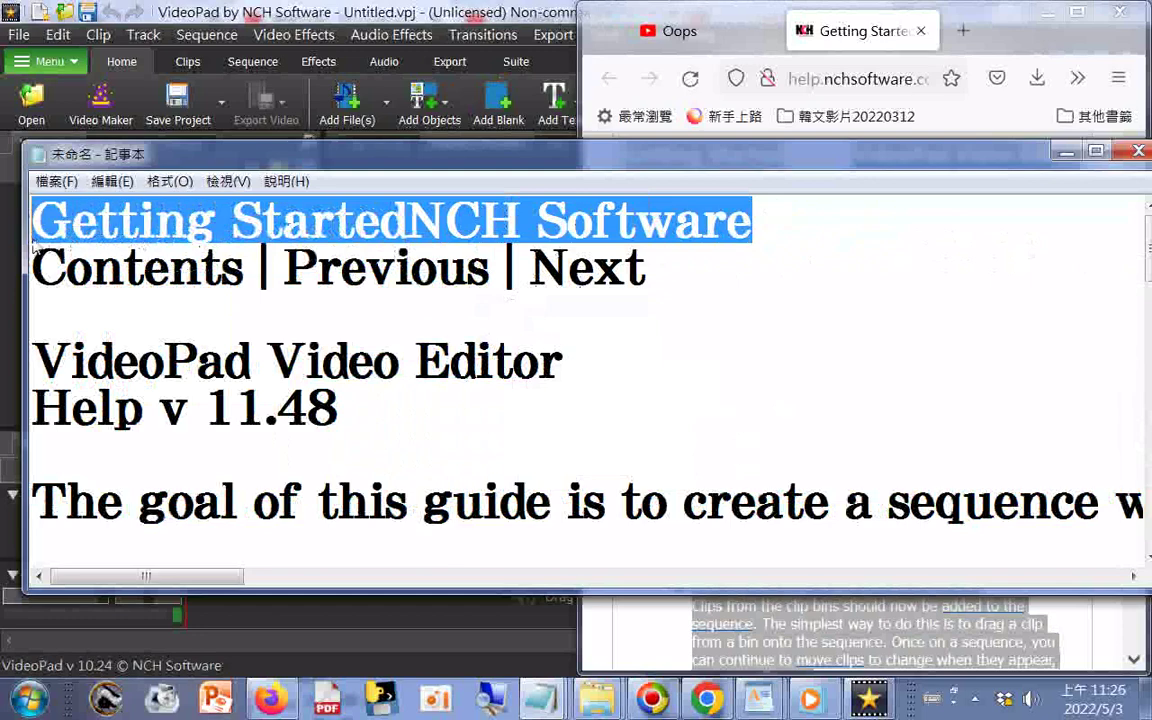
{"action": "right_click", "coordinate": [150, 260]}
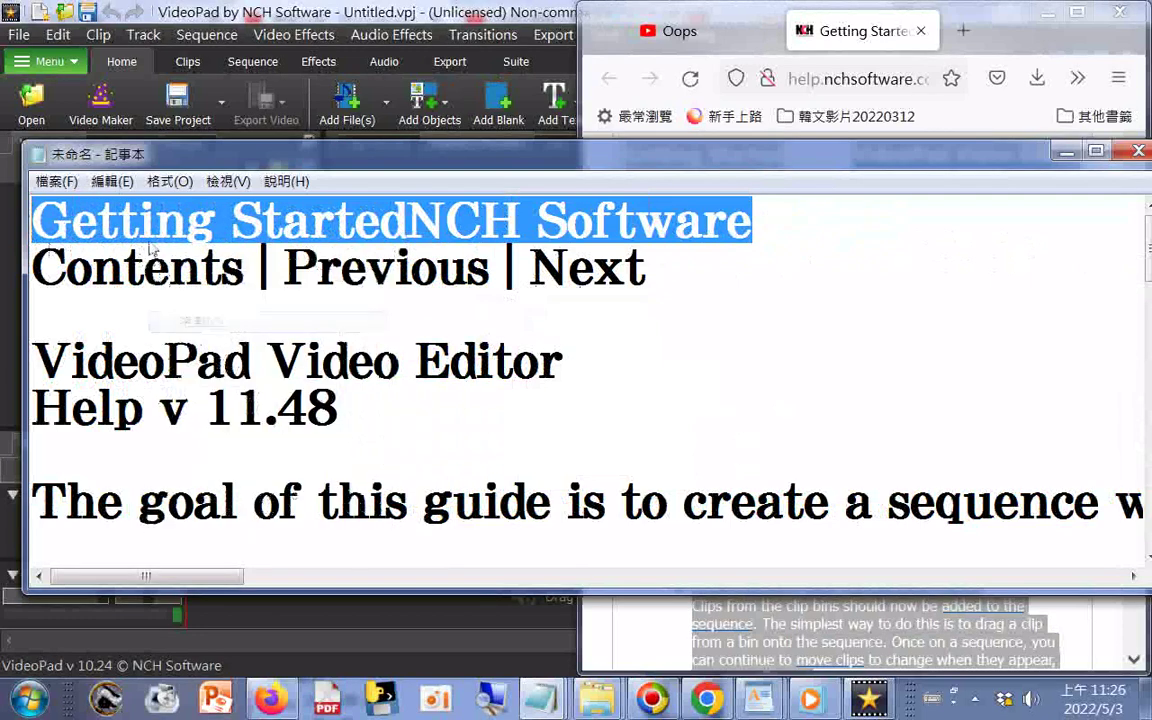
{"action": "left_click", "coordinate": [196, 320]}
{"action": "key", "text": "ctrl+z"}
Step: Save the document to the Transcend (H:) drive as "Getting Started(NCH Software)202205.txt", choosing a different encoding from the list
{"action": "left_click", "coordinate": [56, 181]}
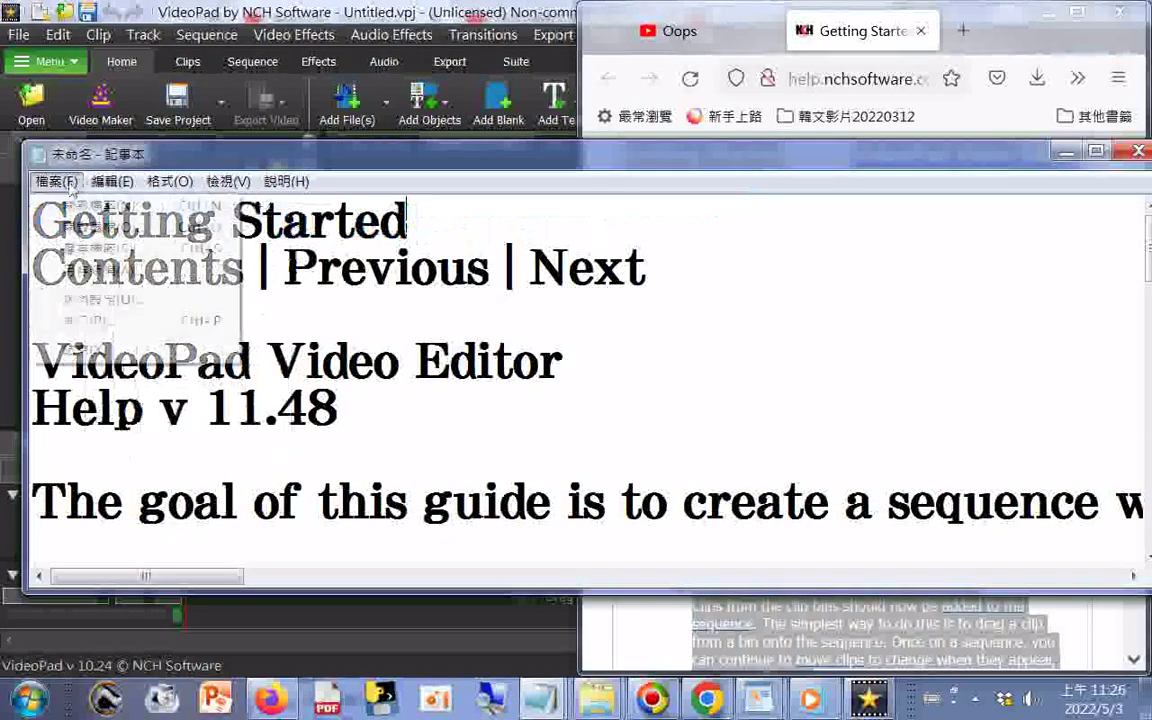
{"action": "key", "text": "Escape"}
{"action": "key", "text": "ctrl+s"}
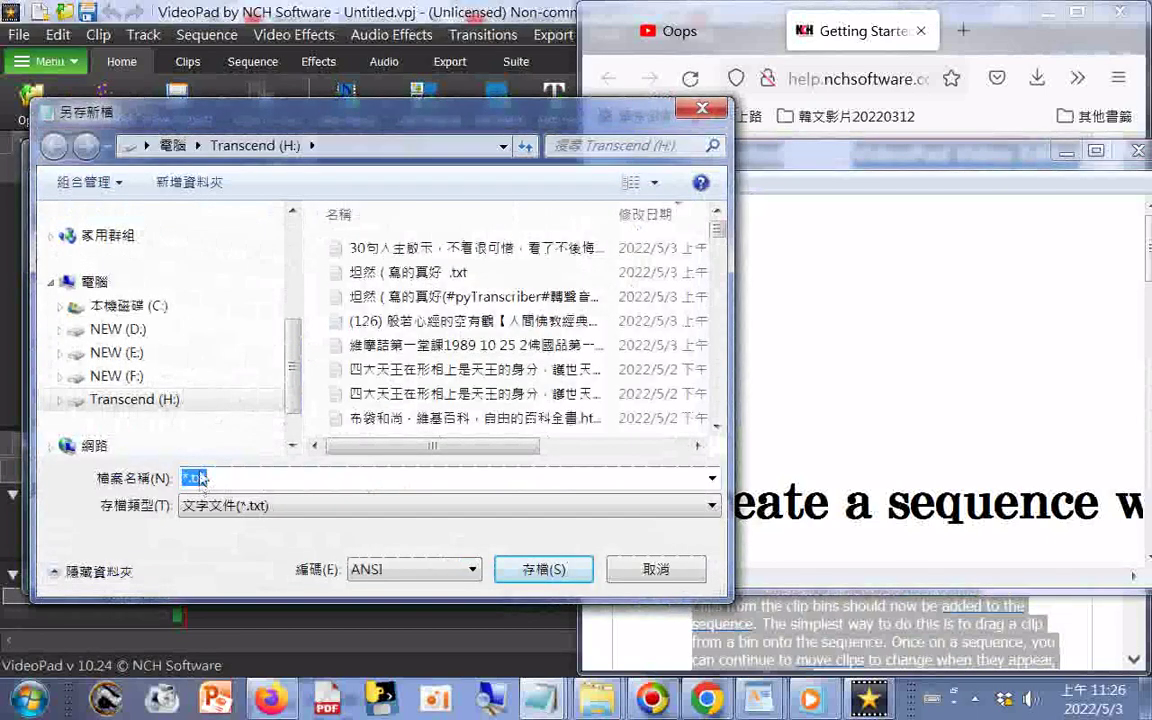
{"action": "right_click", "coordinate": [198, 477]}
{"action": "left_click", "coordinate": [263, 287]}
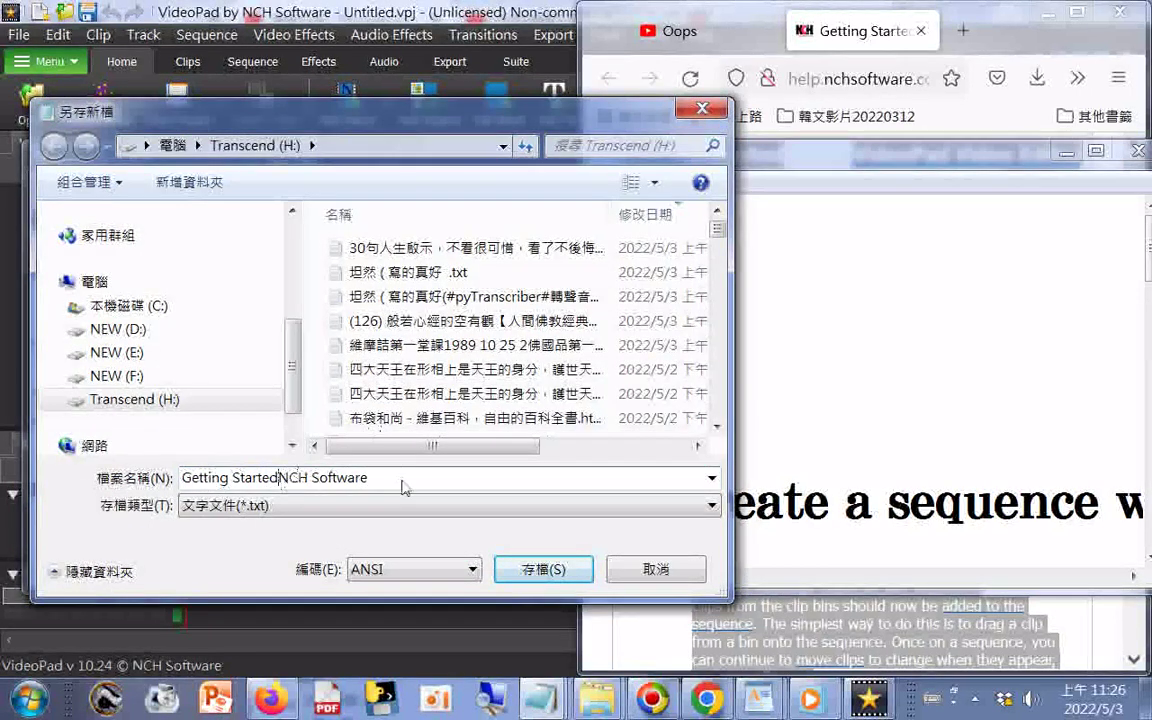
{"action": "type", "text": "("}
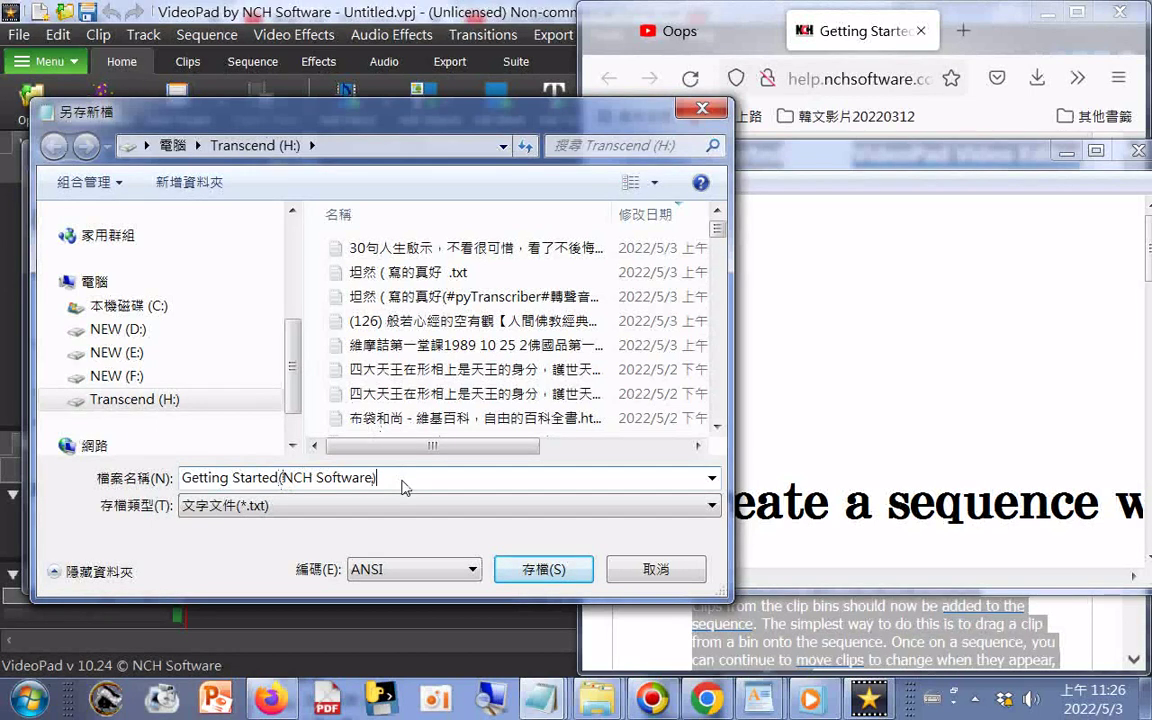
{"action": "type", "text": ")202205"}
{"action": "left_click", "coordinate": [430, 569]}
{"action": "left_click", "coordinate": [418, 608]}
{"action": "left_click", "coordinate": [530, 569]}
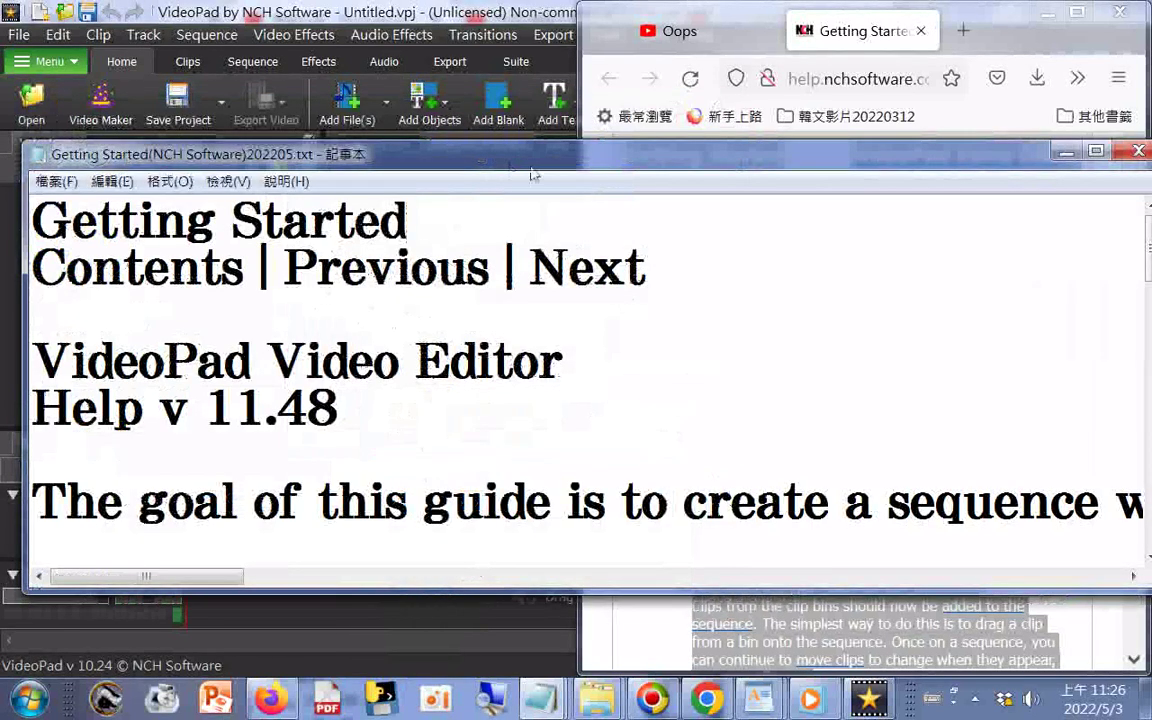
Step: Reposition the Notepad window and turn on word wrap for the saved document
{"action": "left_click_drag", "start_coordinate": [477, 150], "coordinate": [539, 172]}
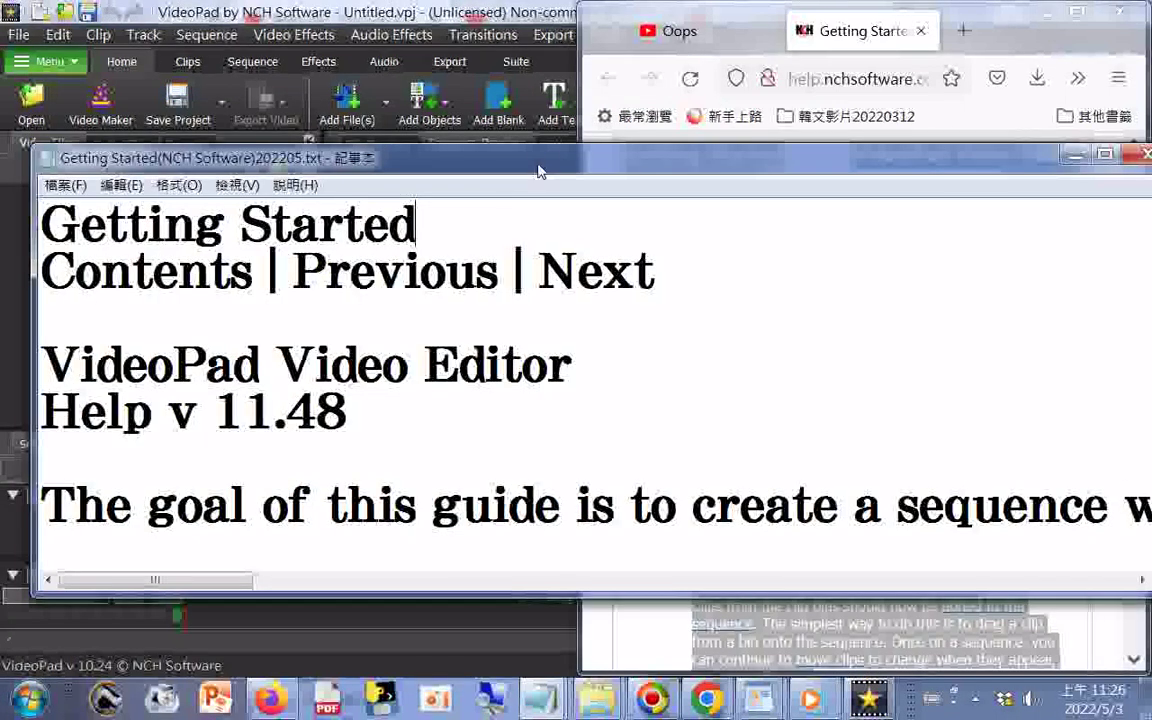
{"action": "left_click", "coordinate": [178, 185]}
{"action": "left_click", "coordinate": [205, 210]}
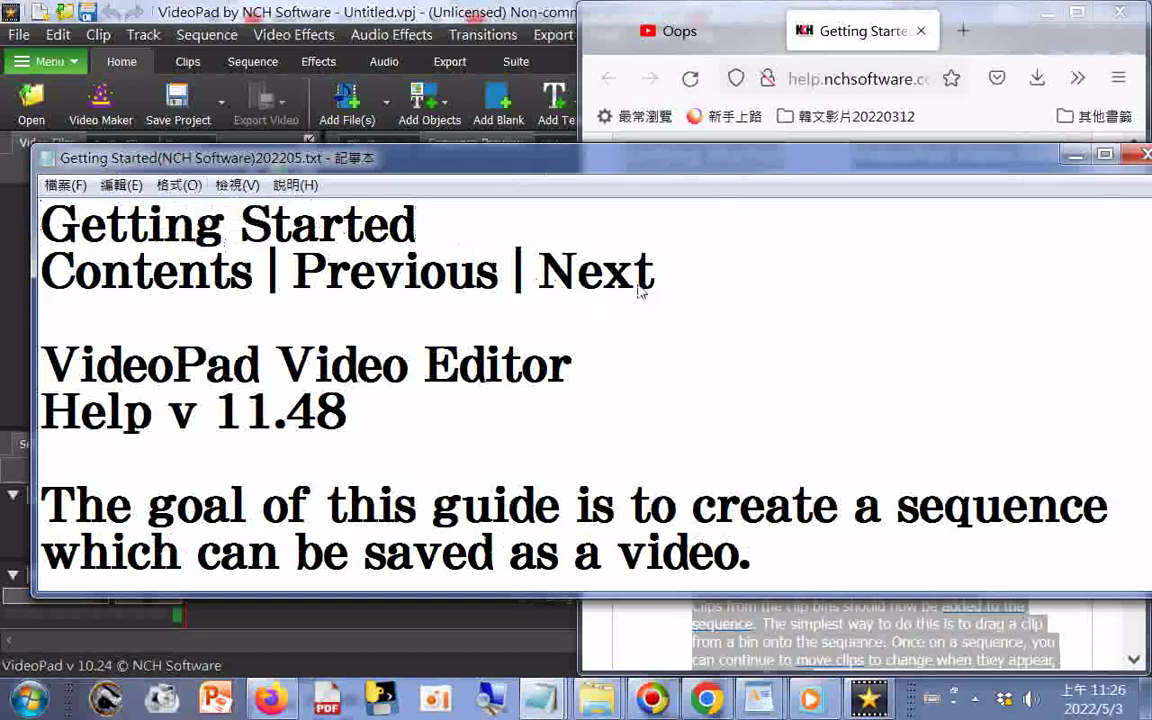
Step: Read the saved guide text from Add Clips through Create a Video from the Sequence to its end
{"action": "scroll", "coordinate": [641, 291], "scroll_direction": "down", "scroll_amount": 2}
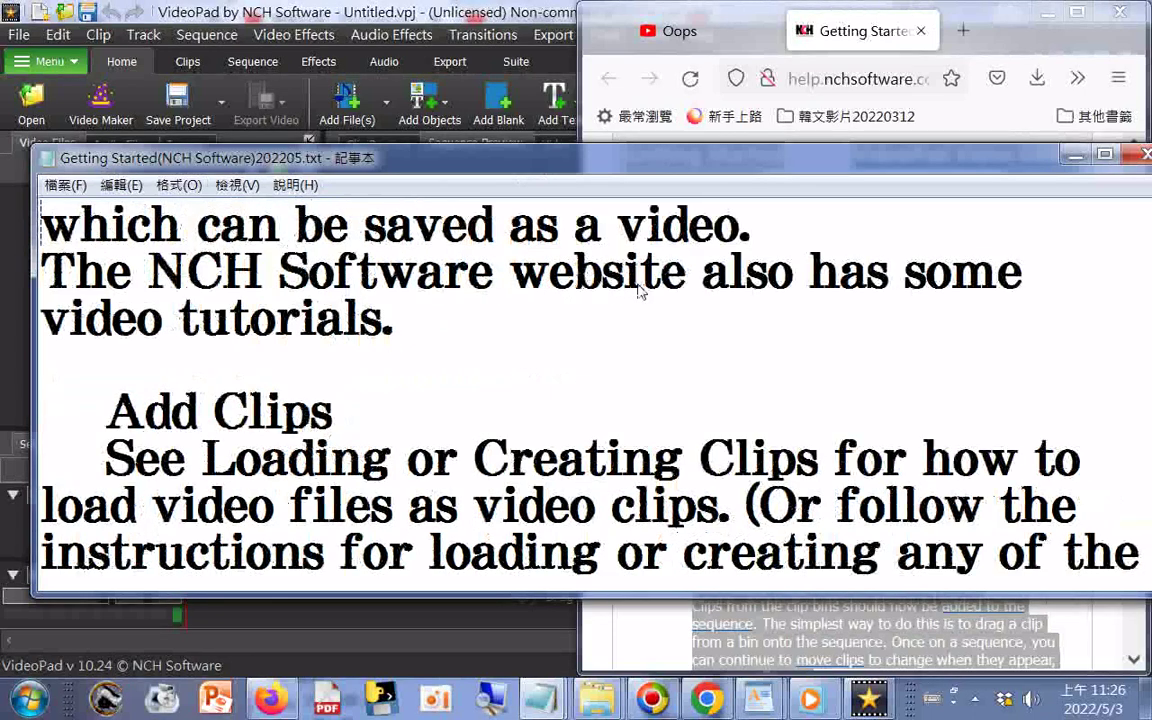
{"action": "scroll", "coordinate": [641, 291], "scroll_direction": "down", "scroll_amount": 2}
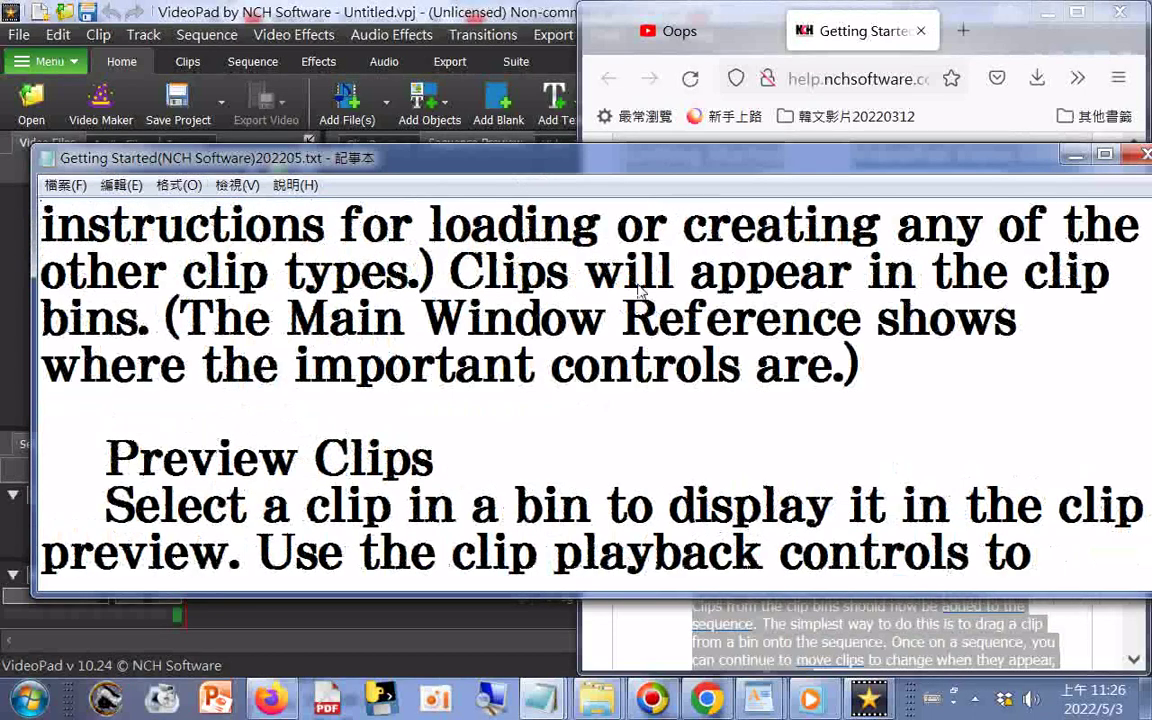
{"action": "scroll", "coordinate": [641, 291], "scroll_direction": "down", "scroll_amount": 2}
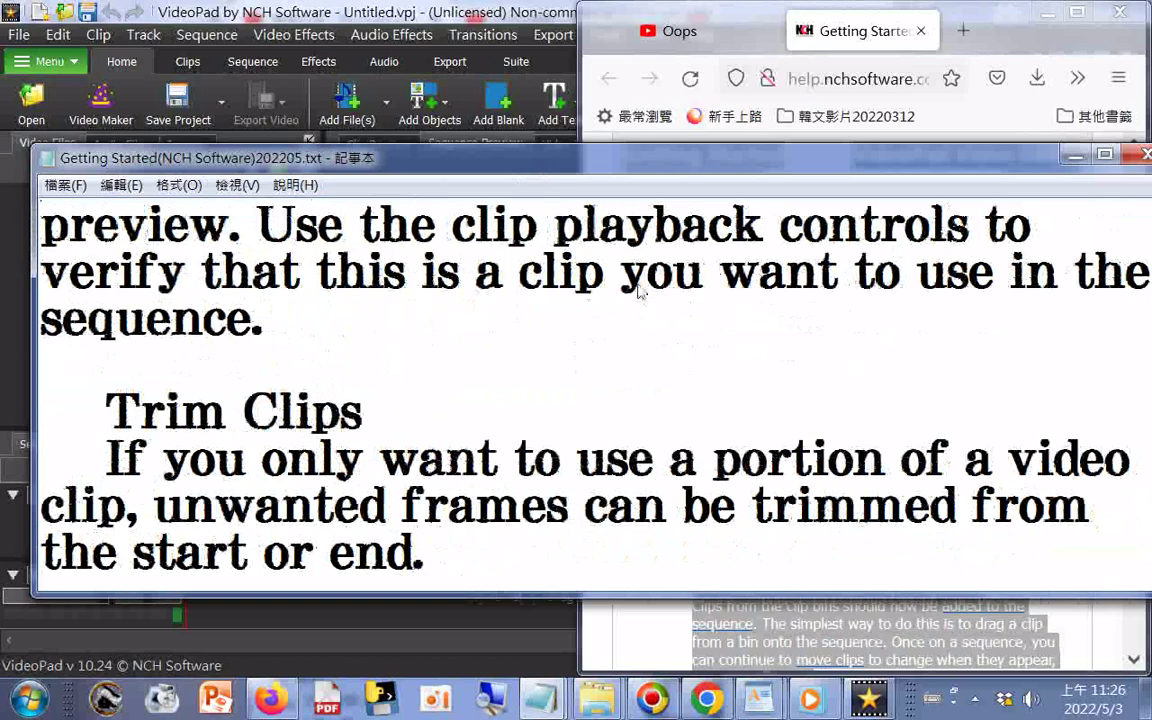
{"action": "scroll", "coordinate": [641, 291], "scroll_direction": "down", "scroll_amount": 2}
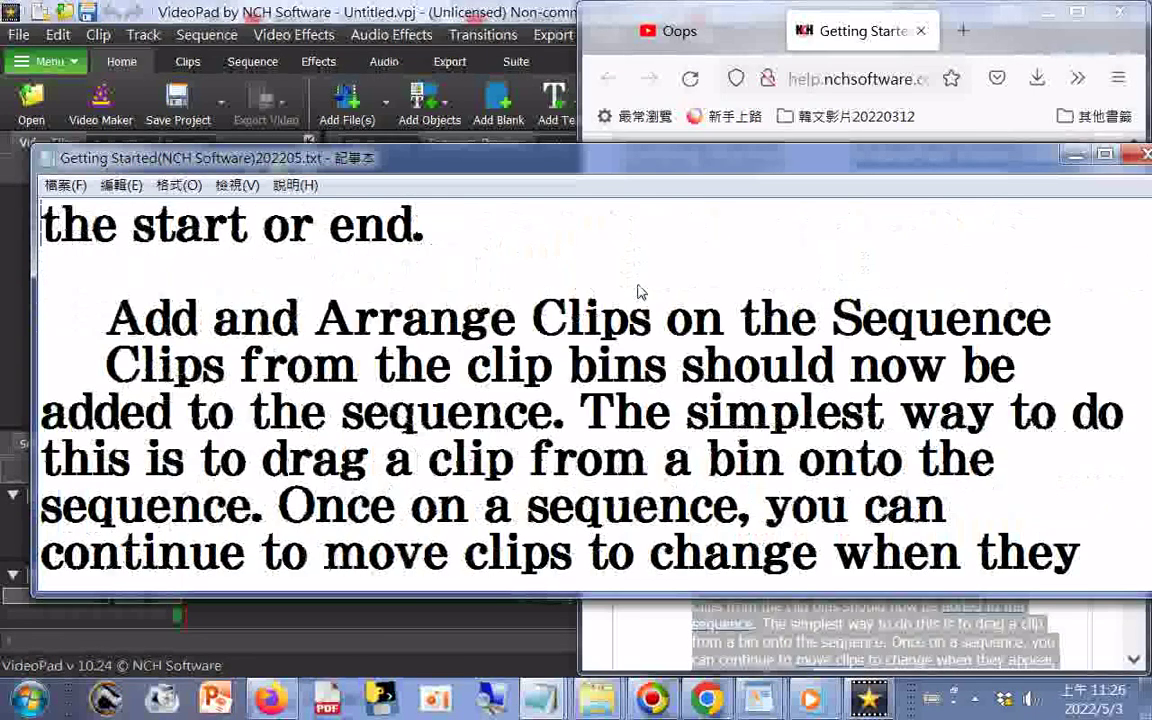
{"action": "scroll", "coordinate": [641, 291], "scroll_direction": "down", "scroll_amount": 2}
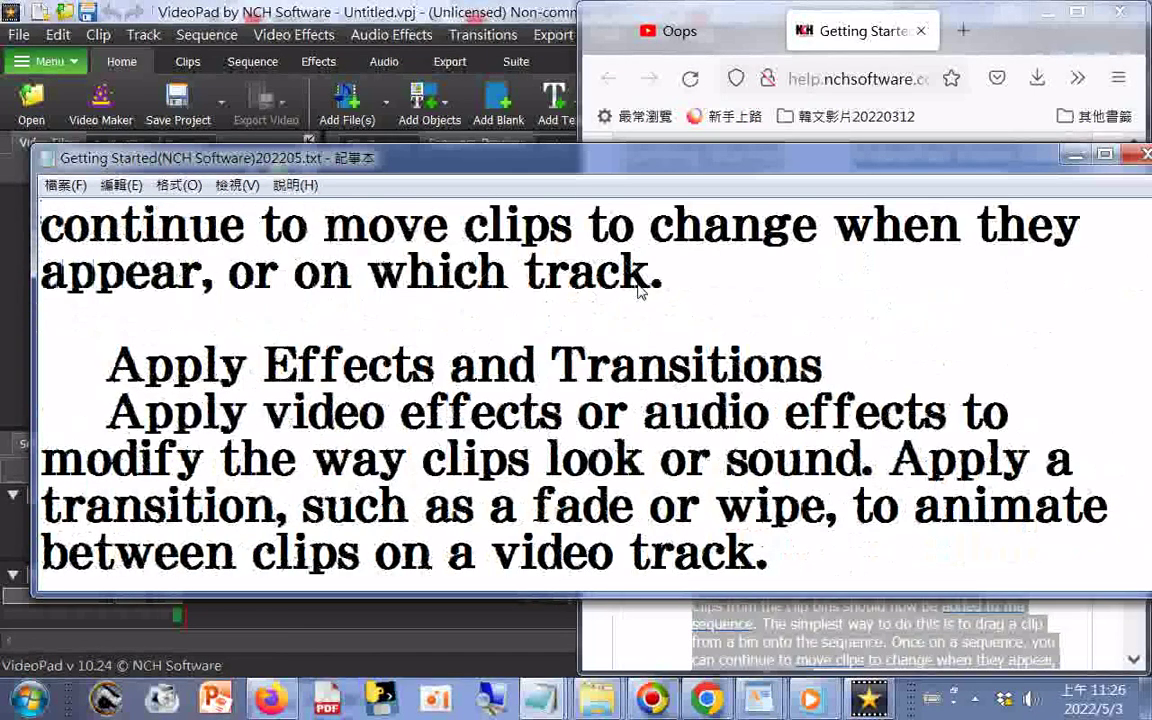
{"action": "scroll", "coordinate": [641, 291], "scroll_direction": "down", "scroll_amount": 2}
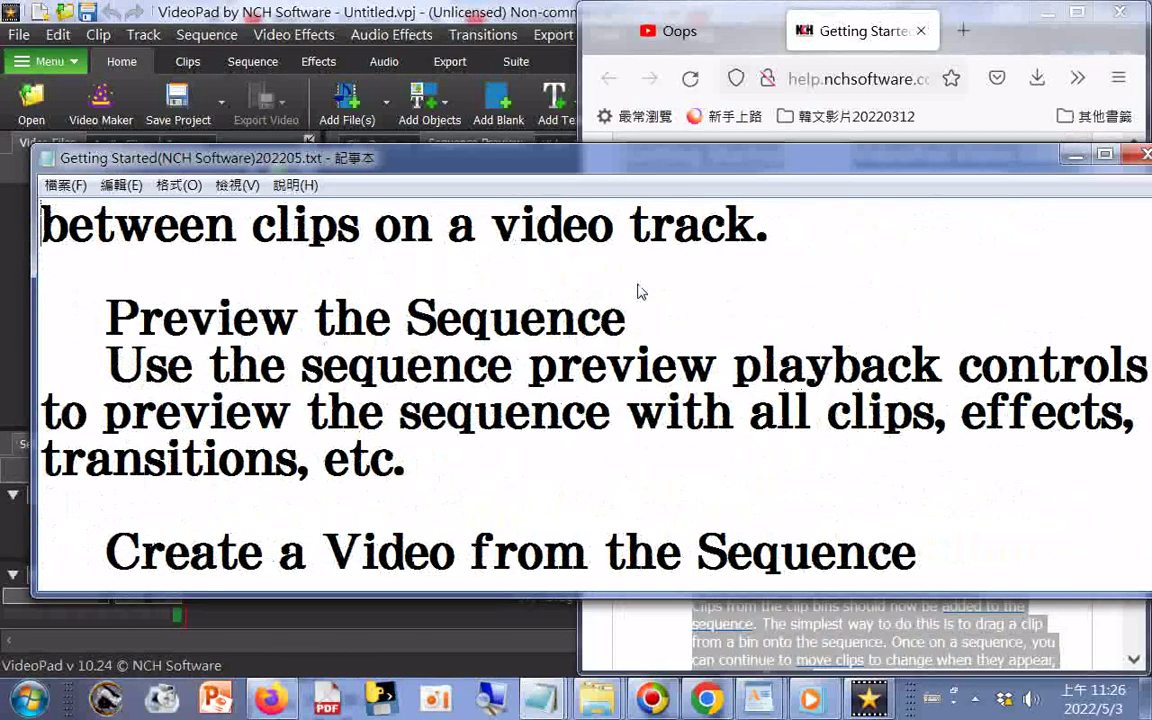
{"action": "scroll", "coordinate": [641, 291], "scroll_direction": "down", "scroll_amount": 2}
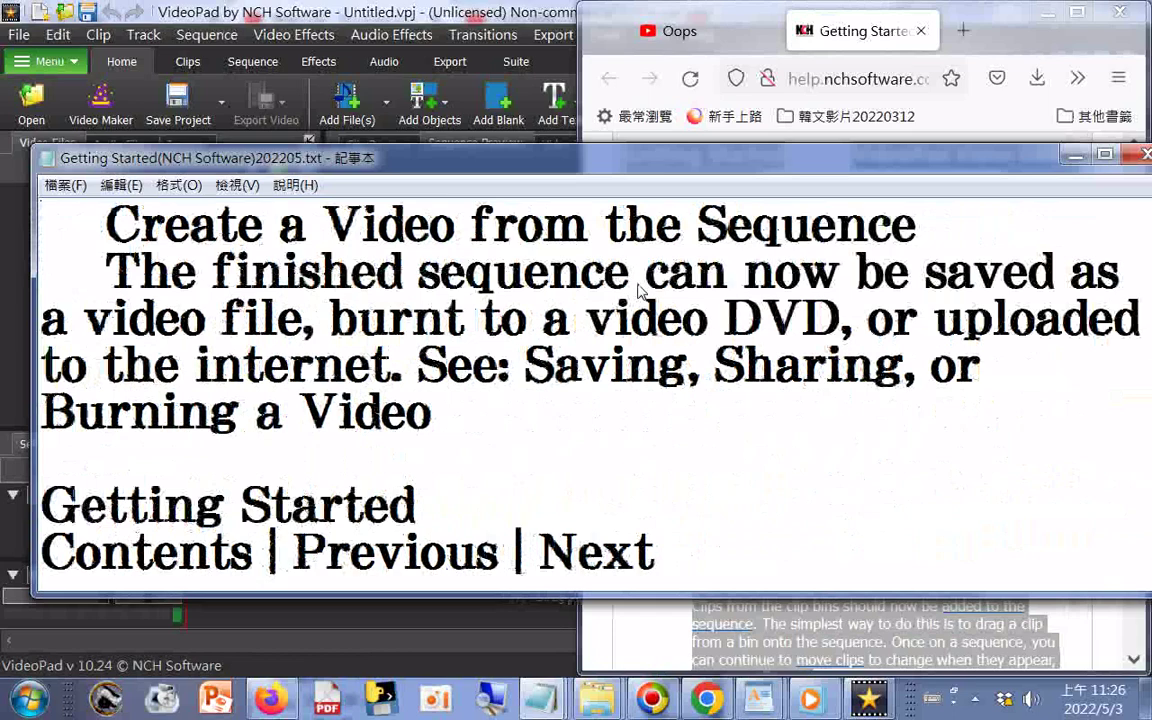
{"action": "scroll", "coordinate": [641, 291], "scroll_direction": "down", "scroll_amount": 2}
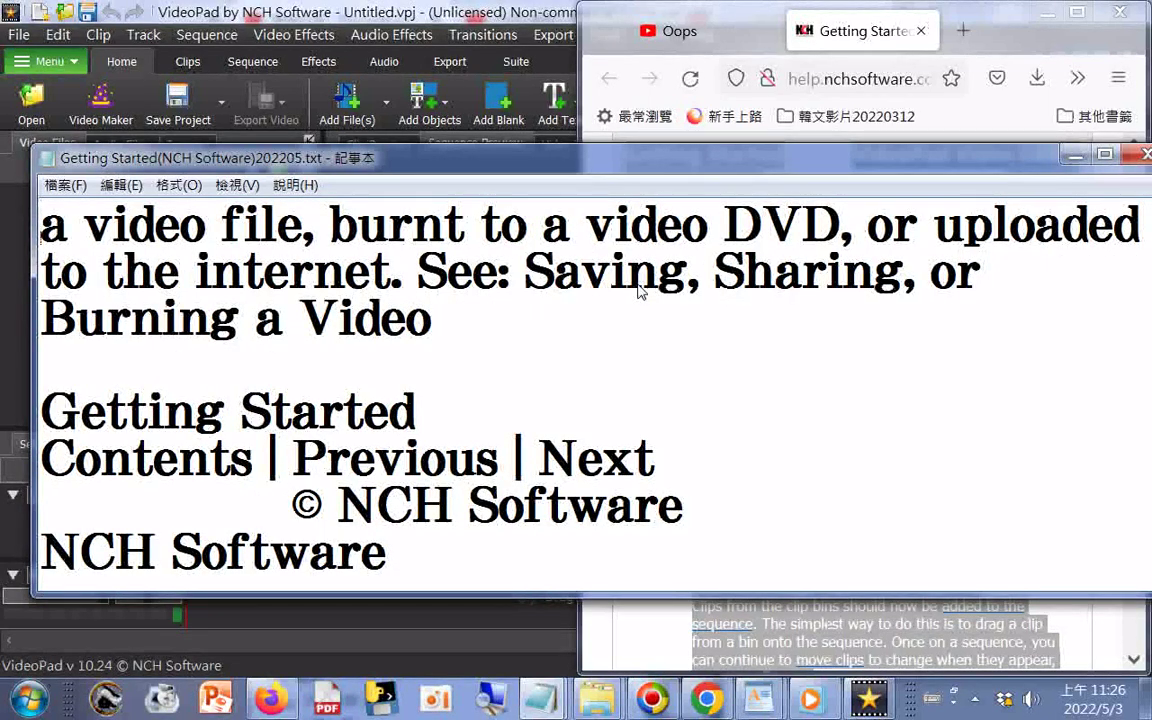
Step: Select all of the guide text in the document and copy it
{"action": "right_click", "coordinate": [389, 276]}
{"action": "left_click", "coordinate": [442, 410]}
{"action": "right_click", "coordinate": [344, 286]}
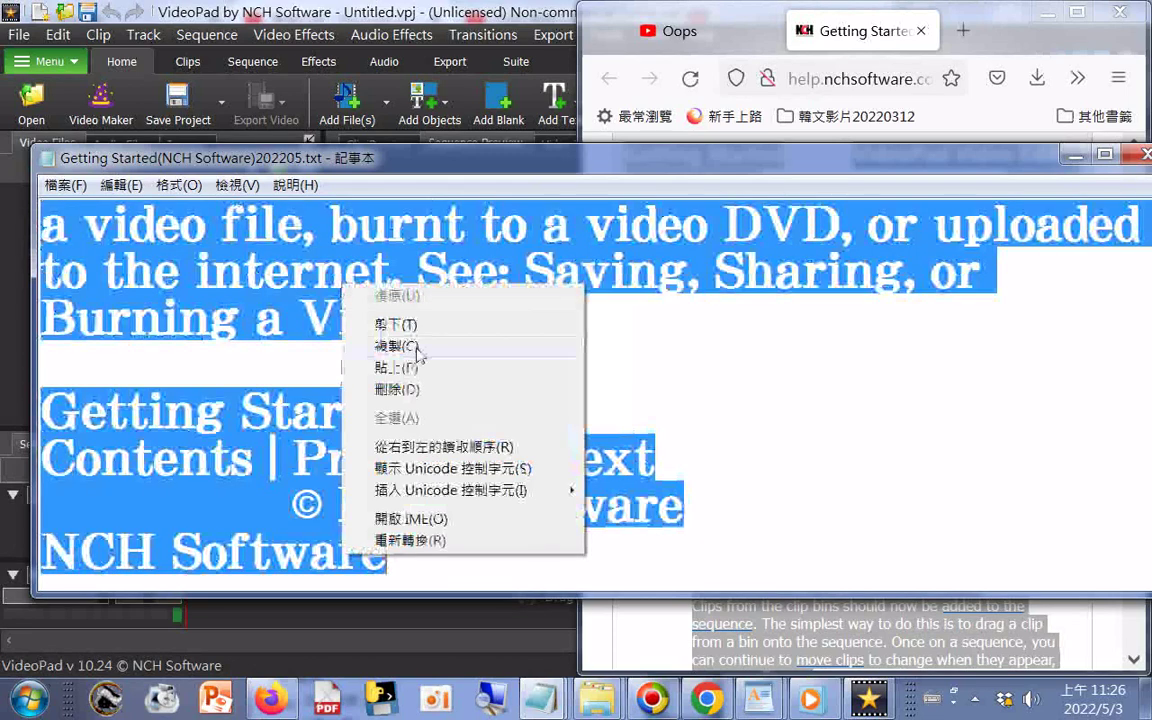
{"action": "left_click", "coordinate": [417, 350]}
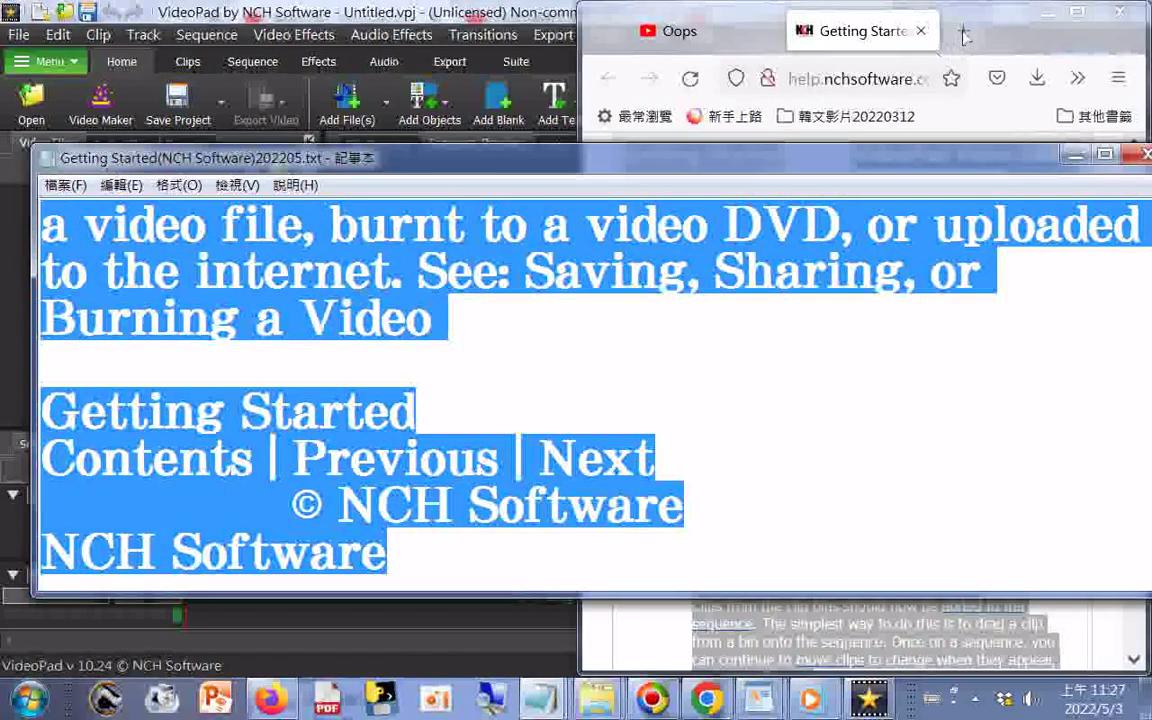
Step: Switch to Firefox and search Google for "DEEP翻譯" in a new tab
{"action": "left_click", "coordinate": [963, 31]}
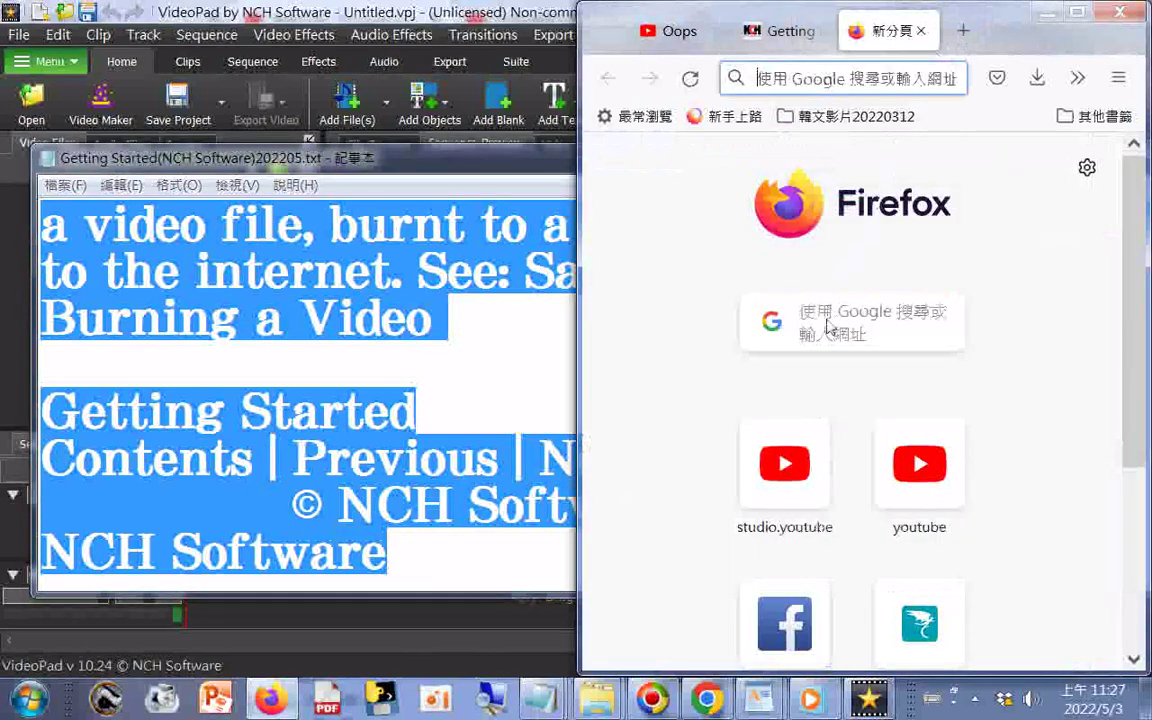
{"action": "left_click", "coordinate": [790, 80]}
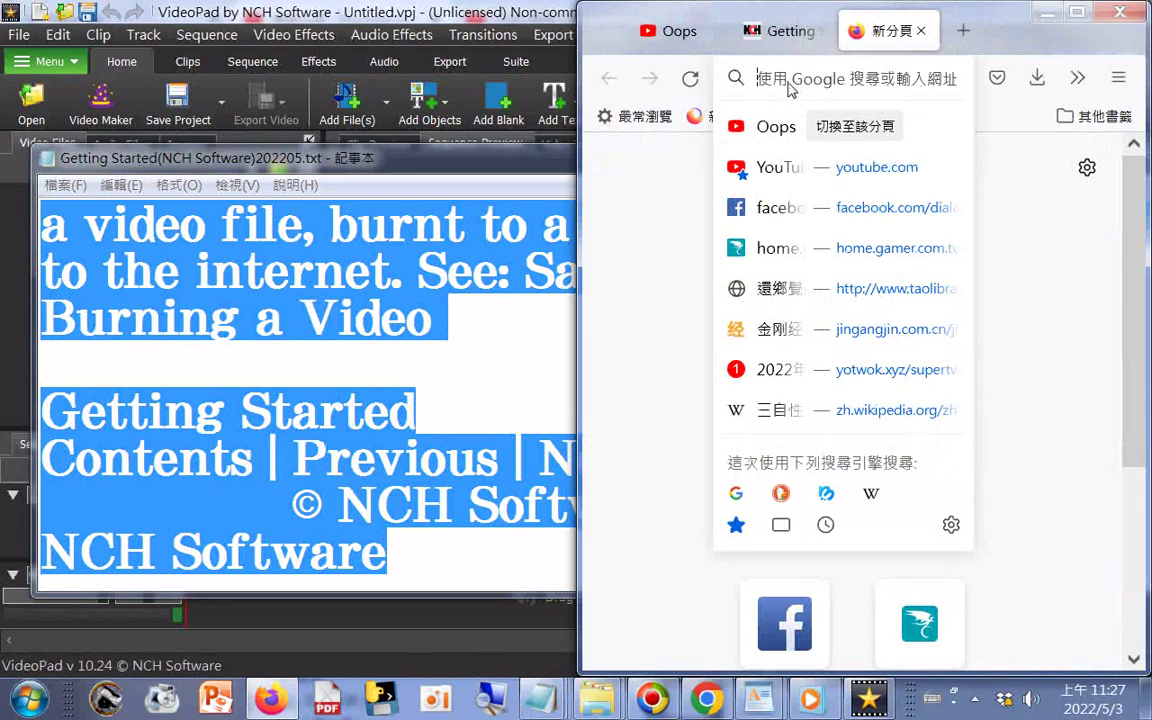
{"action": "type", "text": "drive.google.com/"}
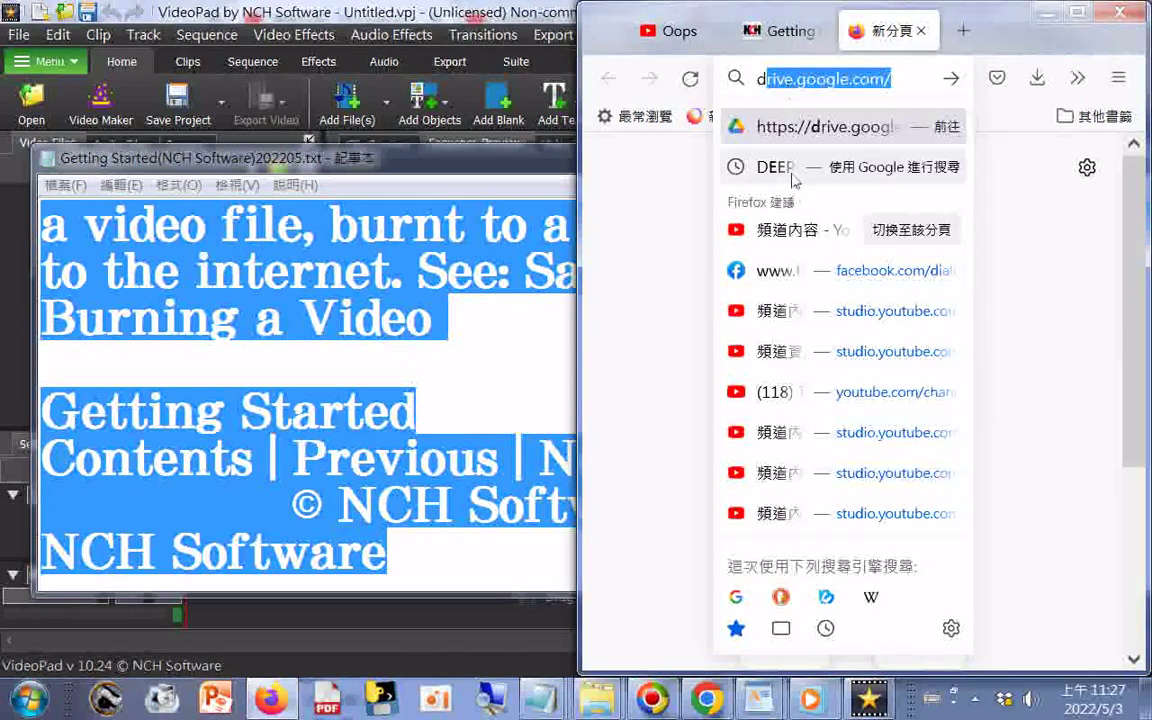
{"action": "left_click", "coordinate": [790, 178]}
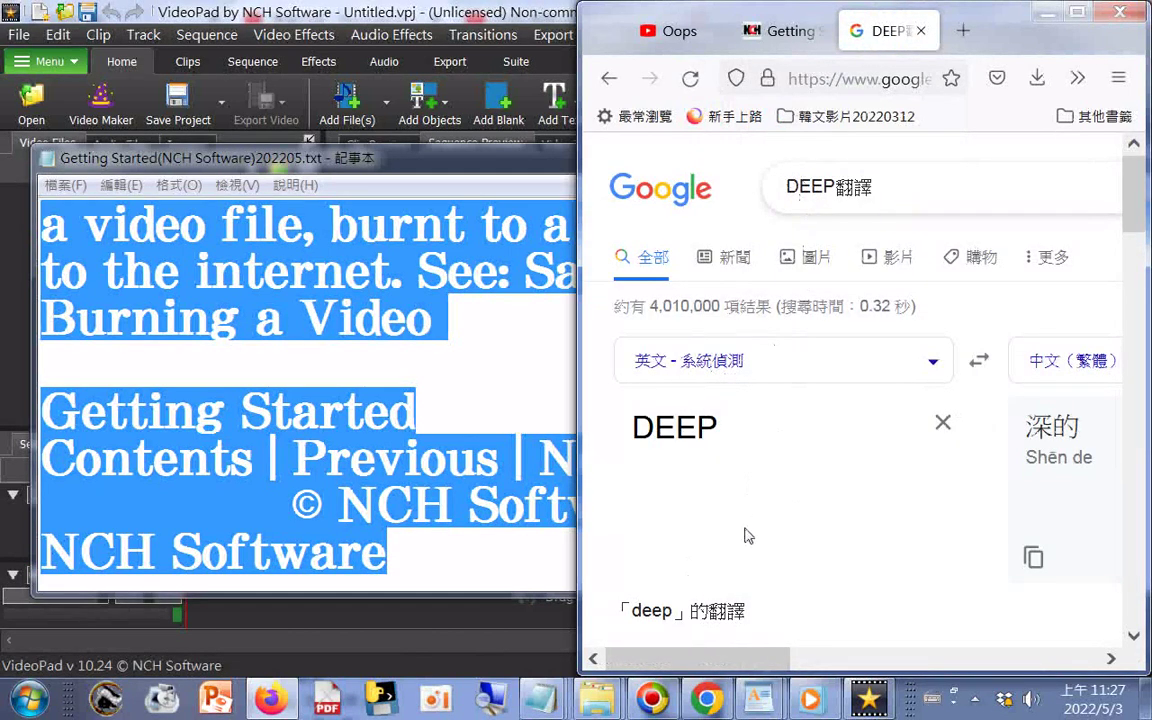
Step: Replace the source text "DEEP" in the English to Traditional Chinese translator with the copied guide text
{"action": "left_click_drag", "start_coordinate": [728, 432], "coordinate": [621, 405]}
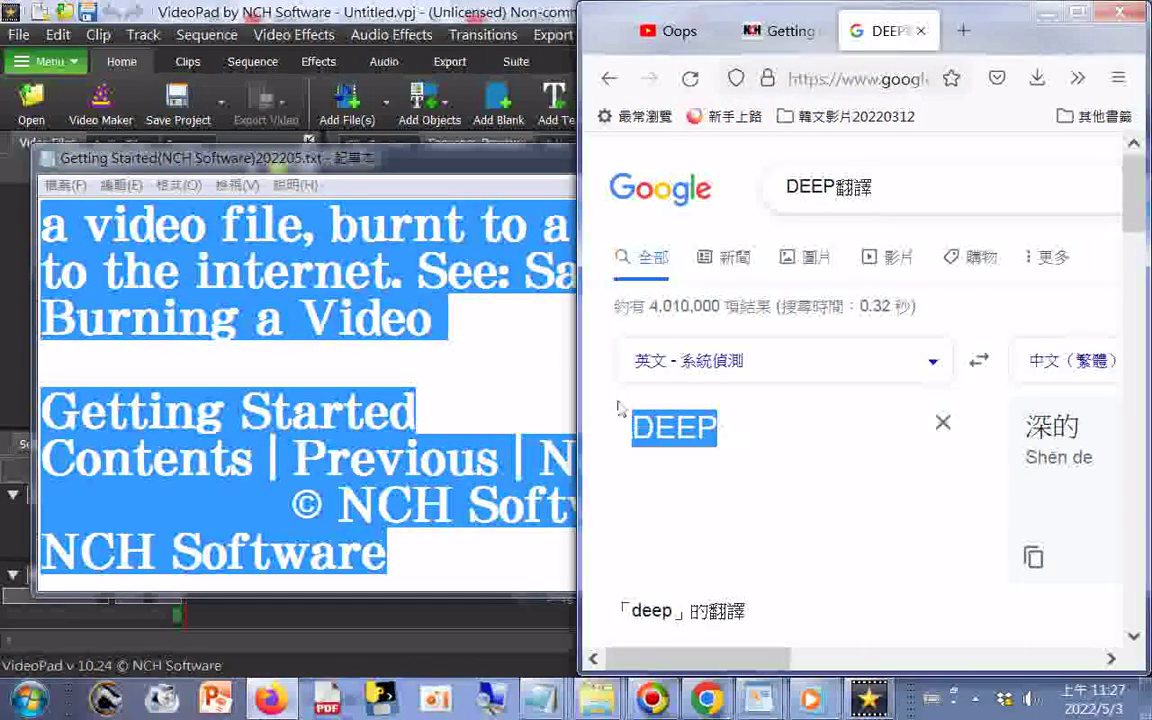
{"action": "right_click", "coordinate": [686, 428]}
{"action": "left_click", "coordinate": [743, 219]}
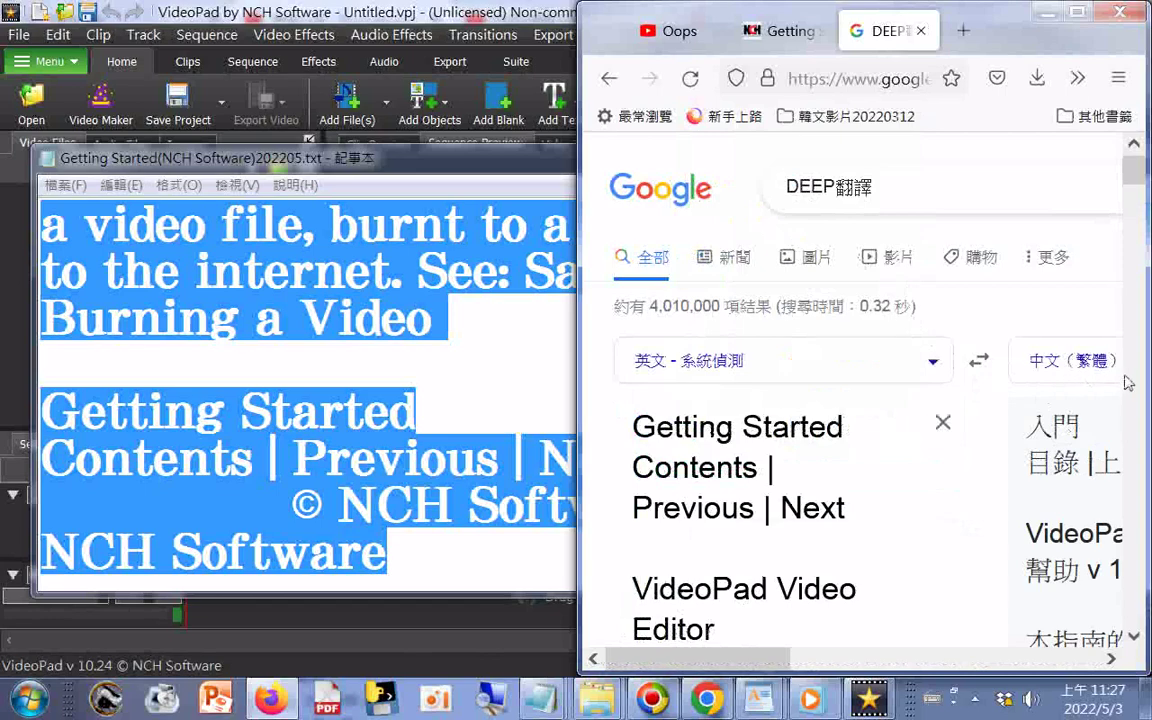
Step: Maximize the browser window and read the guide's Chinese translation from the introduction through the section on applying effects and transitions
{"action": "left_click", "coordinate": [1082, 13]}
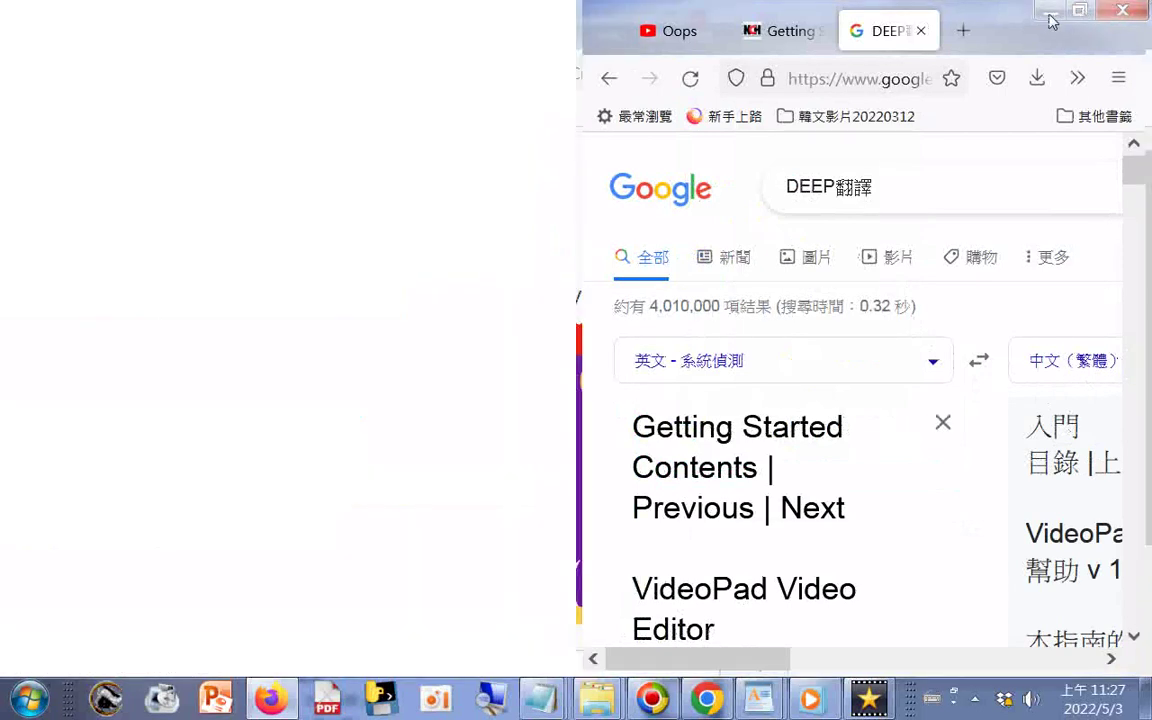
{"action": "scroll", "coordinate": [700, 390], "scroll_direction": "down", "scroll_amount": 2}
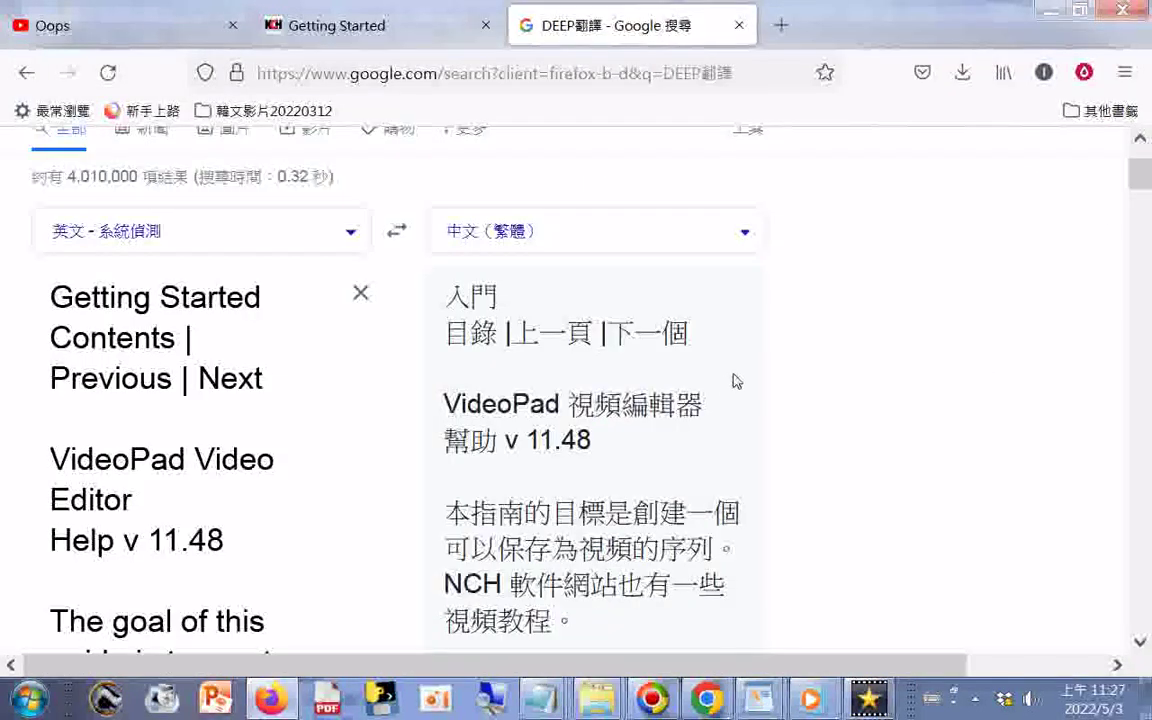
{"action": "scroll", "coordinate": [725, 397], "scroll_direction": "down", "scroll_amount": 1}
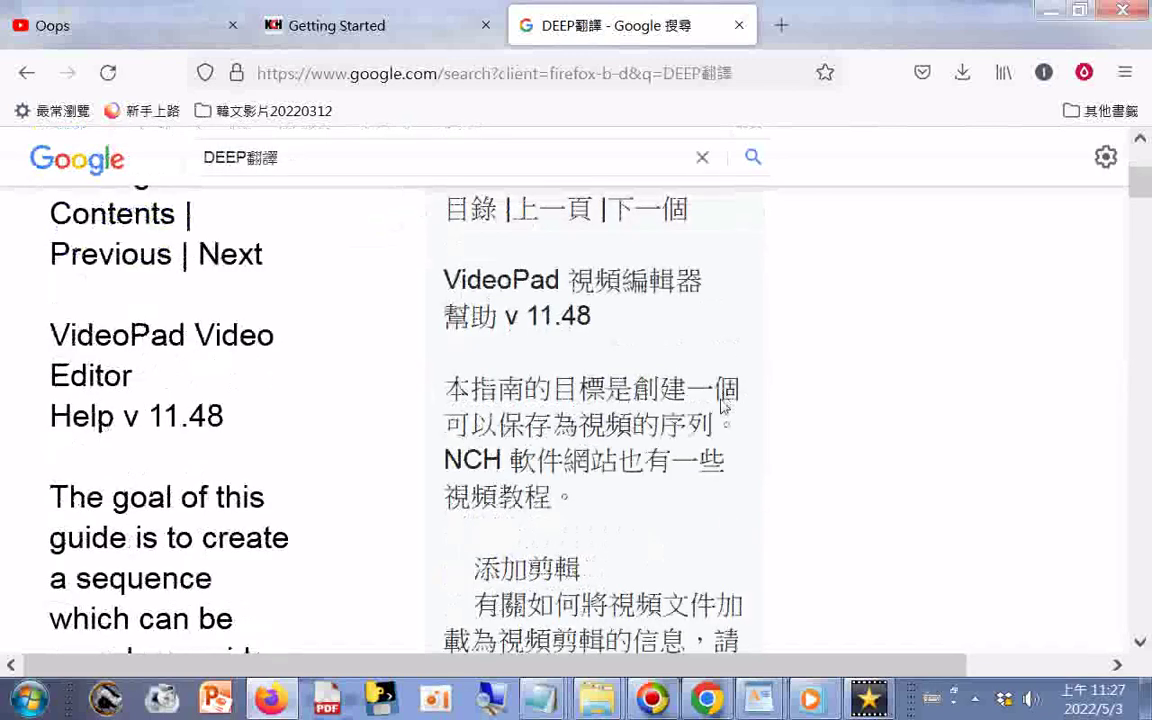
{"action": "scroll", "coordinate": [722, 388], "scroll_direction": "down", "scroll_amount": 1}
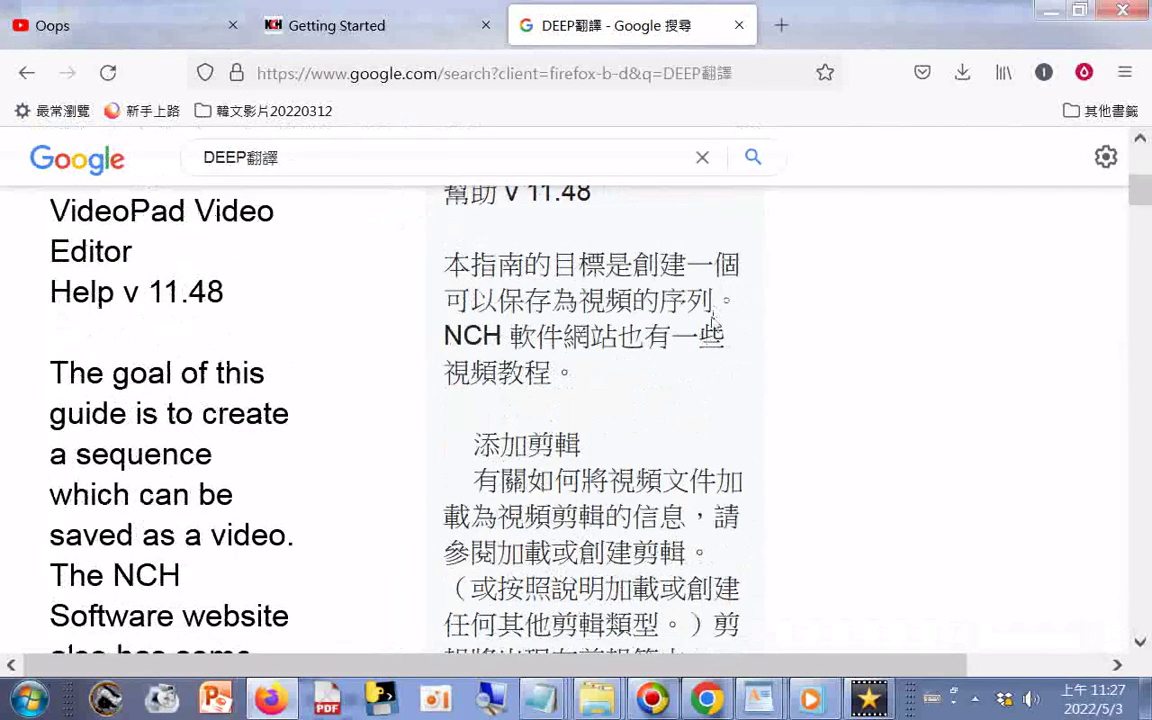
{"action": "scroll", "coordinate": [704, 381], "scroll_direction": "down", "scroll_amount": 1}
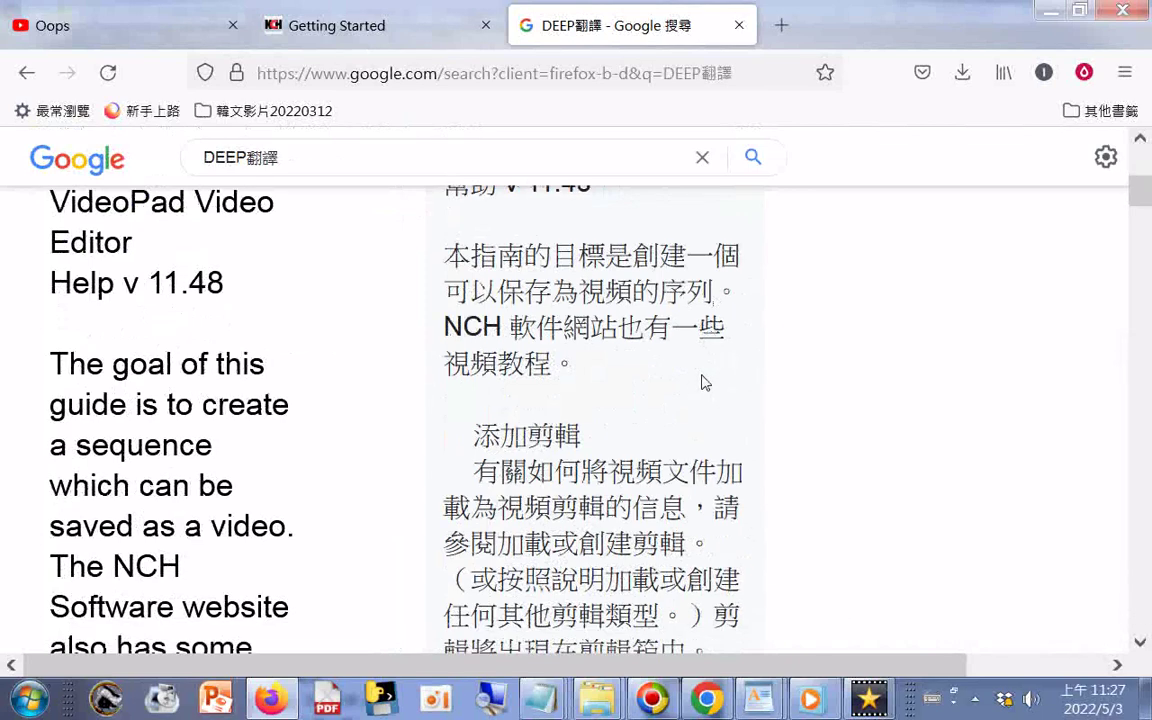
{"action": "scroll", "coordinate": [704, 381], "scroll_direction": "down", "scroll_amount": 2}
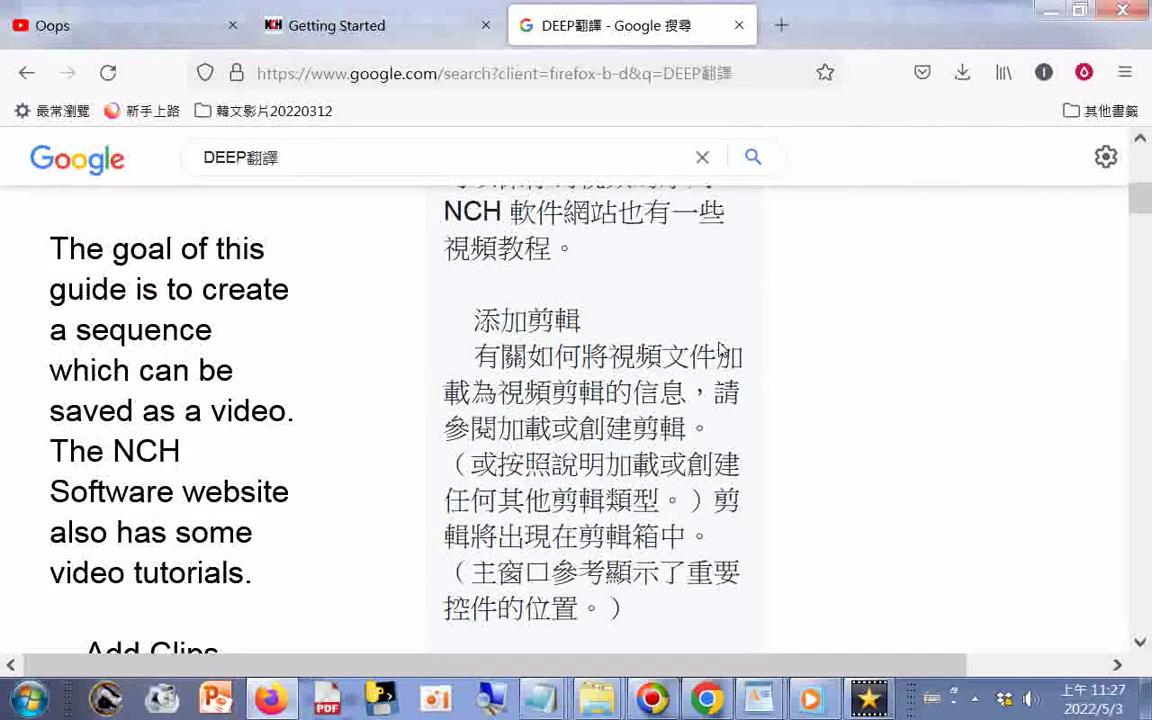
{"action": "scroll", "coordinate": [720, 350], "scroll_direction": "down", "scroll_amount": 2}
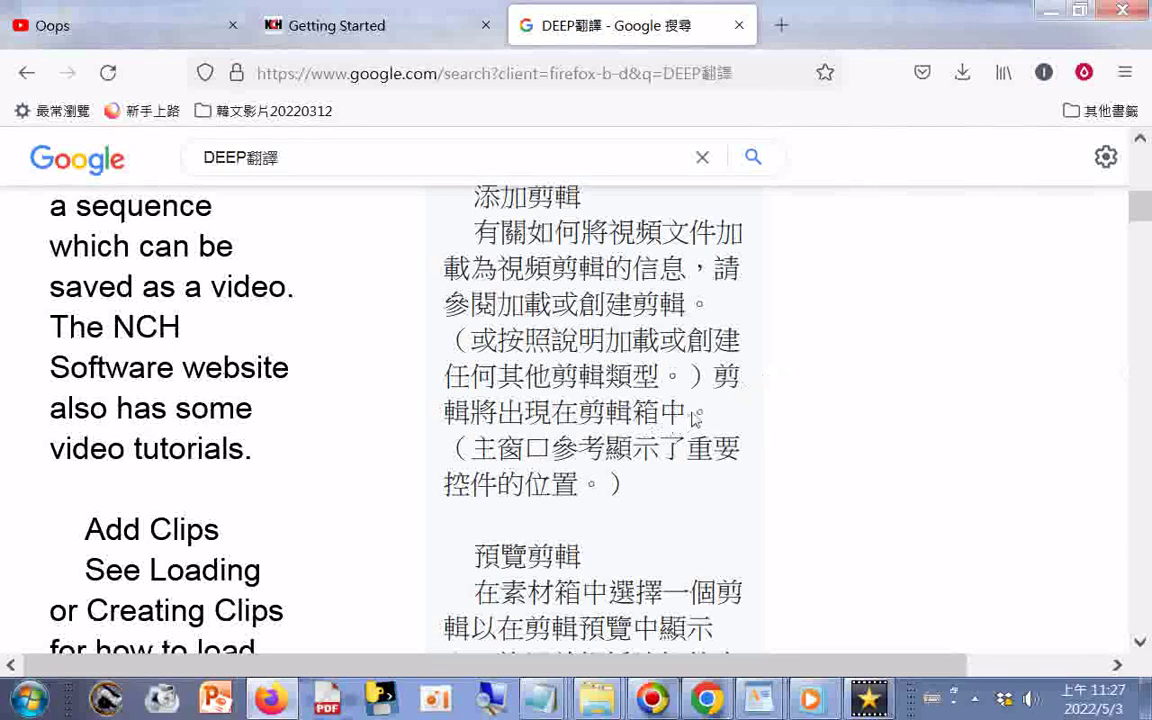
{"action": "scroll", "coordinate": [686, 435], "scroll_direction": "down", "scroll_amount": 5}
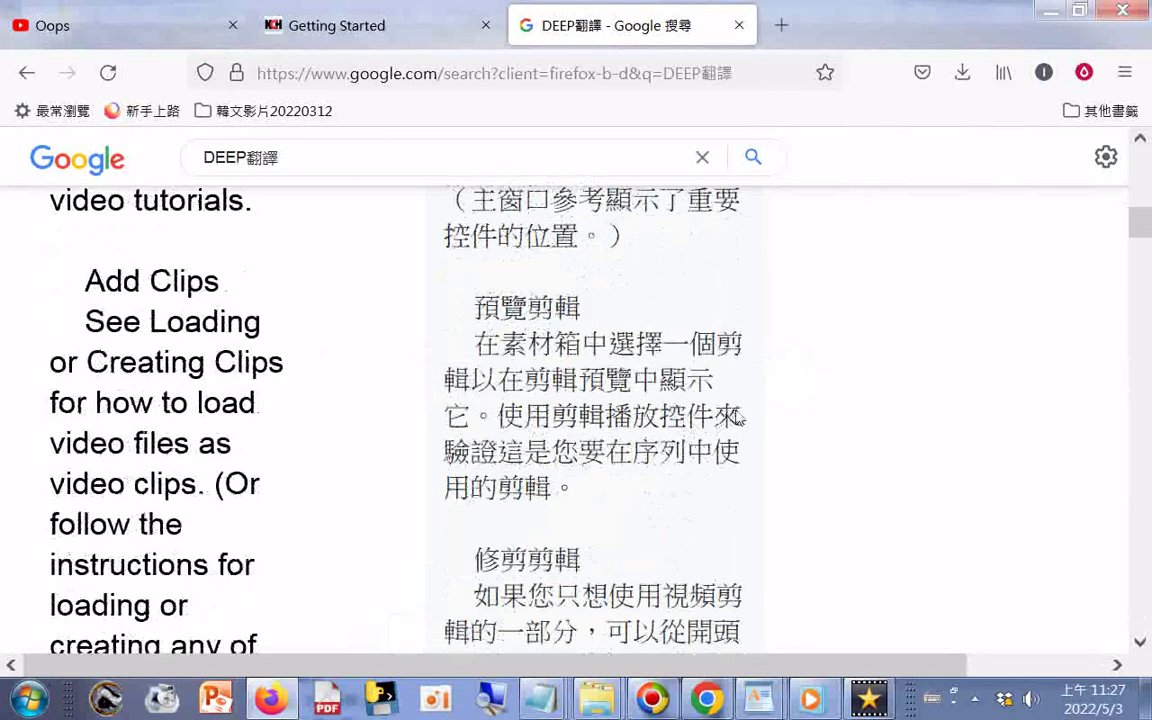
{"action": "scroll", "coordinate": [736, 413], "scroll_direction": "down", "scroll_amount": 3}
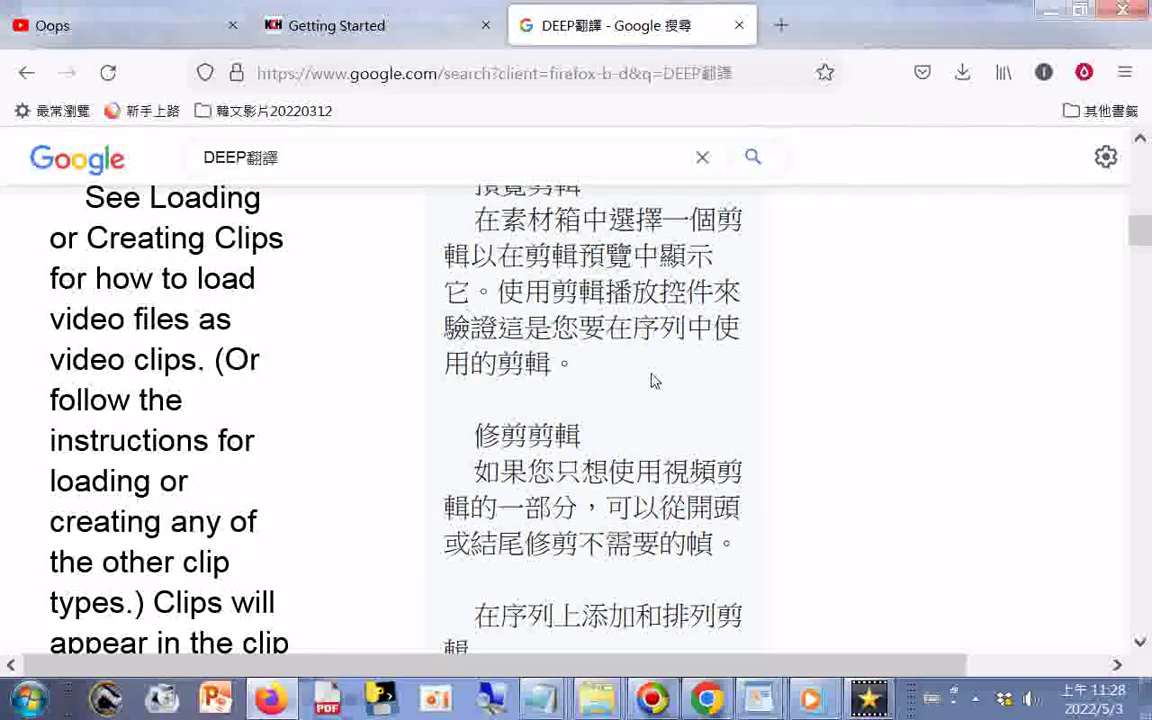
{"action": "scroll", "coordinate": [652, 377], "scroll_direction": "down", "scroll_amount": 2}
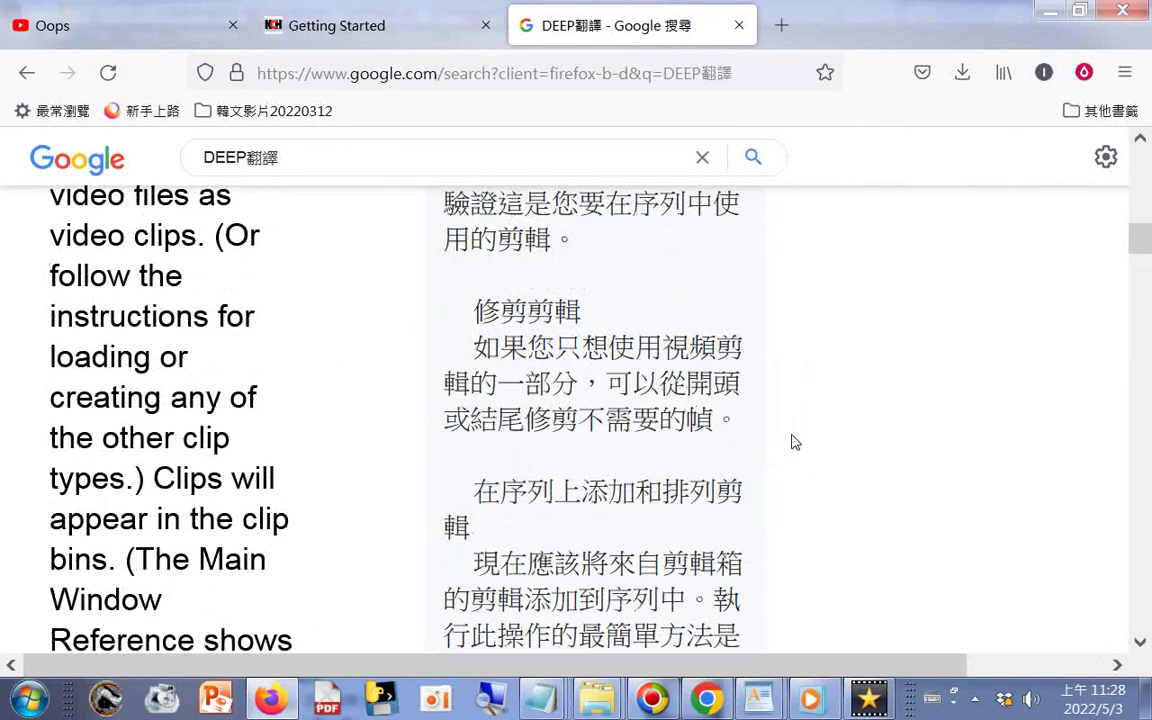
{"action": "scroll", "coordinate": [793, 441], "scroll_direction": "down", "scroll_amount": 2}
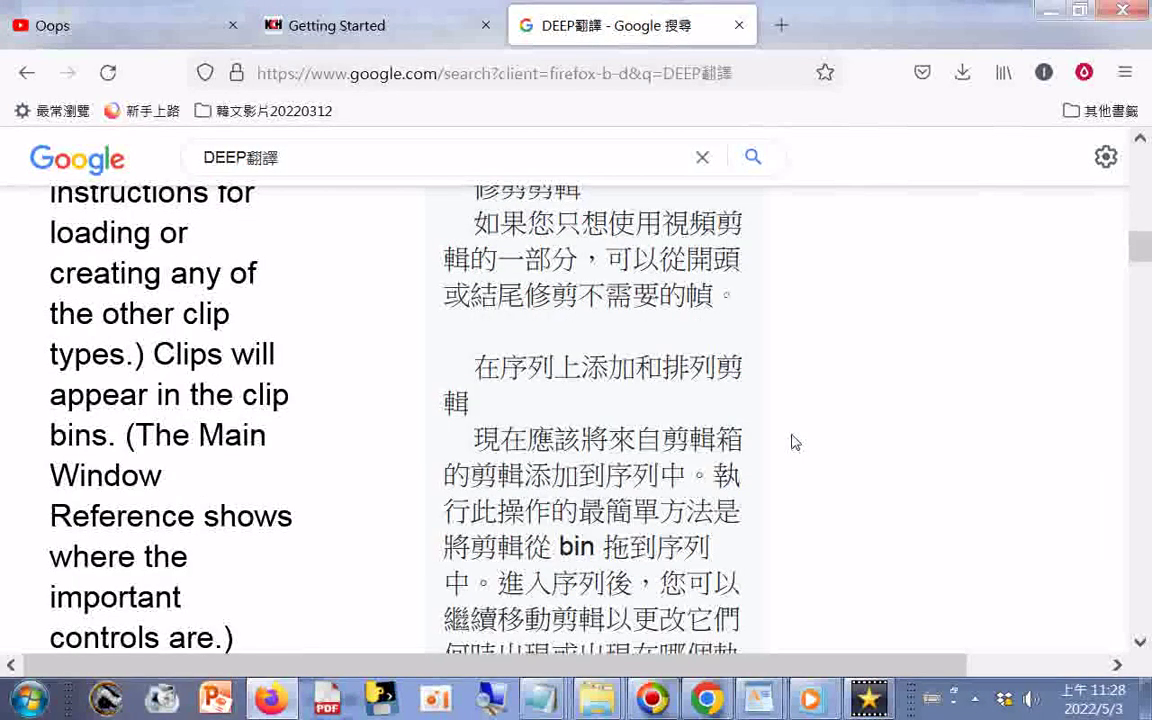
{"action": "scroll", "coordinate": [793, 441], "scroll_direction": "down", "scroll_amount": 2}
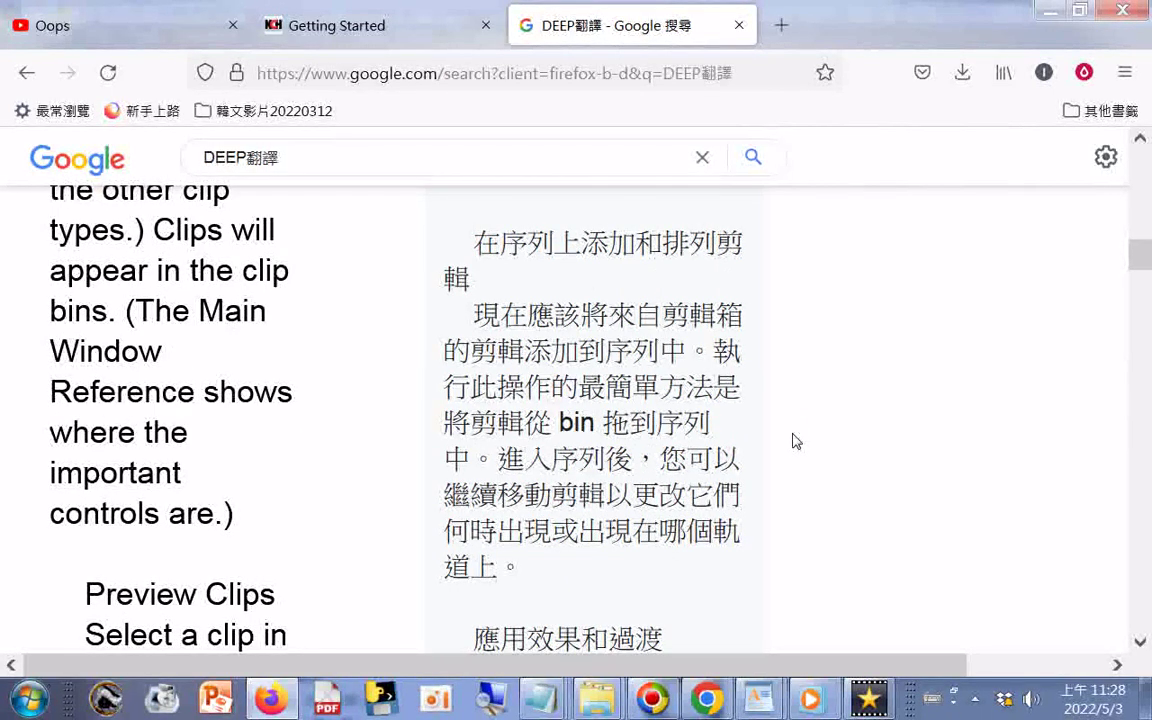
{"action": "scroll", "coordinate": [795, 441], "scroll_direction": "down", "scroll_amount": 3}
{"action": "scroll", "coordinate": [795, 441], "scroll_direction": "down", "scroll_amount": 3}
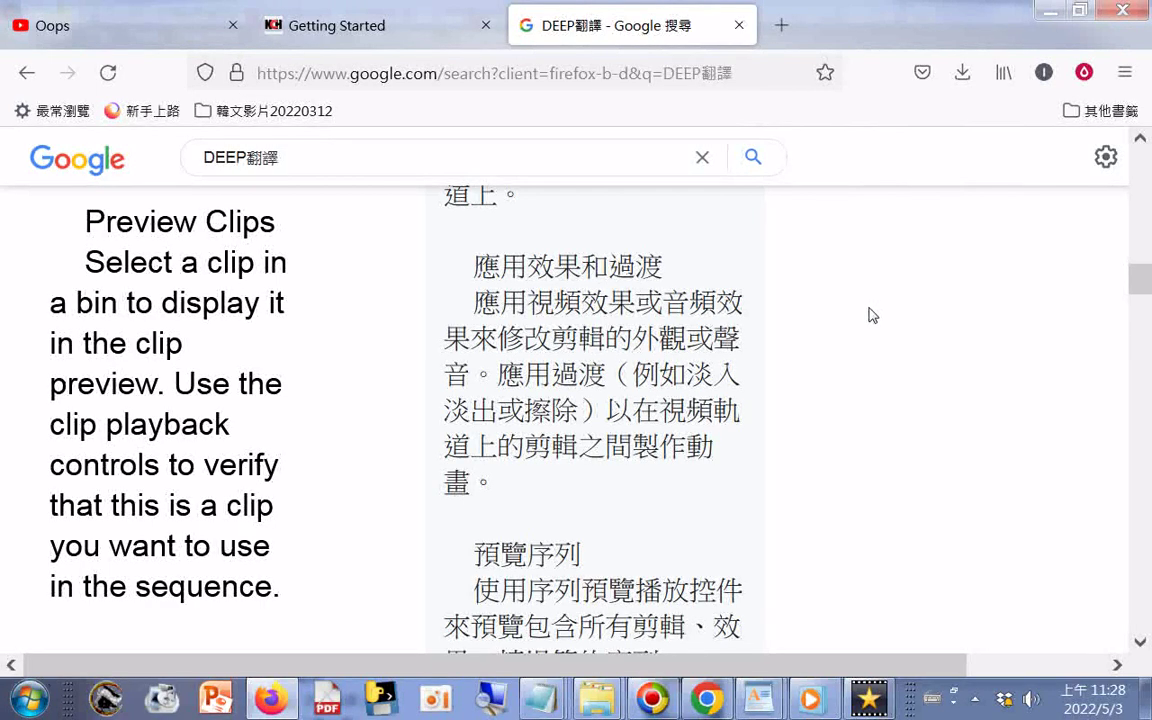
Step: Read the translated sections on previewing the sequence and creating a video, highlighting the clips, effects and transitions phrase along the way
{"action": "scroll", "coordinate": [869, 317], "scroll_direction": "down", "scroll_amount": 5}
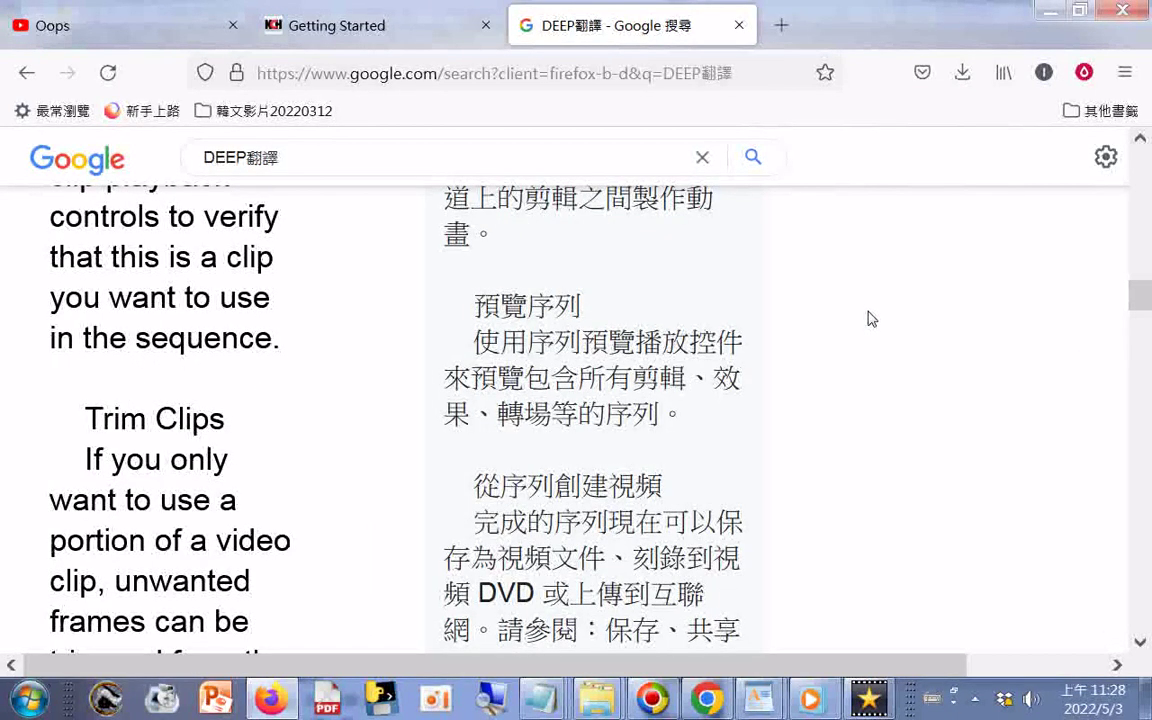
{"action": "scroll", "coordinate": [869, 317], "scroll_direction": "down", "scroll_amount": 3}
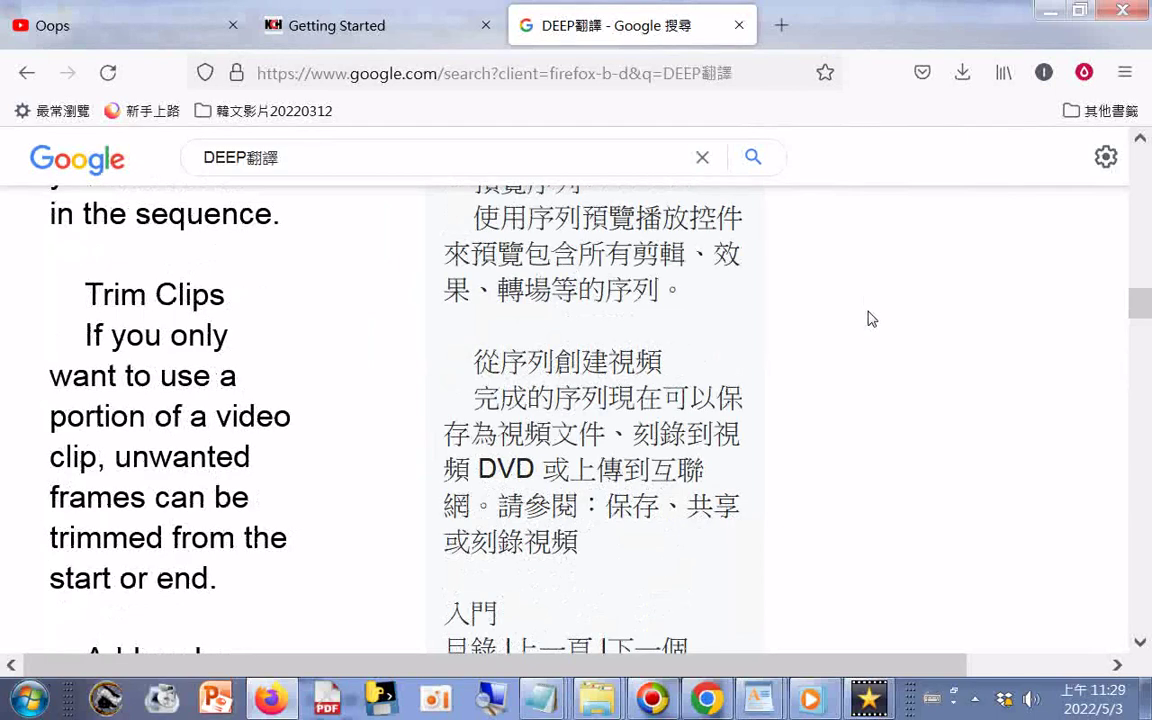
{"action": "scroll", "coordinate": [869, 317], "scroll_direction": "up", "scroll_amount": 3}
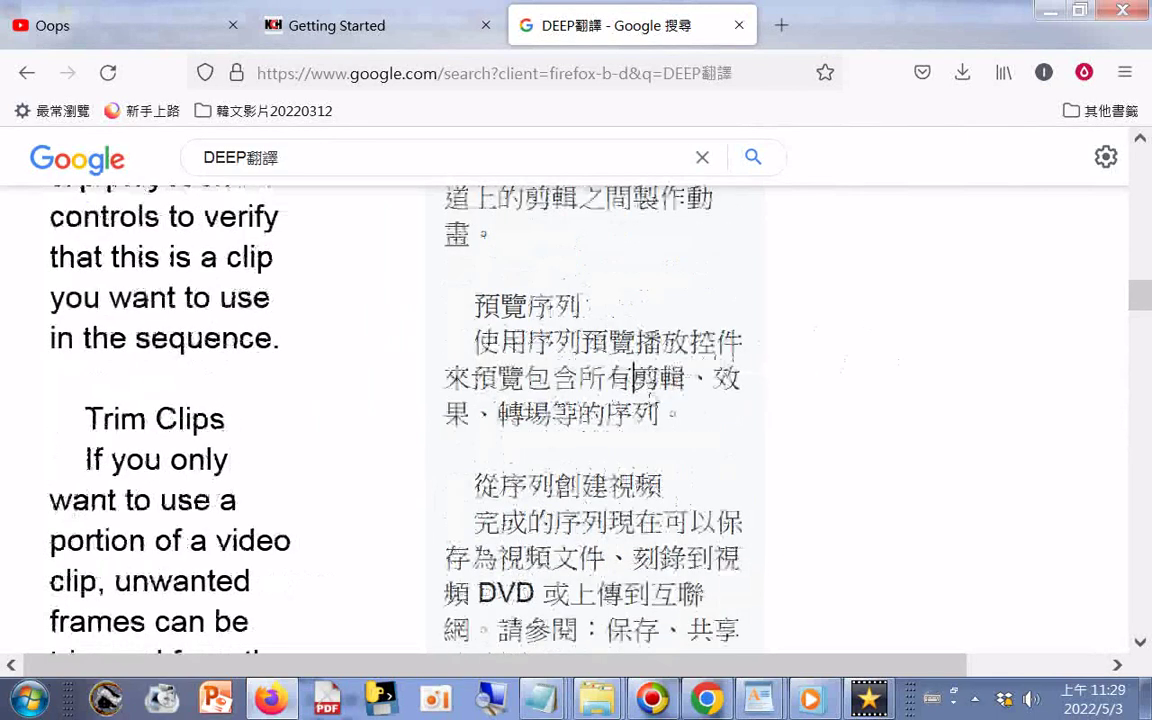
{"action": "left_click_drag", "start_coordinate": [632, 378], "coordinate": [686, 414]}
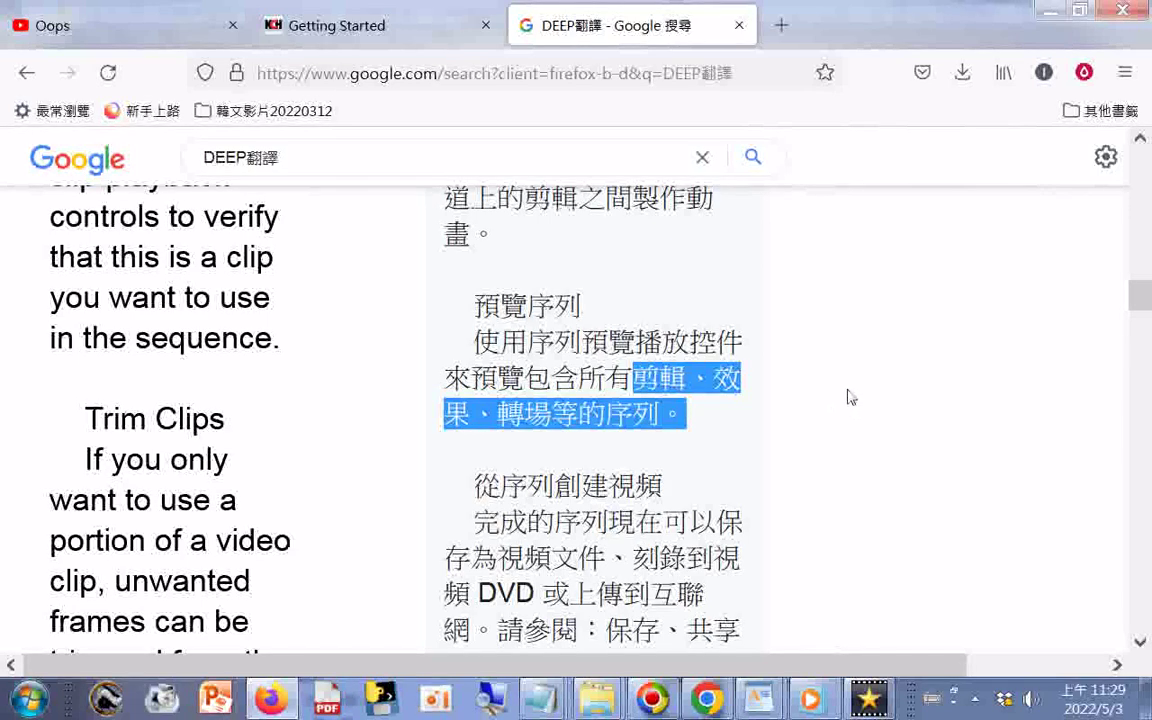
{"action": "scroll", "coordinate": [848, 397], "scroll_direction": "down", "scroll_amount": 3}
{"action": "left_click", "coordinate": [833, 391]}
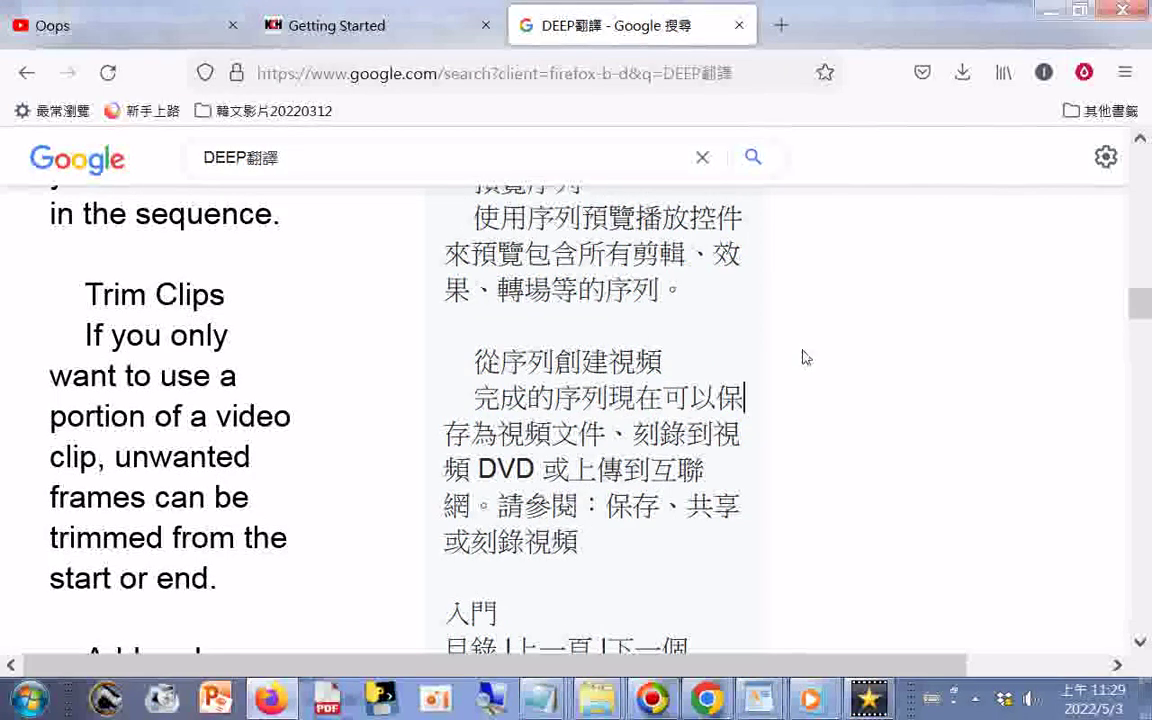
{"action": "scroll", "coordinate": [805, 360], "scroll_direction": "down", "scroll_amount": 2}
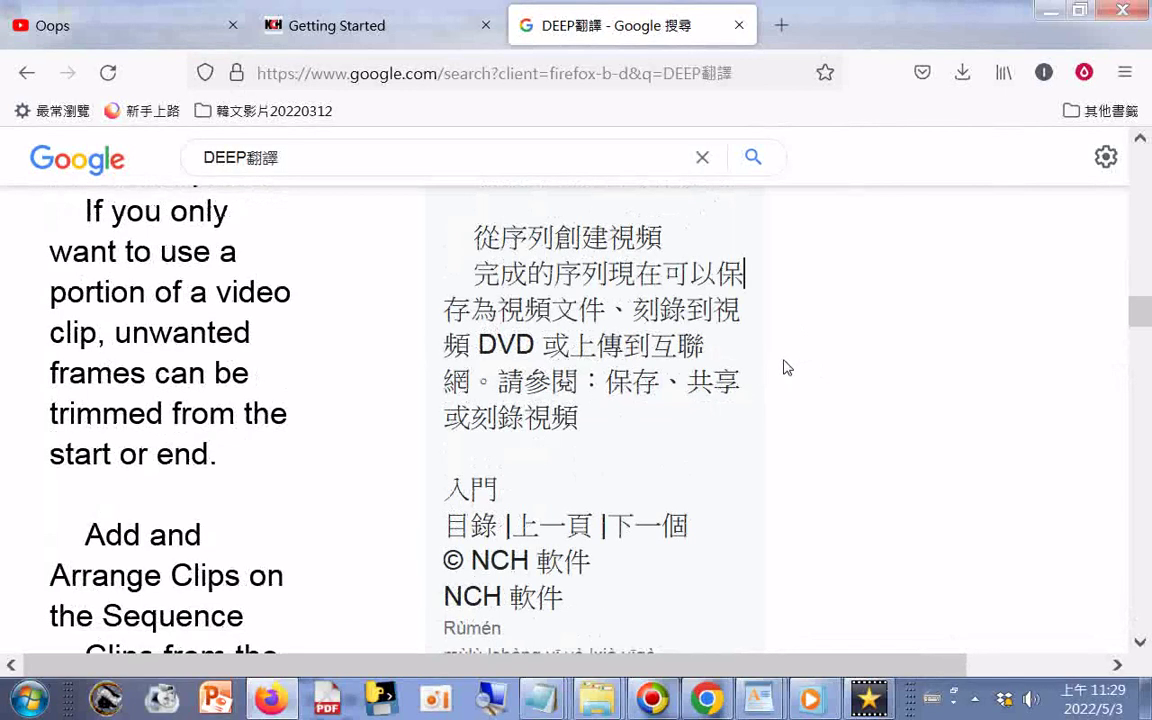
{"action": "scroll", "coordinate": [787, 369], "scroll_direction": "down", "scroll_amount": 2}
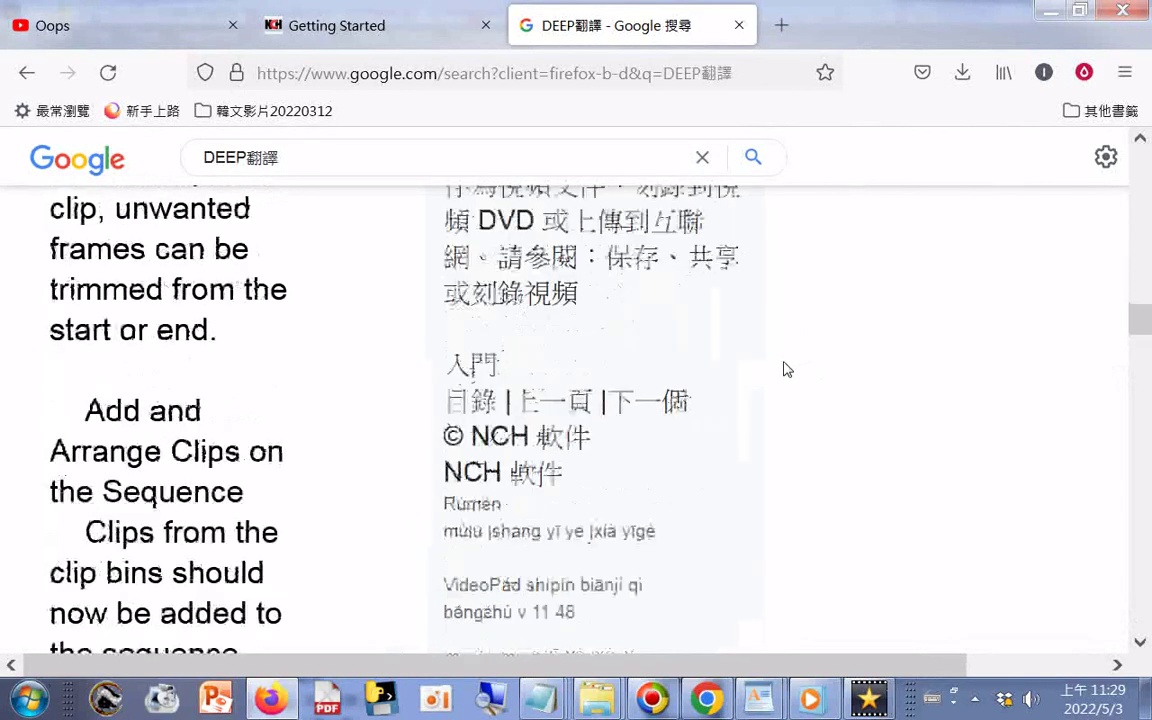
Step: Look through the pinyin transcription below the Chinese translation down to its end
{"action": "scroll", "coordinate": [787, 369], "scroll_direction": "down", "scroll_amount": 2}
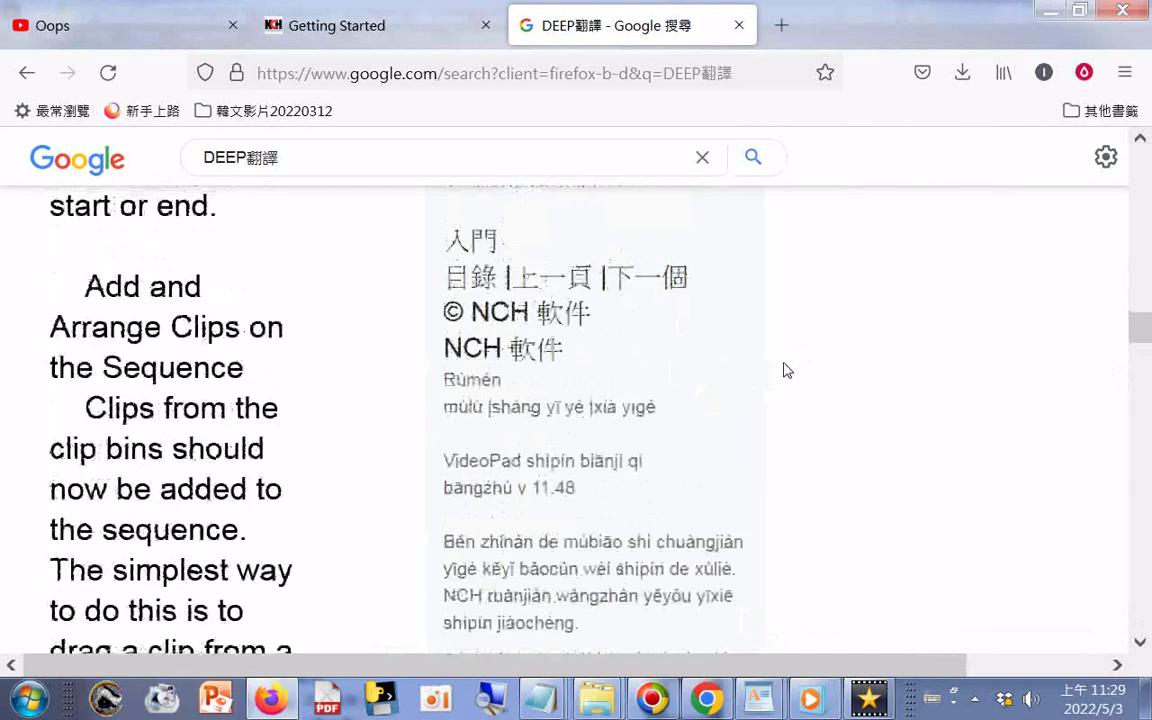
{"action": "scroll", "coordinate": [812, 374], "scroll_direction": "down", "scroll_amount": 2}
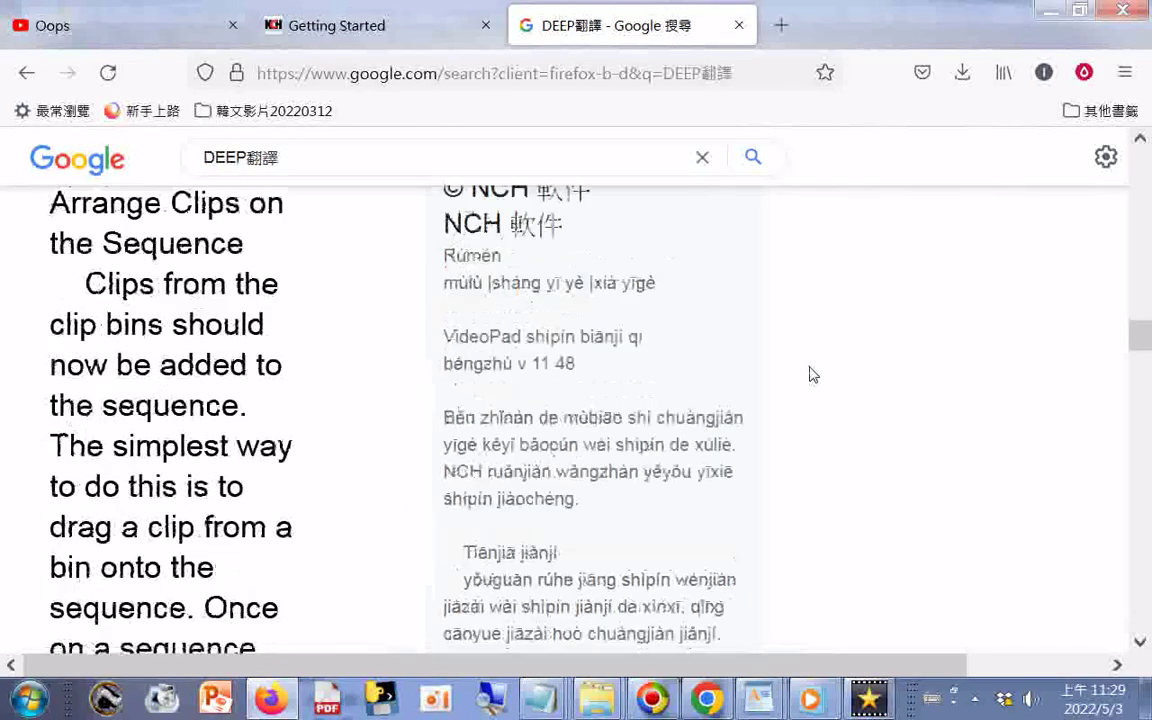
{"action": "scroll", "coordinate": [812, 374], "scroll_direction": "down", "scroll_amount": 4}
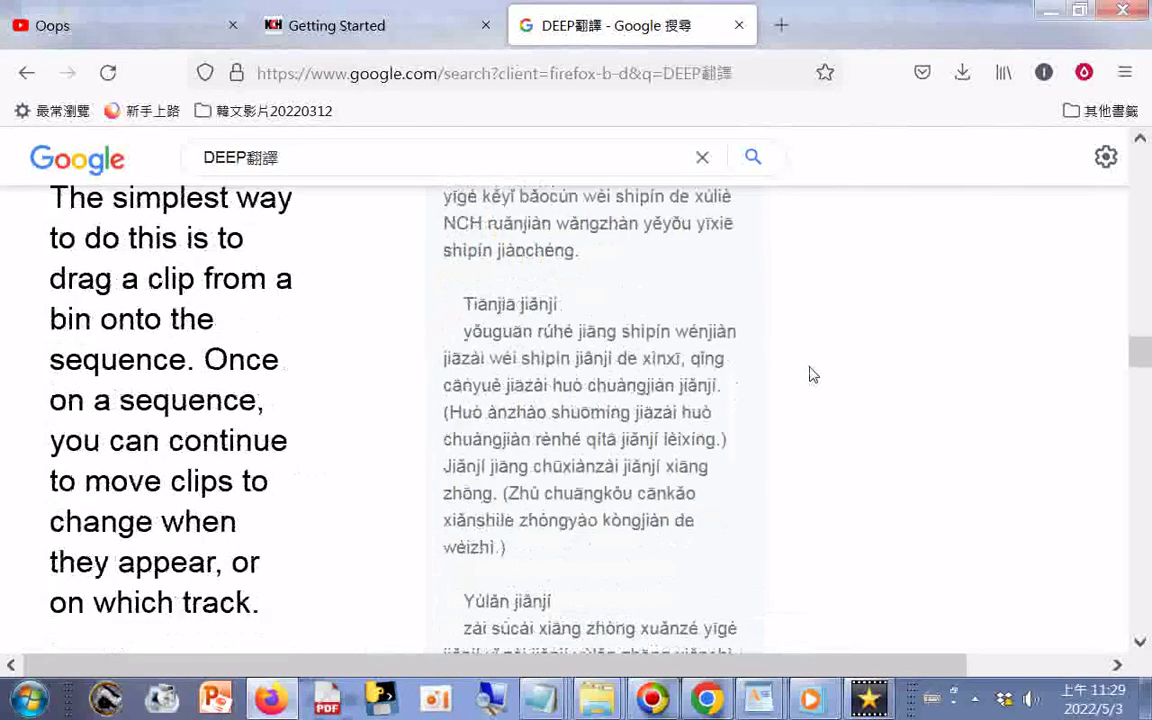
{"action": "scroll", "coordinate": [812, 374], "scroll_direction": "down", "scroll_amount": 5}
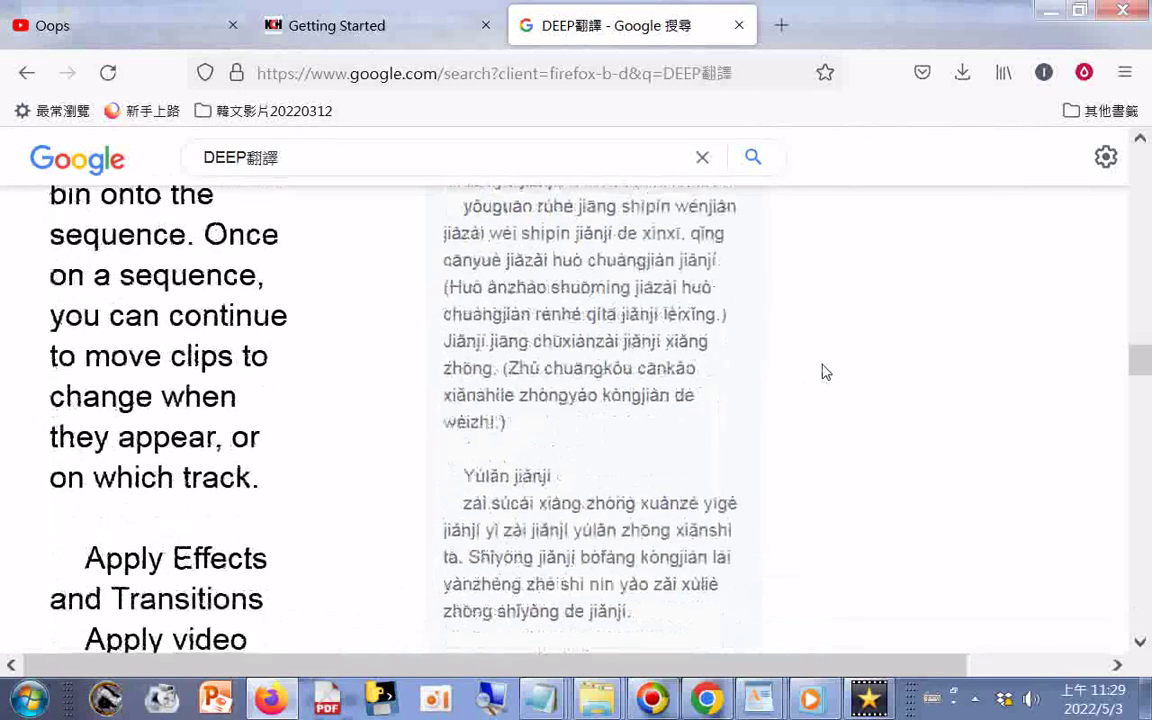
{"action": "scroll", "coordinate": [822, 372], "scroll_direction": "down", "scroll_amount": 1}
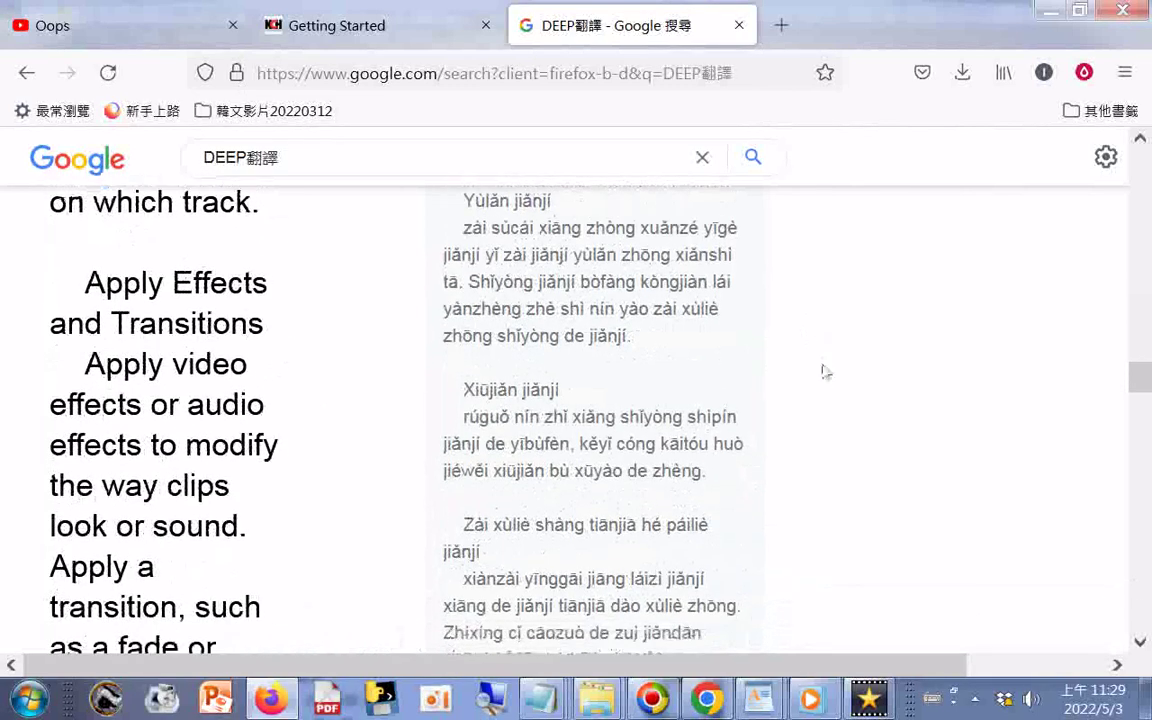
{"action": "scroll", "coordinate": [822, 372], "scroll_direction": "down", "scroll_amount": 4}
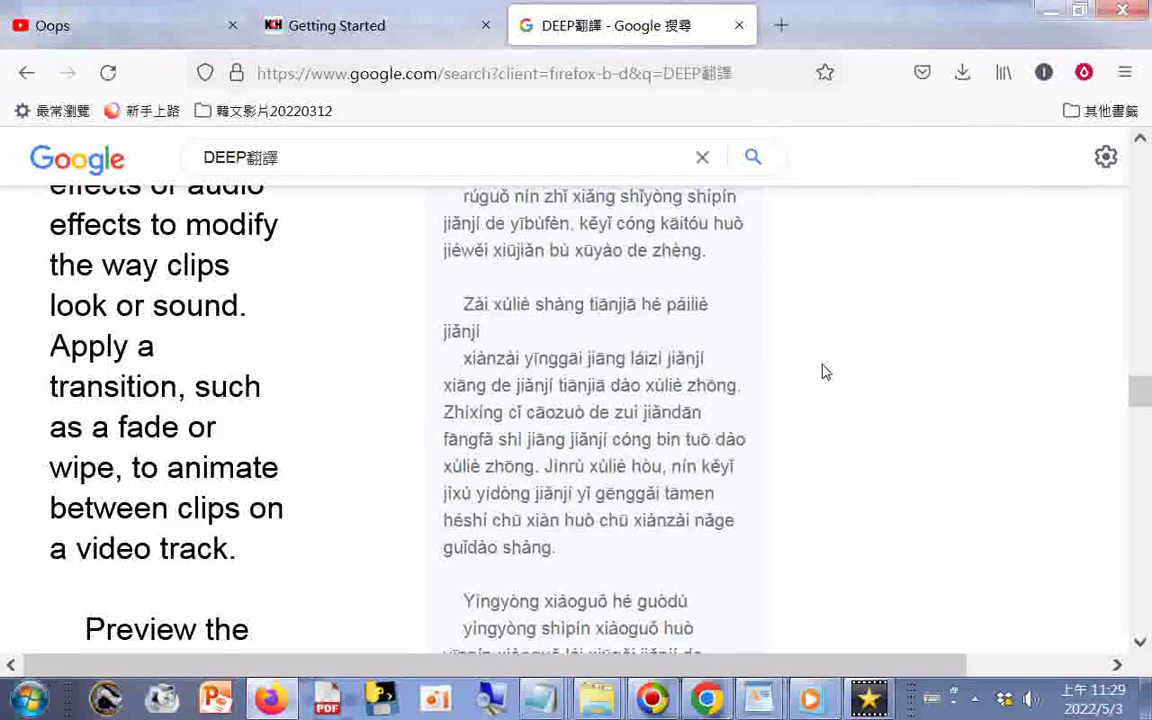
{"action": "scroll", "coordinate": [825, 372], "scroll_direction": "down", "scroll_amount": 5}
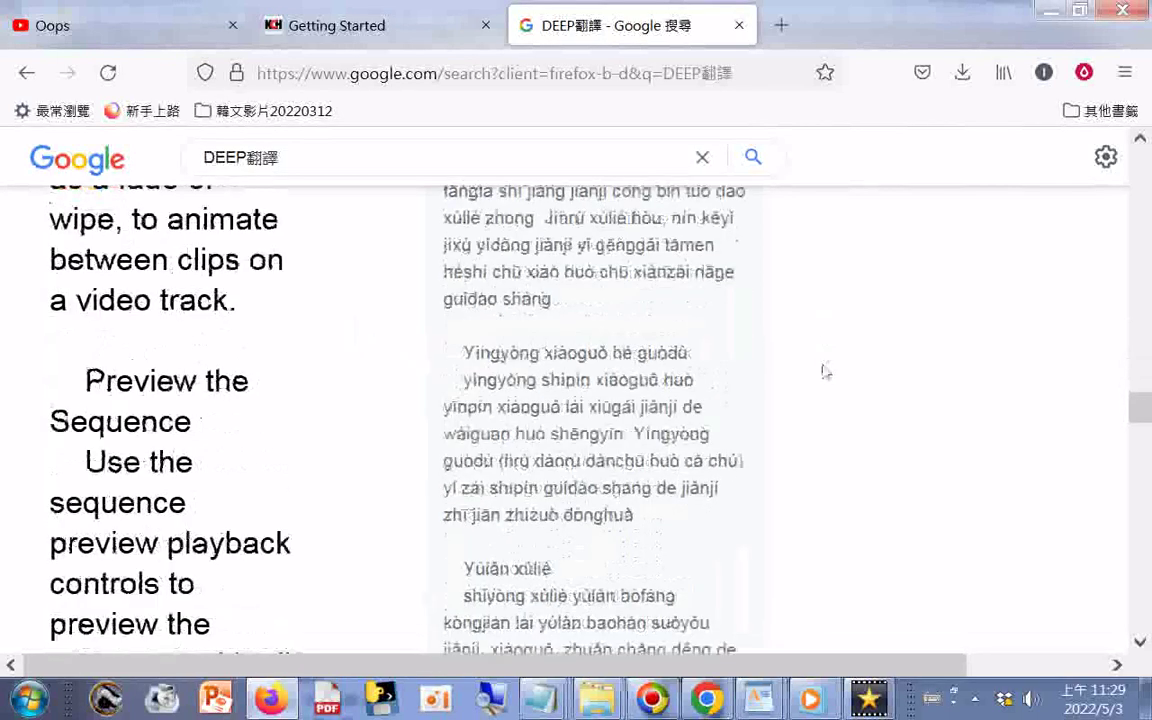
{"action": "scroll", "coordinate": [825, 372], "scroll_direction": "down", "scroll_amount": 7}
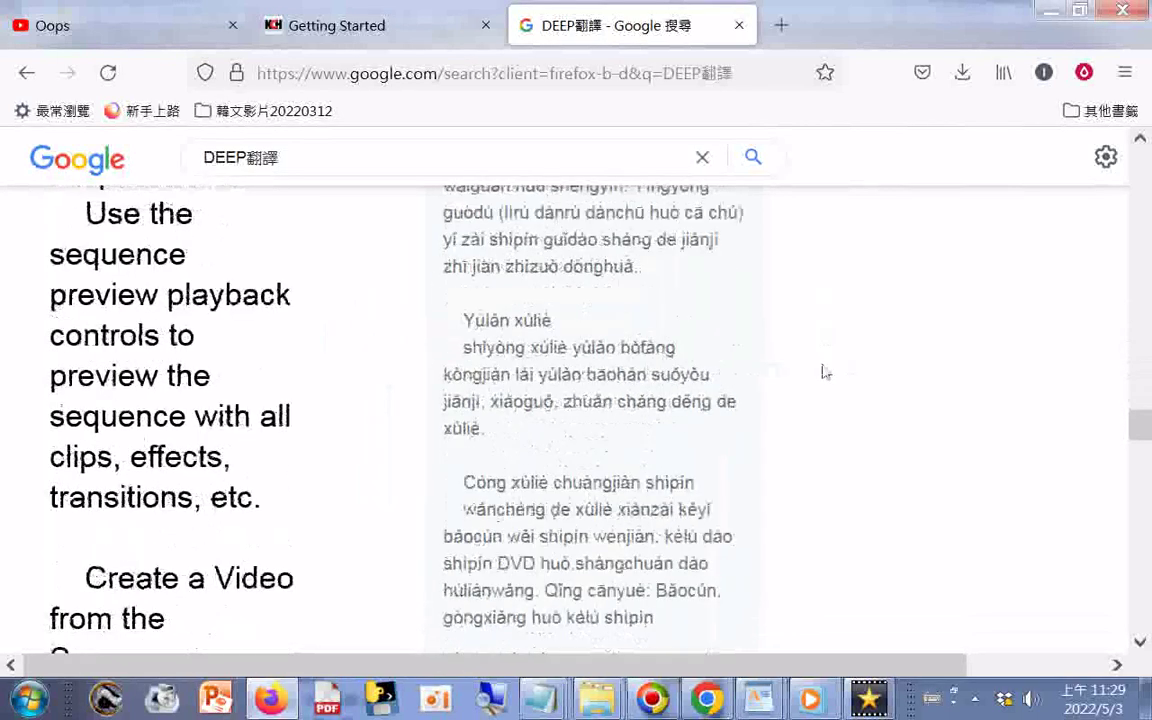
{"action": "scroll", "coordinate": [825, 372], "scroll_direction": "down", "scroll_amount": 2}
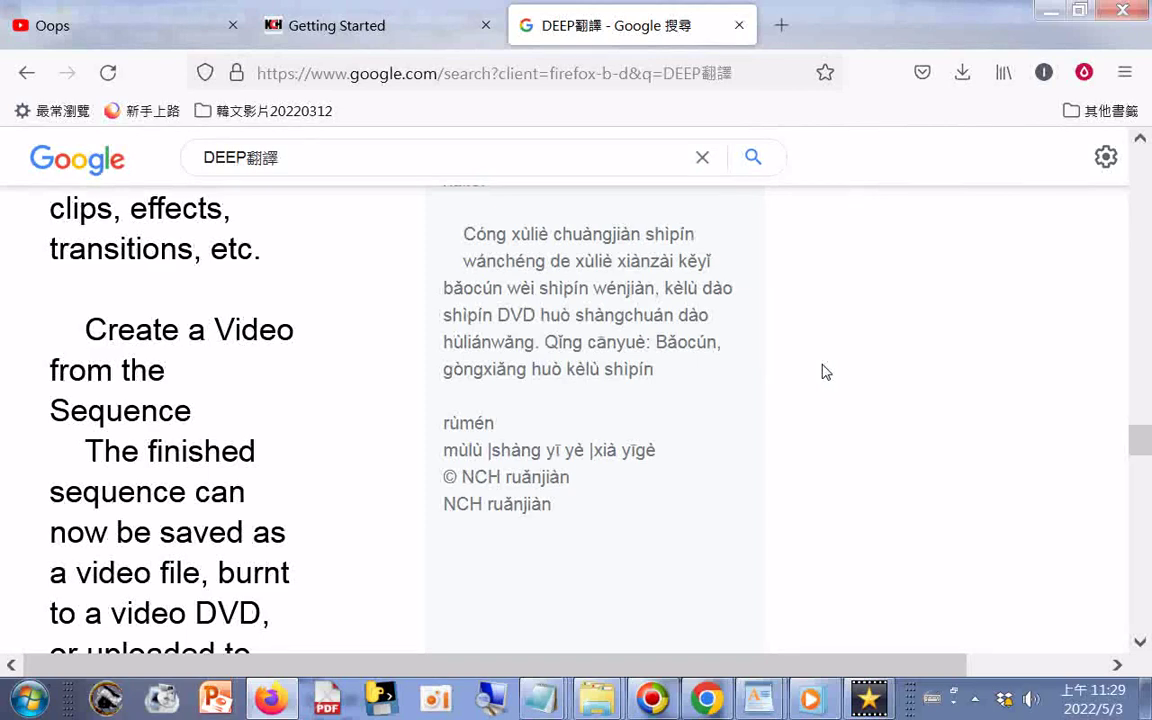
Step: Select the entire search results page containing the guide's translation and copy it
{"action": "scroll", "coordinate": [825, 372], "scroll_direction": "down", "scroll_amount": 15}
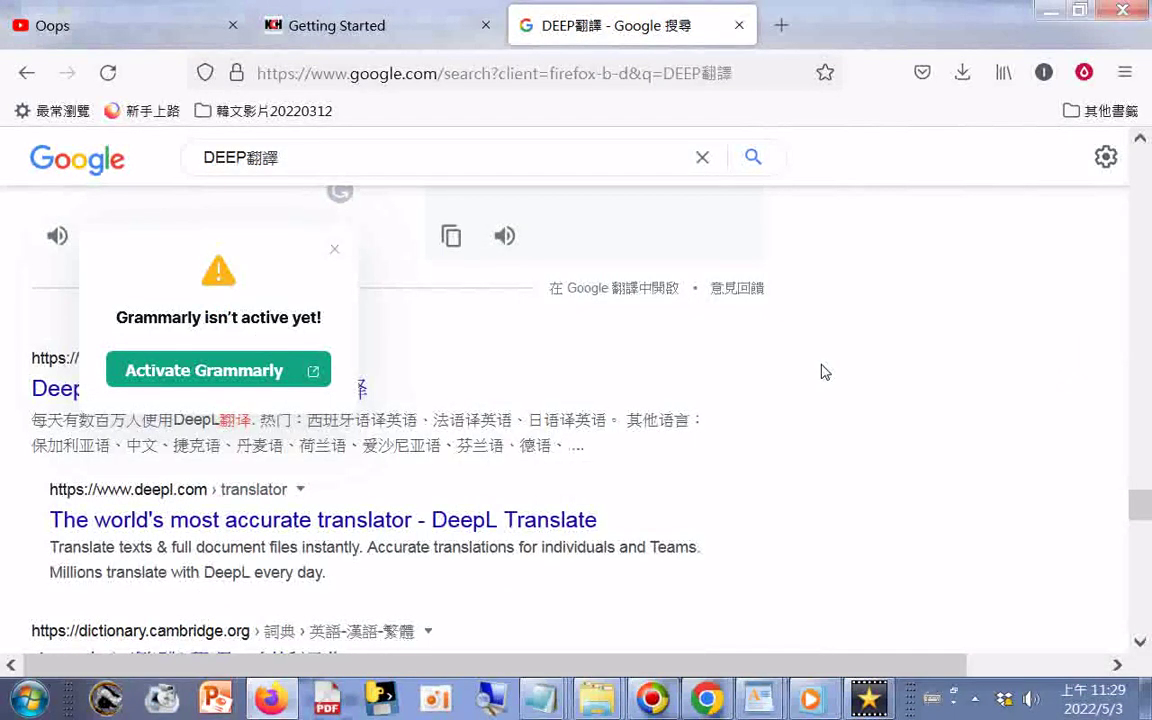
{"action": "scroll", "coordinate": [825, 372], "scroll_direction": "up", "scroll_amount": 2}
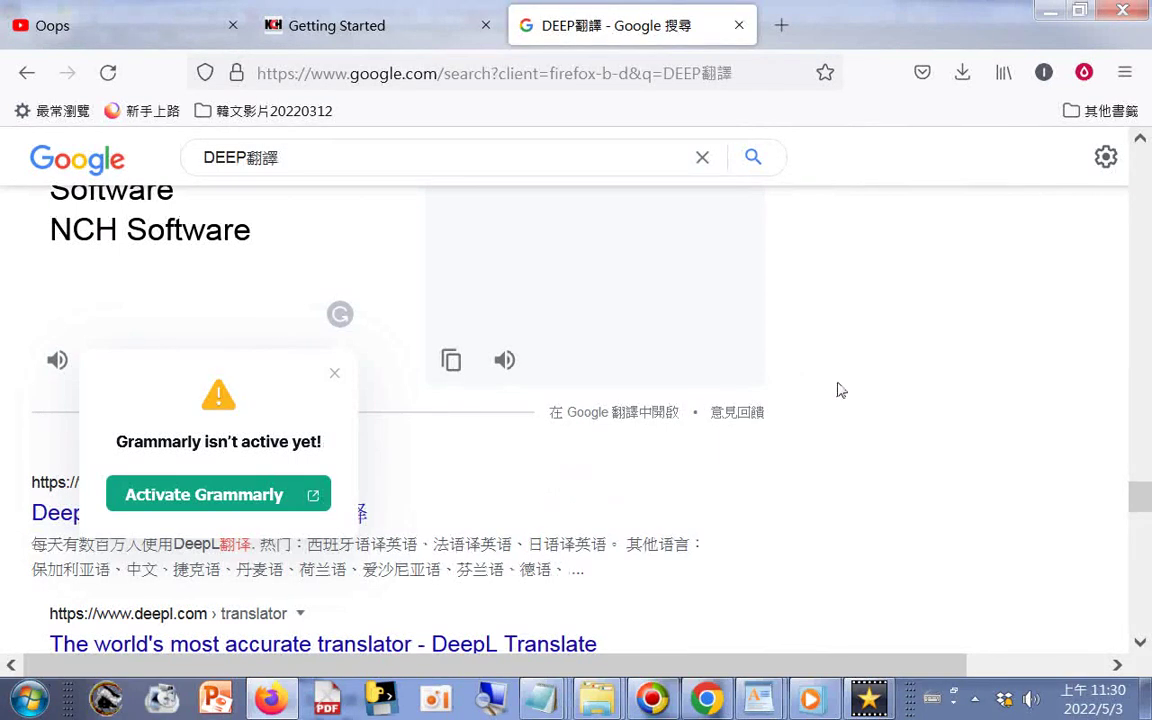
{"action": "scroll", "coordinate": [864, 378], "scroll_direction": "up", "scroll_amount": 3}
{"action": "scroll", "coordinate": [856, 368], "scroll_direction": "up", "scroll_amount": 5}
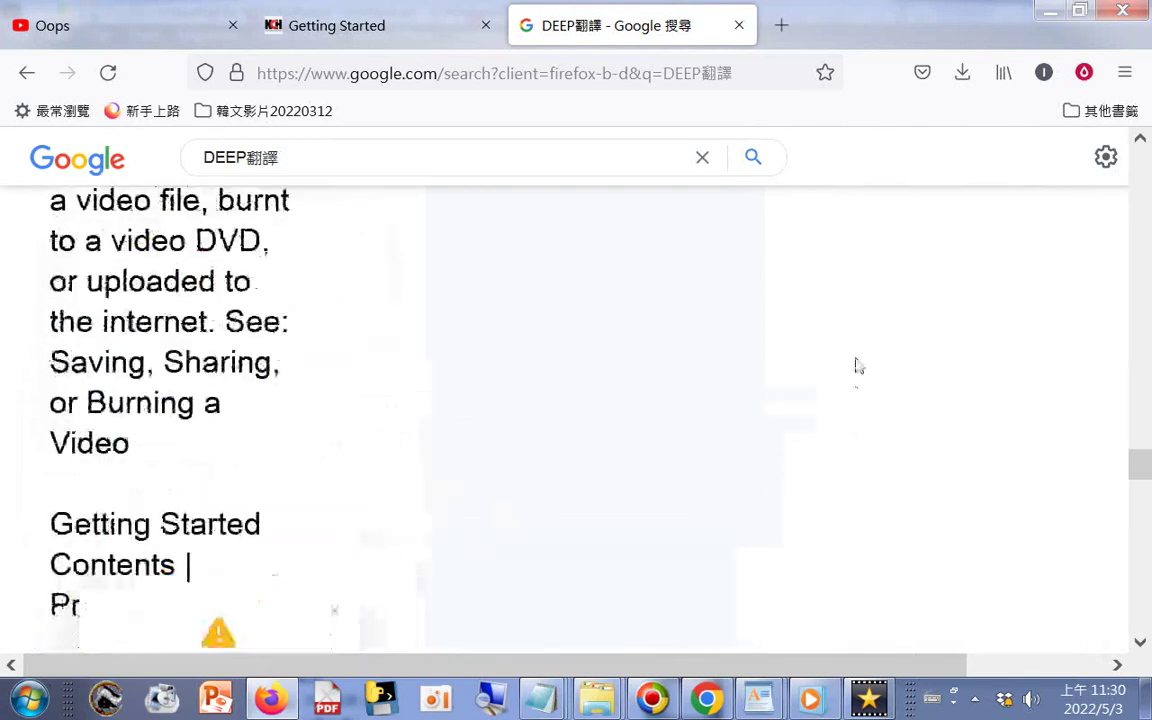
{"action": "scroll", "coordinate": [858, 366], "scroll_direction": "up", "scroll_amount": 1}
{"action": "scroll", "coordinate": [858, 366], "scroll_direction": "up", "scroll_amount": 5}
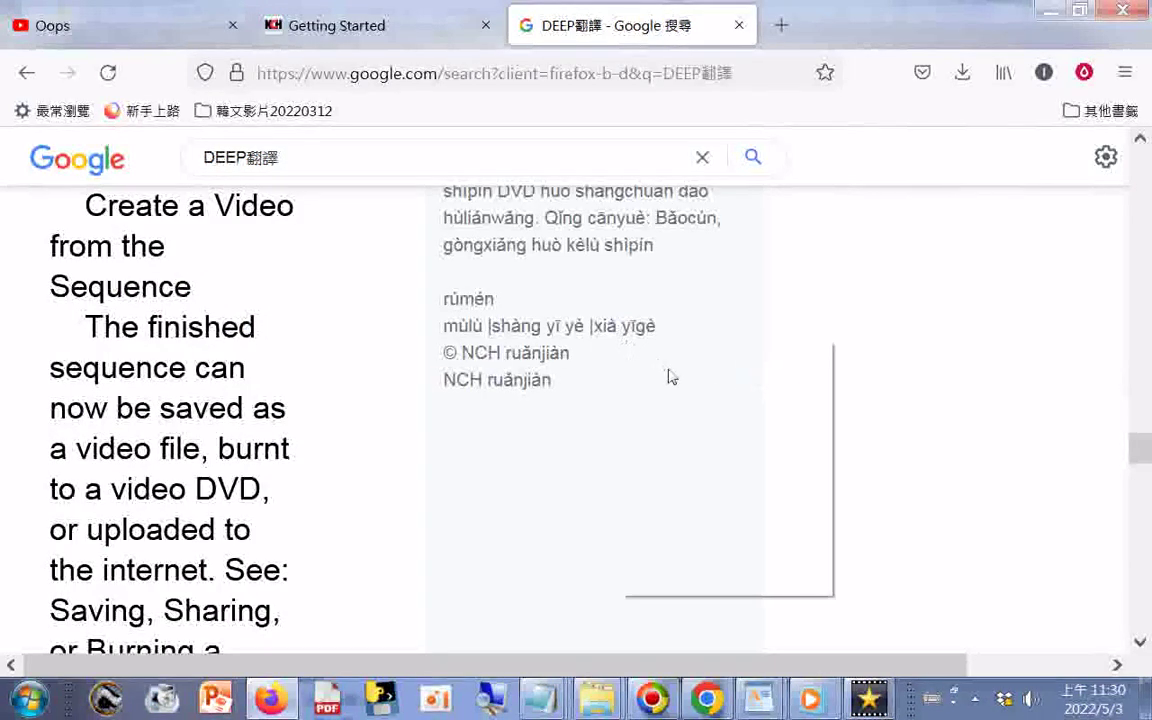
{"action": "right_click", "coordinate": [620, 345]}
{"action": "left_click", "coordinate": [688, 437]}
{"action": "right_click", "coordinate": [506, 315]}
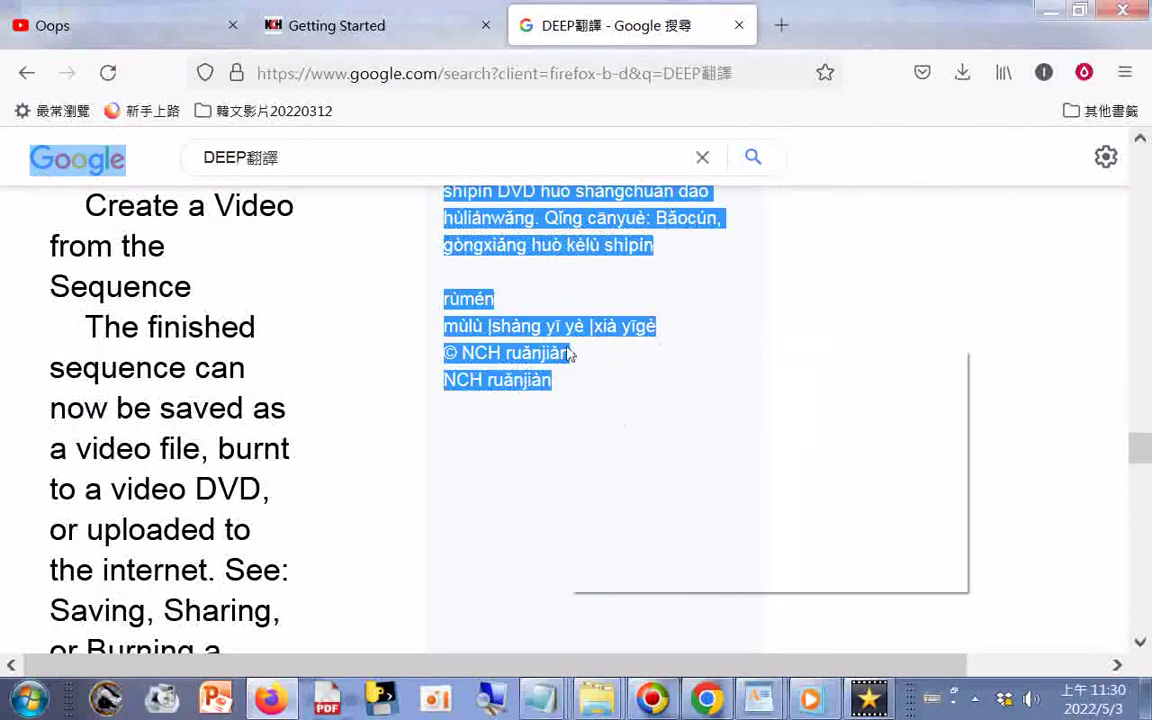
{"action": "left_click", "coordinate": [626, 352]}
Step: In the Notepad file Getting Started(NCH Software)202205.txt, add the divider line "●●●●●●●●●●●●●" below the guide text and paste the copied page content
{"action": "left_click", "coordinate": [540, 698]}
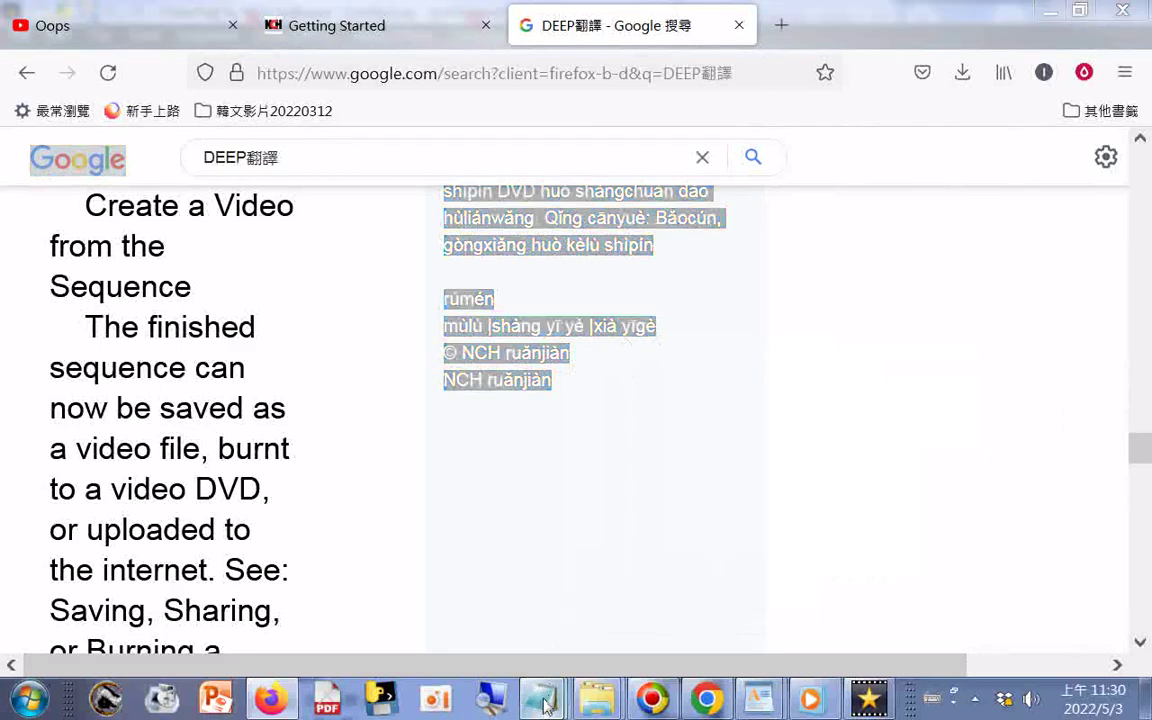
{"action": "left_click", "coordinate": [897, 594]}
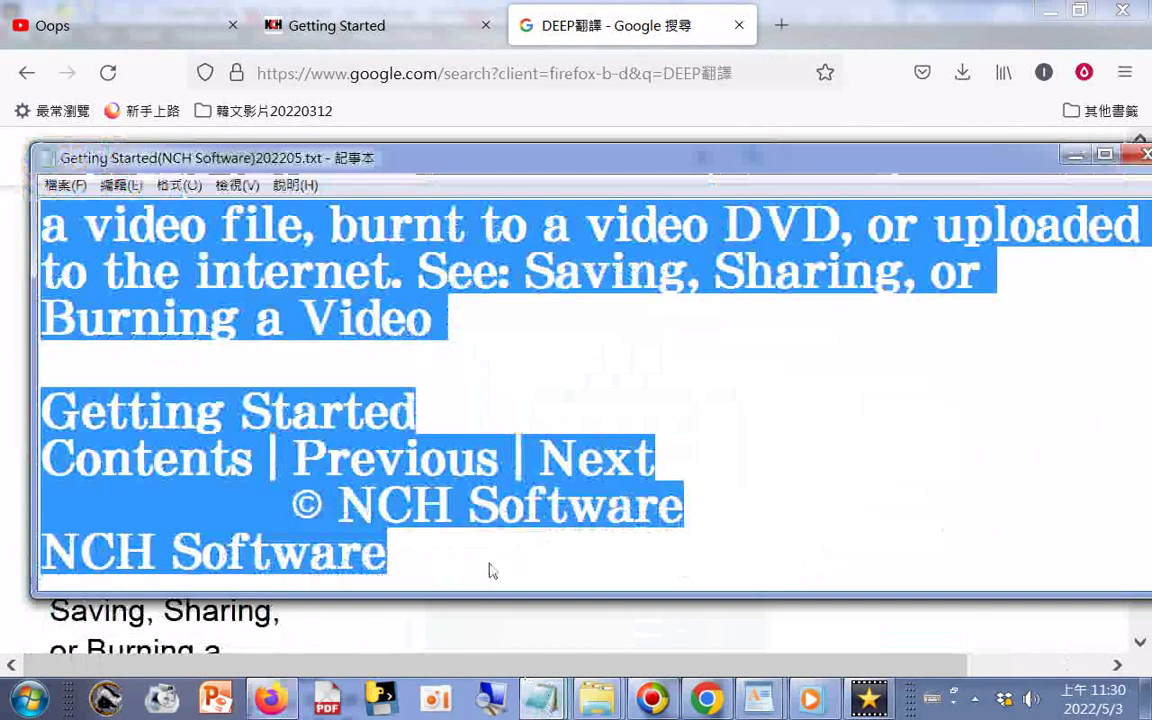
{"action": "left_click", "coordinate": [720, 455]}
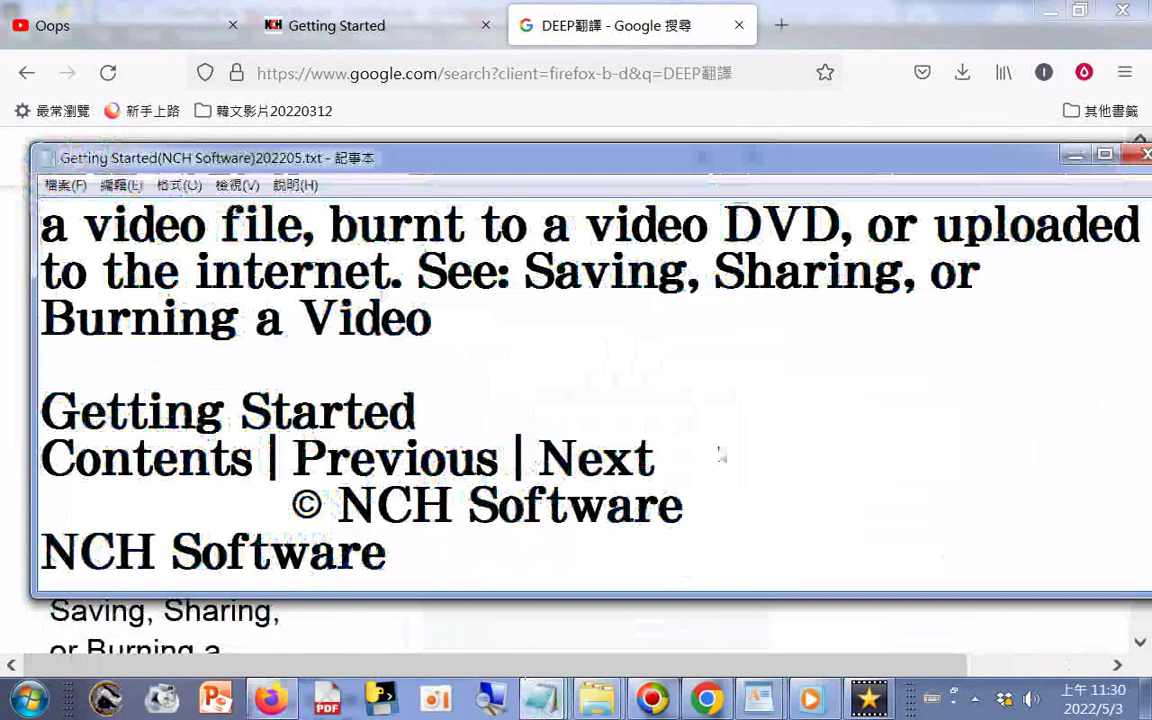
{"action": "key", "text": "Return"}
{"action": "type", "text": "●●●●●●●●●●●●●"}
{"action": "key", "text": "Return"}
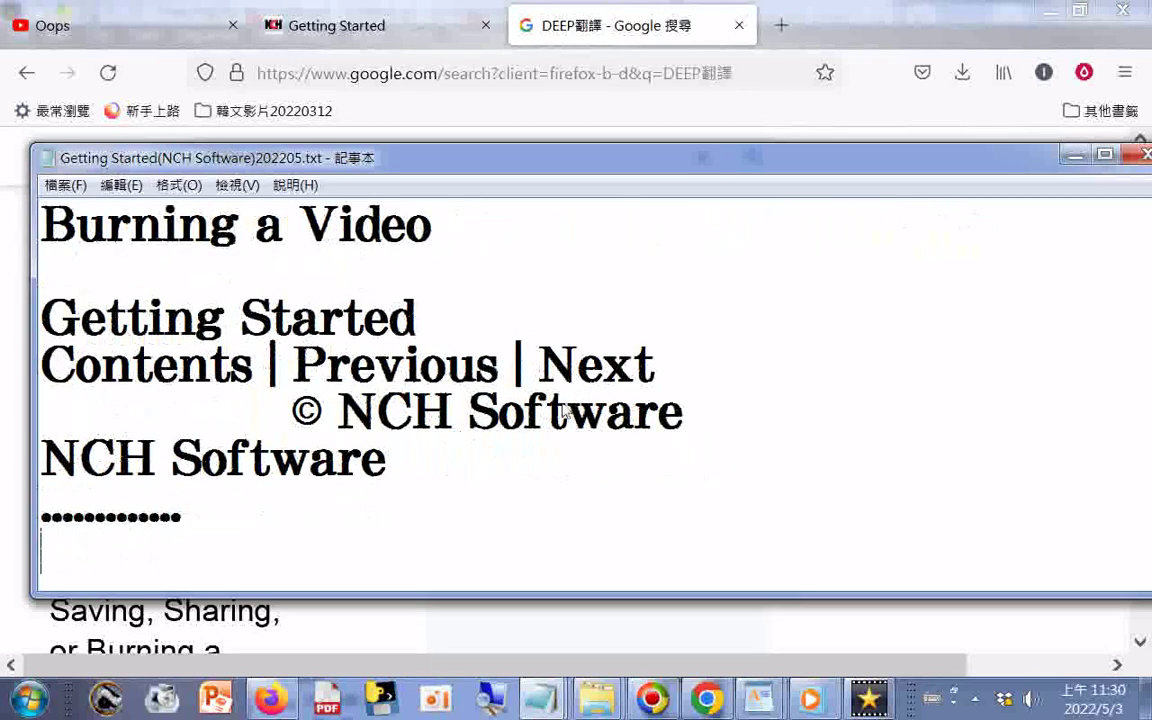
{"action": "key", "text": "ctrl+v"}
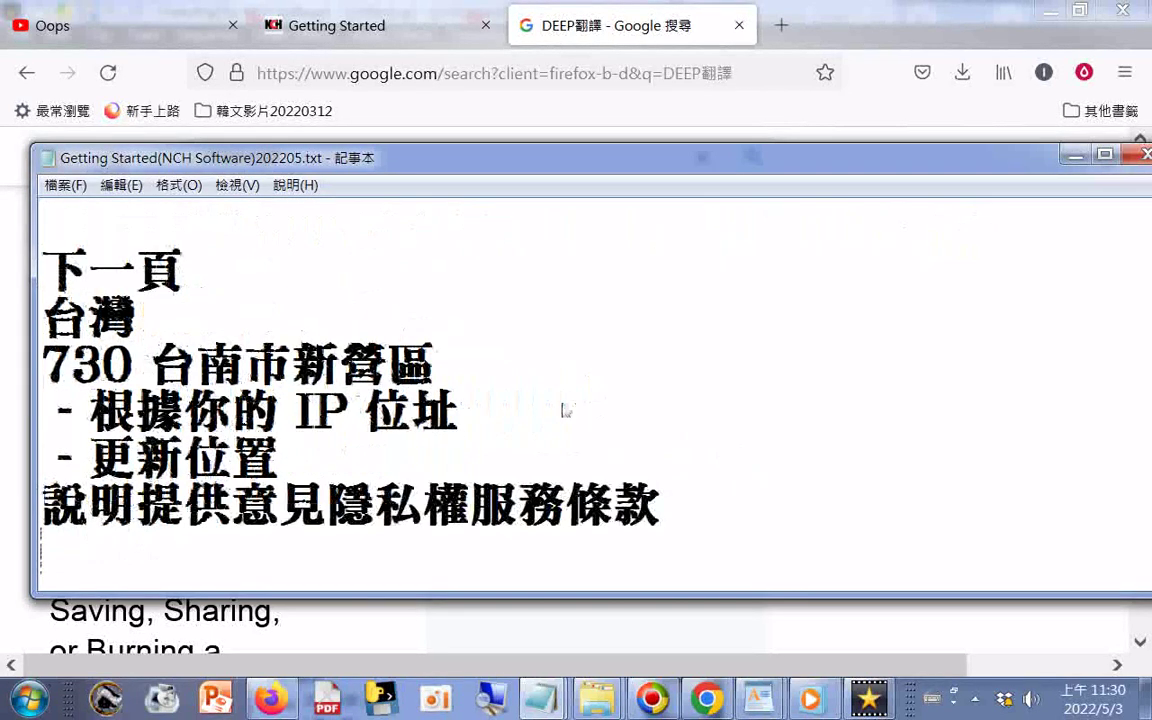
Step: Look through the pasted page content, from the search results back up to the end of the pinyin transcription
{"action": "scroll", "coordinate": [550, 335], "scroll_direction": "up", "scroll_amount": 6}
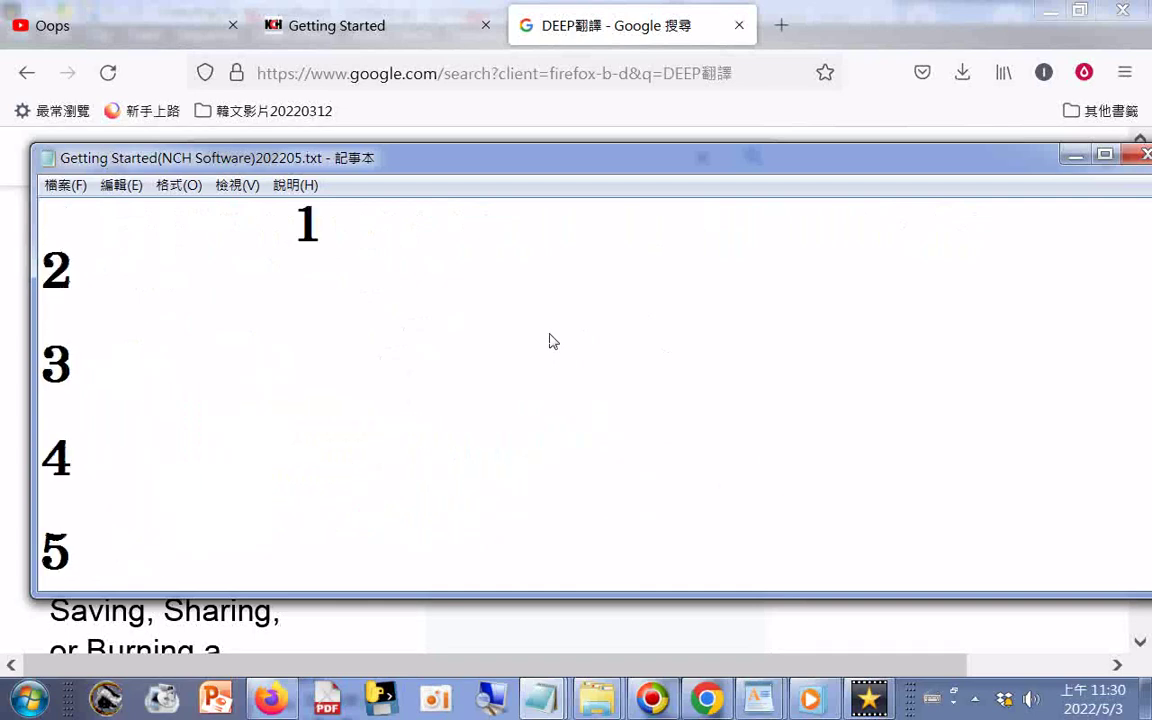
{"action": "scroll", "coordinate": [555, 343], "scroll_direction": "down", "scroll_amount": 6}
{"action": "scroll", "coordinate": [558, 343], "scroll_direction": "up", "scroll_amount": 1}
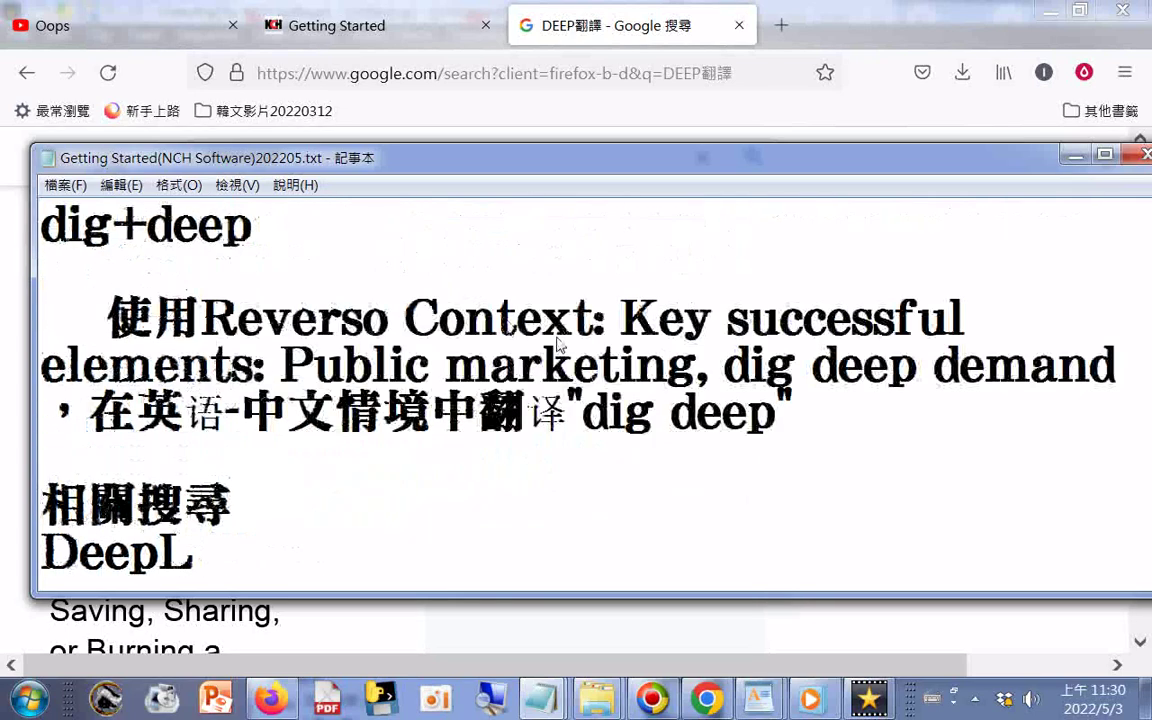
{"action": "scroll", "coordinate": [558, 343], "scroll_direction": "up", "scroll_amount": 2}
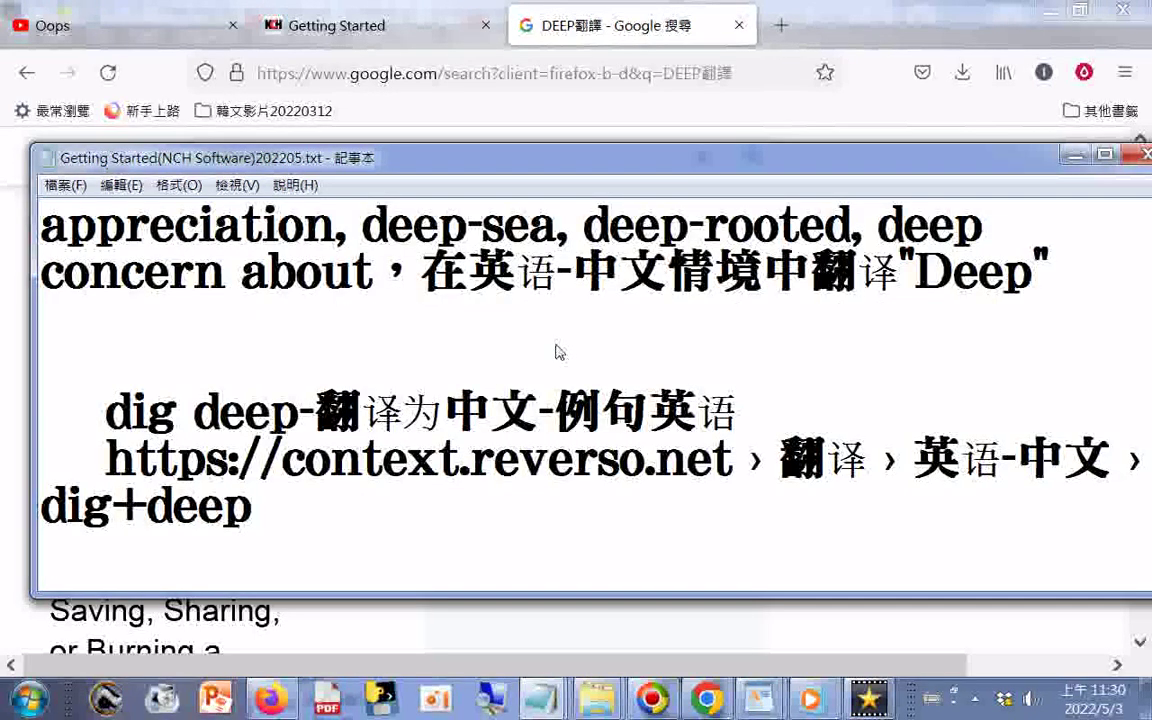
{"action": "scroll", "coordinate": [558, 352], "scroll_direction": "down", "scroll_amount": 3}
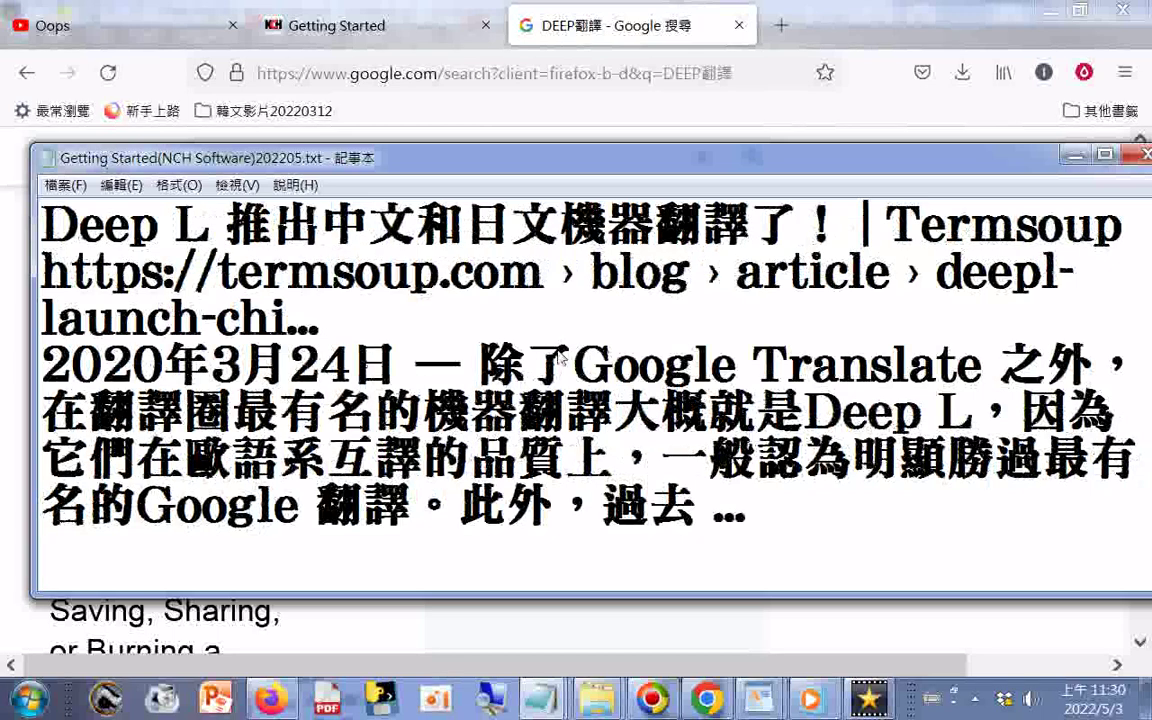
{"action": "scroll", "coordinate": [558, 355], "scroll_direction": "up", "scroll_amount": 1}
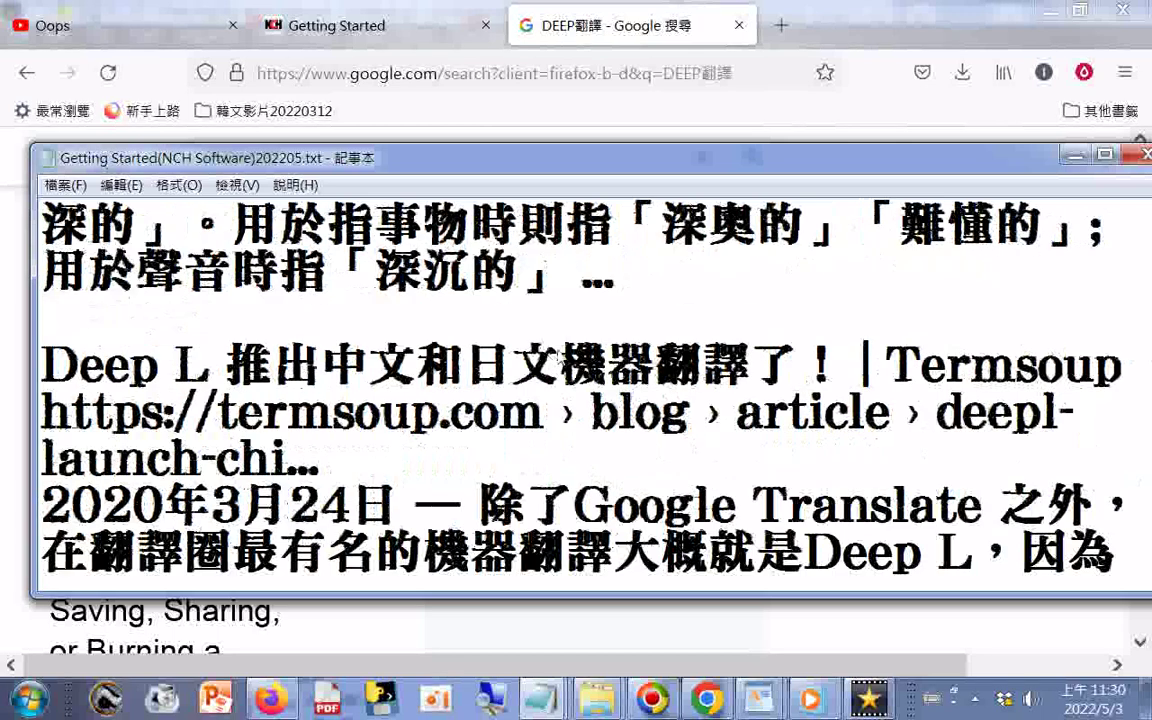
{"action": "scroll", "coordinate": [558, 355], "scroll_direction": "up", "scroll_amount": 2}
{"action": "scroll", "coordinate": [561, 368], "scroll_direction": "up", "scroll_amount": 1}
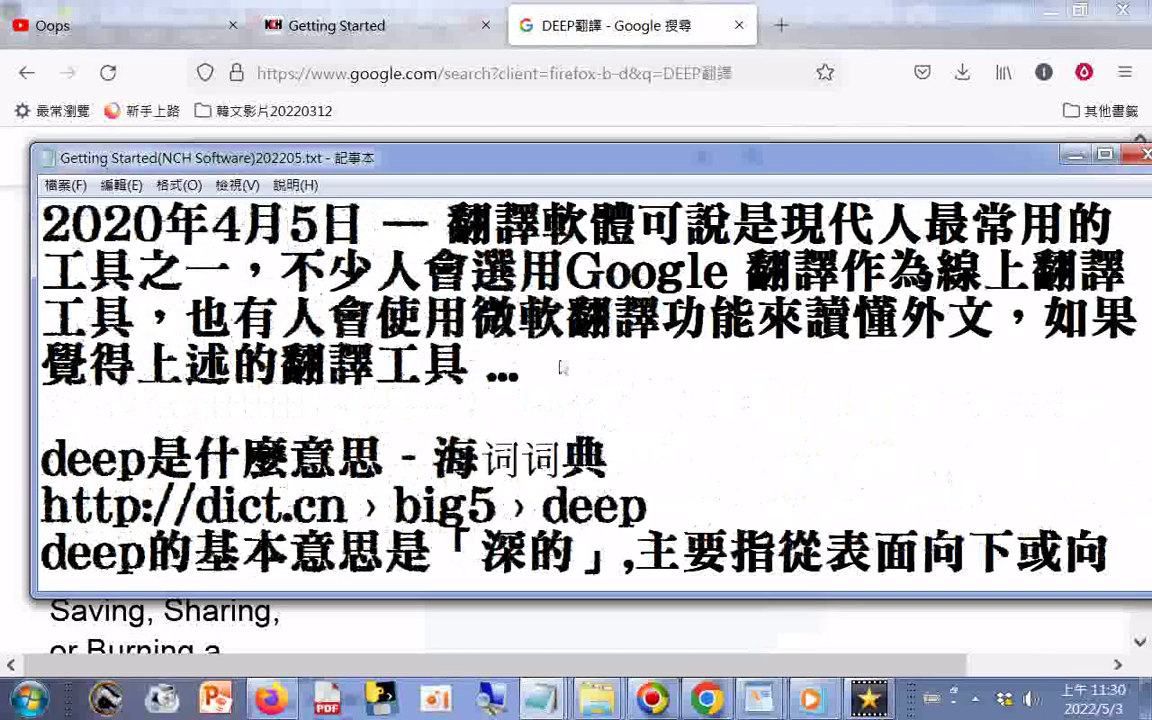
{"action": "scroll", "coordinate": [561, 368], "scroll_direction": "down", "scroll_amount": 3}
{"action": "scroll", "coordinate": [566, 375], "scroll_direction": "up", "scroll_amount": 2}
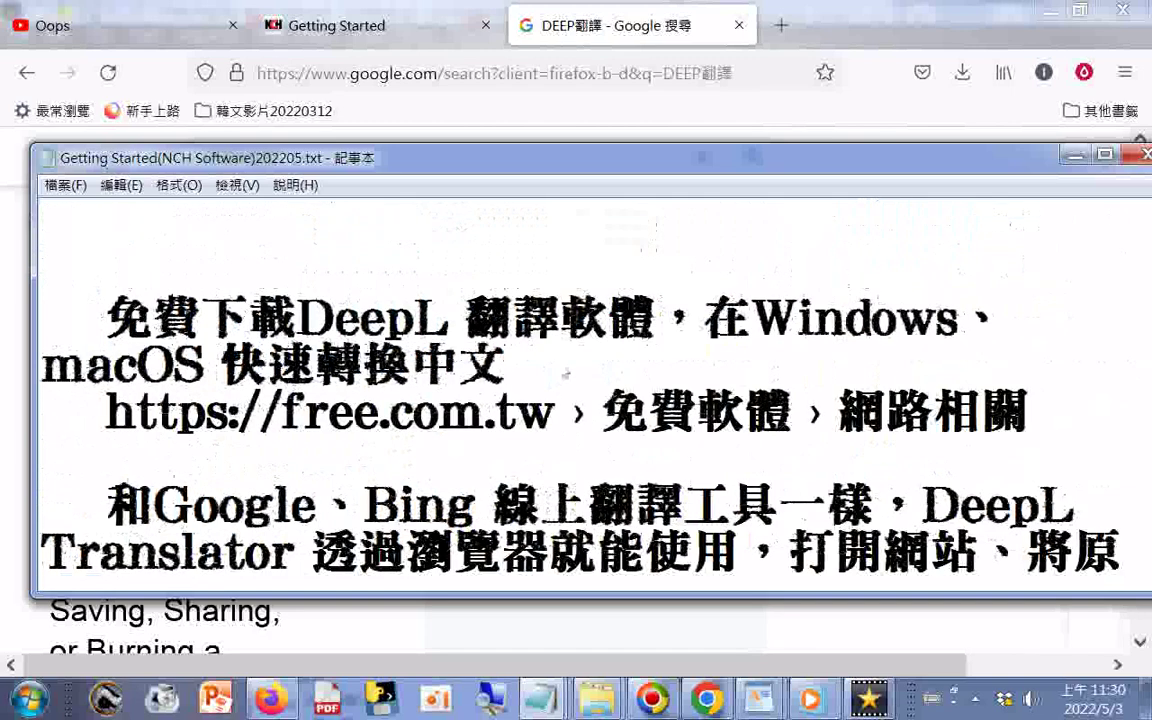
{"action": "scroll", "coordinate": [566, 375], "scroll_direction": "up", "scroll_amount": 3}
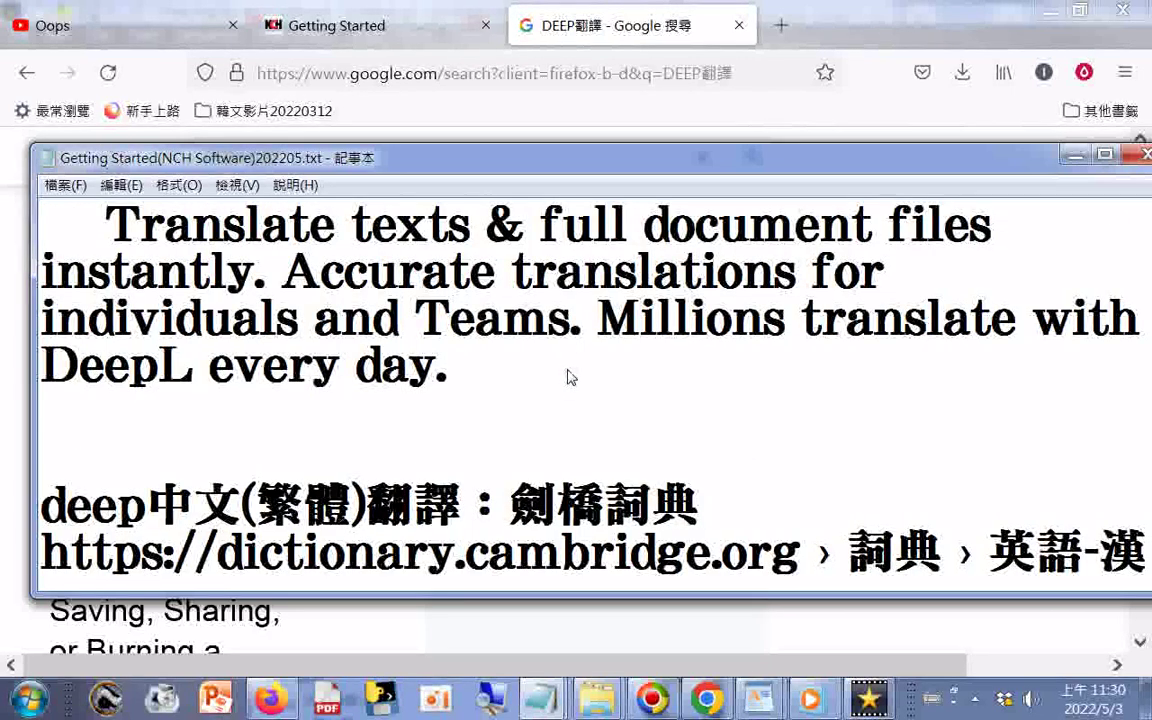
{"action": "scroll", "coordinate": [566, 377], "scroll_direction": "up", "scroll_amount": 3}
{"action": "scroll", "coordinate": [568, 378], "scroll_direction": "up", "scroll_amount": 3}
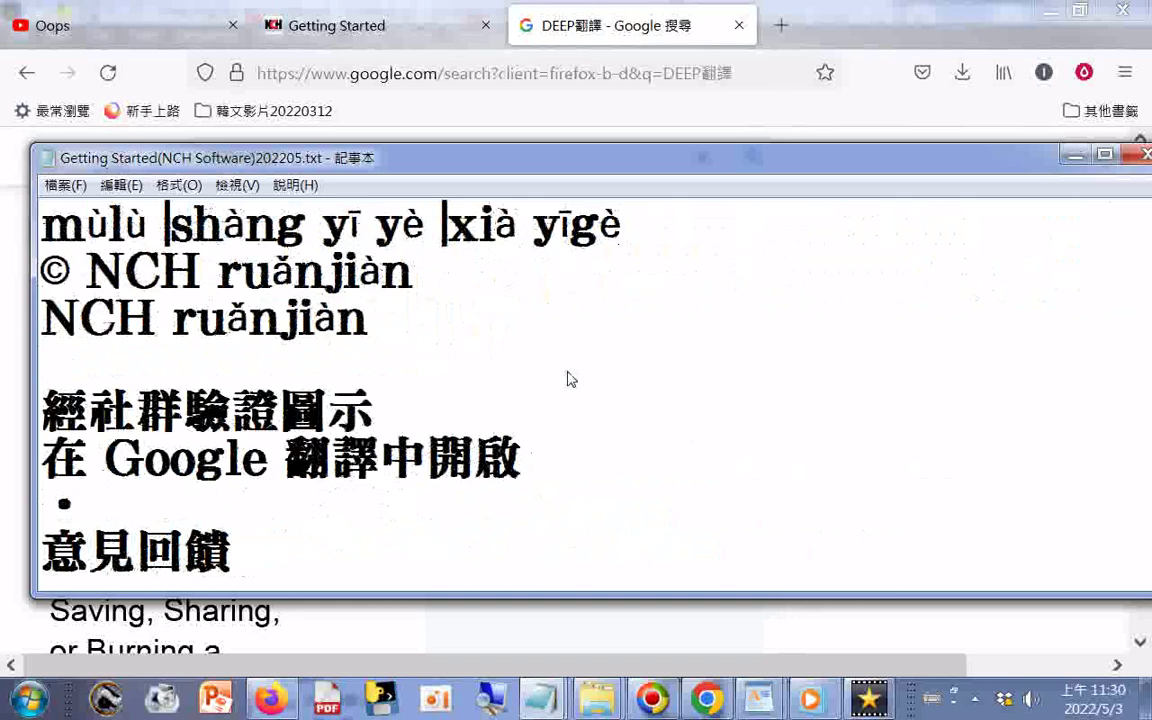
{"action": "scroll", "coordinate": [566, 378], "scroll_direction": "up", "scroll_amount": 3}
{"action": "scroll", "coordinate": [566, 378], "scroll_direction": "down", "scroll_amount": 3}
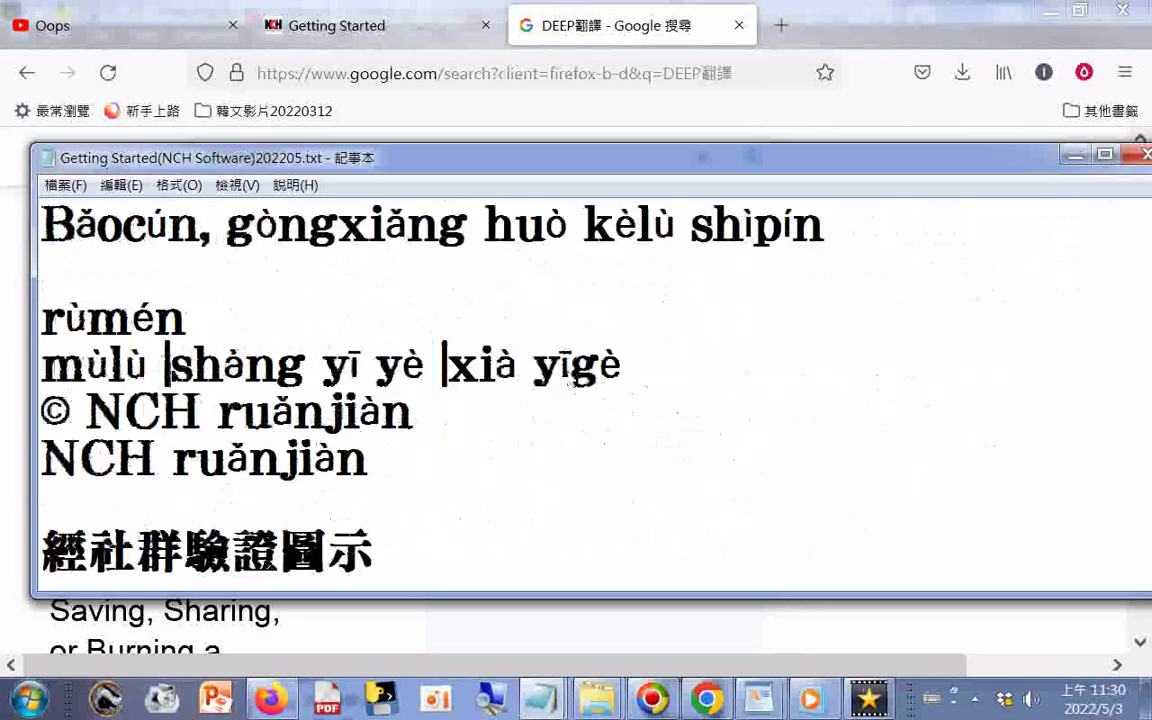
{"action": "scroll", "coordinate": [570, 379], "scroll_direction": "up", "scroll_amount": 1}
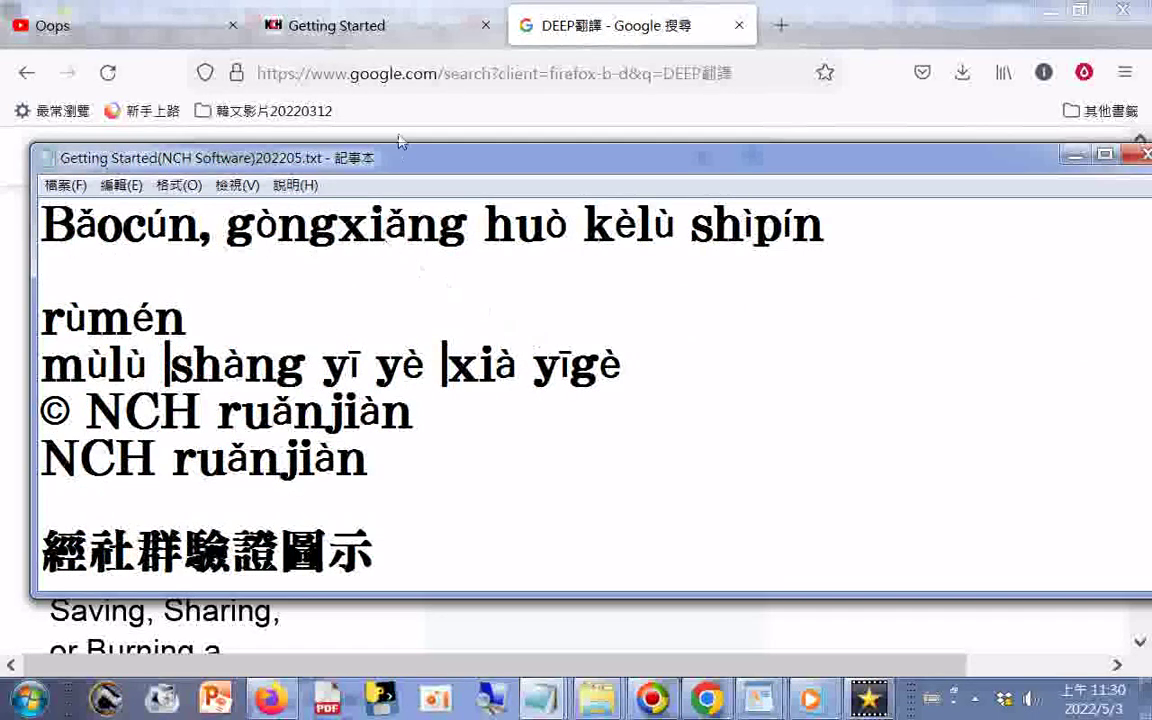
Step: Move the Notepad window aside, return to the translator page in Firefox and dismiss the Grammarly activation notice covering the source text
{"action": "left_click_drag", "start_coordinate": [395, 175], "coordinate": [857, 260]}
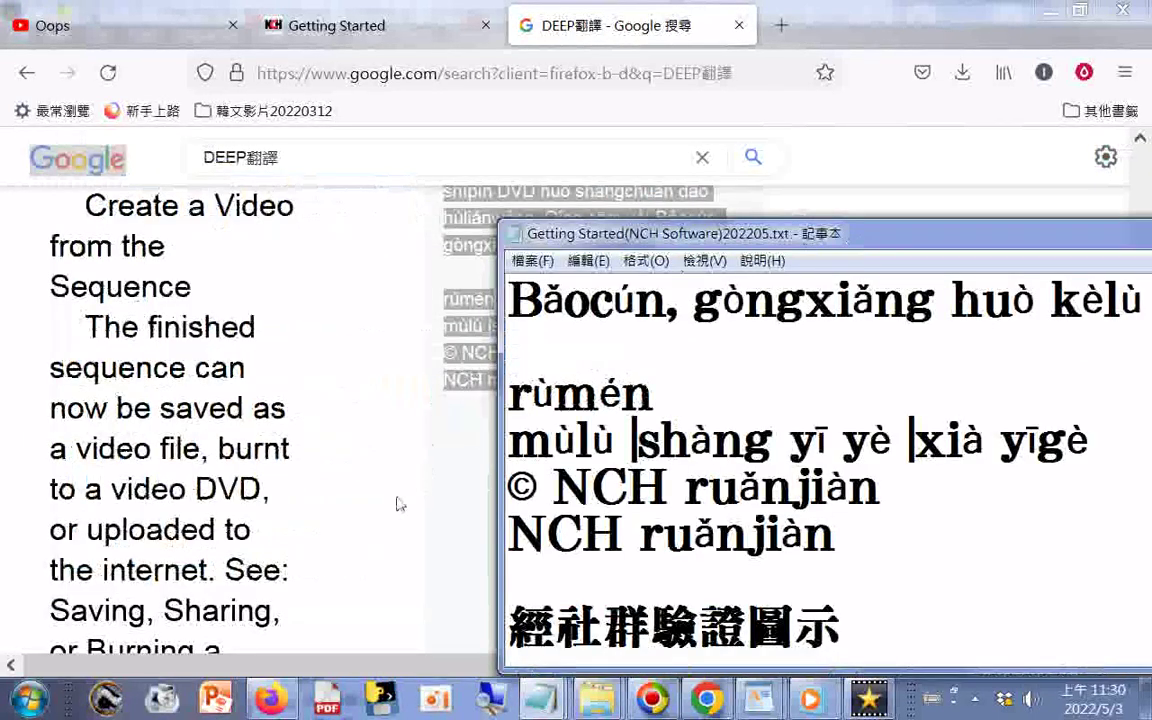
{"action": "left_click", "coordinate": [470, 475]}
{"action": "scroll", "coordinate": [470, 475], "scroll_direction": "down", "scroll_amount": 4}
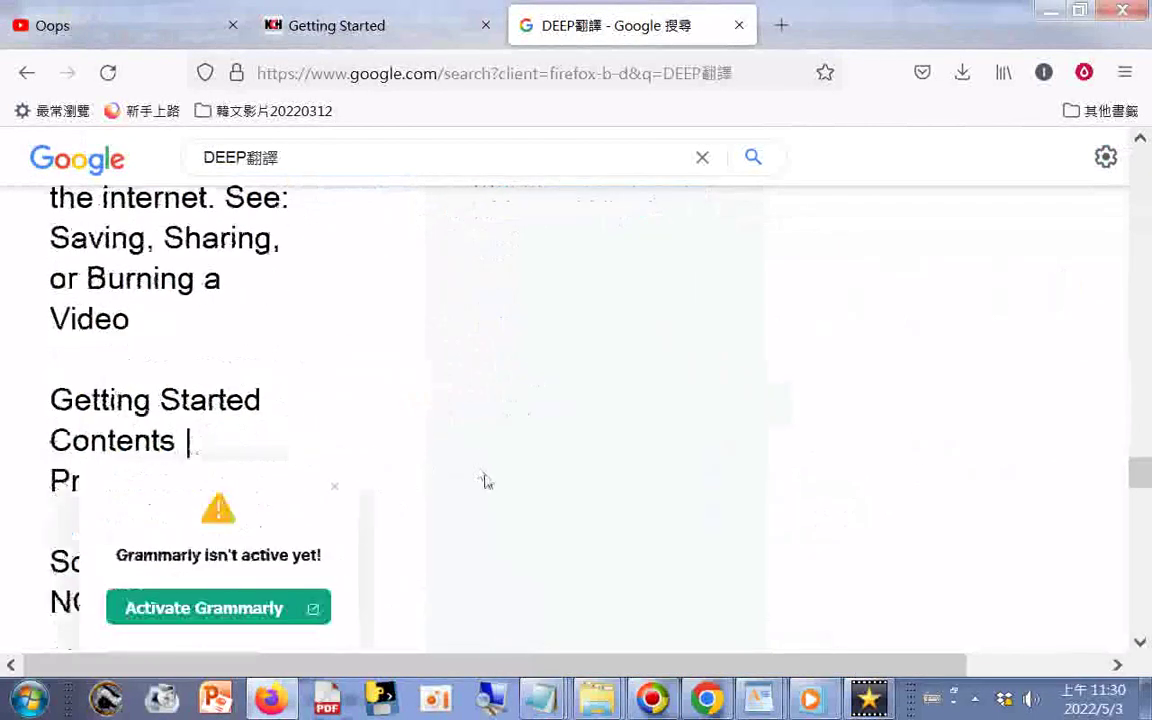
{"action": "scroll", "coordinate": [484, 482], "scroll_direction": "down", "scroll_amount": 2}
{"action": "scroll", "coordinate": [486, 478], "scroll_direction": "down", "scroll_amount": 3}
{"action": "scroll", "coordinate": [486, 475], "scroll_direction": "up", "scroll_amount": 2}
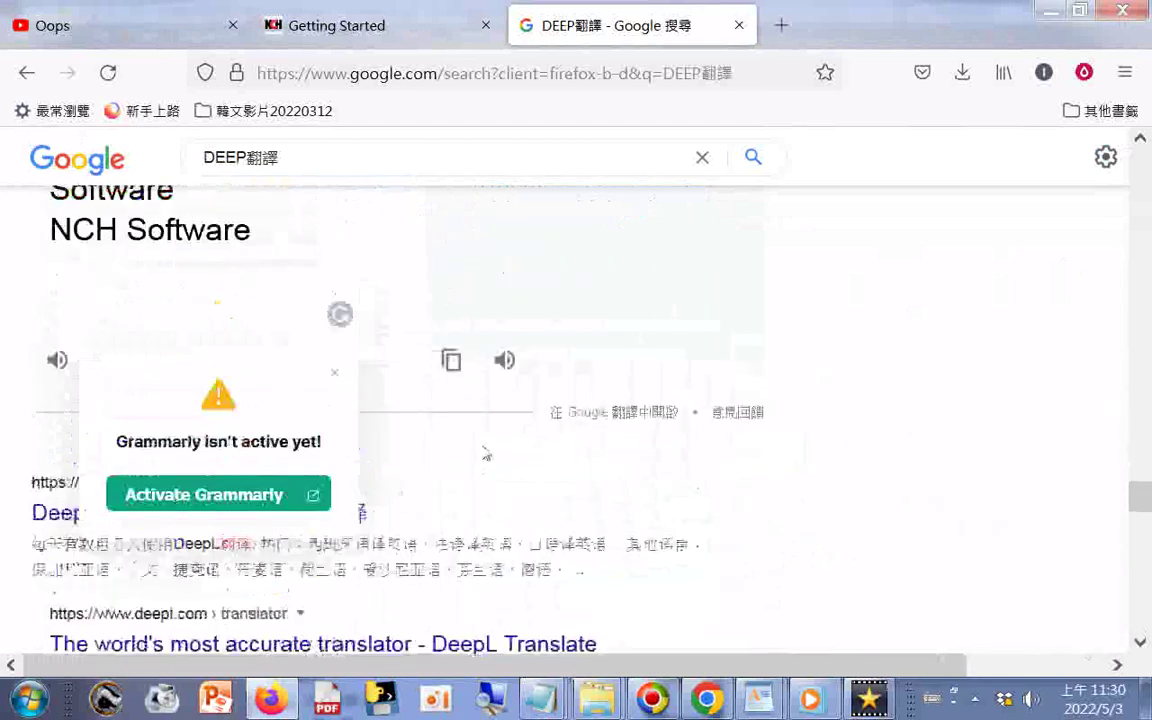
{"action": "scroll", "coordinate": [482, 453], "scroll_direction": "up", "scroll_amount": 2}
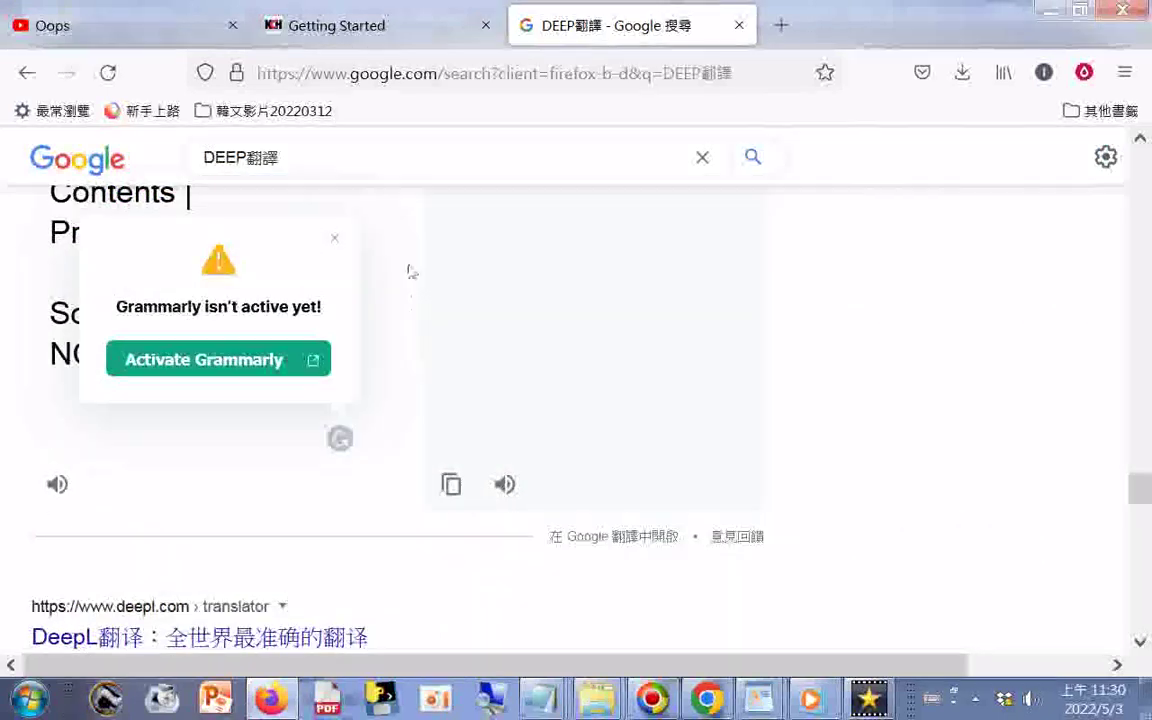
{"action": "left_click", "coordinate": [334, 238]}
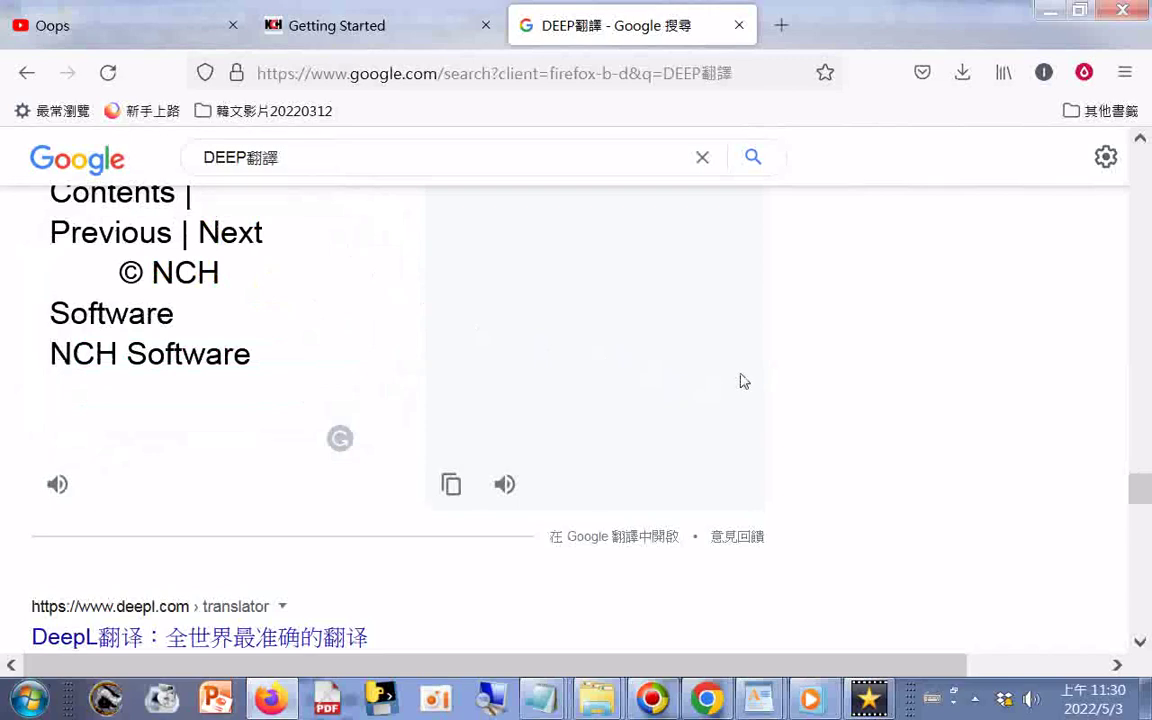
Step: Look back through the pinyin transcription and find where the Chinese translation ends above it
{"action": "scroll", "coordinate": [742, 378], "scroll_direction": "up", "scroll_amount": 2}
{"action": "scroll", "coordinate": [762, 372], "scroll_direction": "up", "scroll_amount": 8}
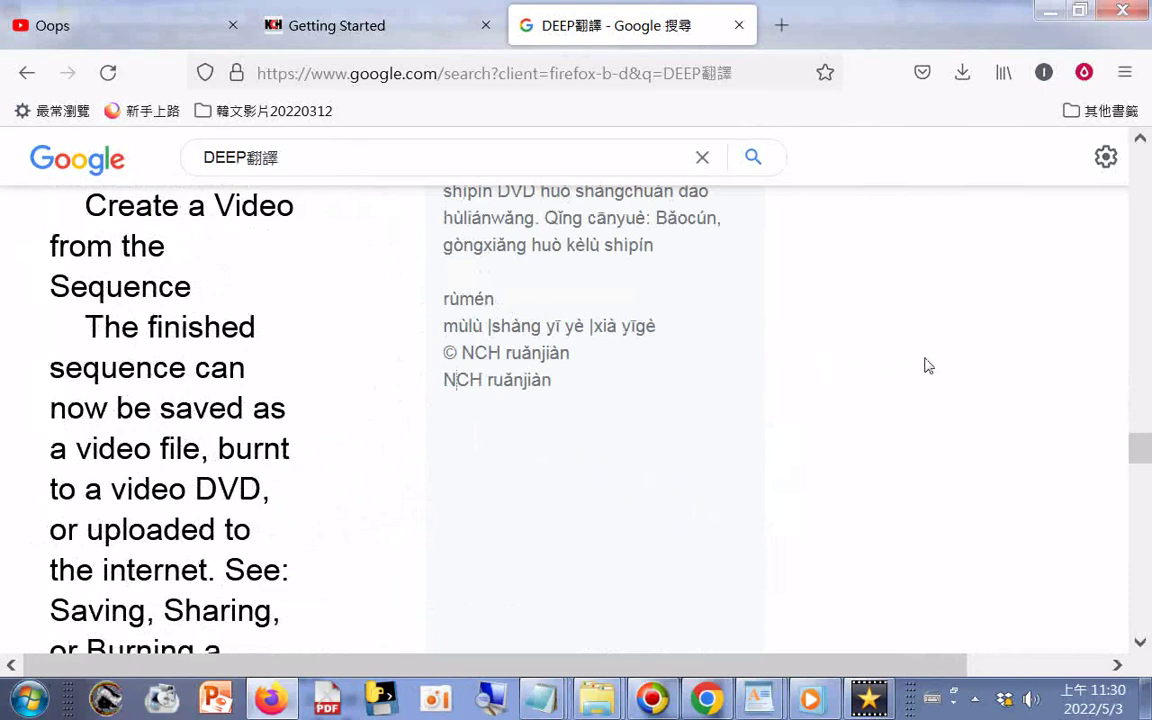
{"action": "scroll", "coordinate": [836, 359], "scroll_direction": "up", "scroll_amount": 2}
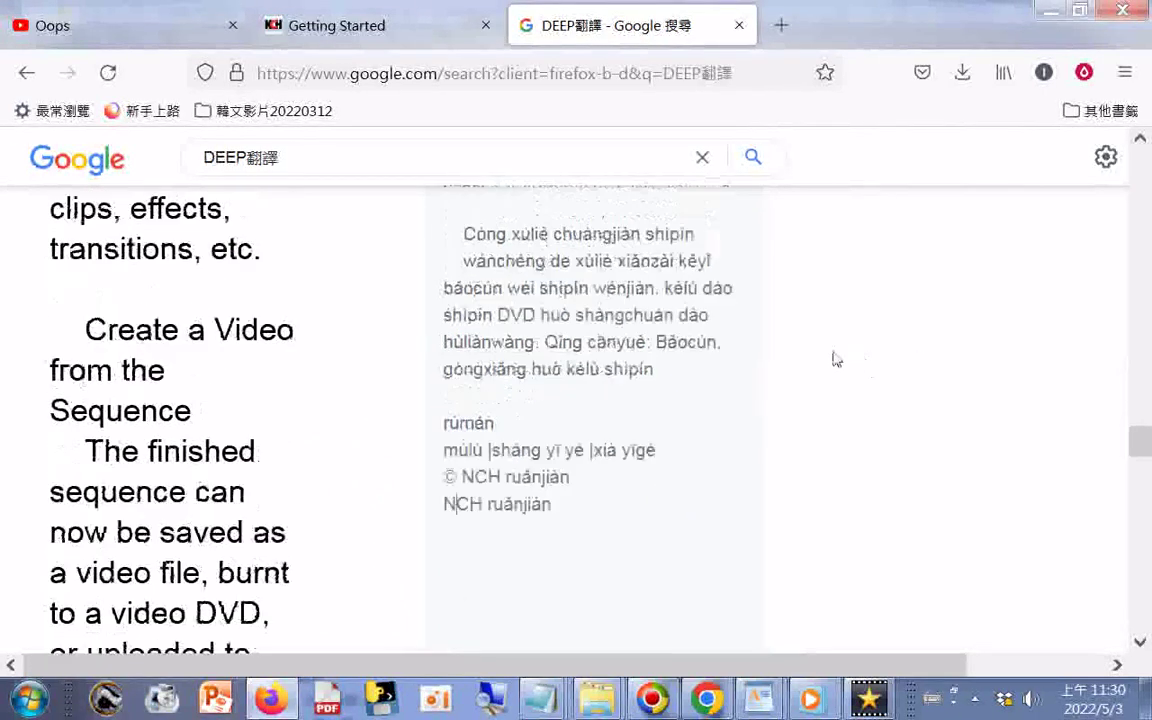
{"action": "scroll", "coordinate": [836, 359], "scroll_direction": "down", "scroll_amount": 12}
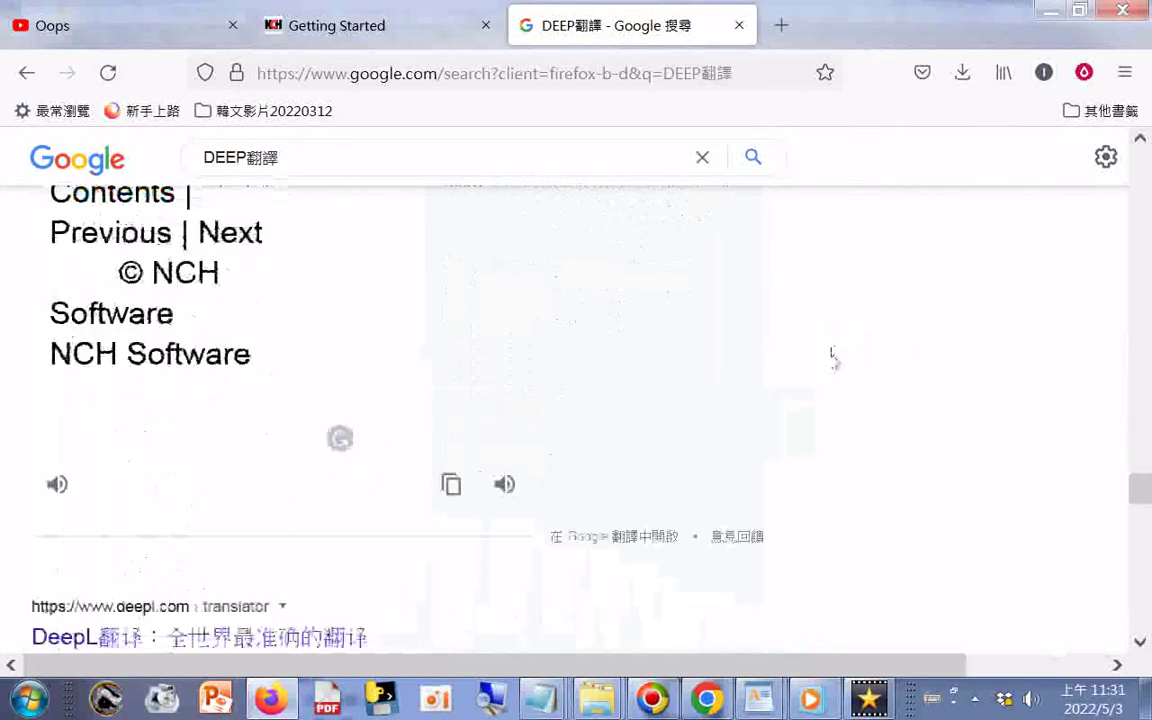
{"action": "scroll", "coordinate": [832, 358], "scroll_direction": "up", "scroll_amount": 4}
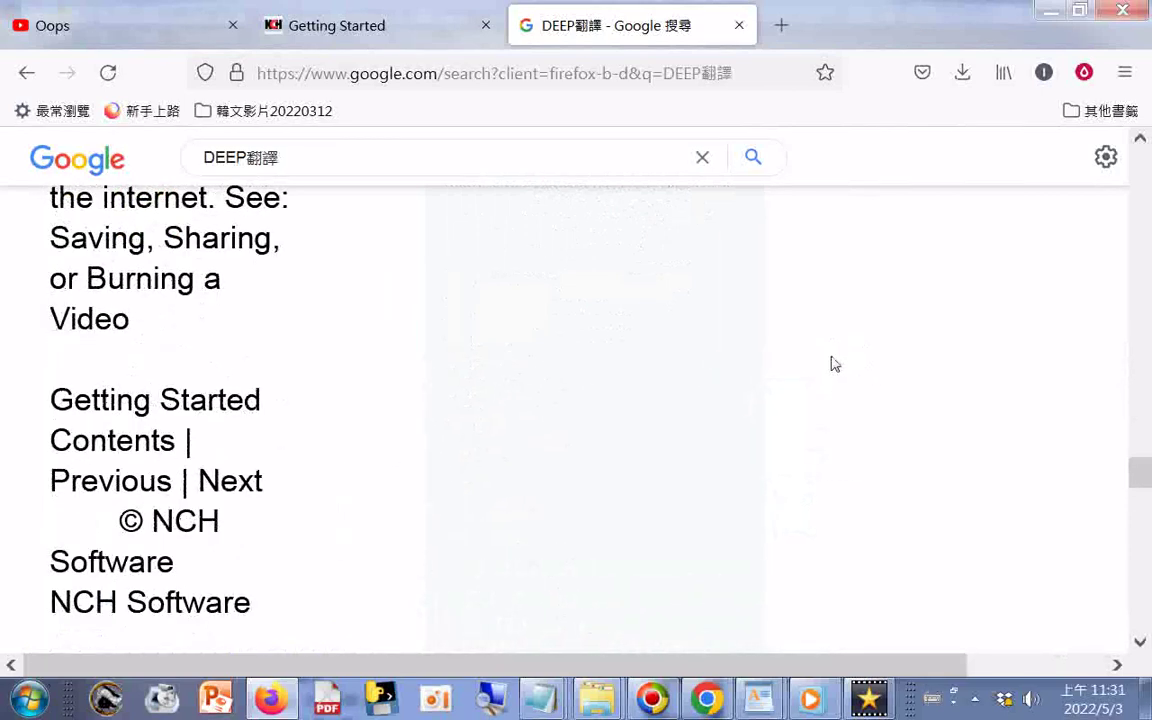
{"action": "scroll", "coordinate": [835, 363], "scroll_direction": "up", "scroll_amount": 6}
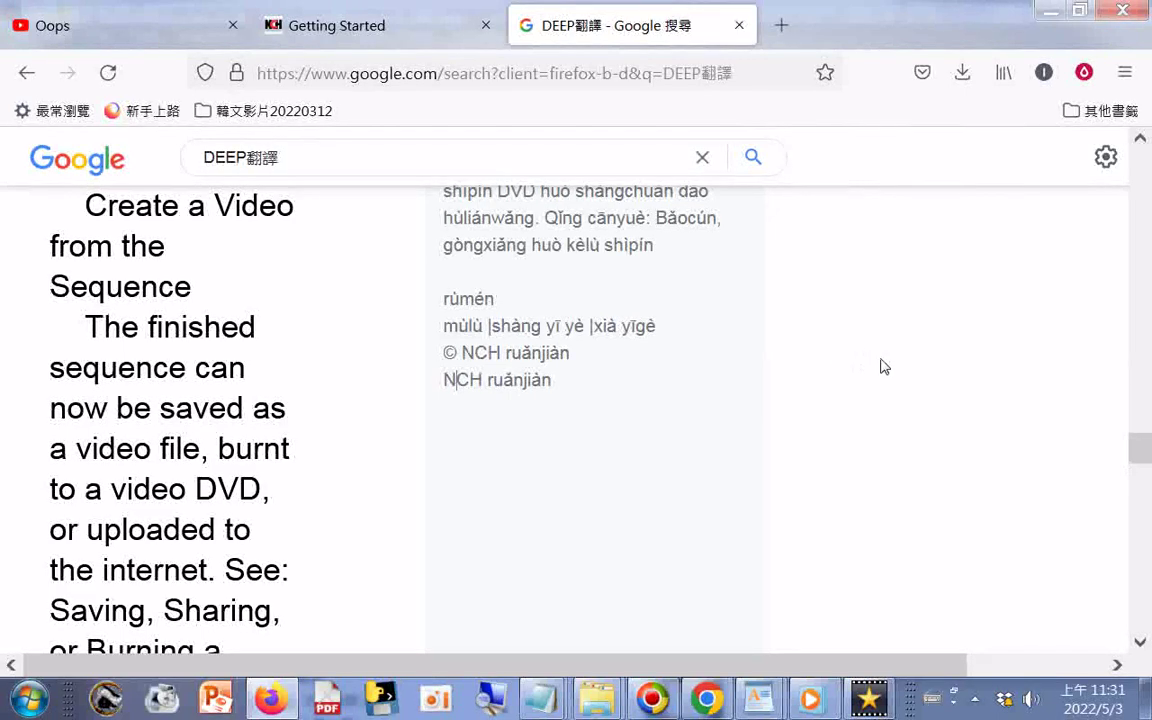
{"action": "scroll", "coordinate": [880, 365], "scroll_direction": "up", "scroll_amount": 4}
{"action": "scroll", "coordinate": [990, 345], "scroll_direction": "up", "scroll_amount": 8}
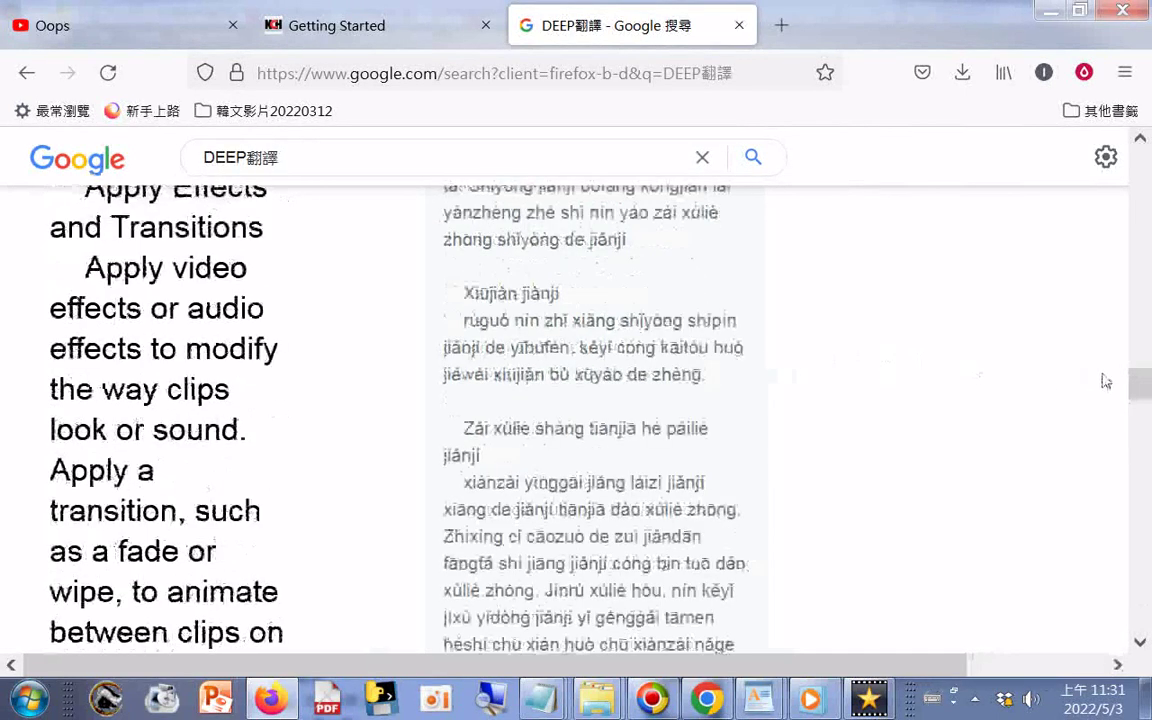
{"action": "scroll", "coordinate": [1144, 297], "scroll_direction": "down", "scroll_amount": 5}
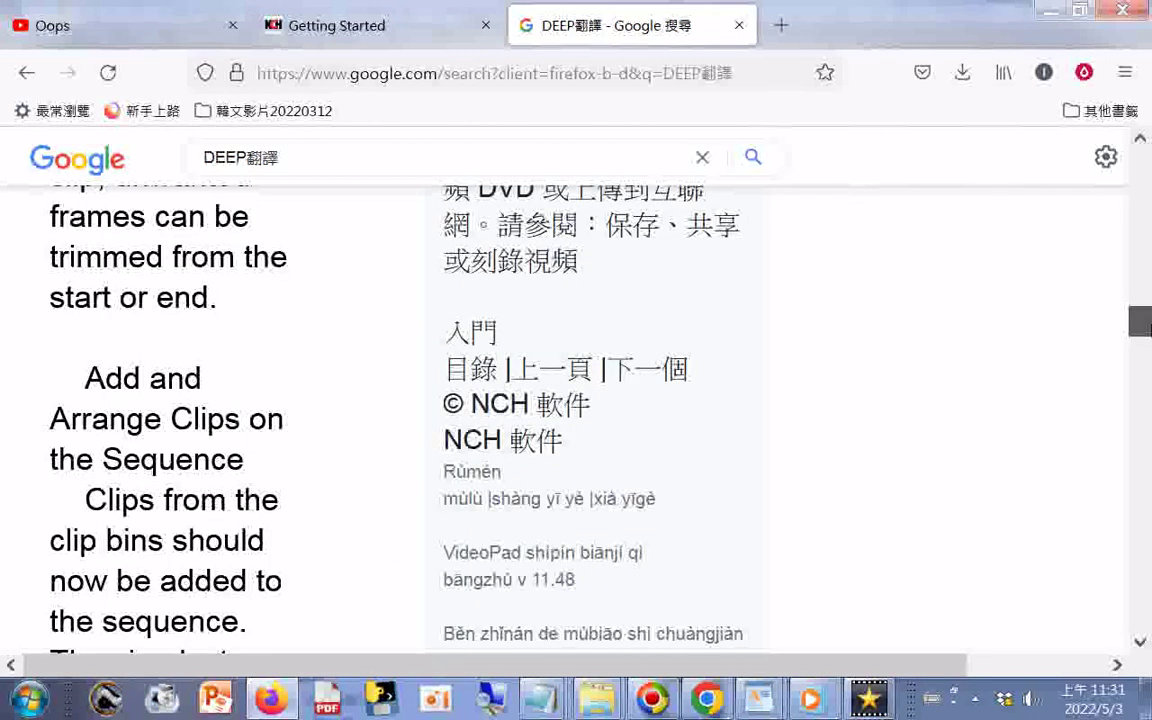
{"action": "scroll", "coordinate": [1144, 322], "scroll_direction": "down", "scroll_amount": 1}
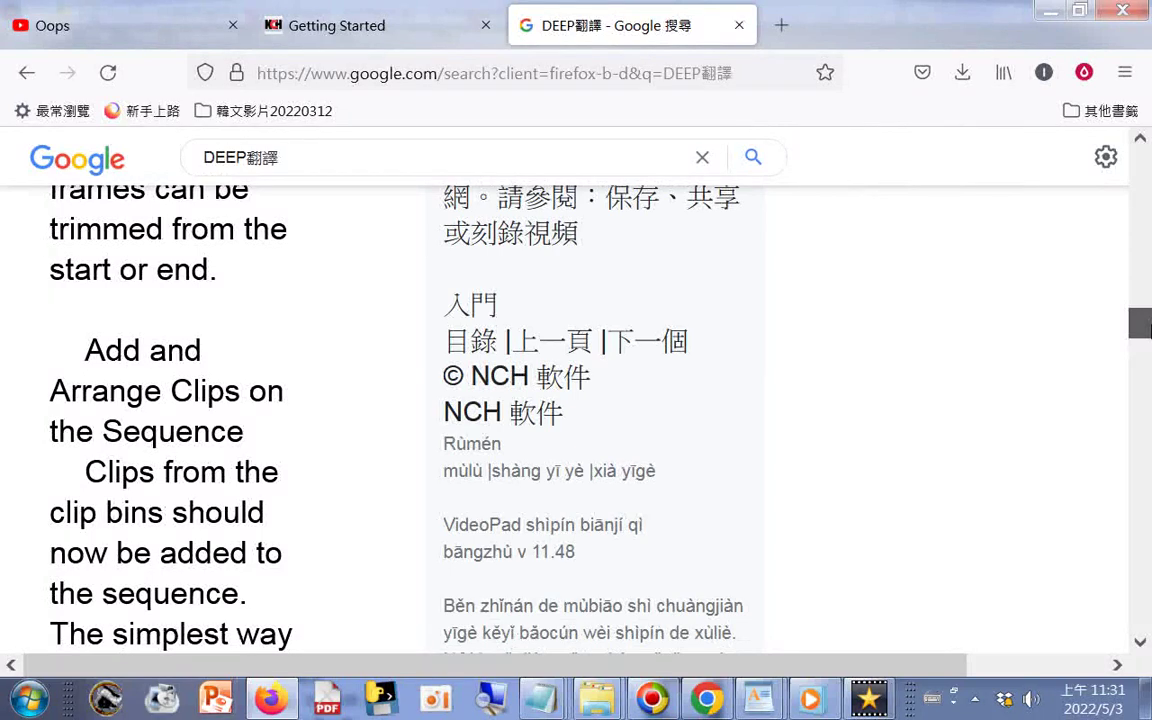
{"action": "scroll", "coordinate": [1143, 323], "scroll_direction": "up", "scroll_amount": 1}
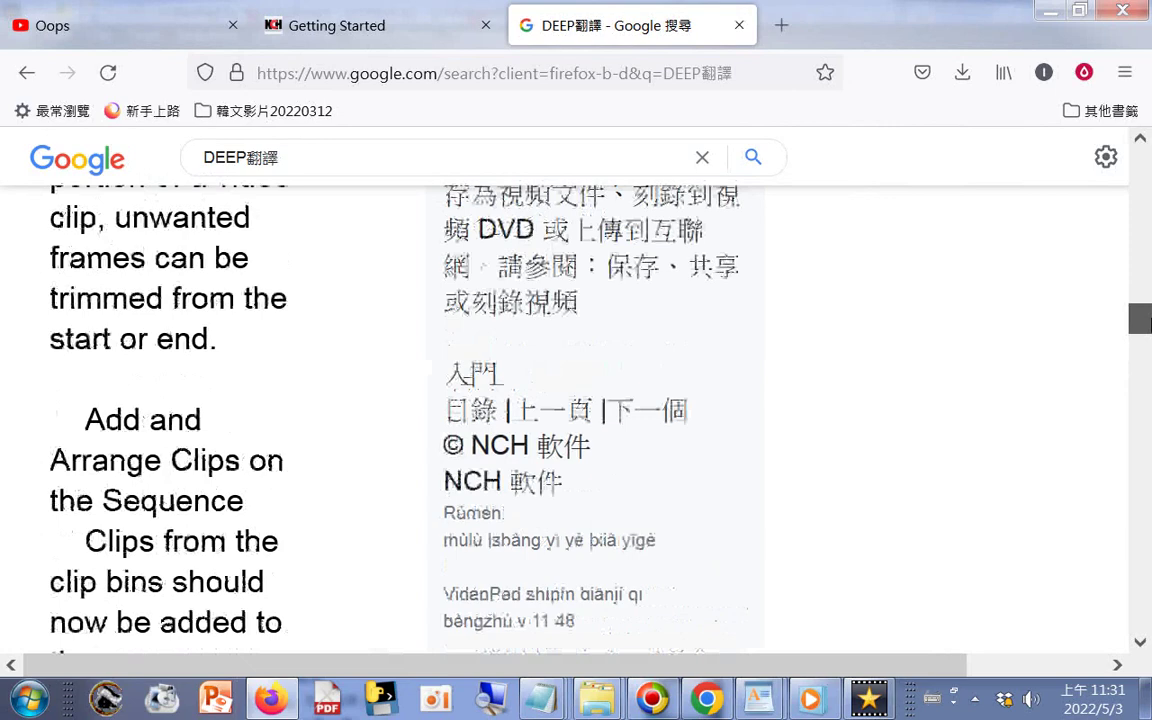
Step: Save the translator page to Transcend (H:) as "DEEP翻譯 - Google 搜尋.htm20220503", copying that file name before saving
{"action": "left_click_drag", "start_coordinate": [1143, 320], "coordinate": [1145, 162]}
{"action": "right_click", "coordinate": [993, 309]}
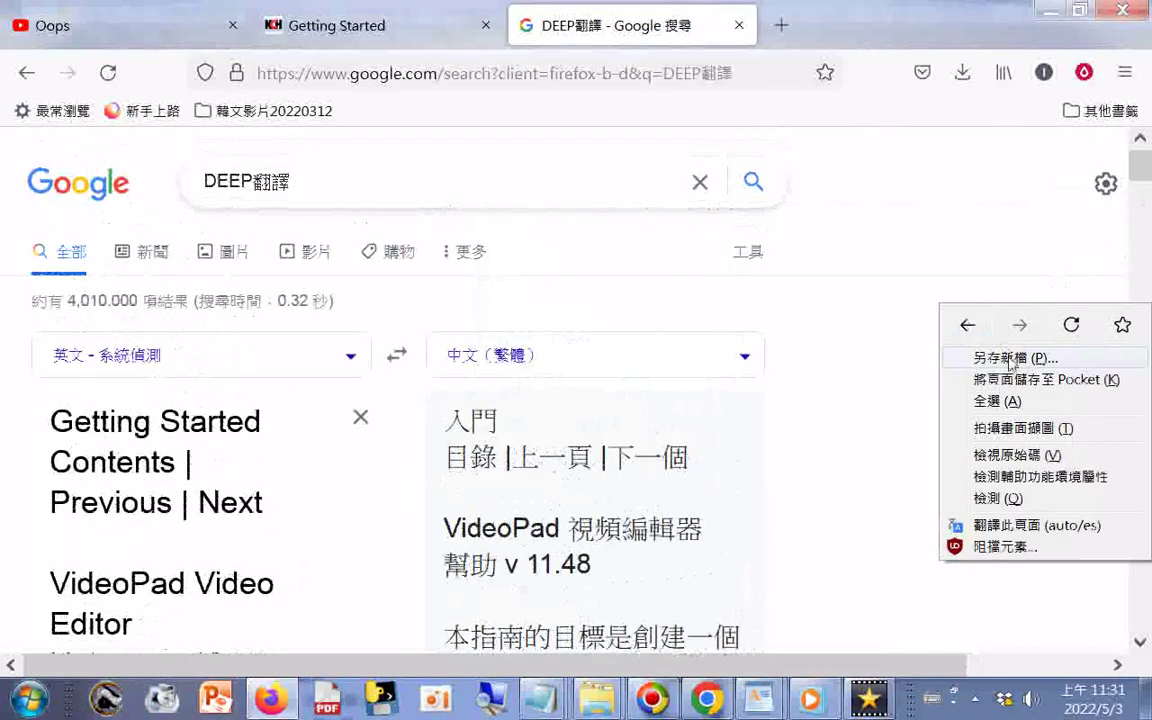
{"action": "left_click", "coordinate": [1010, 359]}
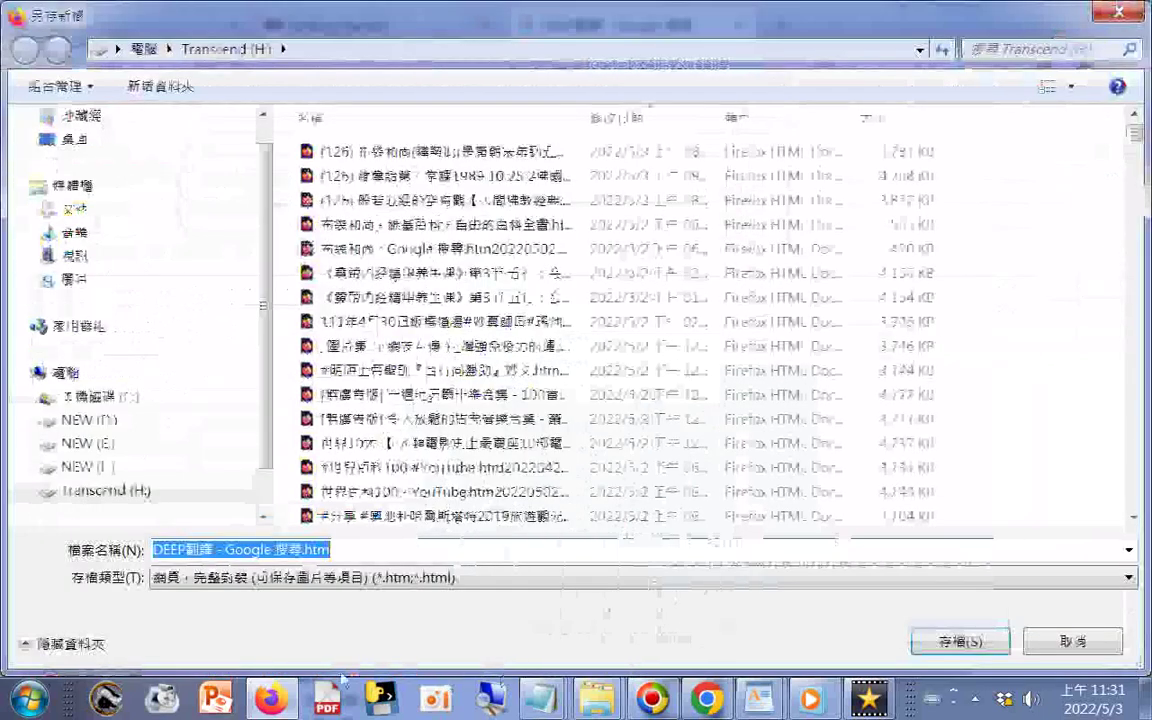
{"action": "left_click", "coordinate": [380, 556]}
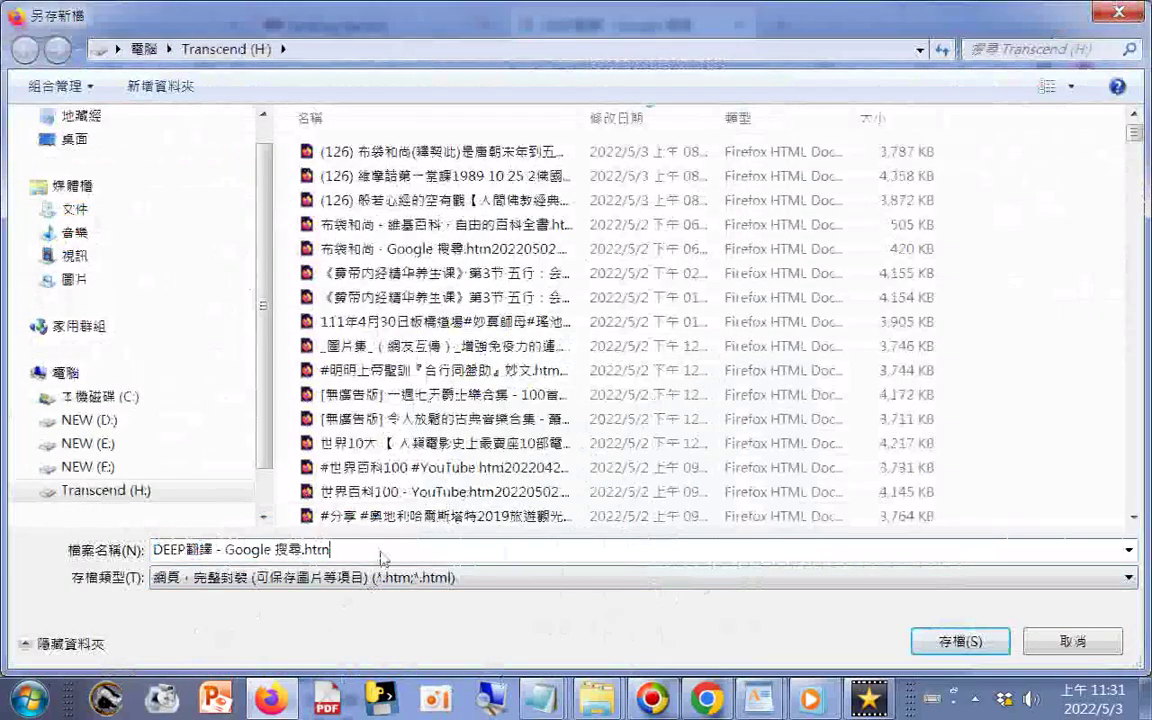
{"action": "type", "text": "20220503"}
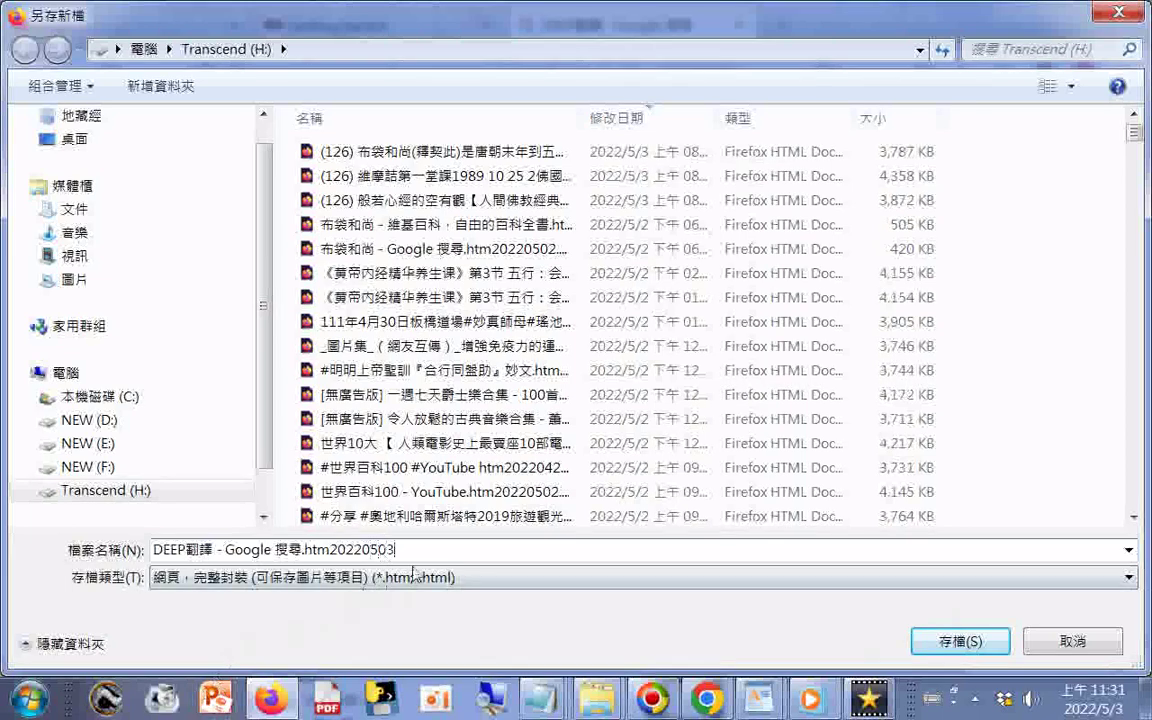
{"action": "left_click_drag", "start_coordinate": [398, 550], "coordinate": [153, 550]}
{"action": "right_click", "coordinate": [199, 552]}
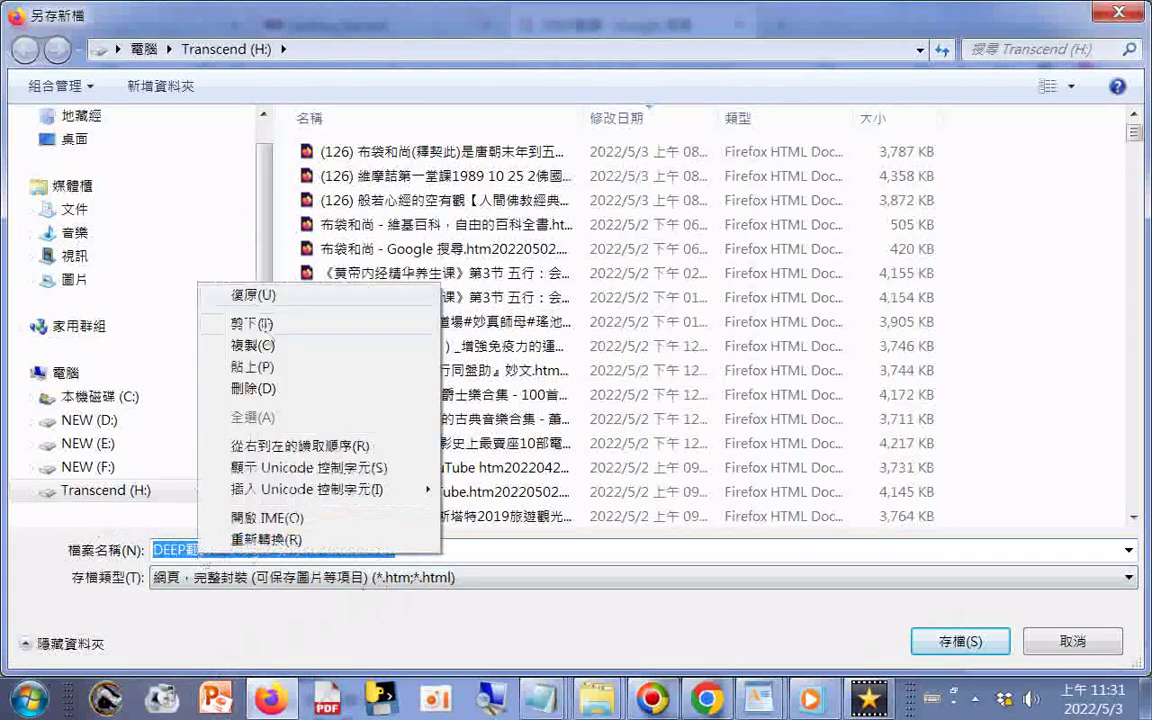
{"action": "left_click", "coordinate": [268, 345]}
{"action": "left_click", "coordinate": [962, 642]}
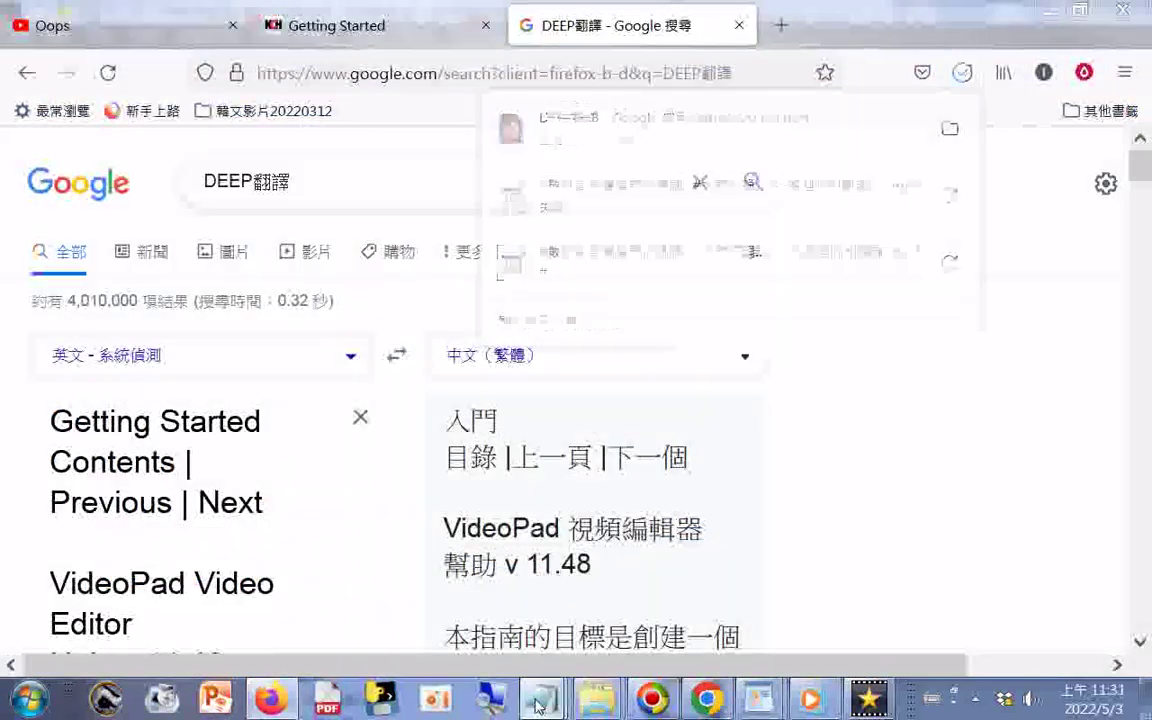
Step: Switch to the Notepad file Getting Started(NCH Software)202205.txt and paste the copied page file name at the very end of the text
{"action": "mouse_move", "coordinate": [543, 698]}
{"action": "left_click", "coordinate": [899, 609]}
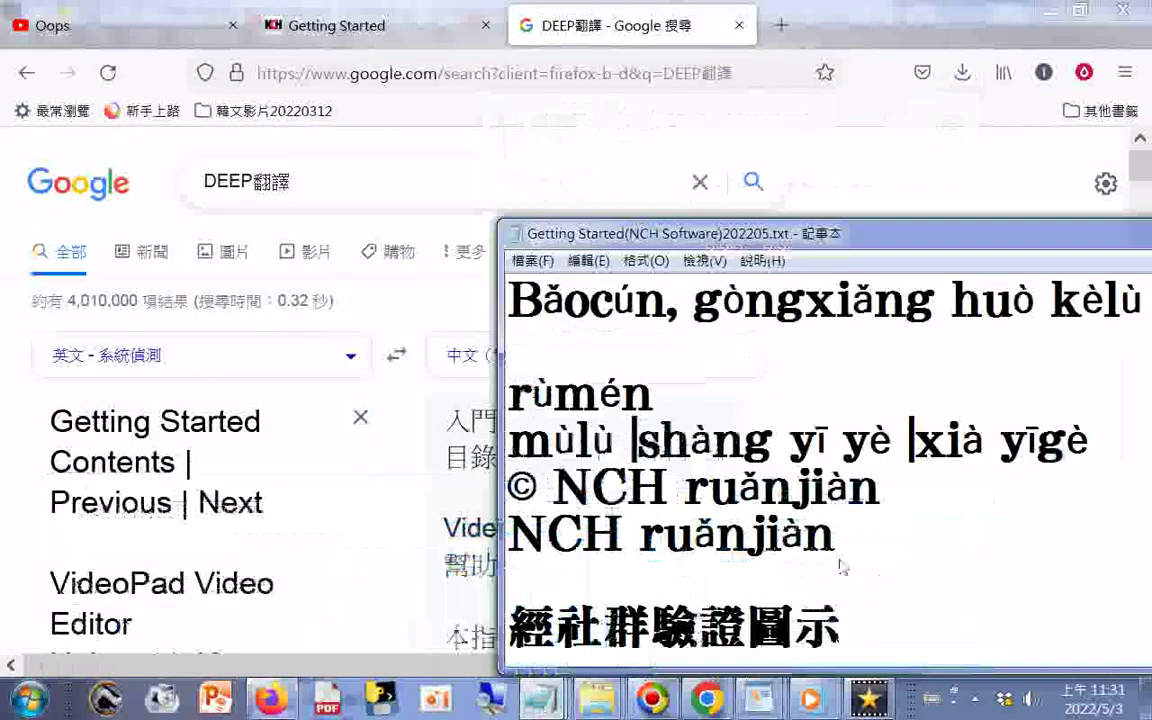
{"action": "scroll", "coordinate": [900, 450], "scroll_direction": "down", "scroll_amount": 5}
{"action": "left_click_drag", "start_coordinate": [920, 240], "coordinate": [530, 70]}
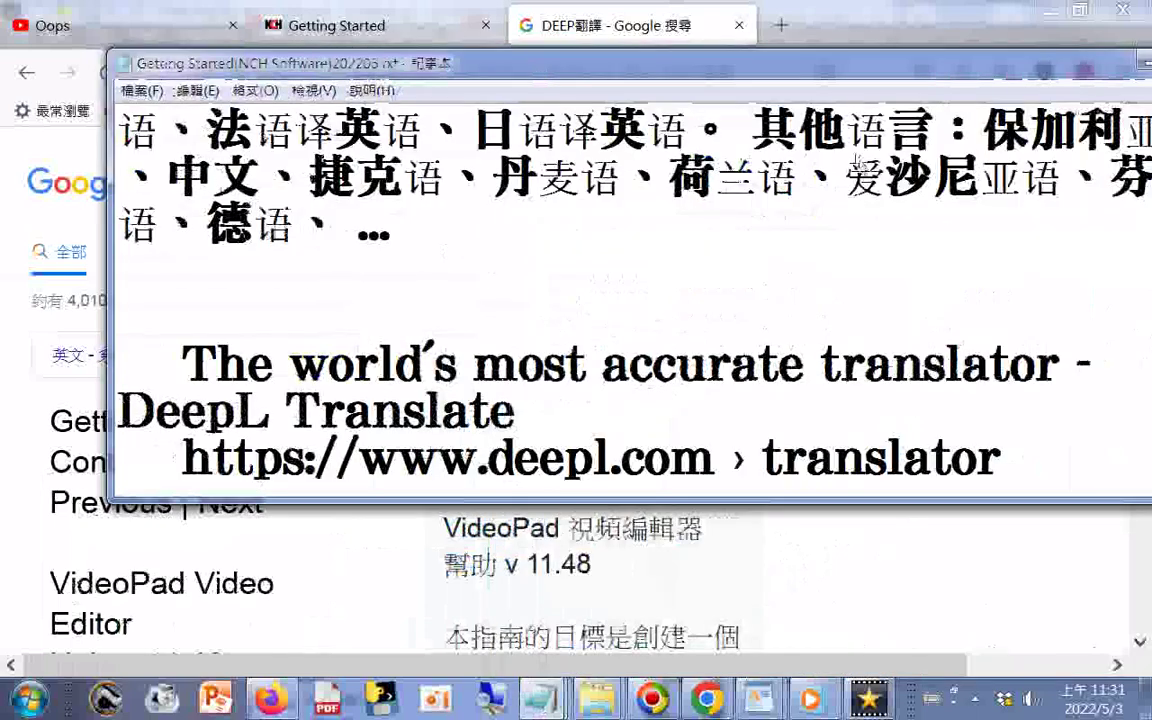
{"action": "scroll", "coordinate": [828, 236], "scroll_direction": "down", "scroll_amount": 3}
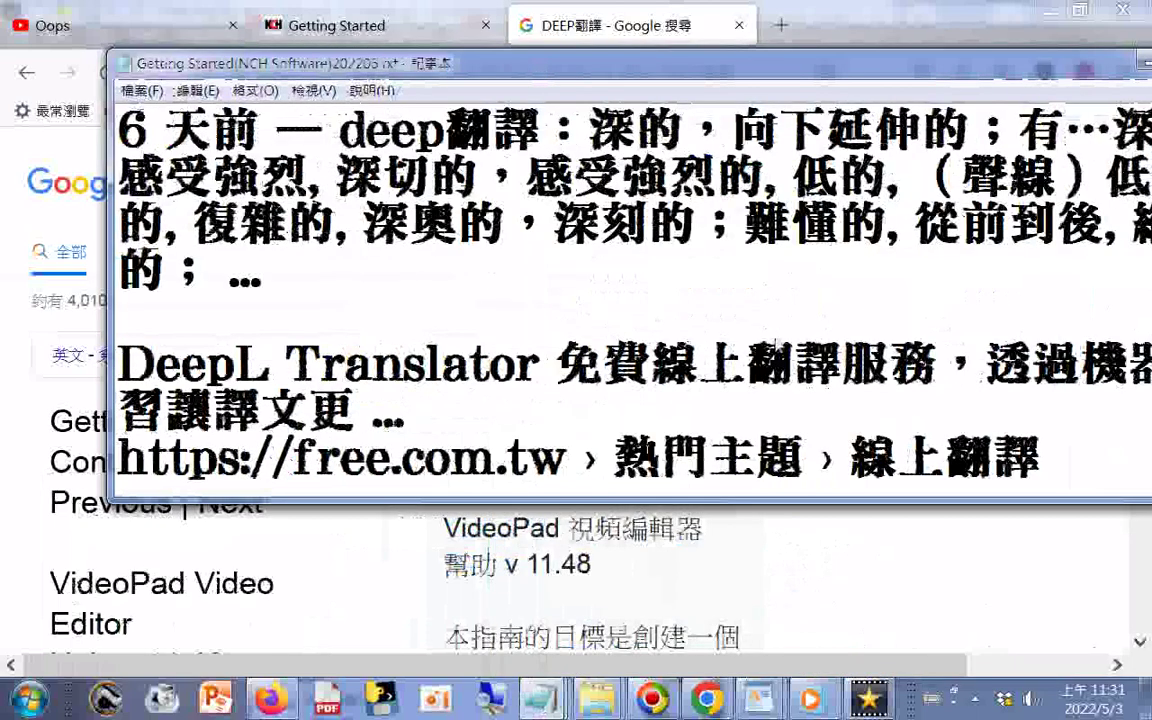
{"action": "scroll", "coordinate": [775, 345], "scroll_direction": "down", "scroll_amount": 6}
{"action": "key", "text": "ctrl+a"}
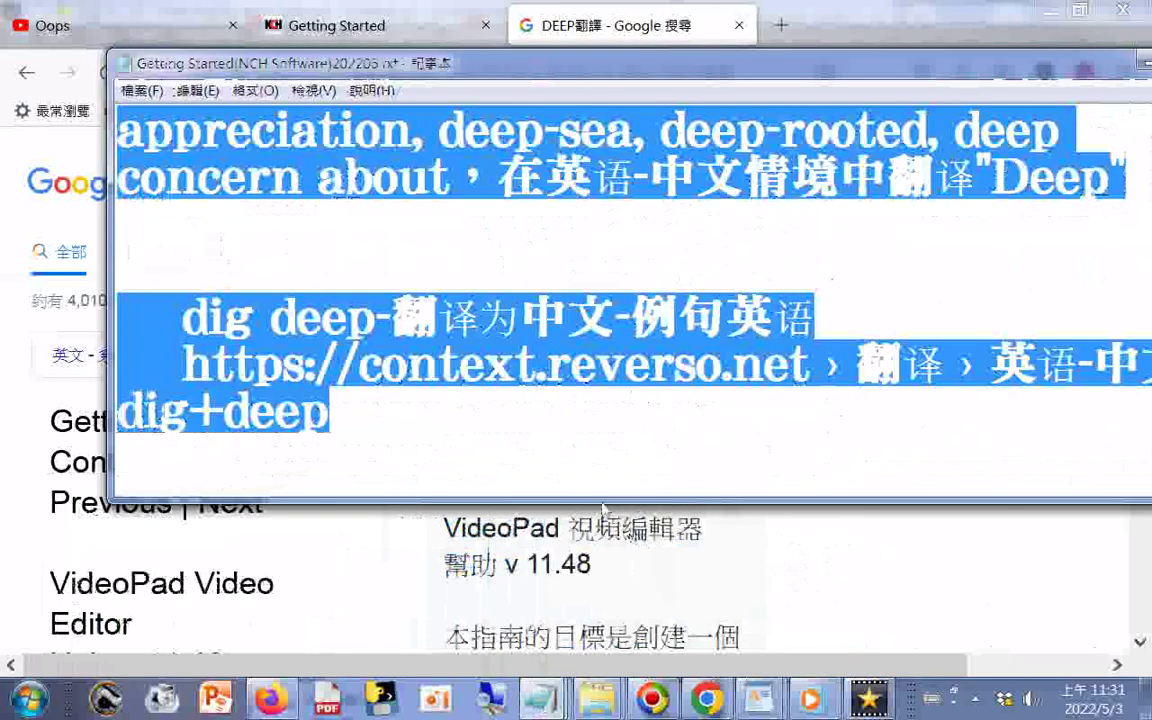
{"action": "left_click", "coordinate": [606, 455]}
{"action": "scroll", "coordinate": [640, 410], "scroll_direction": "down", "scroll_amount": 15}
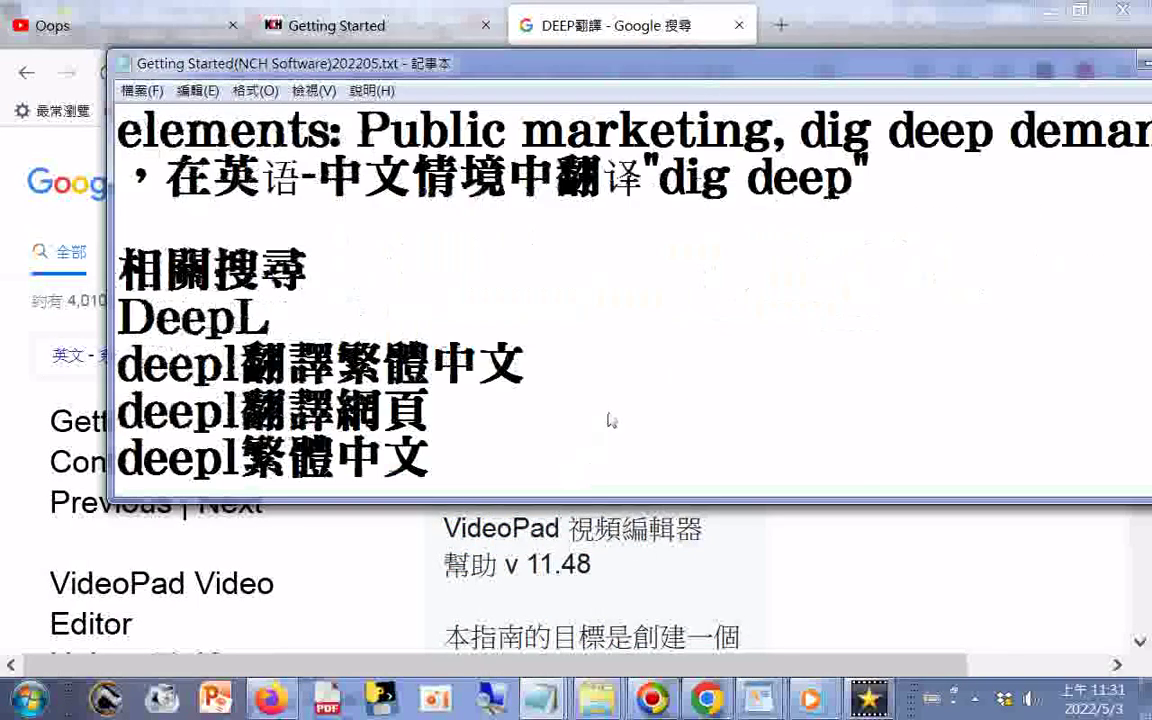
{"action": "scroll", "coordinate": [620, 370], "scroll_direction": "down", "scroll_amount": 2}
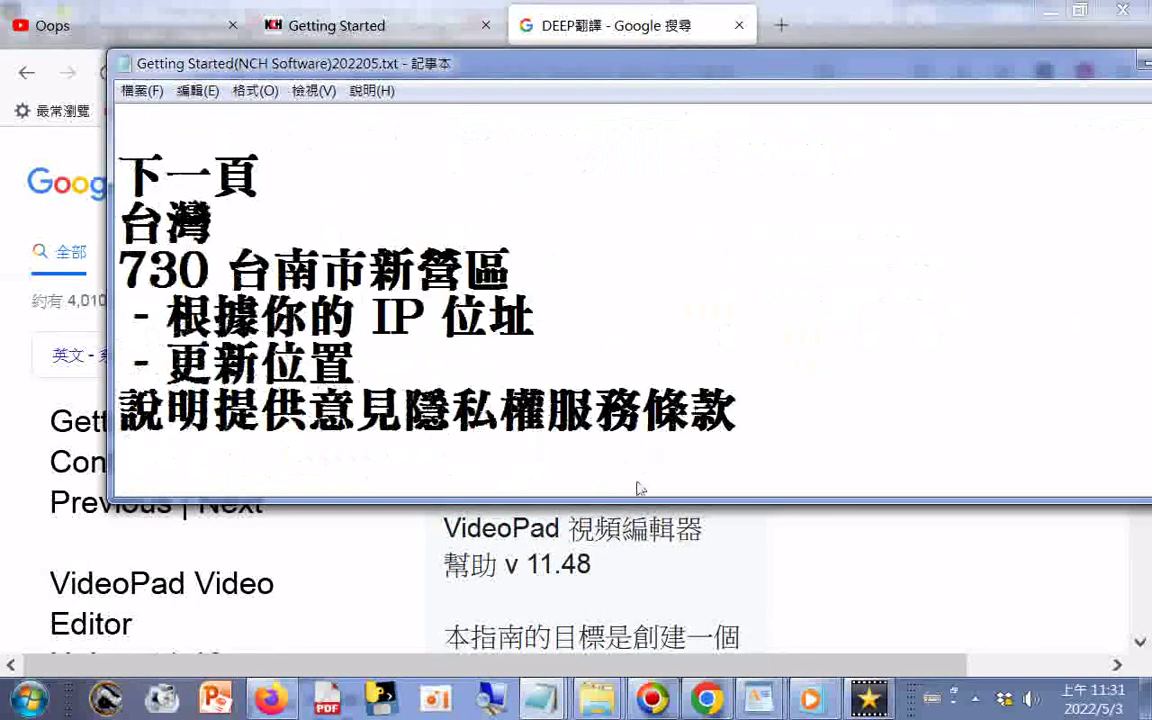
{"action": "key", "text": "ctrl+v"}
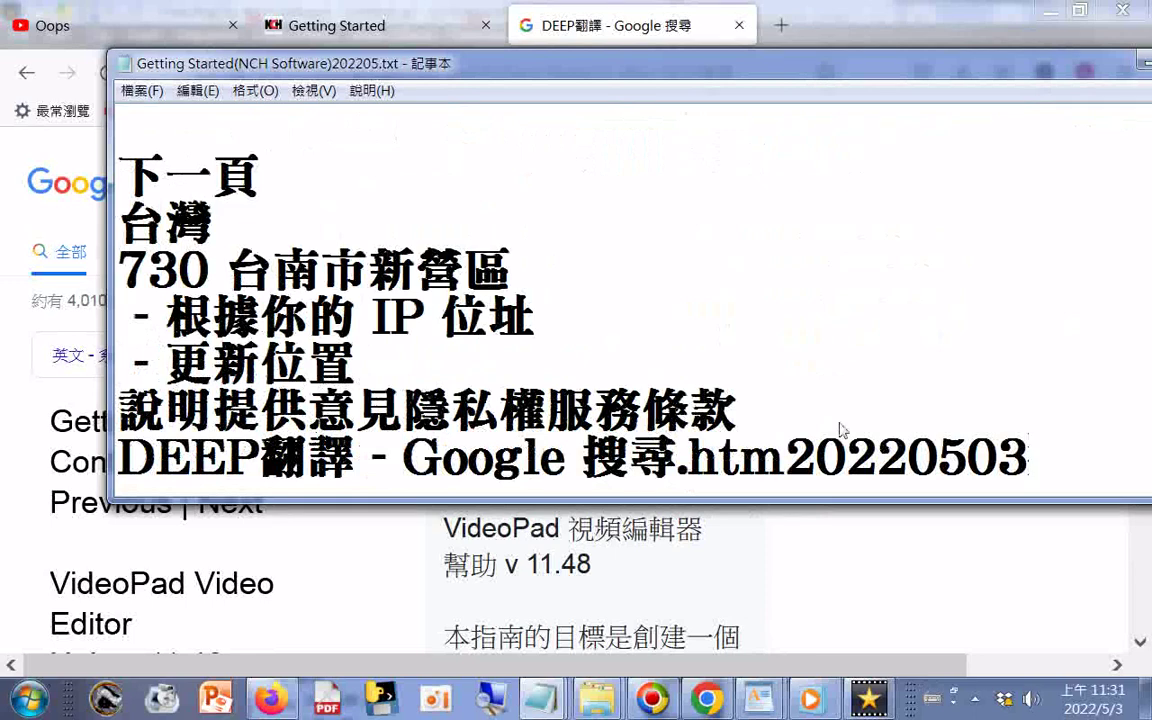
{"action": "scroll", "coordinate": [700, 300], "scroll_direction": "down", "scroll_amount": 1}
{"action": "key", "text": "super+Down"}
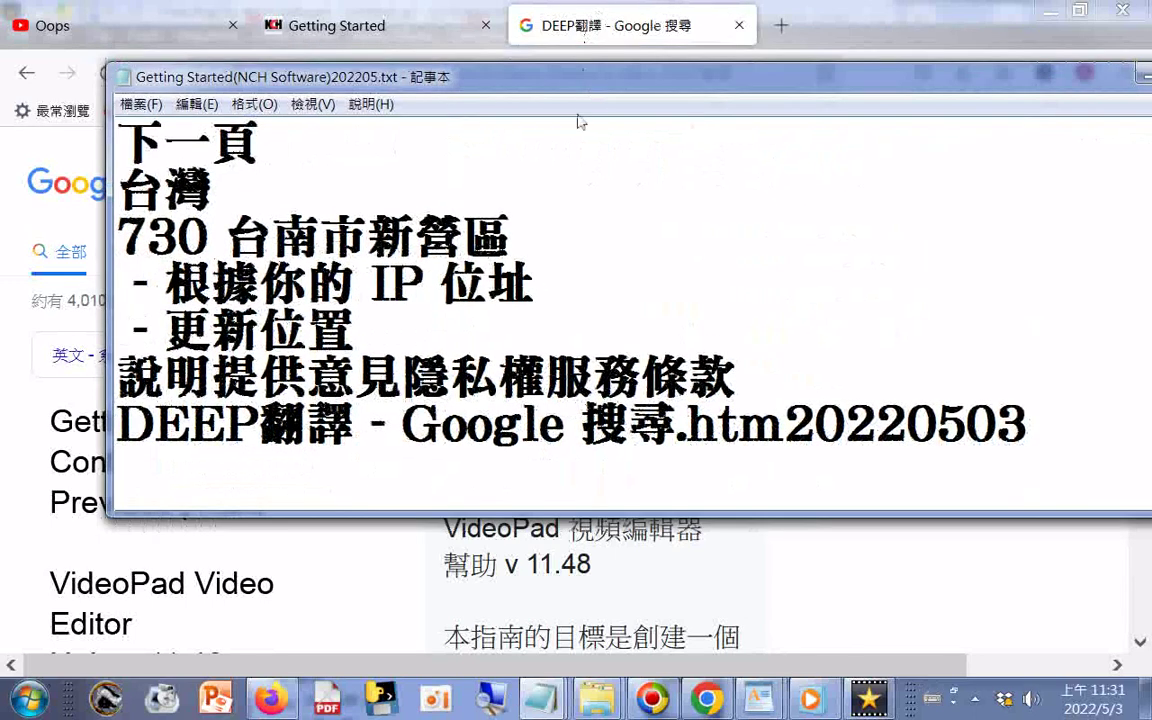
Step: Copy the search page's web address from Firefox and paste it below the page file name in the Notepad file
{"action": "right_click", "coordinate": [472, 86]}
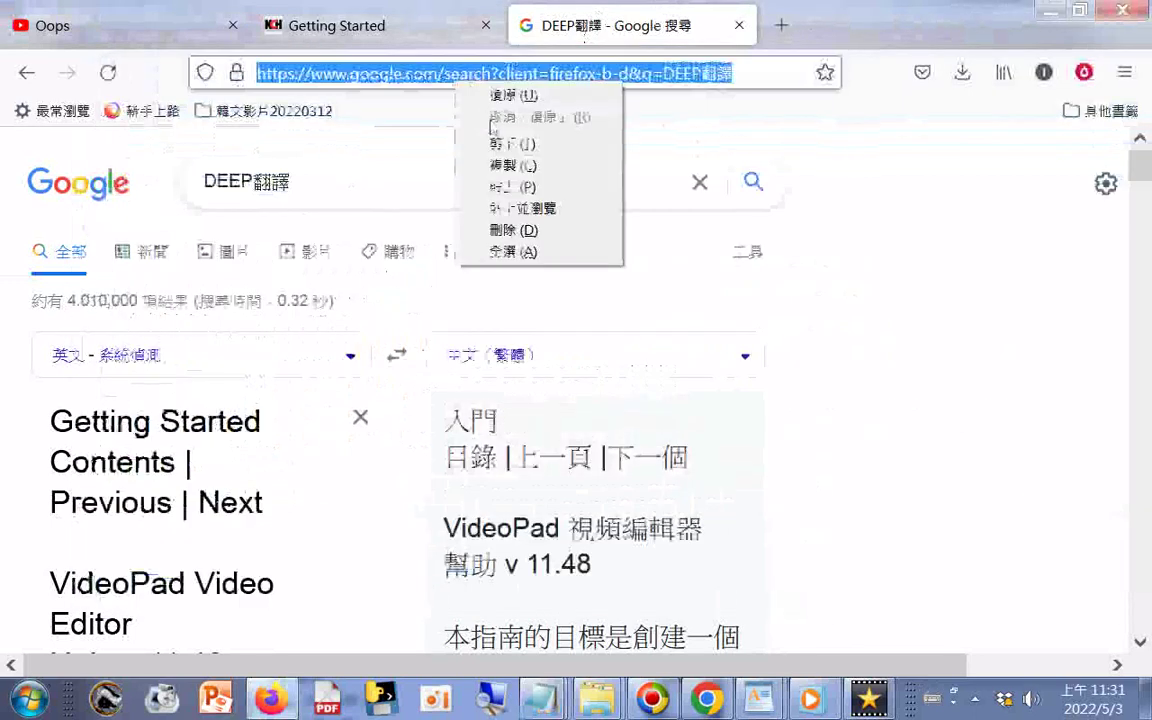
{"action": "left_click", "coordinate": [500, 165]}
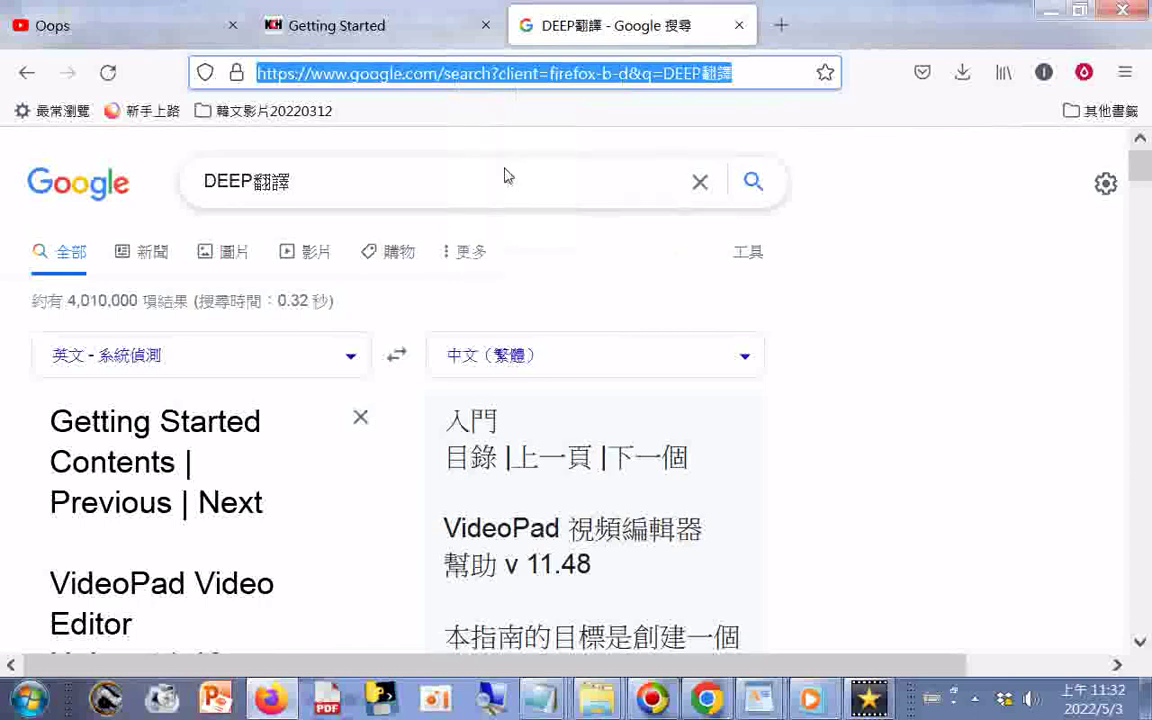
{"action": "left_click", "coordinate": [541, 708]}
{"action": "left_click", "coordinate": [893, 590]}
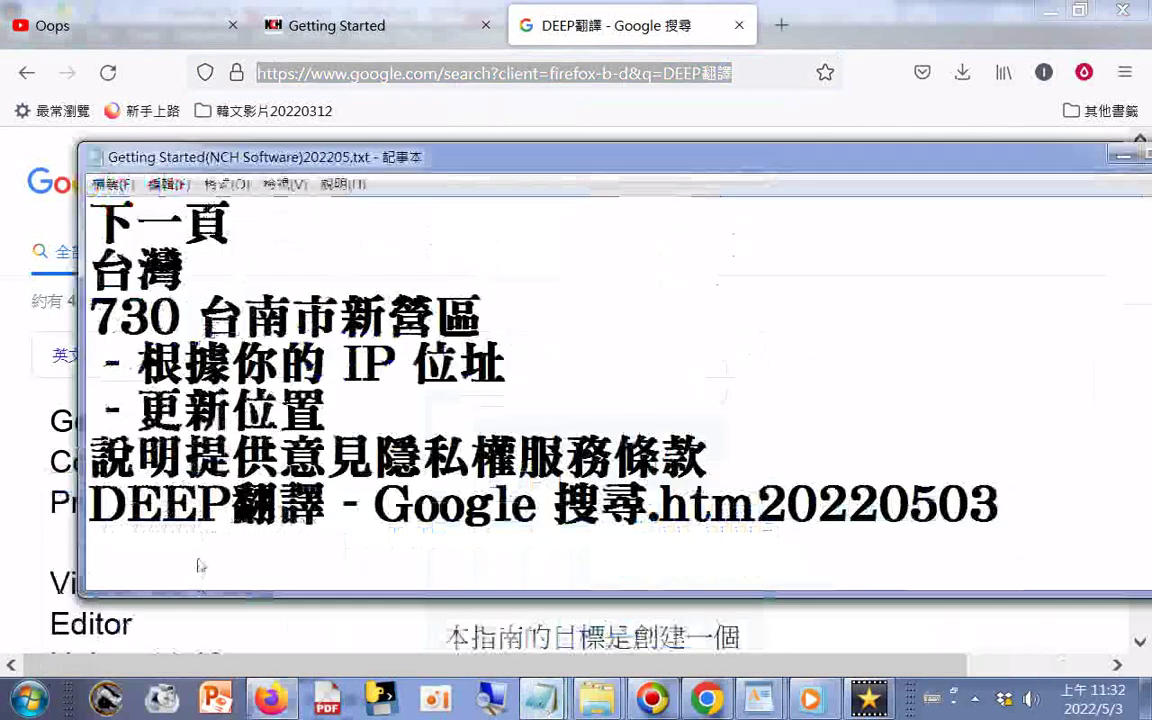
{"action": "right_click", "coordinate": [197, 287]}
{"action": "left_click", "coordinate": [252, 370]}
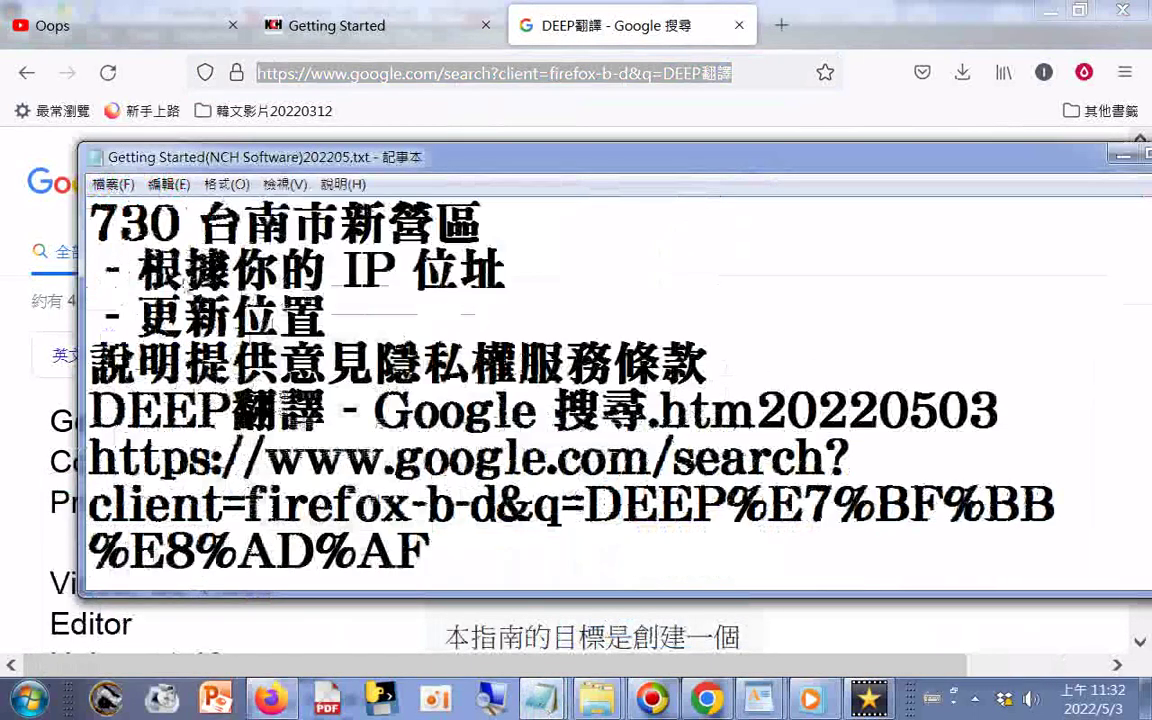
Step: Save the Notepad file and return to the Getting Started guide page in Firefox
{"action": "left_click", "coordinate": [113, 184]}
{"action": "left_click", "coordinate": [150, 251]}
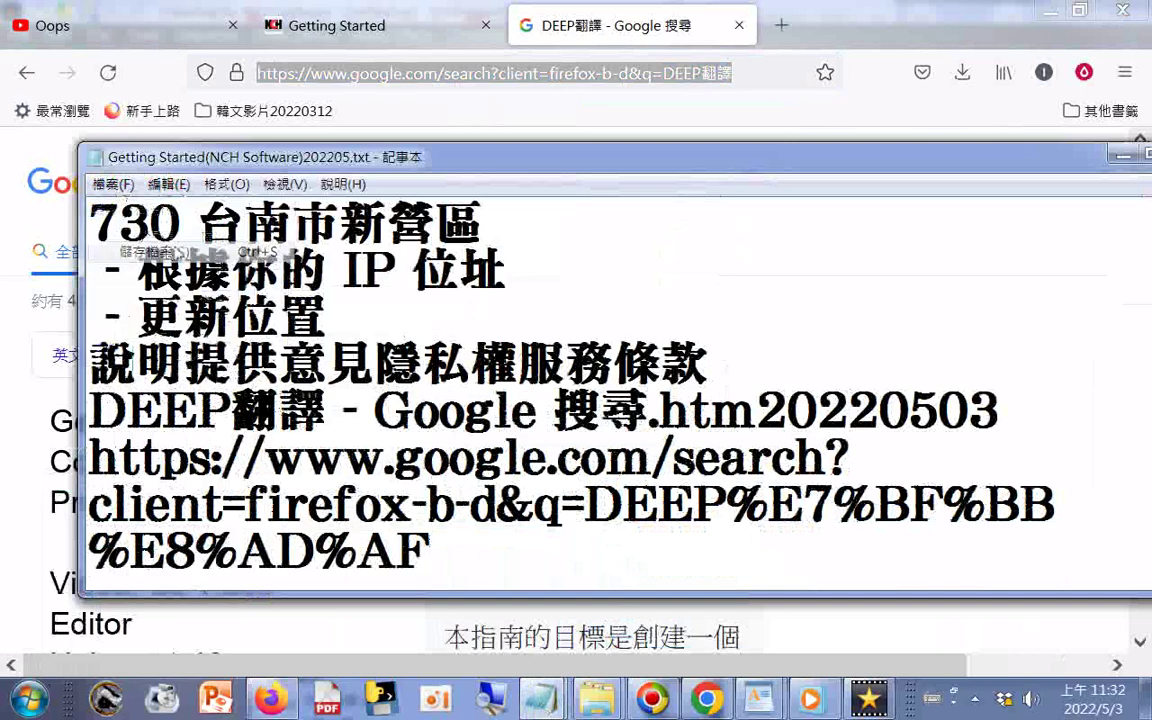
{"action": "left_click", "coordinate": [8, 368]}
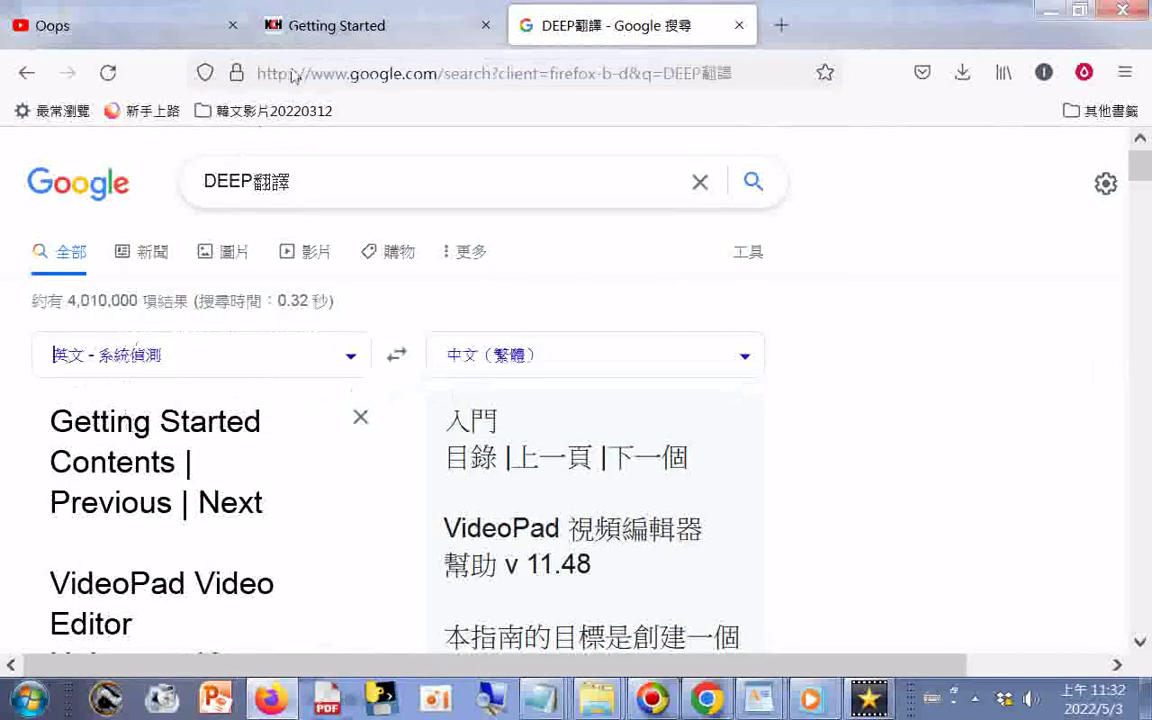
{"action": "left_click", "coordinate": [349, 40]}
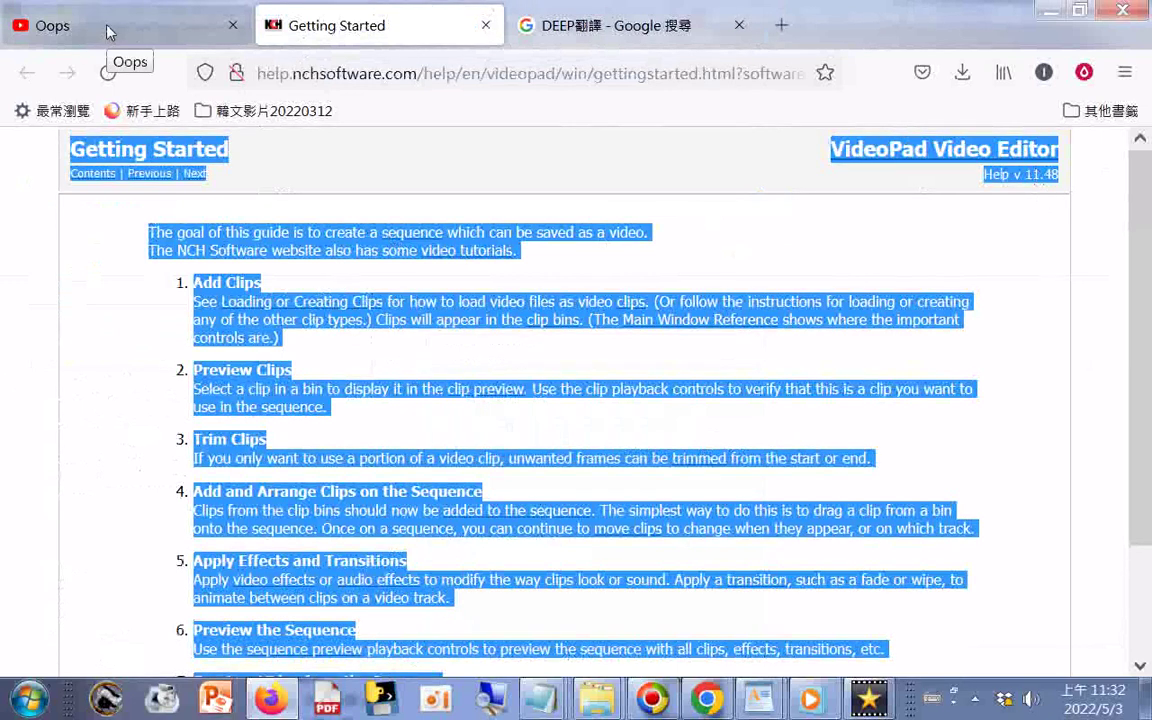
Step: Switch to VideoPad and open the image dtv617馬斯洛需求理論_工商心理學課程_華視教育文化臺2120329.bmp from the video library into the sequence
{"action": "left_click", "coordinate": [872, 699]}
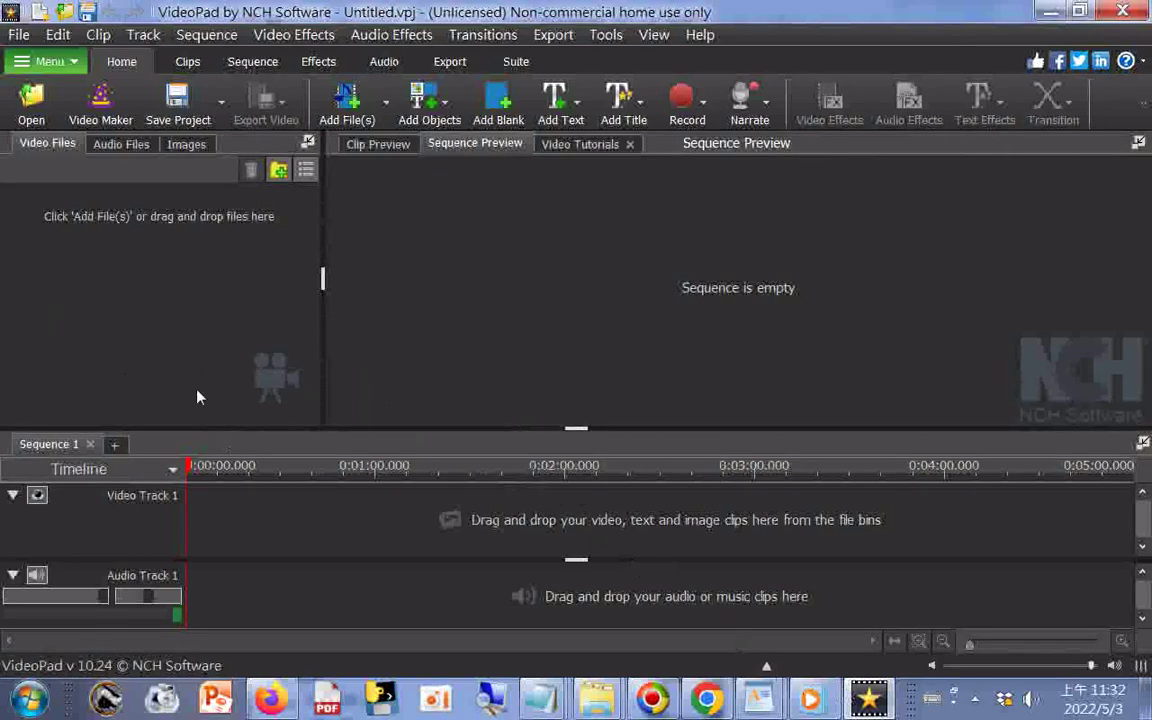
{"action": "left_click", "coordinate": [30, 97]}
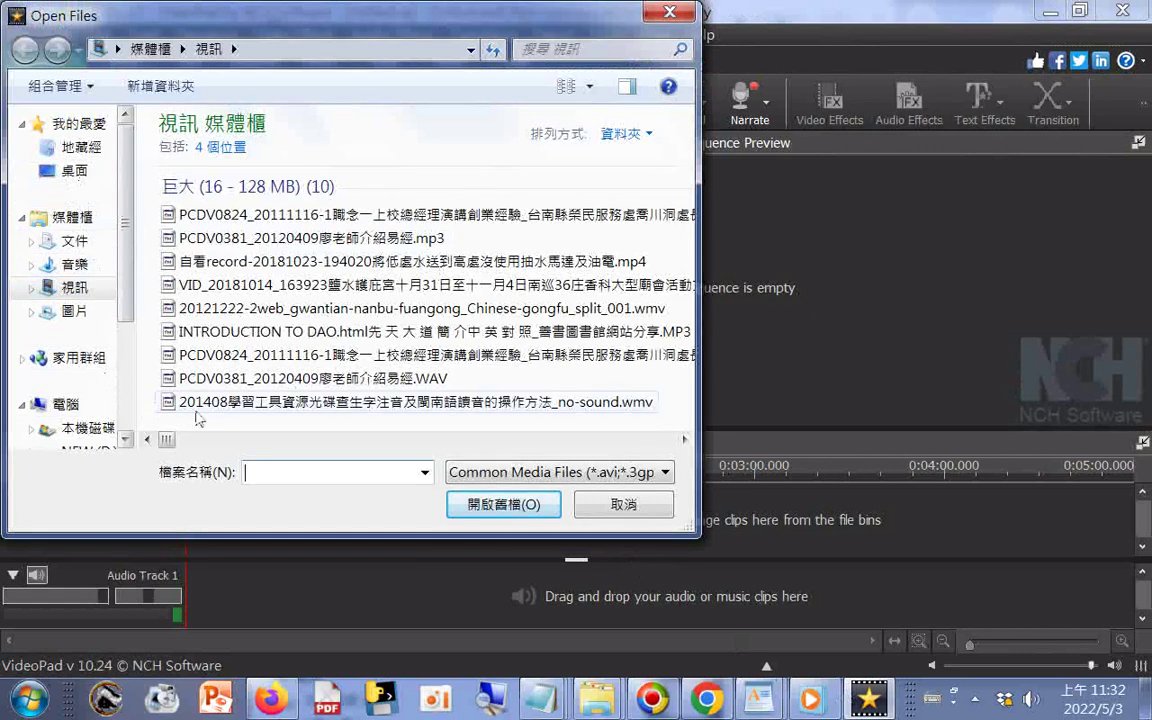
{"action": "left_click_drag", "start_coordinate": [166, 439], "coordinate": [333, 446]}
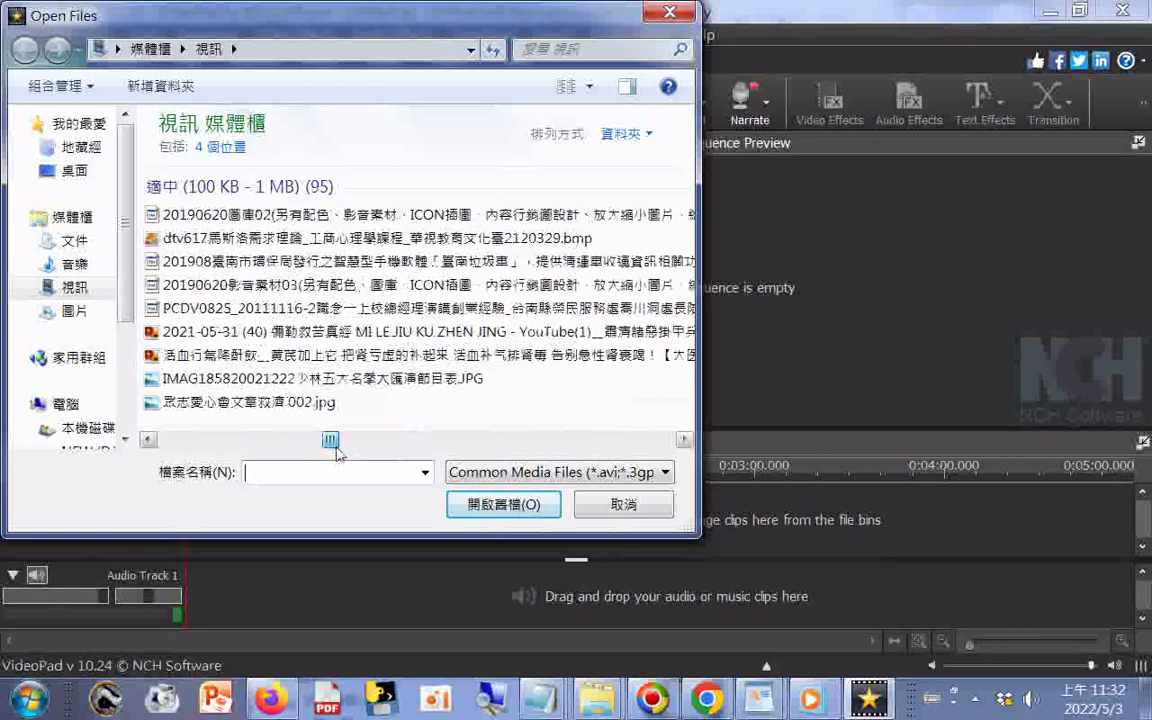
{"action": "left_click", "coordinate": [310, 242]}
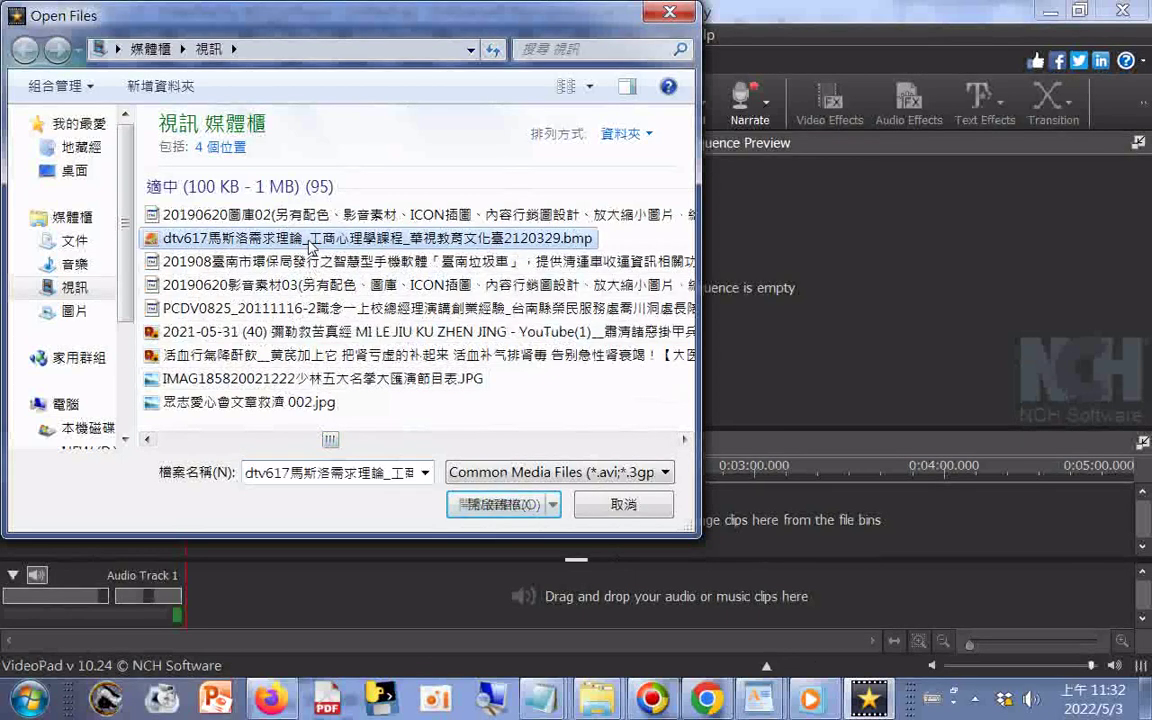
{"action": "double_click", "coordinate": [310, 242]}
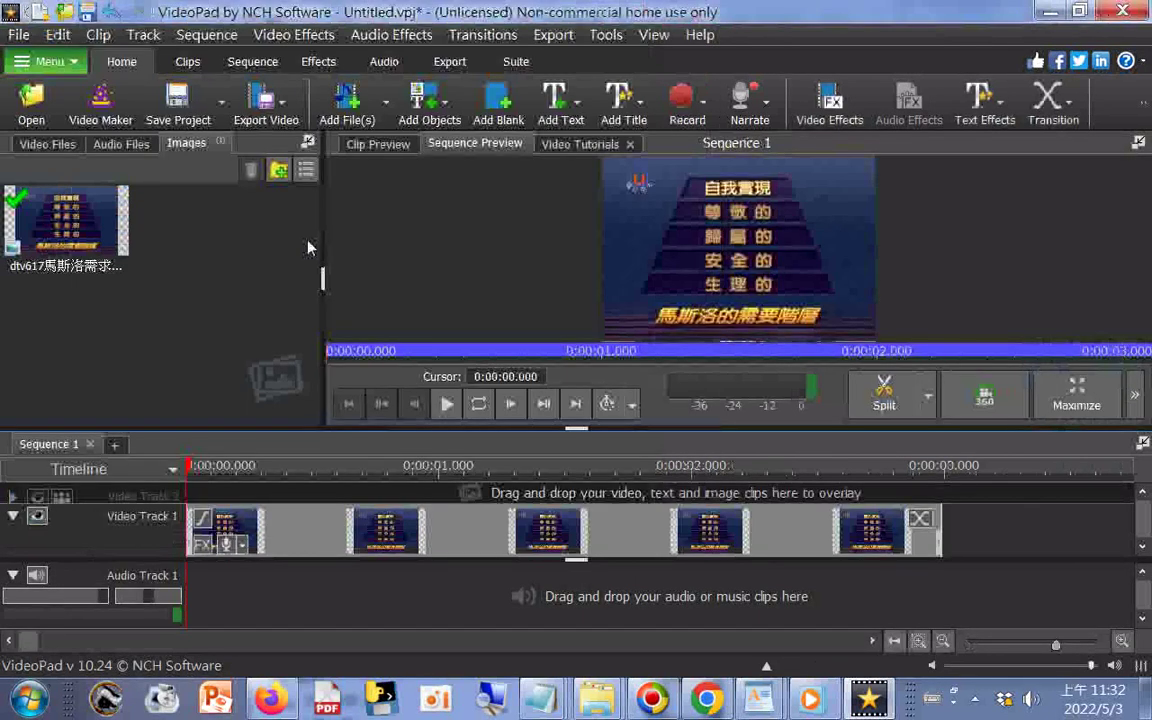
{"action": "left_click", "coordinate": [710, 263]}
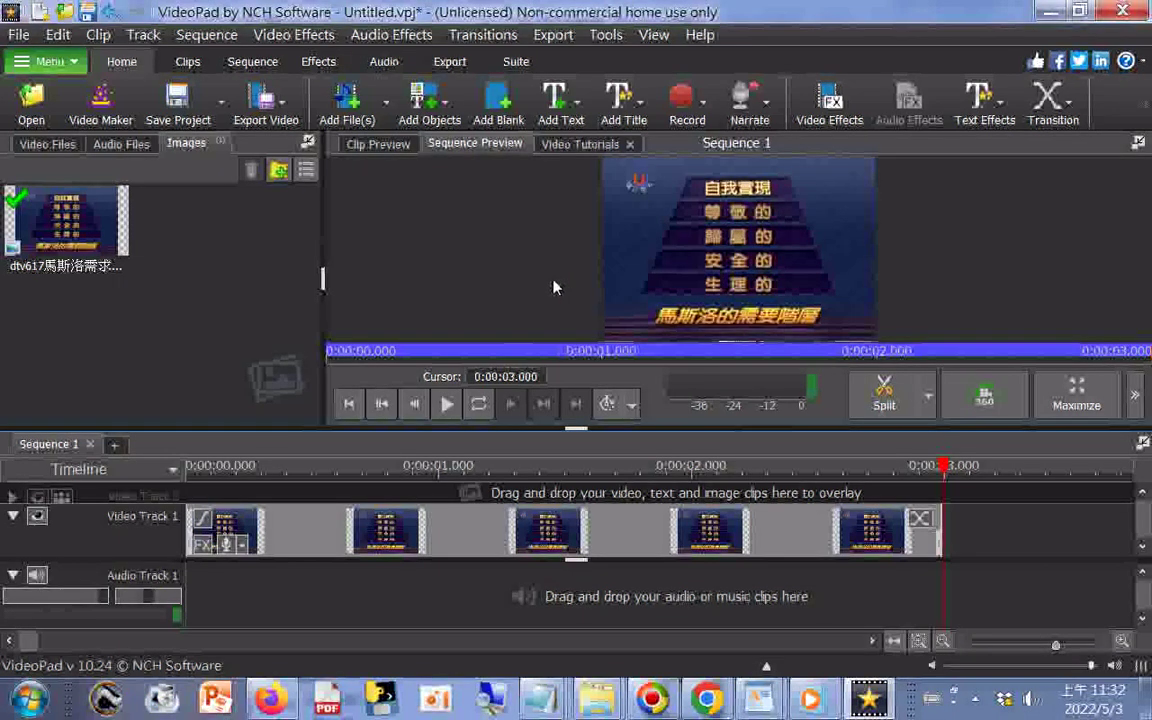
Step: Look through the available text overlays and add the Horizontal line from the Drawing group to the sequence
{"action": "left_click", "coordinate": [558, 107]}
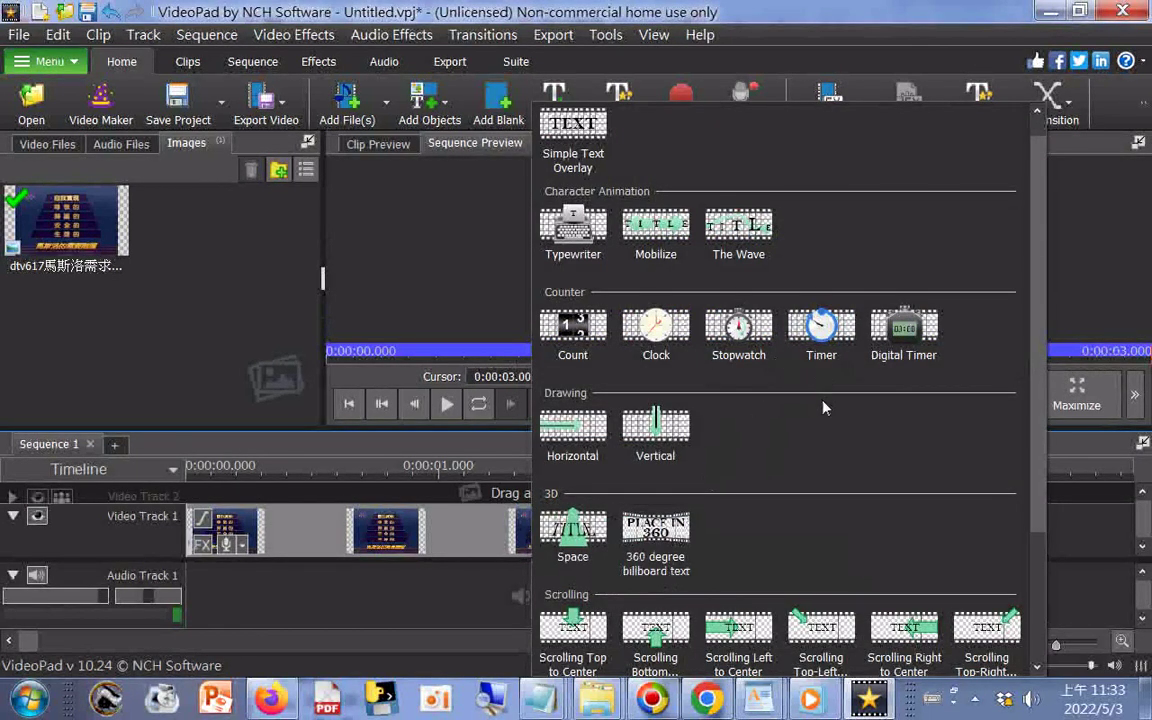
{"action": "scroll", "coordinate": [822, 410], "scroll_direction": "down", "scroll_amount": 1}
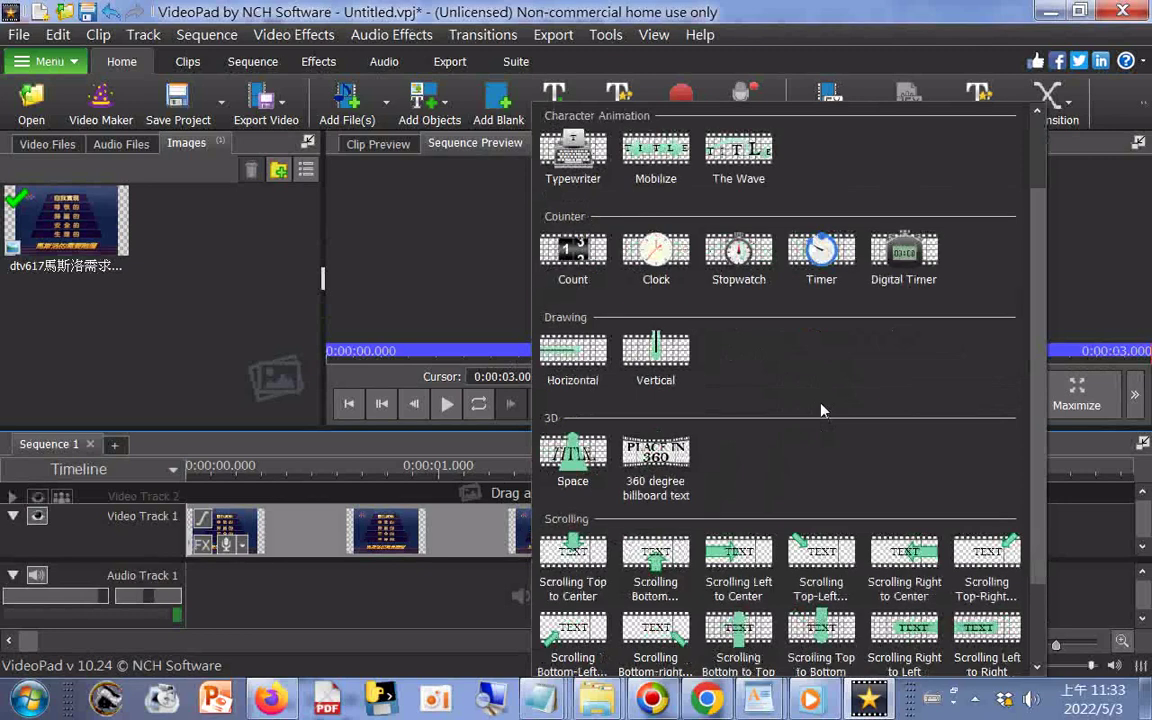
{"action": "scroll", "coordinate": [822, 410], "scroll_direction": "down", "scroll_amount": 1}
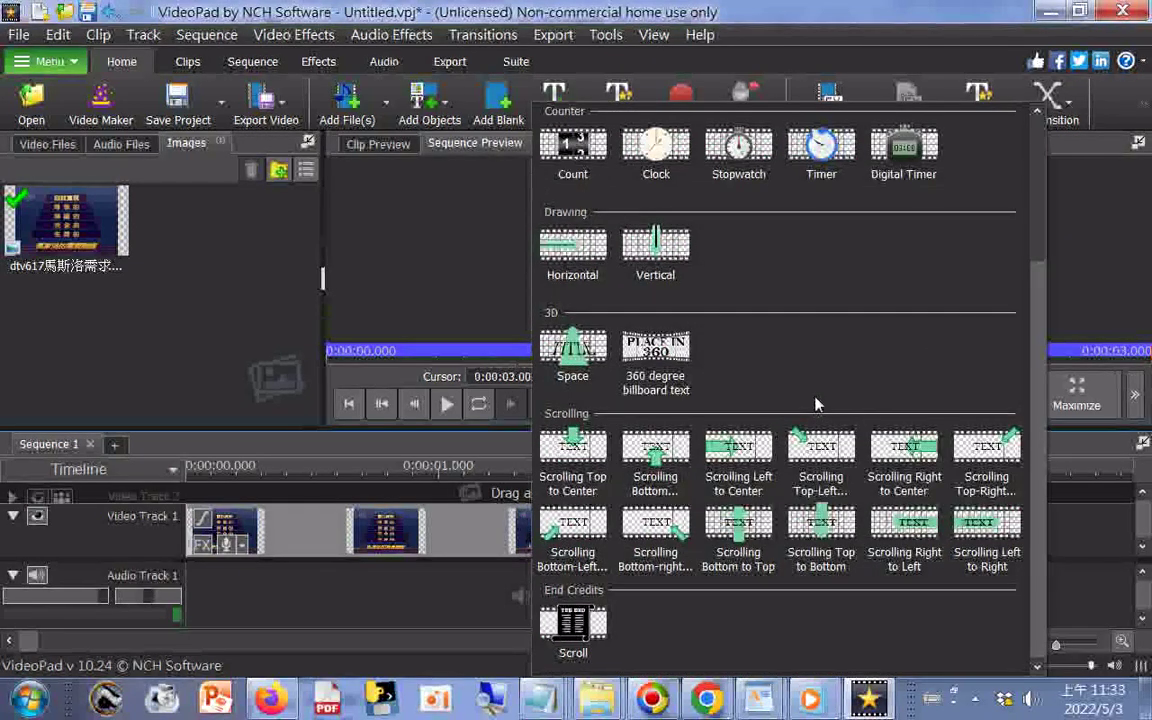
{"action": "scroll", "coordinate": [817, 406], "scroll_direction": "up", "scroll_amount": 1}
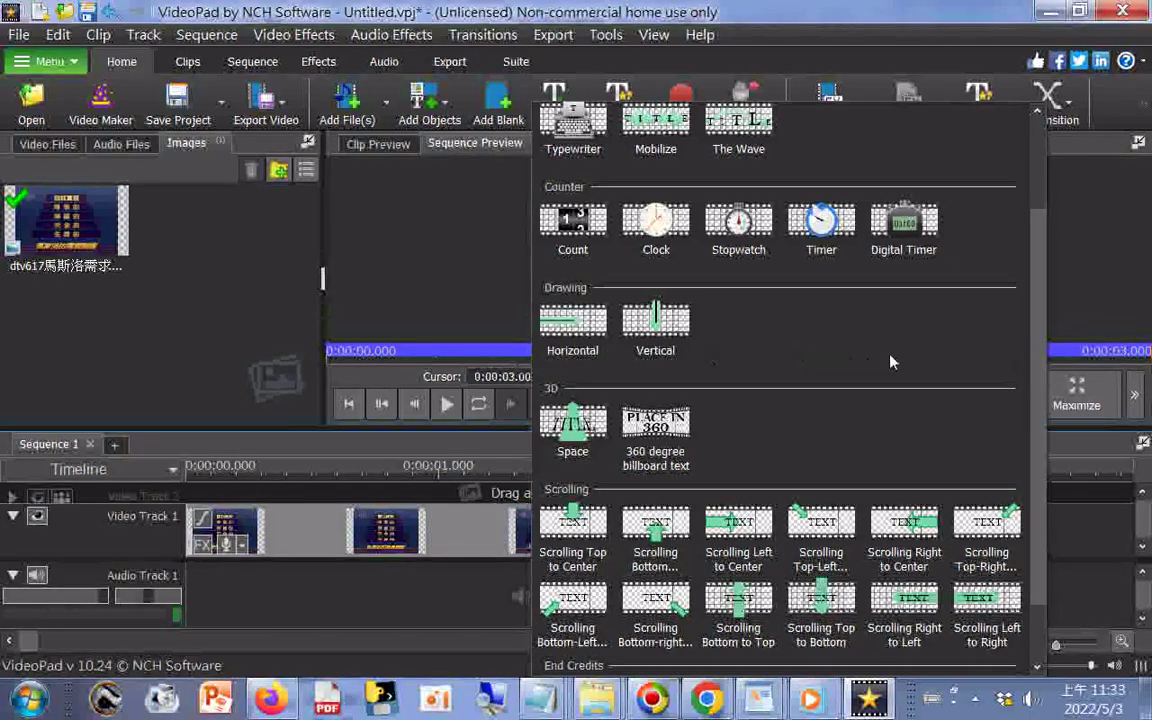
{"action": "scroll", "coordinate": [881, 360], "scroll_direction": "up", "scroll_amount": 1}
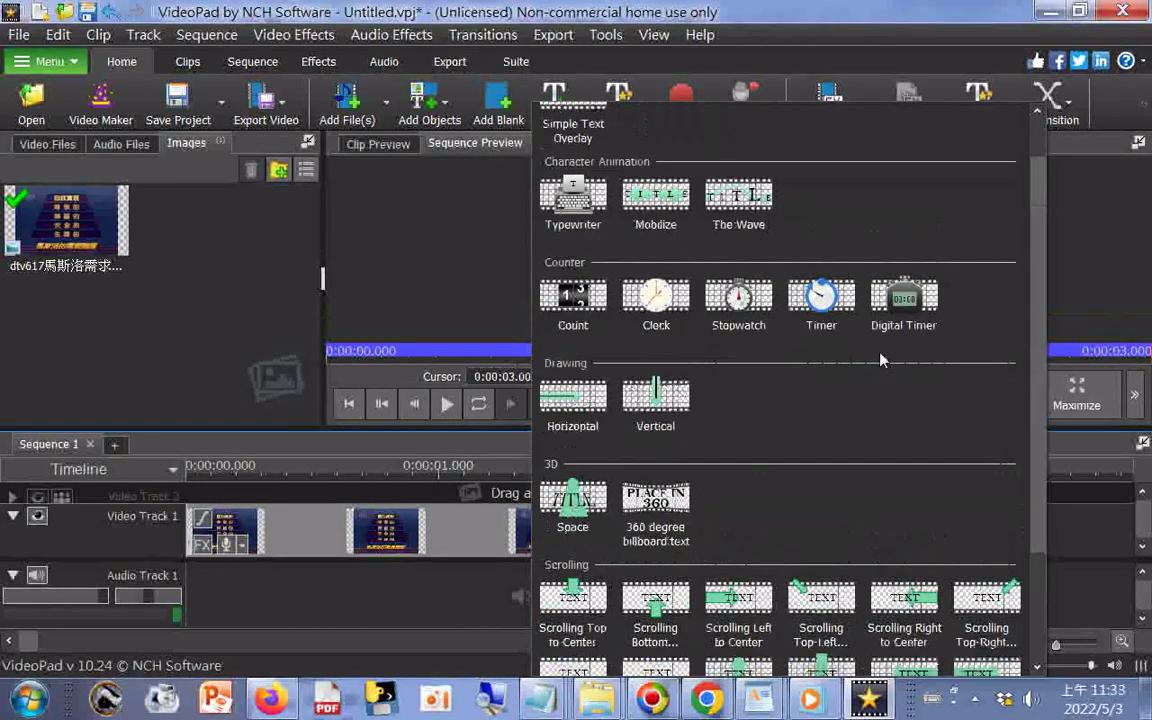
{"action": "scroll", "coordinate": [881, 360], "scroll_direction": "up", "scroll_amount": 1}
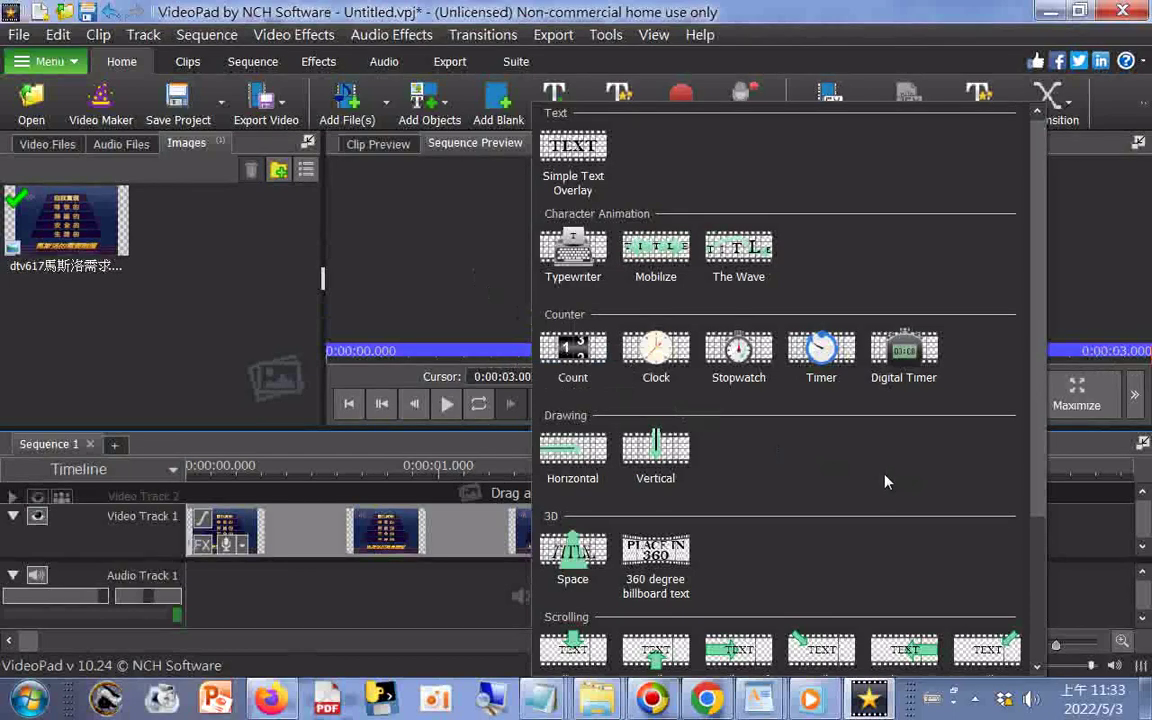
{"action": "left_click", "coordinate": [560, 465]}
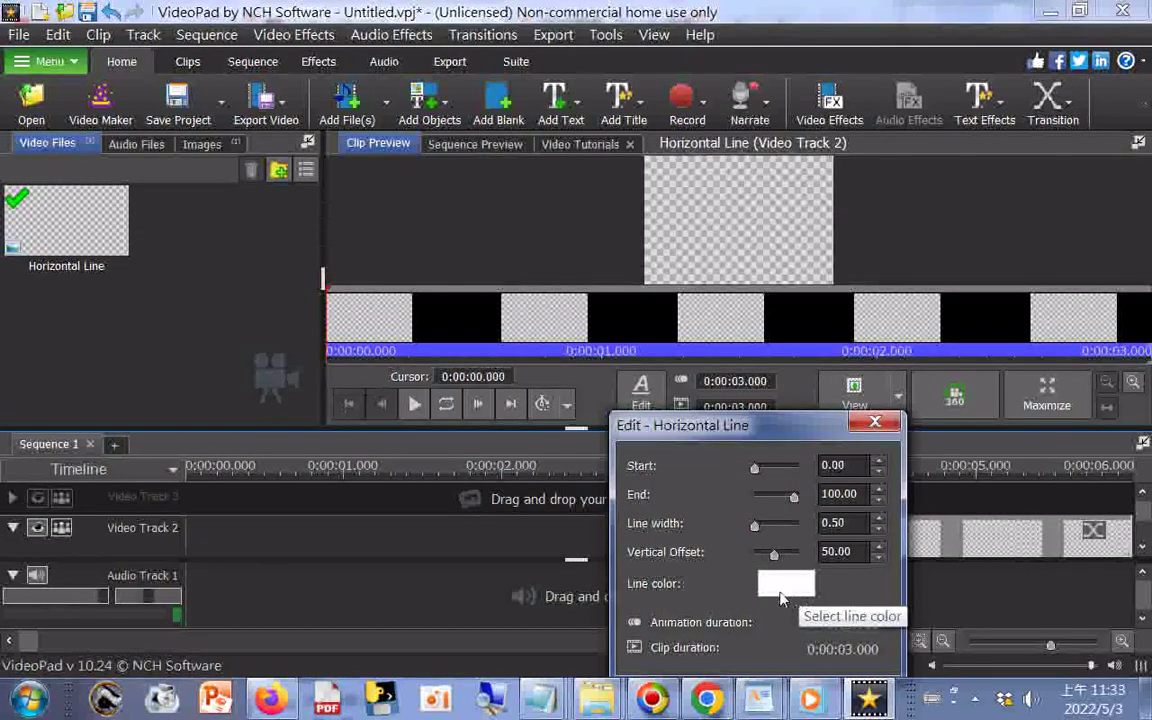
Step: Try to change the Horizontal Line's color to a cyan shade with a hue of 181
{"action": "left_click", "coordinate": [790, 590]}
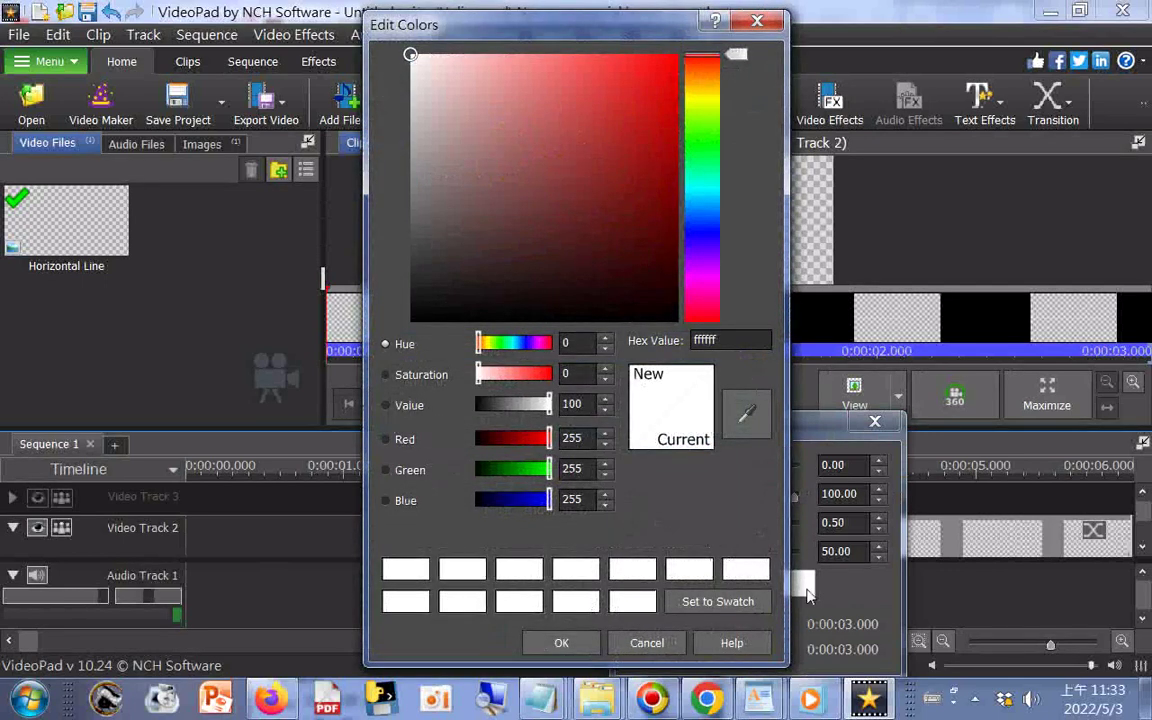
{"action": "left_click", "coordinate": [697, 192]}
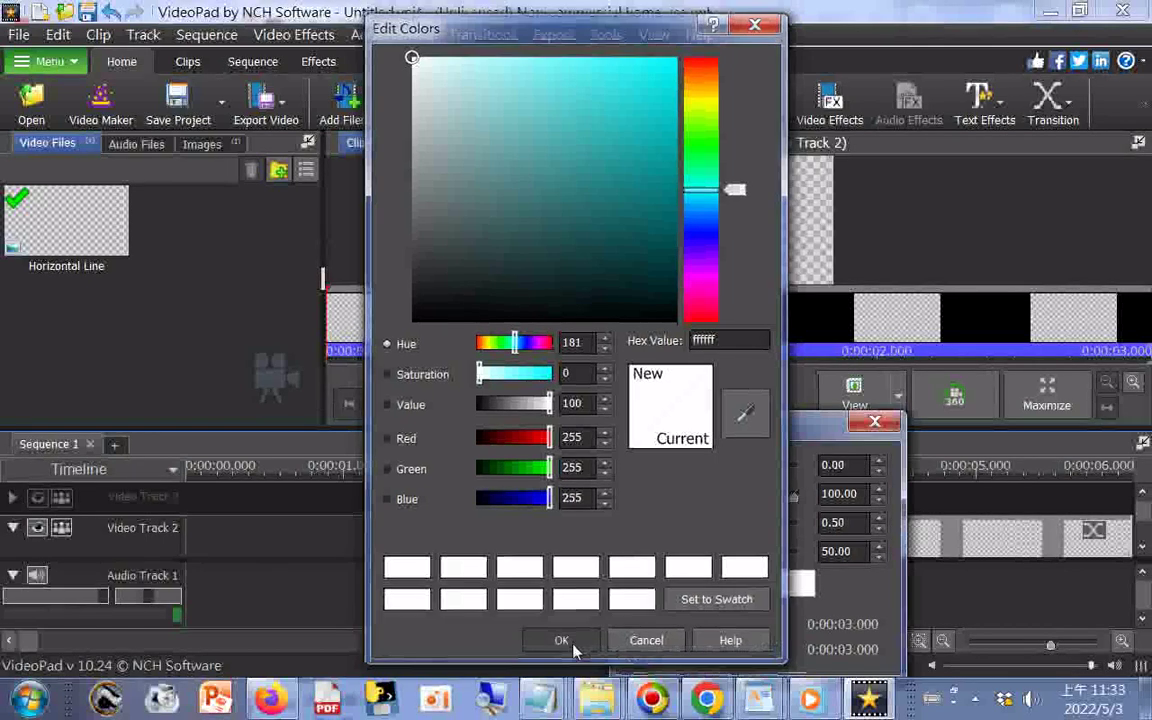
{"action": "left_click", "coordinate": [576, 646]}
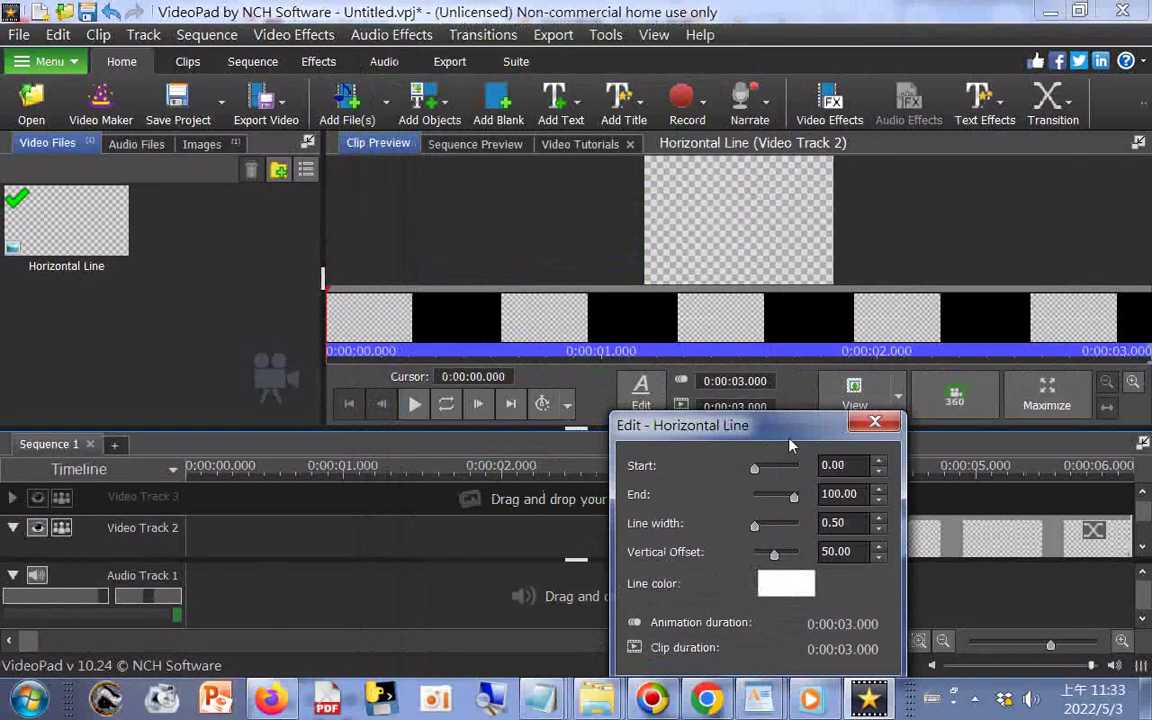
{"action": "left_click_drag", "start_coordinate": [786, 437], "coordinate": [784, 387]}
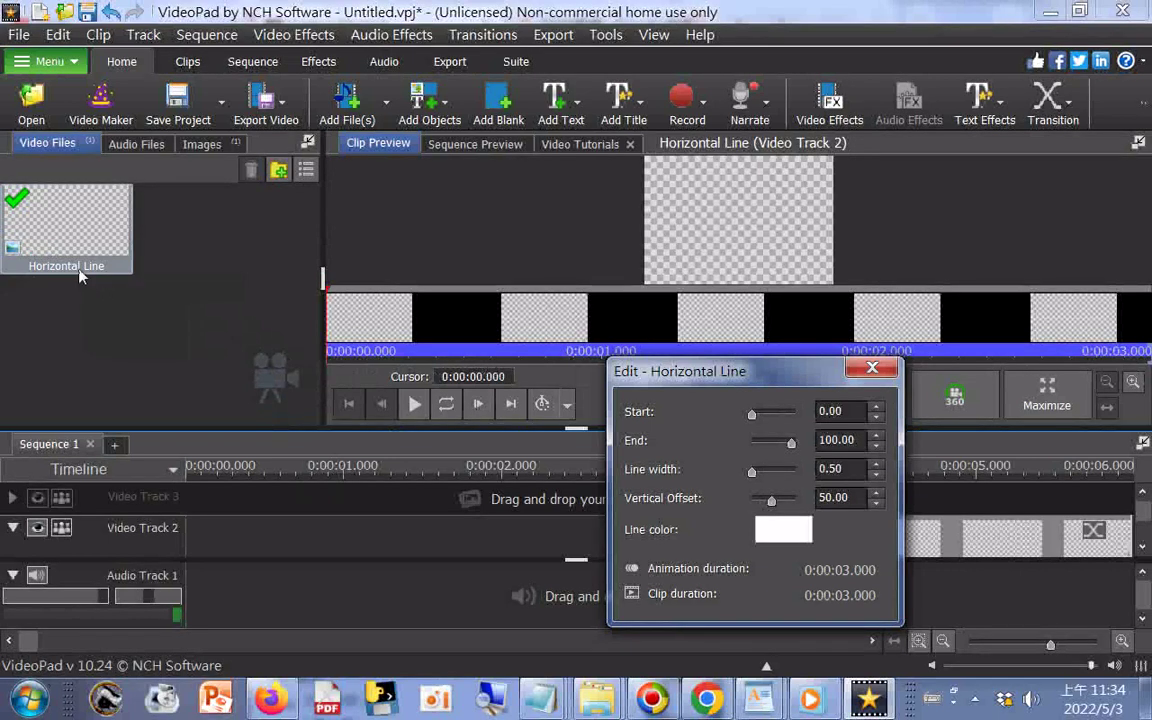
Step: Inspect the opening frames of the Horizontal Line clip and its fade-in duration setting without changing it
{"action": "left_click", "coordinate": [335, 320]}
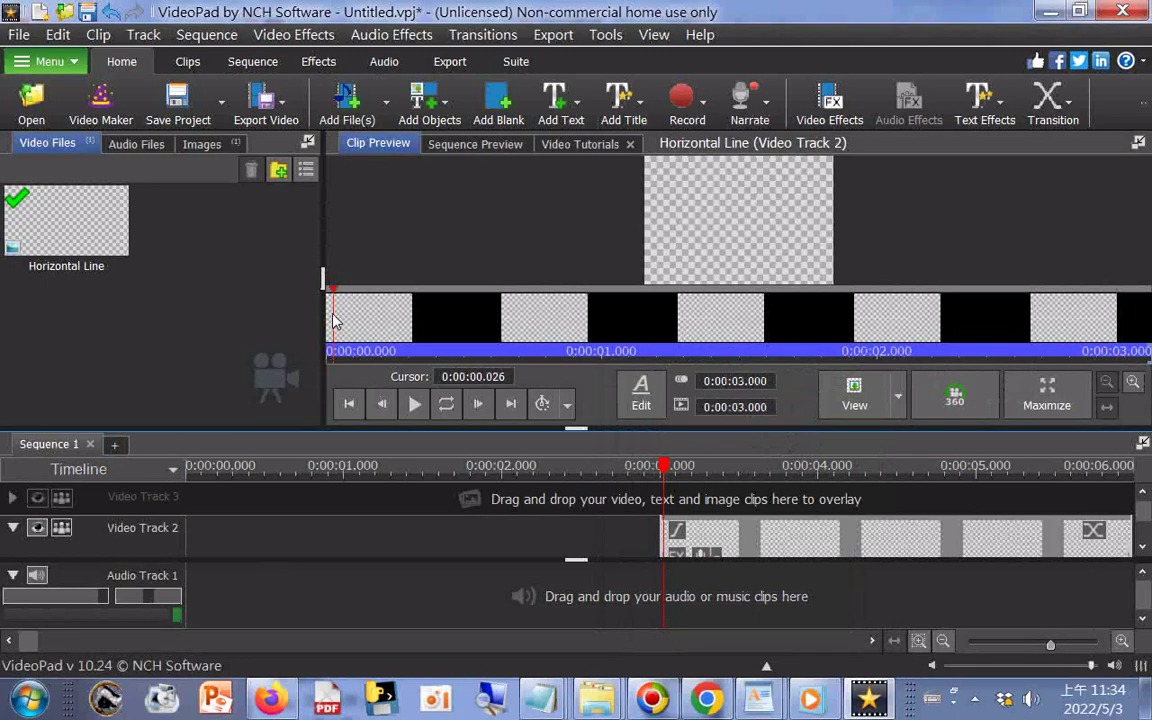
{"action": "left_click", "coordinate": [328, 315]}
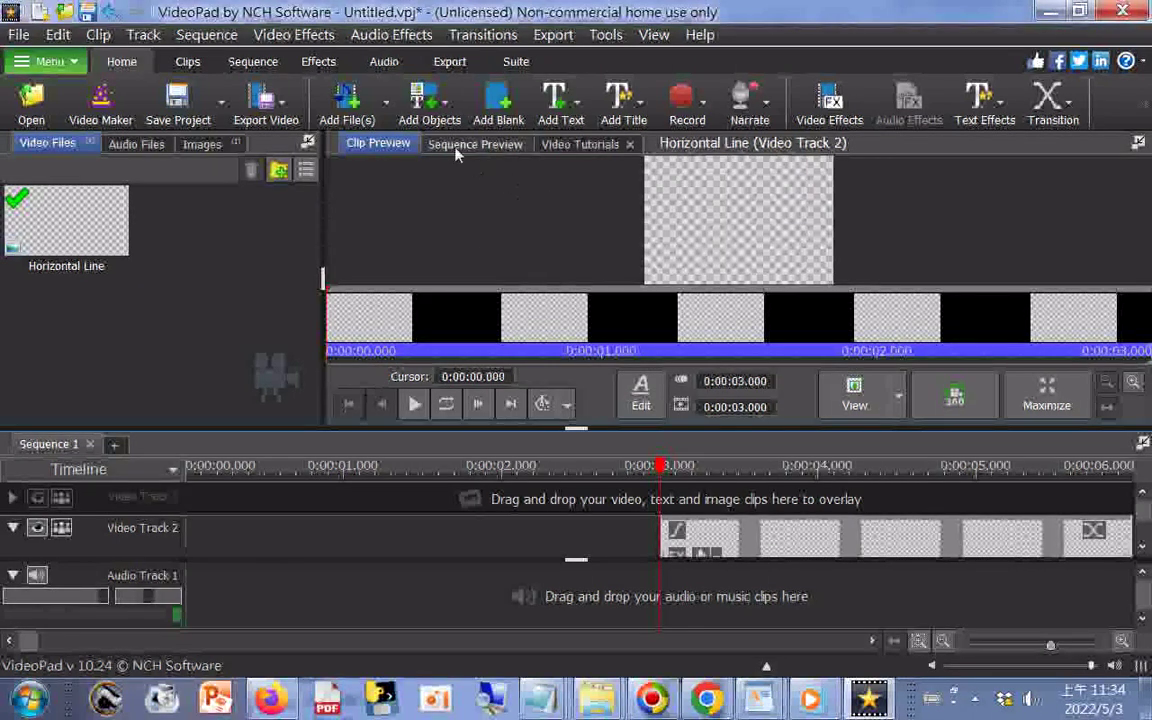
{"action": "left_click", "coordinate": [343, 316]}
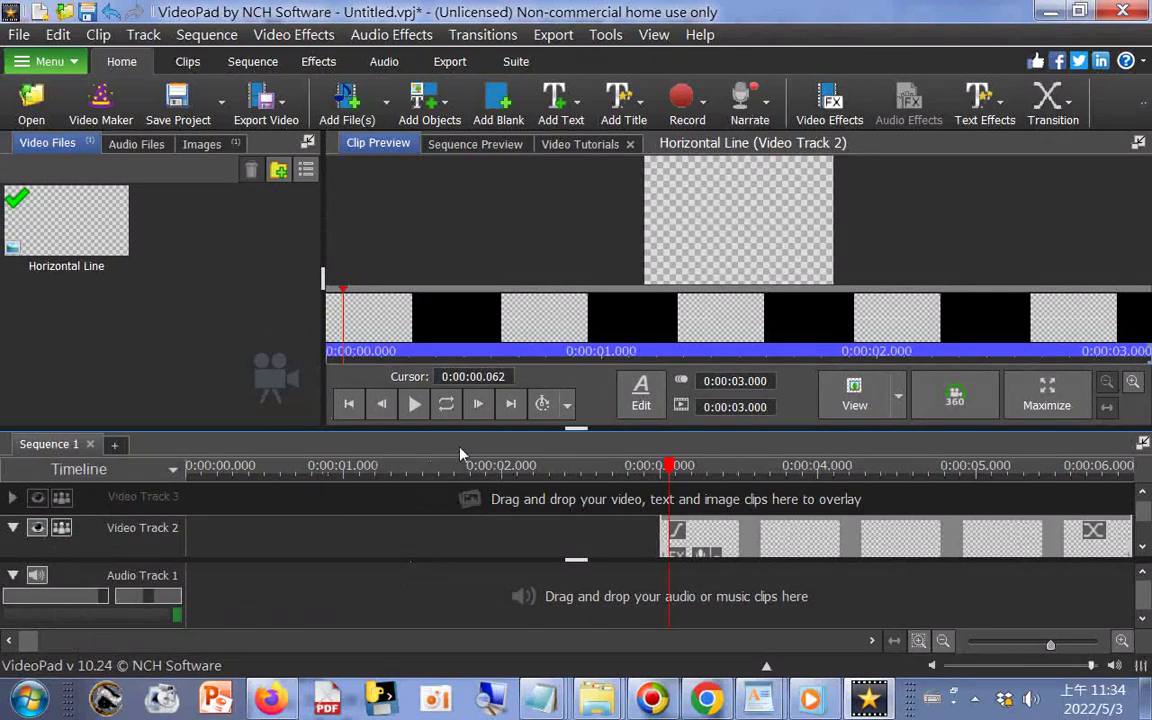
{"action": "left_click", "coordinate": [678, 535]}
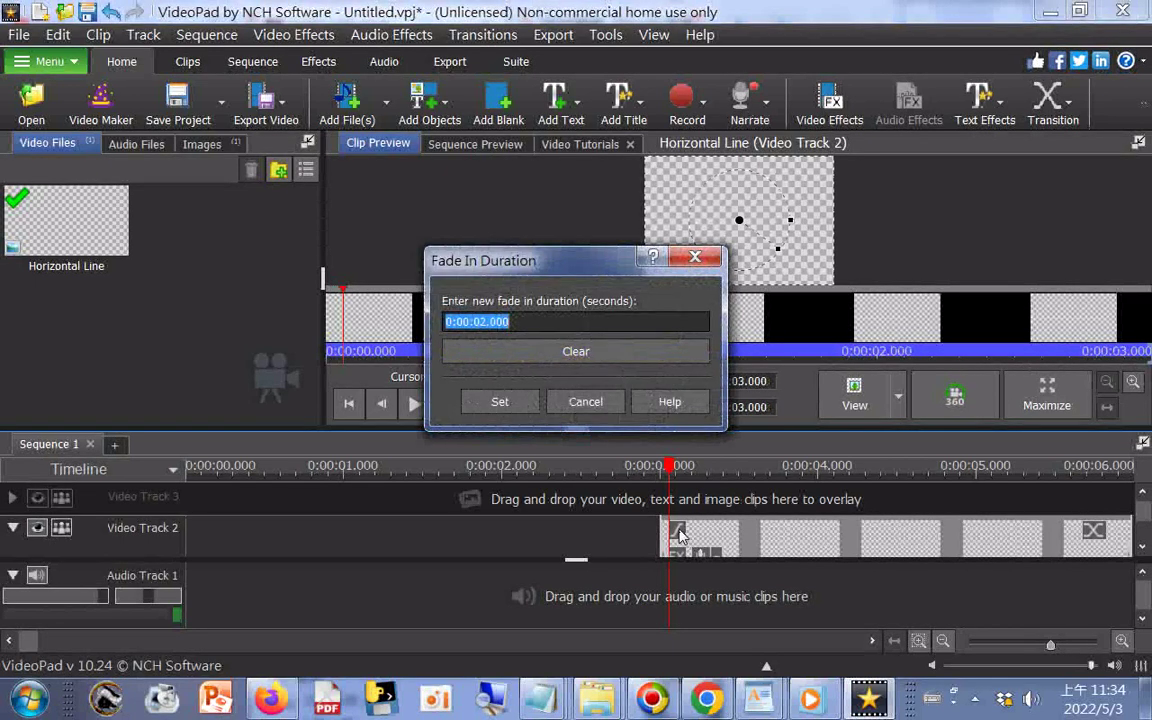
{"action": "left_click", "coordinate": [697, 259]}
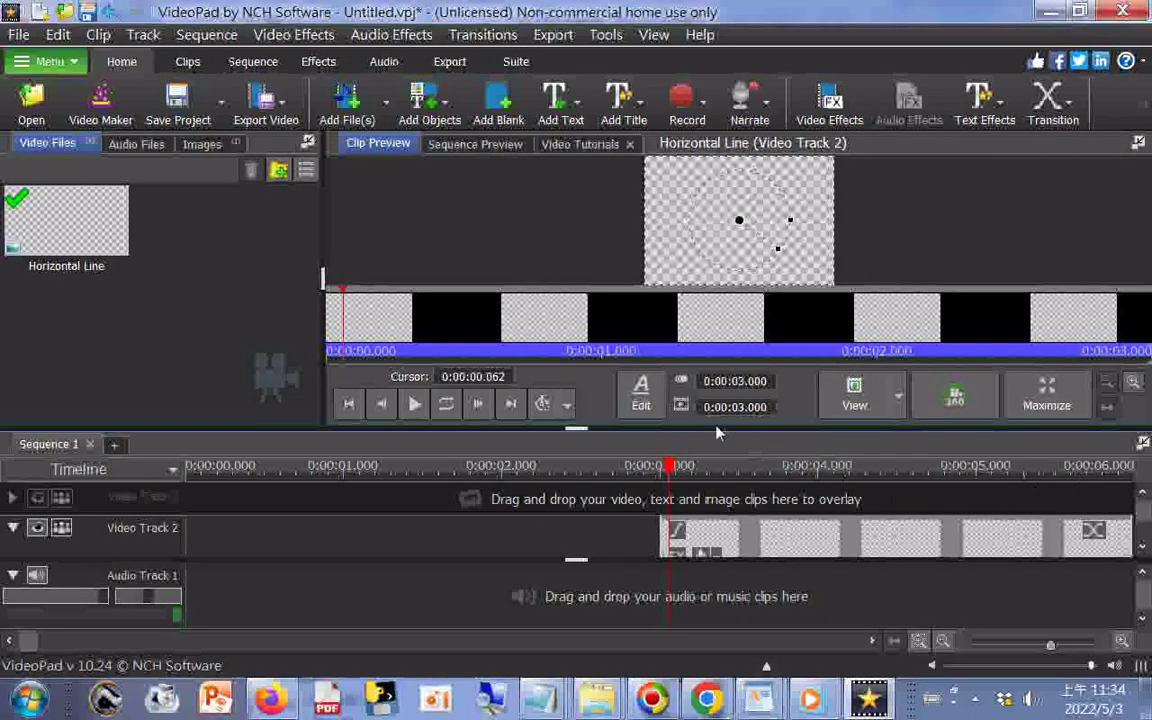
Step: Try to recolor the Horizontal Line to a green shade with a hue of 92
{"action": "left_click", "coordinate": [641, 397]}
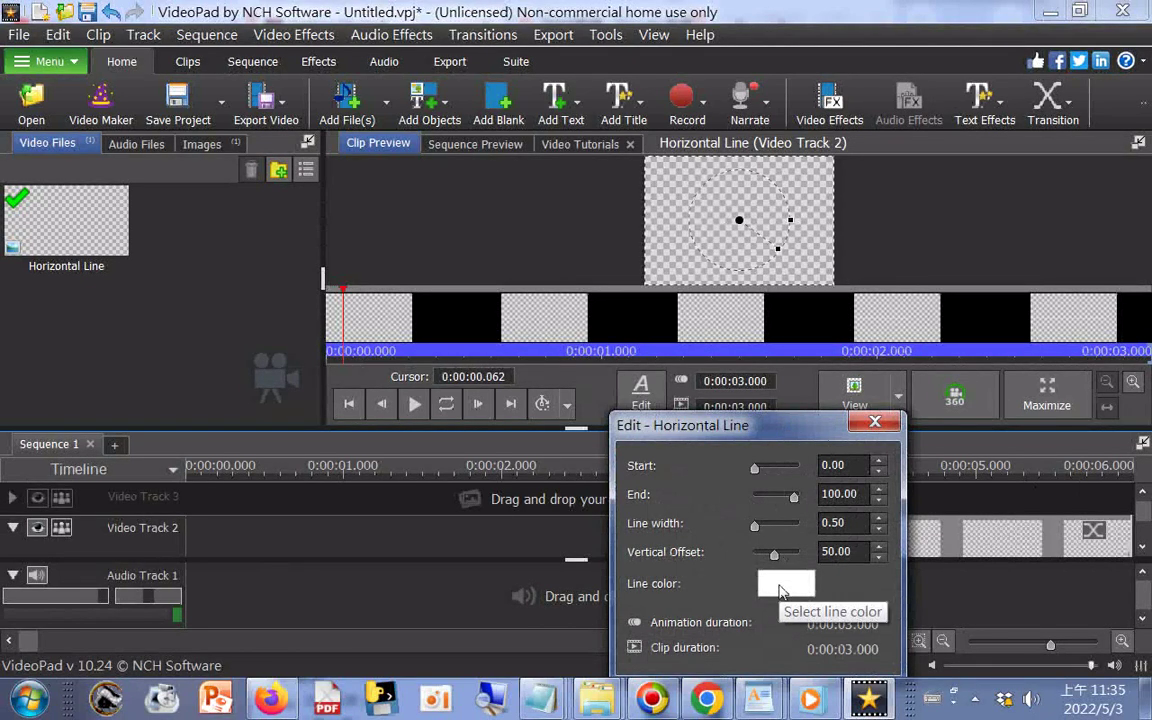
{"action": "left_click", "coordinate": [783, 586]}
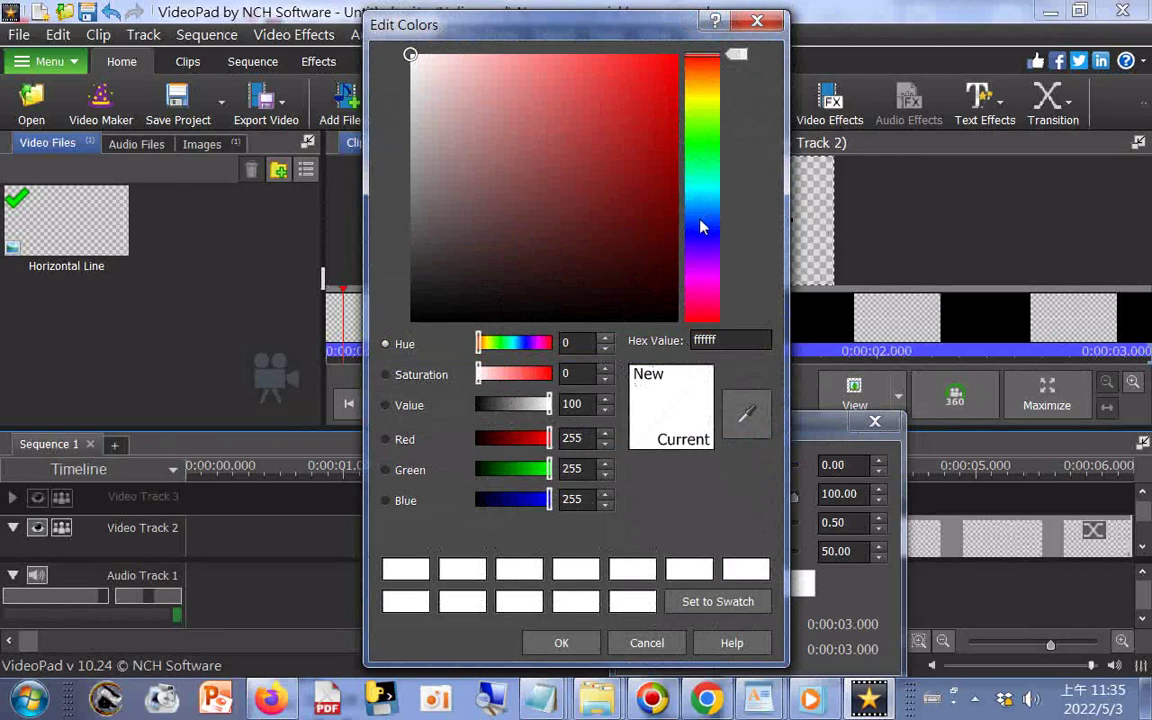
{"action": "left_click", "coordinate": [701, 121]}
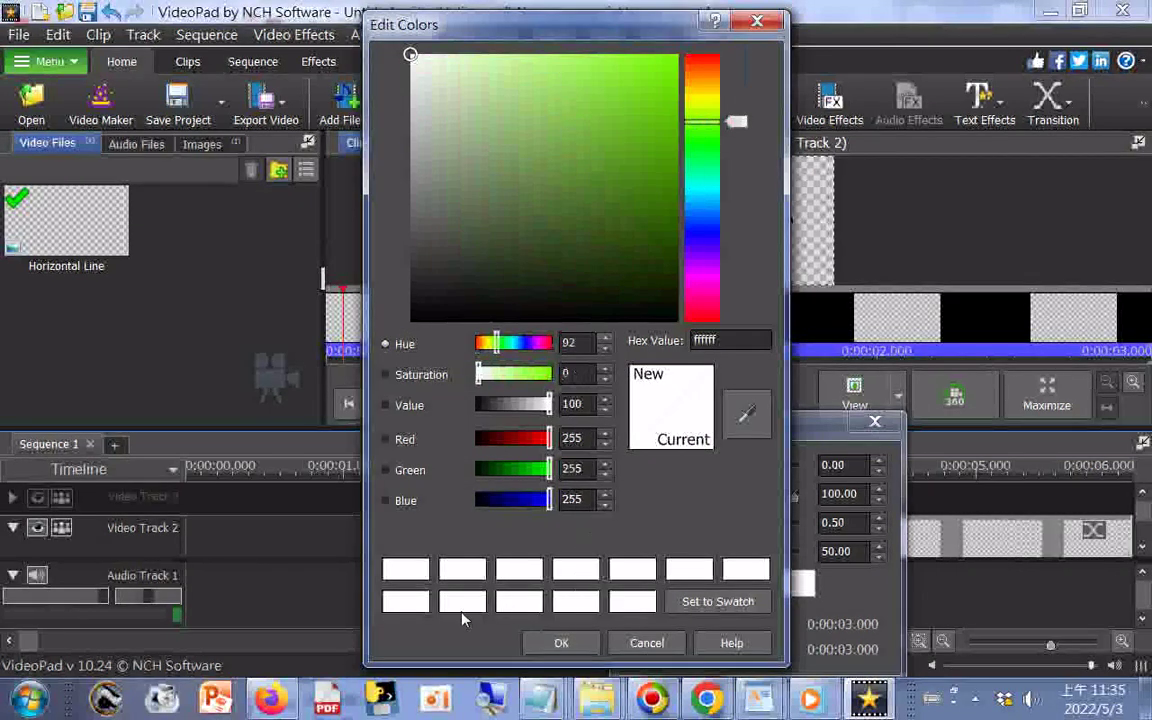
{"action": "left_click", "coordinate": [563, 642]}
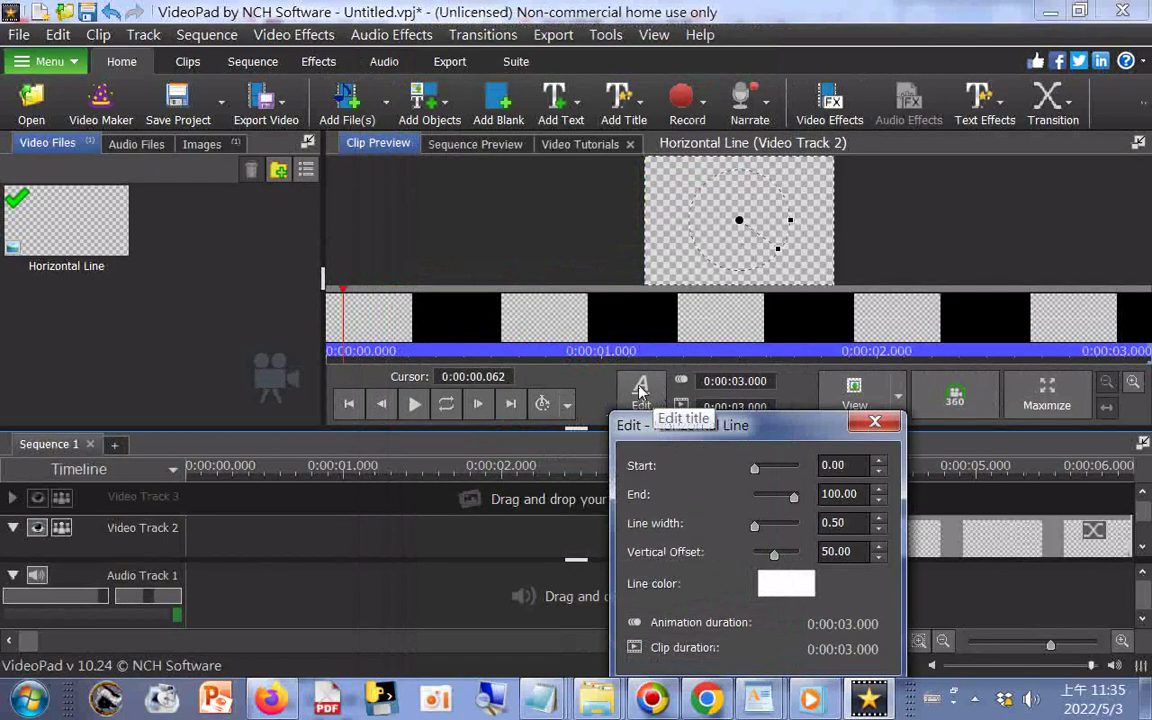
{"action": "left_click_drag", "start_coordinate": [724, 428], "coordinate": [697, 476]}
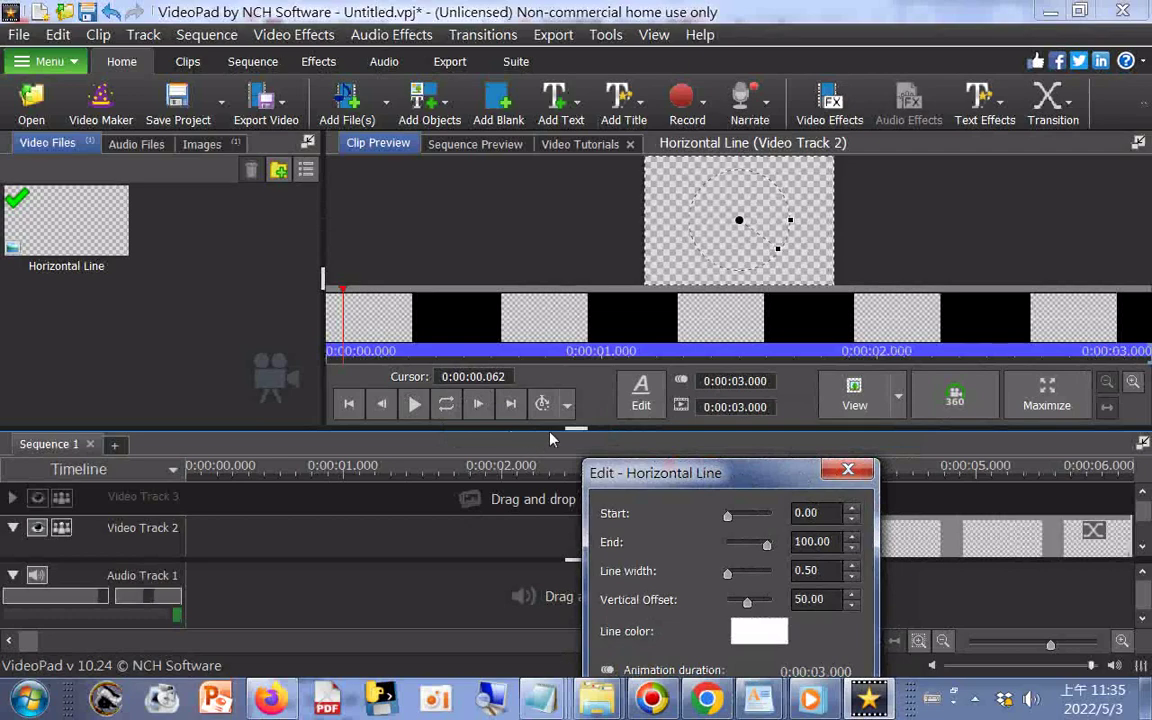
Step: Close the line settings and play the sequence from about 2.2 seconds to preview the line overlay
{"action": "left_click", "coordinate": [553, 537]}
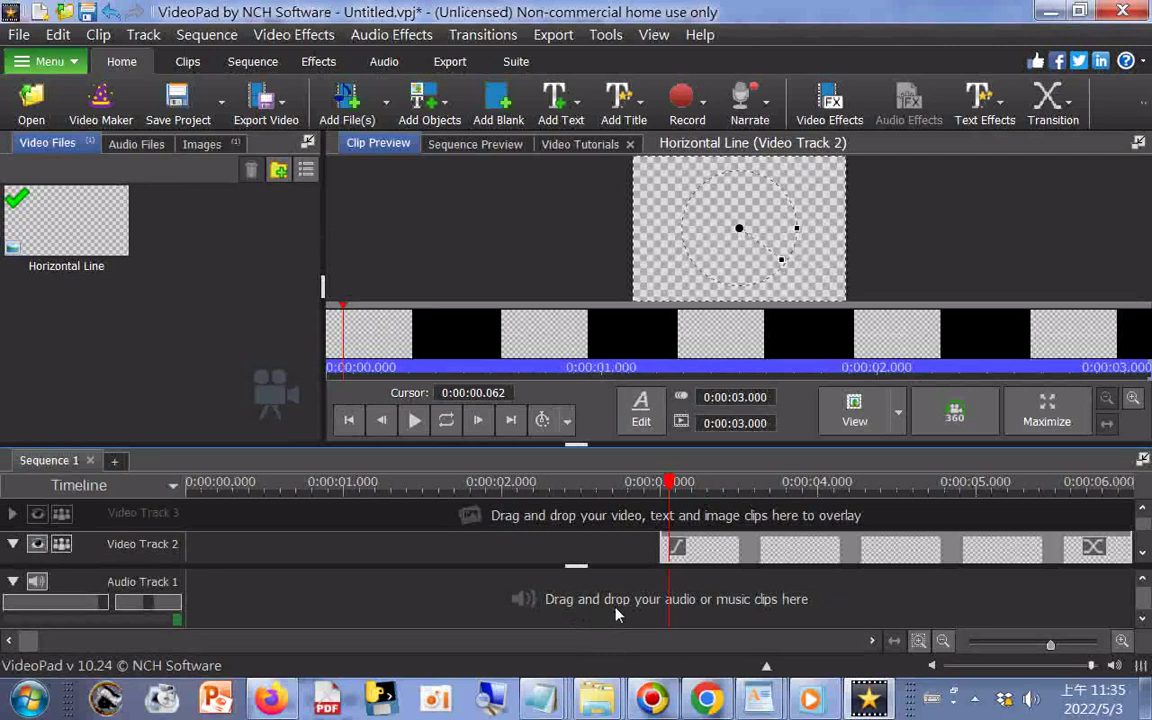
{"action": "left_click", "coordinate": [536, 602]}
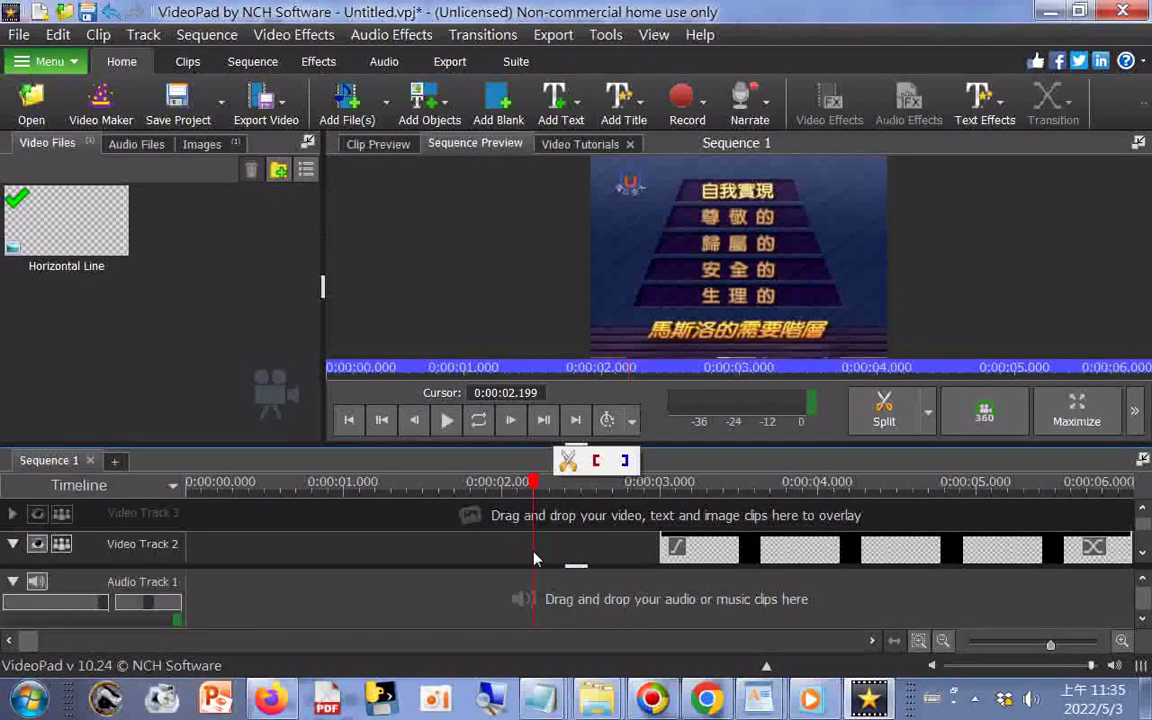
{"action": "key", "text": "space"}
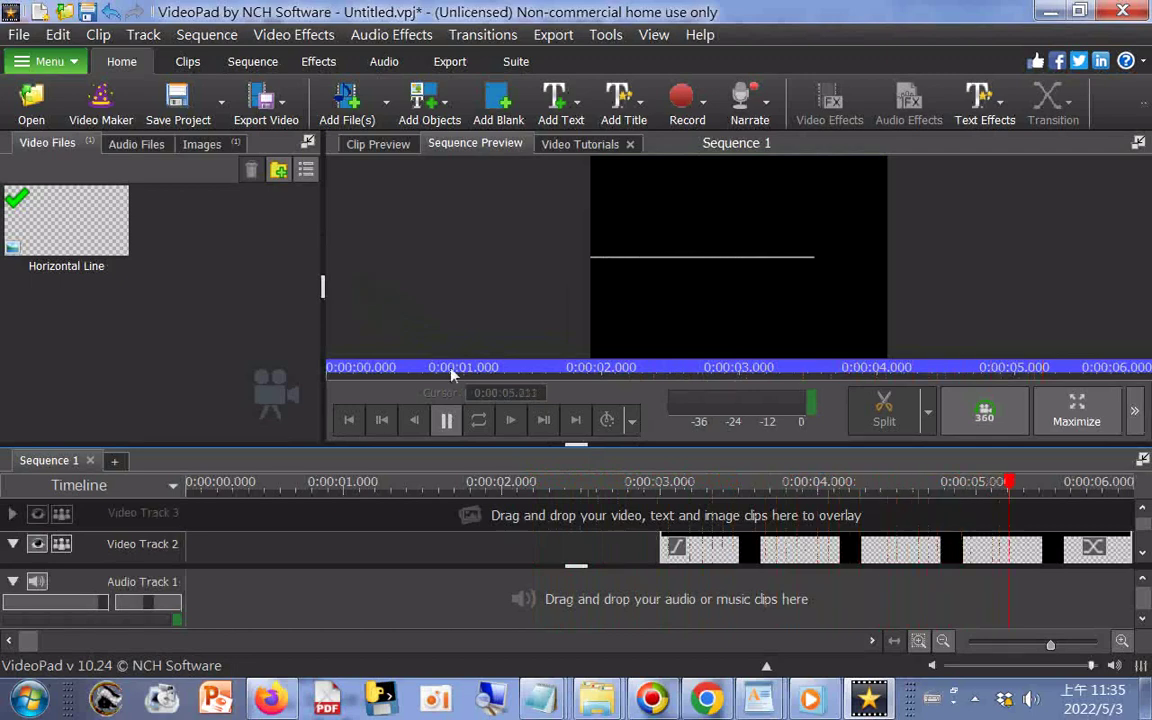
{"action": "left_click", "coordinate": [571, 620]}
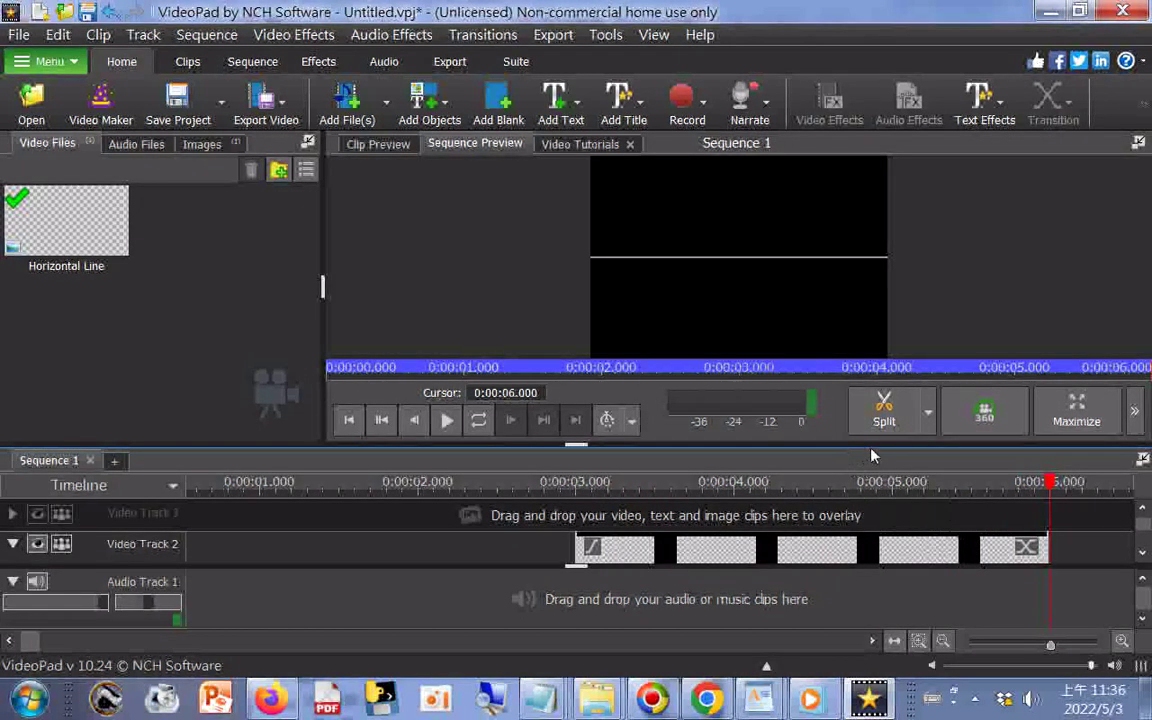
Step: Turn on the 360 view for the sequence and replay it from about 2.7 seconds
{"action": "left_click", "coordinate": [985, 413]}
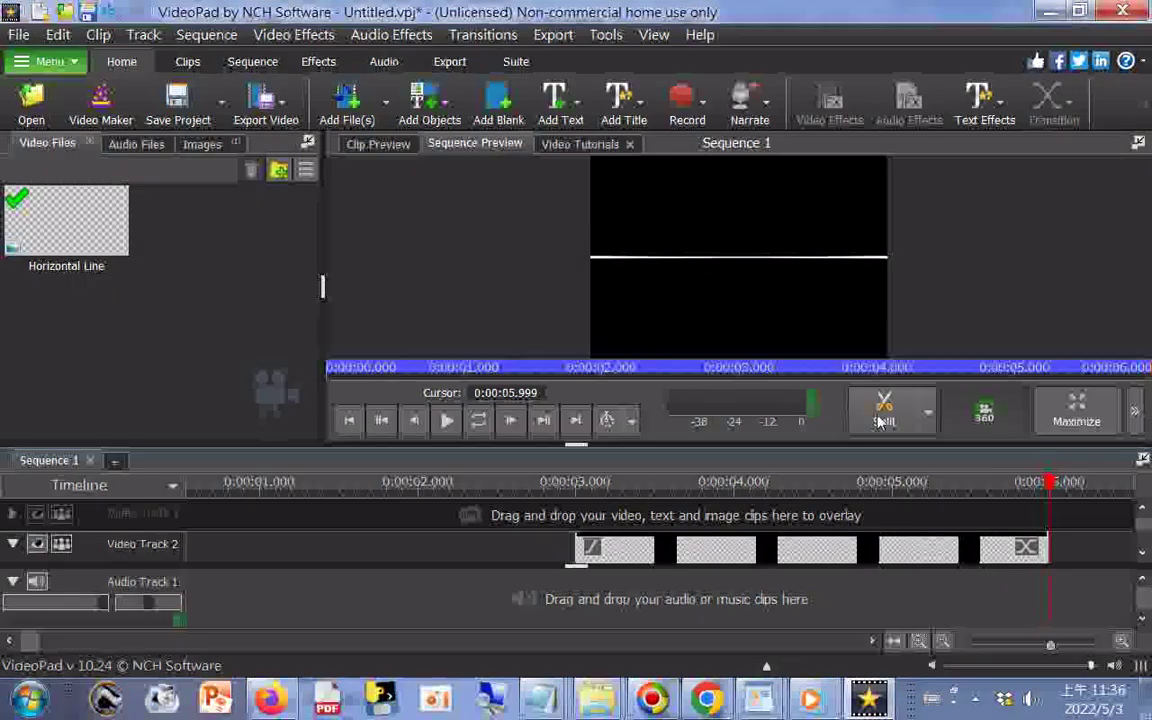
{"action": "left_click", "coordinate": [535, 610]}
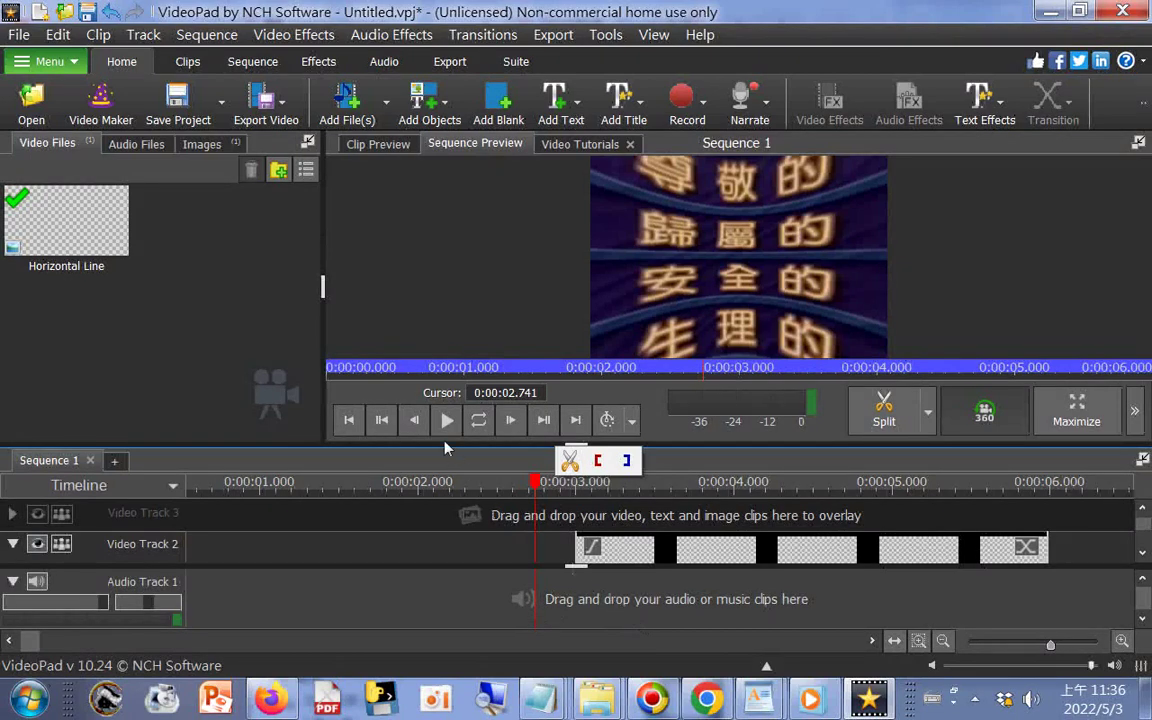
{"action": "left_click", "coordinate": [446, 421]}
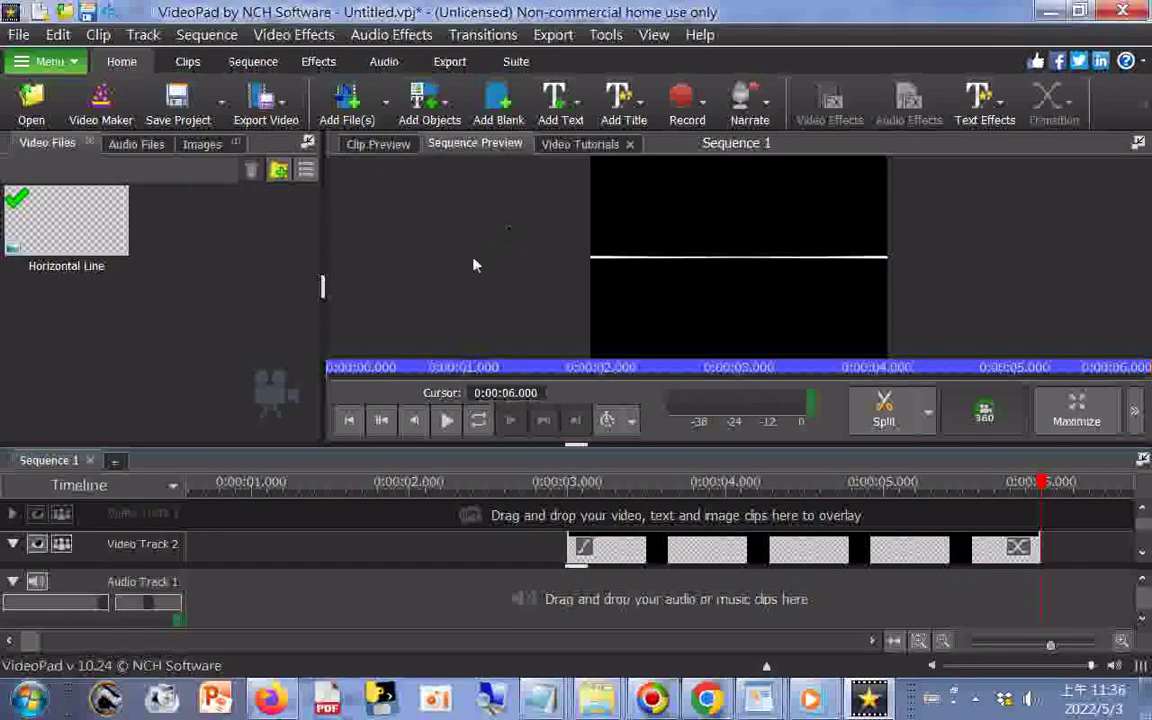
{"action": "left_click", "coordinate": [447, 420]}
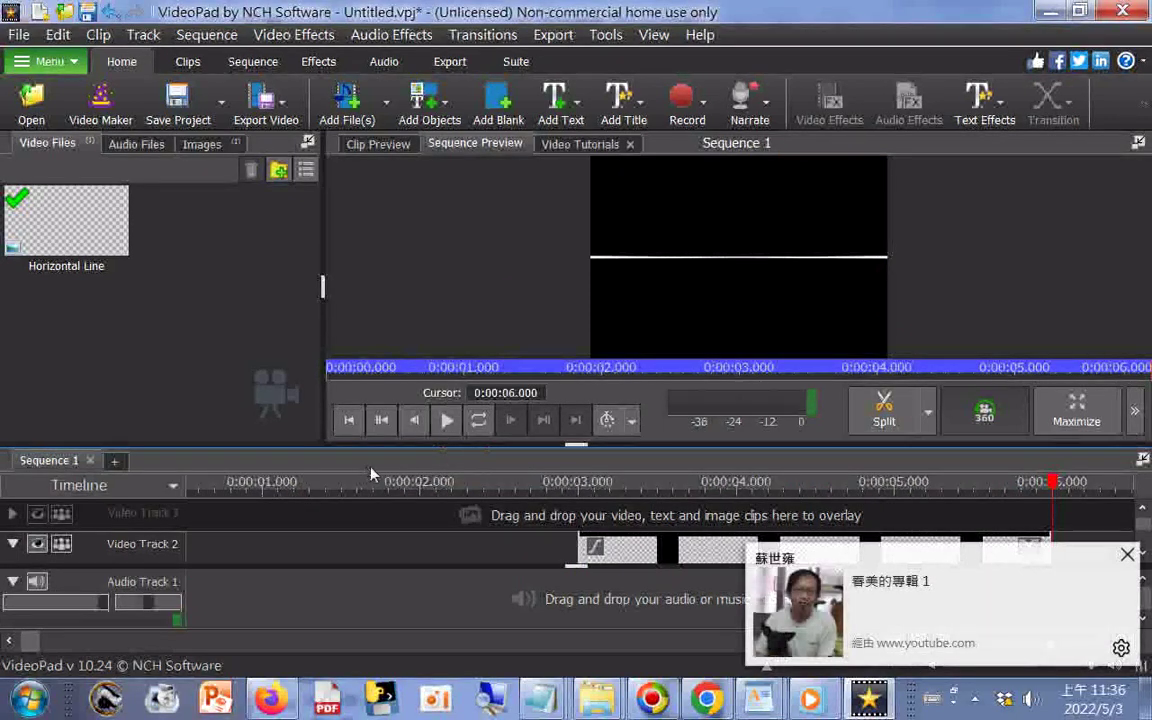
{"action": "left_click", "coordinate": [440, 434]}
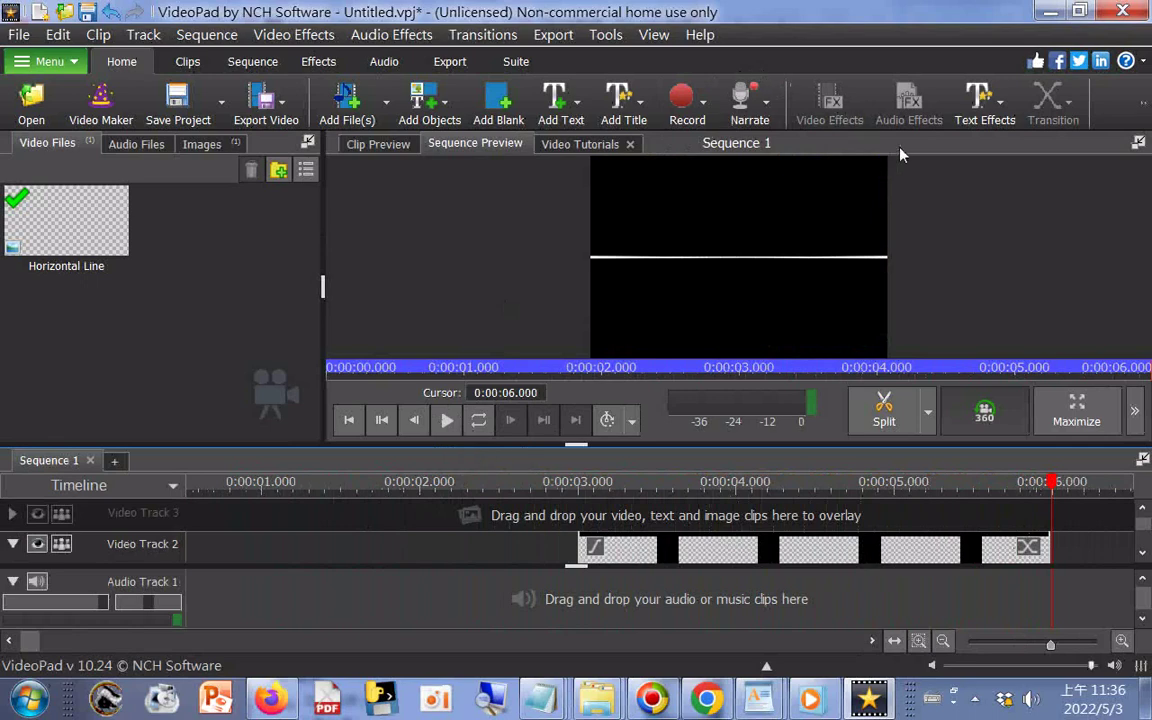
Step: Add another Horizontal line from the Drawing text overlays to the sequence, declining the 'Place in 360' video effect
{"action": "left_click", "coordinate": [575, 120]}
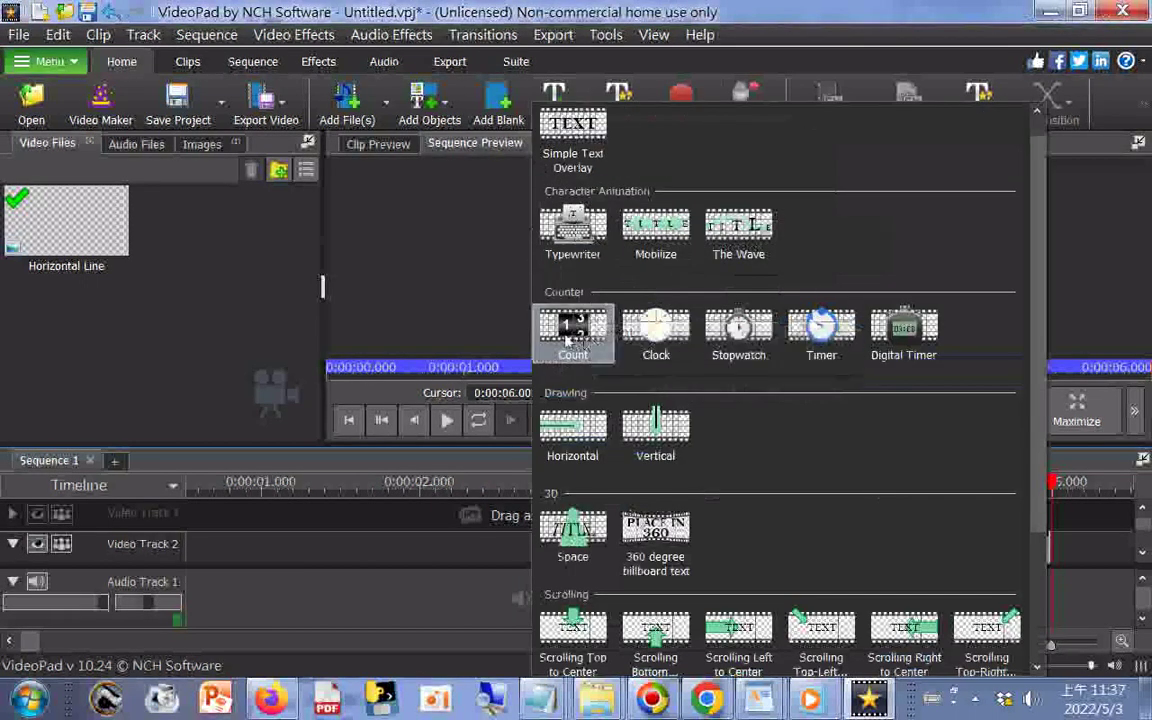
{"action": "left_click", "coordinate": [567, 432]}
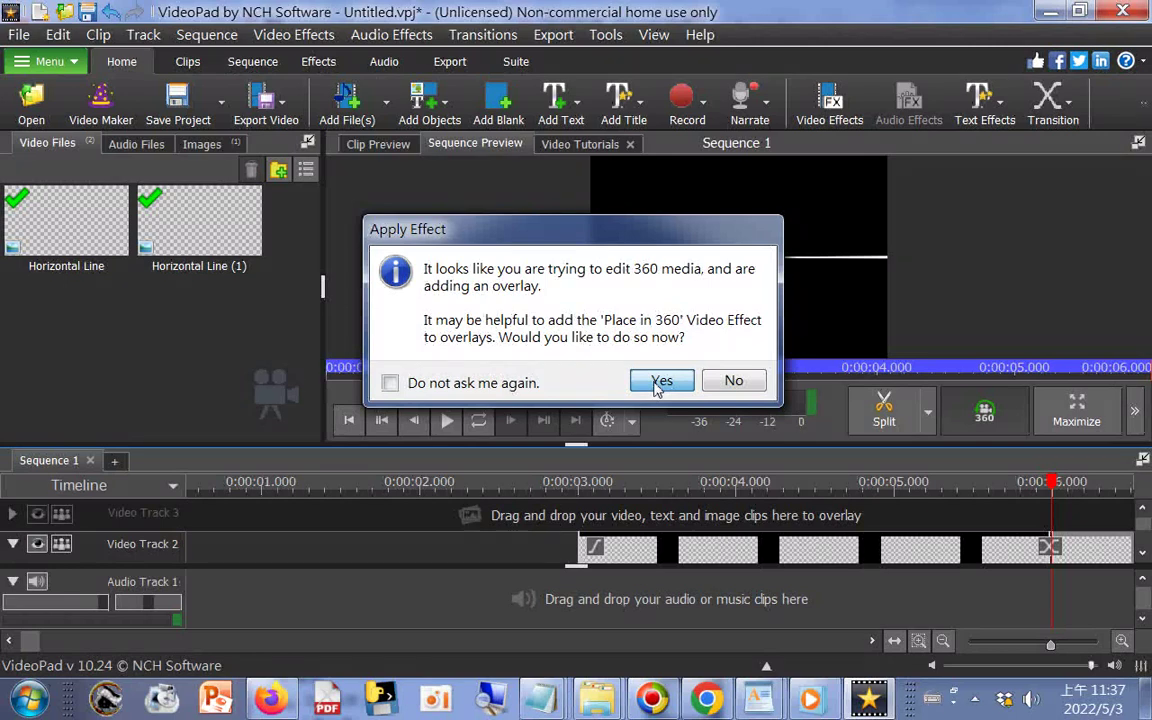
{"action": "left_click", "coordinate": [733, 381]}
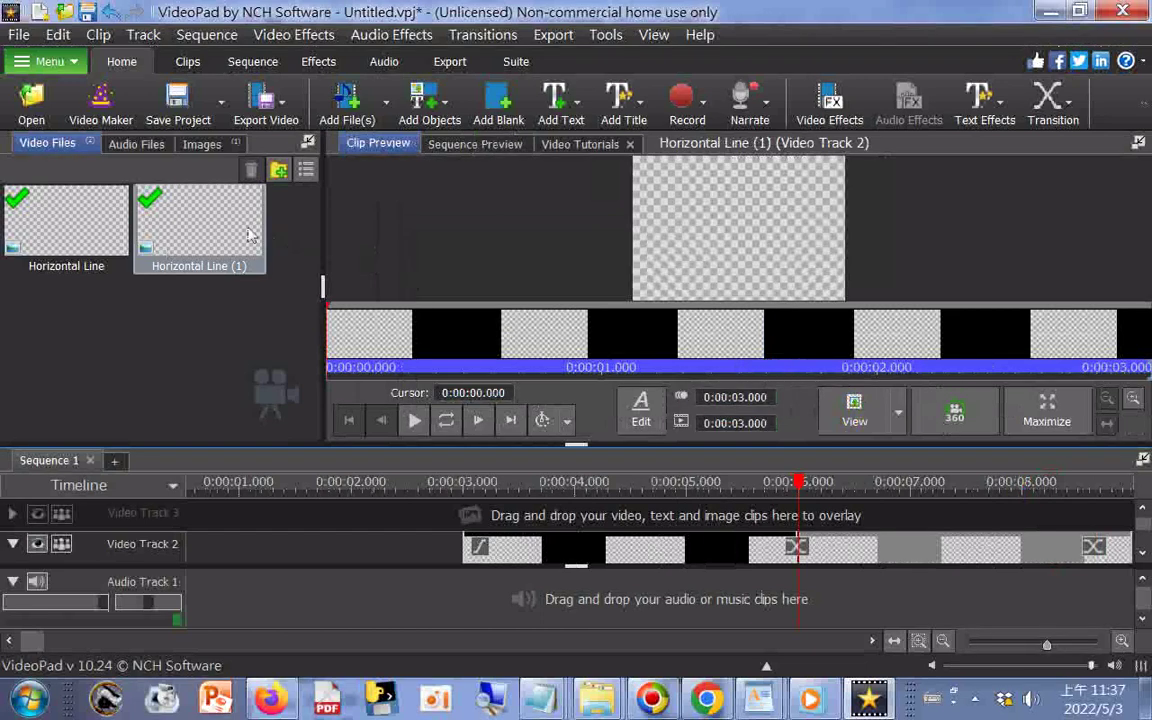
Step: Preview the Horizontal Line (1) clip and the original Horizontal Line clip from the video files
{"action": "left_click", "coordinate": [170, 215]}
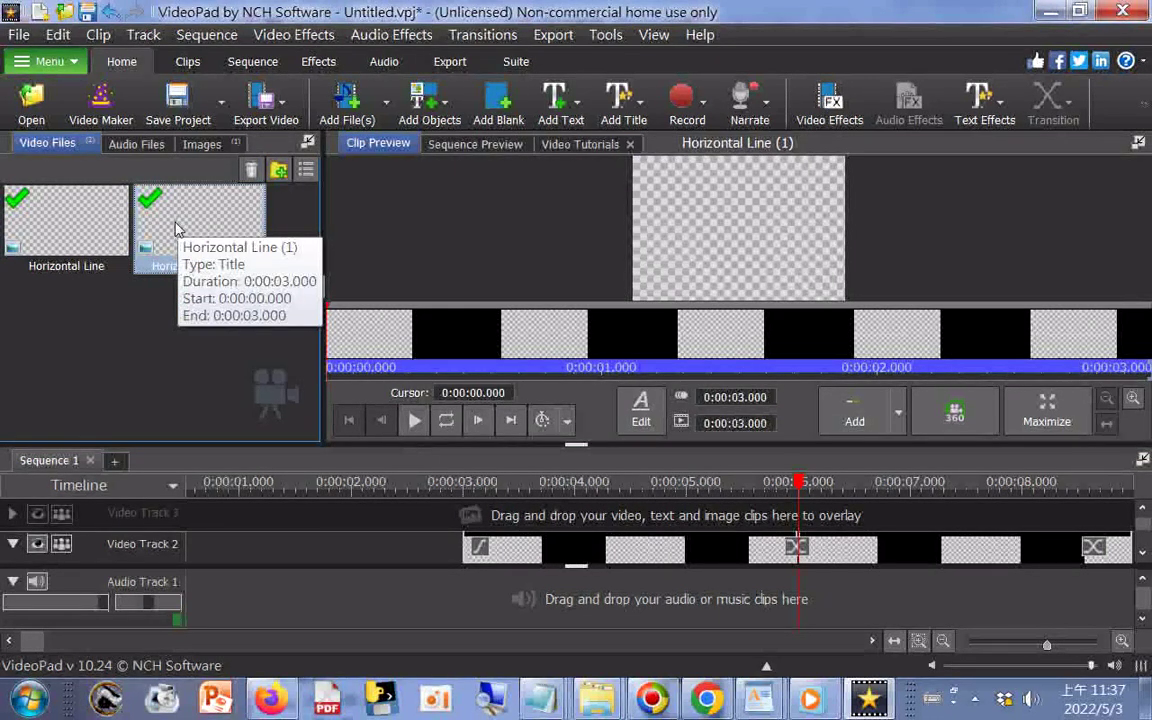
{"action": "left_click", "coordinate": [664, 208]}
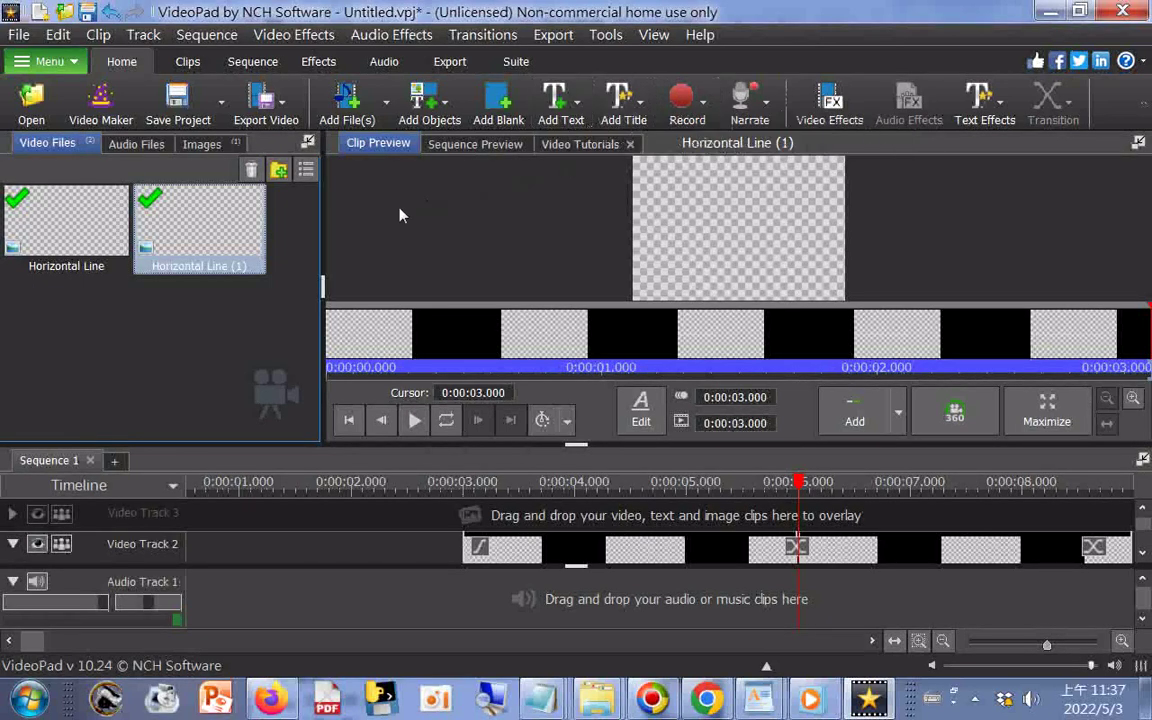
{"action": "mouse_move", "coordinate": [185, 237]}
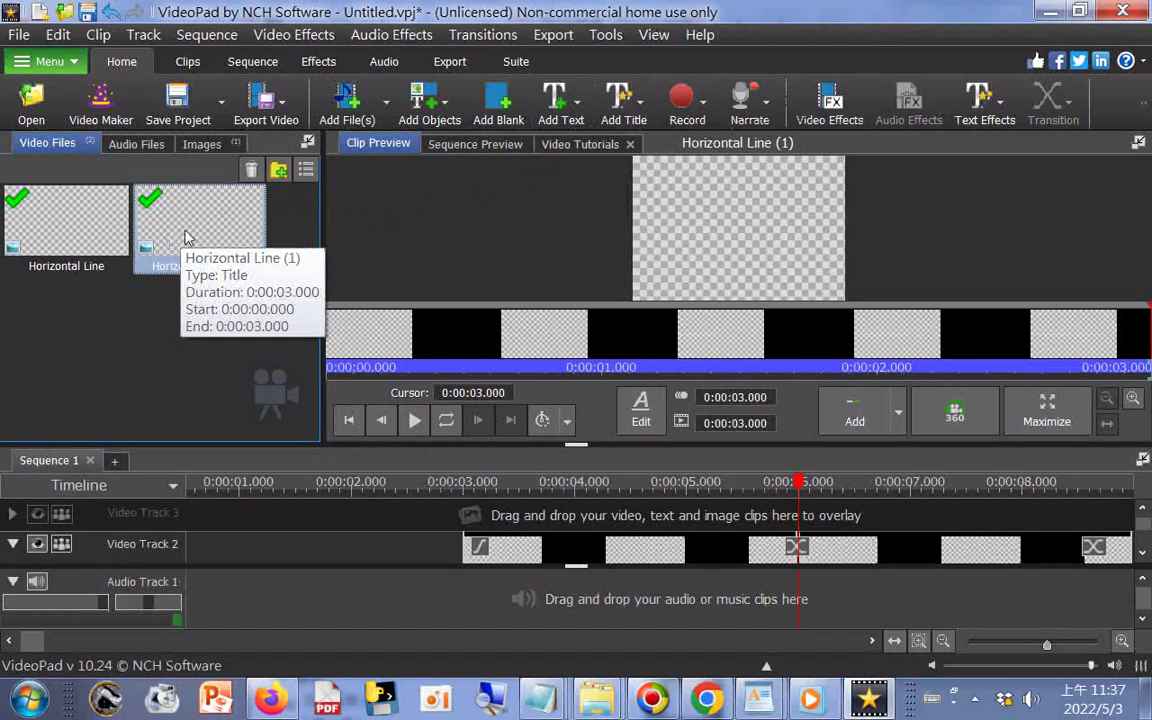
{"action": "left_click", "coordinate": [62, 205]}
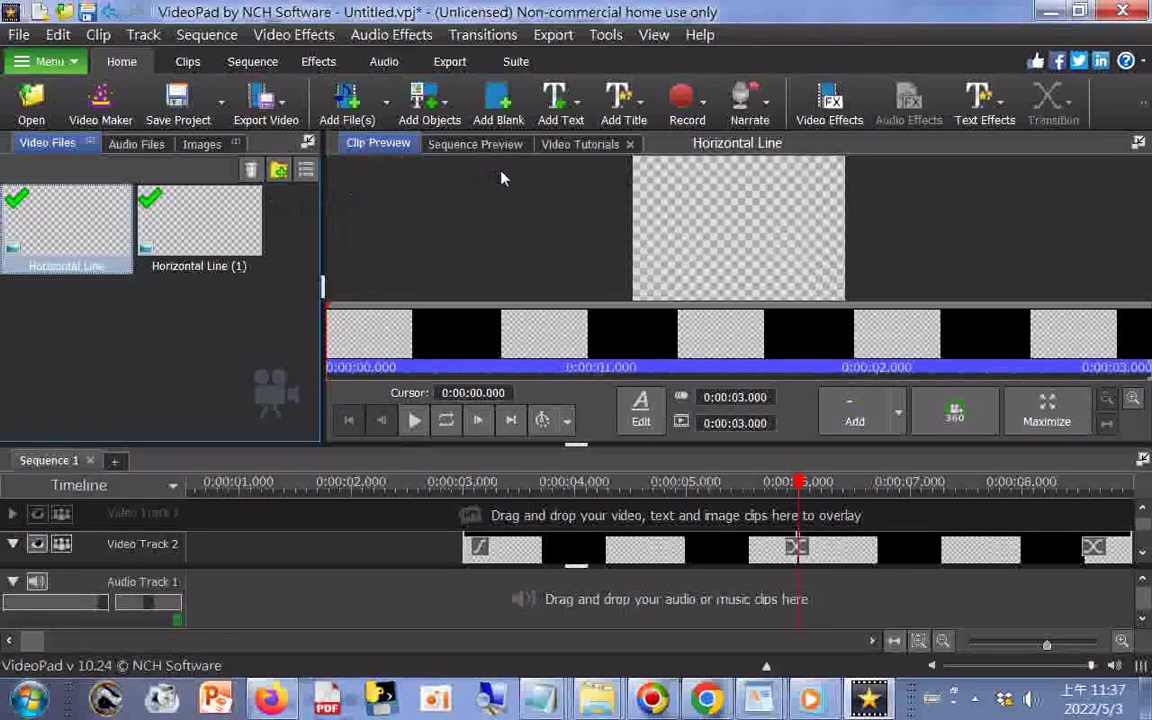
Step: Open the 'Add Text to Videos' web page from the Video Tutorials list and browse its tutorial topics down to the Ken Burns effect
{"action": "left_click", "coordinate": [566, 152]}
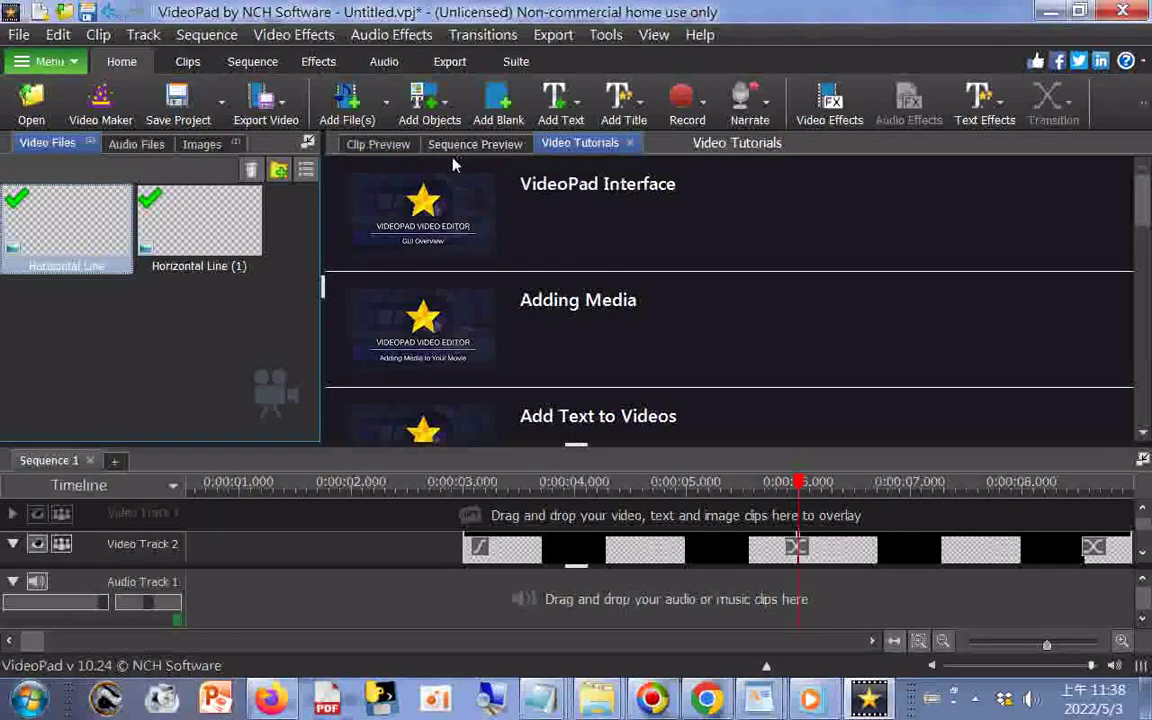
{"action": "left_click", "coordinate": [540, 418]}
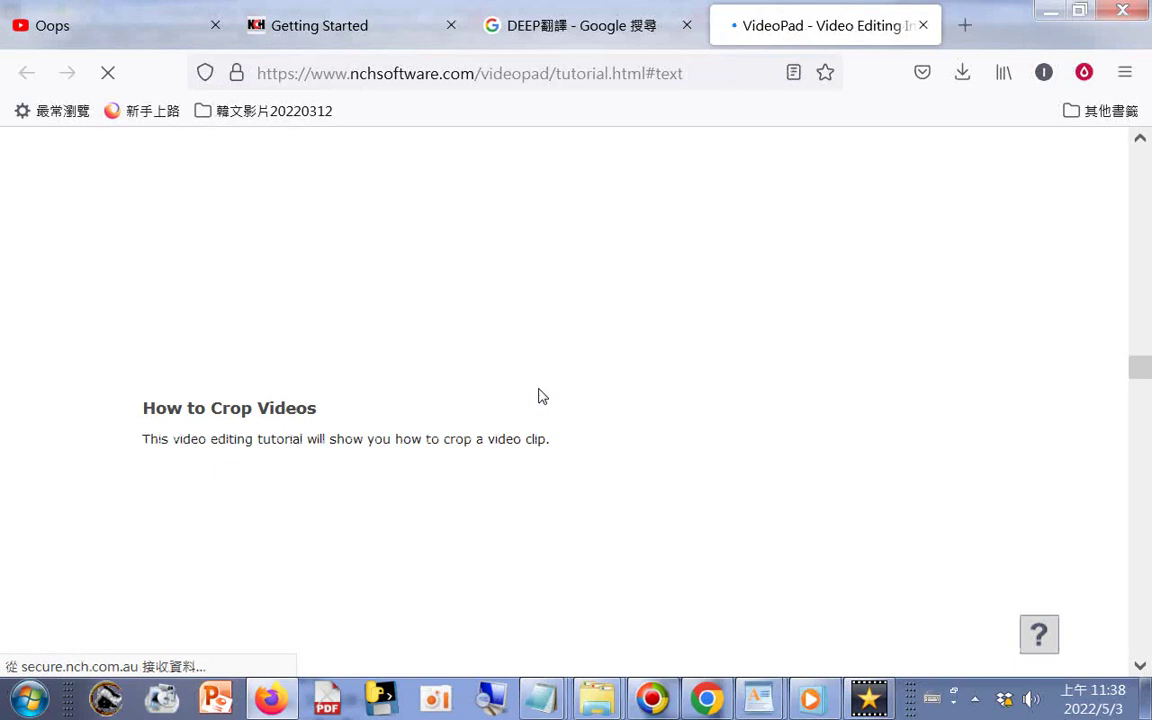
{"action": "scroll", "coordinate": [337, 437], "scroll_direction": "down", "scroll_amount": 5}
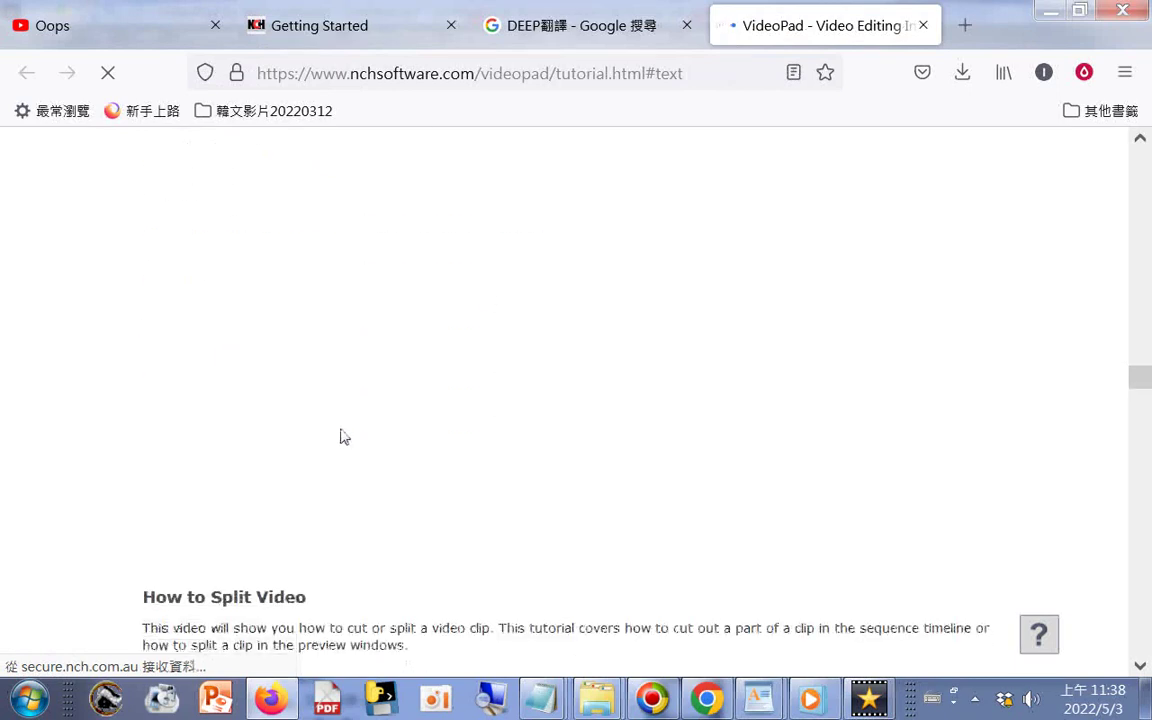
{"action": "scroll", "coordinate": [354, 428], "scroll_direction": "down", "scroll_amount": 3}
{"action": "scroll", "coordinate": [354, 428], "scroll_direction": "down", "scroll_amount": 3}
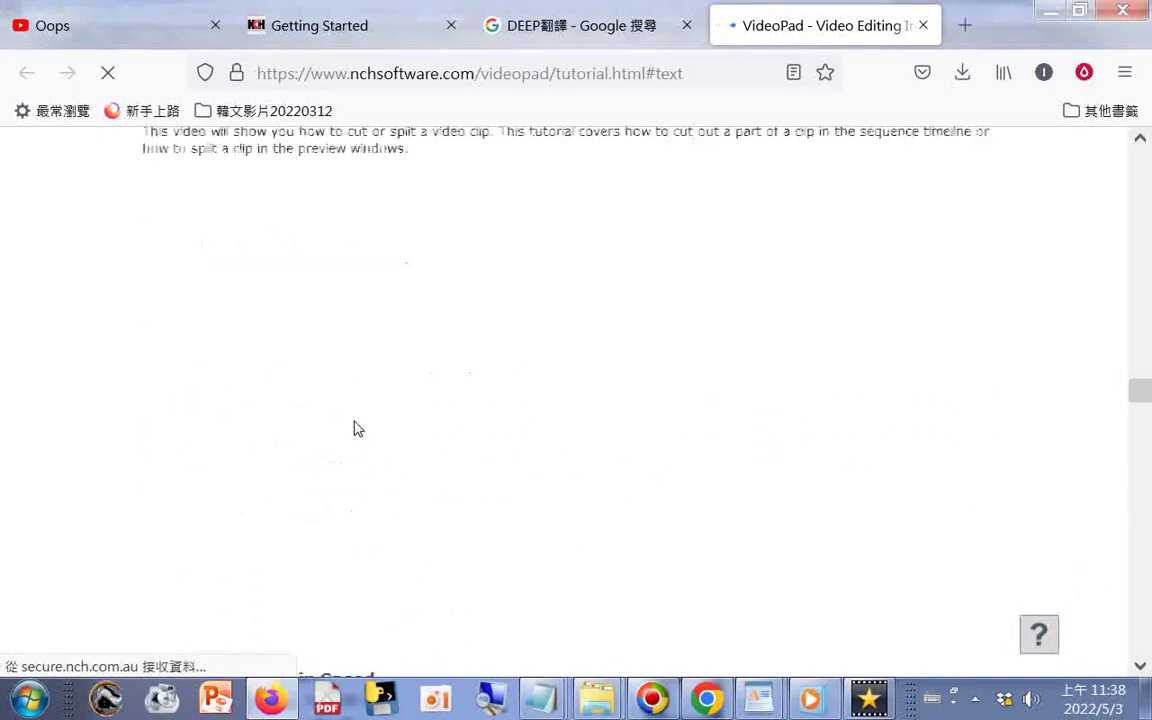
{"action": "scroll", "coordinate": [358, 424], "scroll_direction": "down", "scroll_amount": 3}
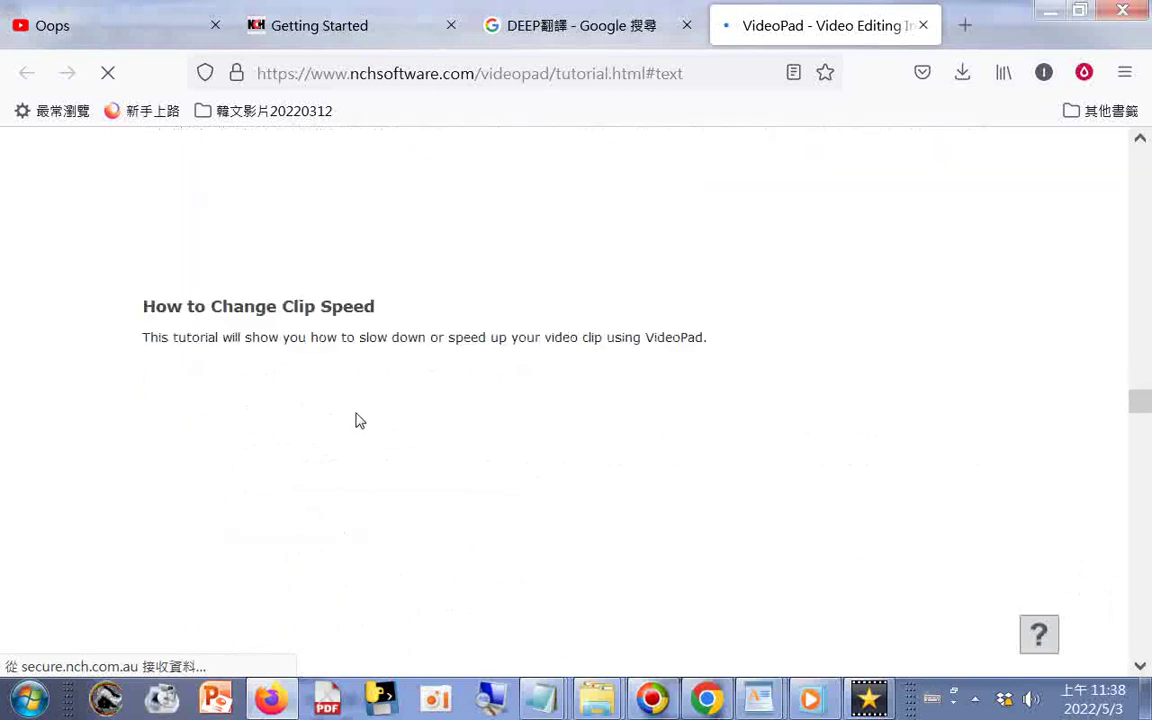
{"action": "scroll", "coordinate": [358, 421], "scroll_direction": "down", "scroll_amount": 5}
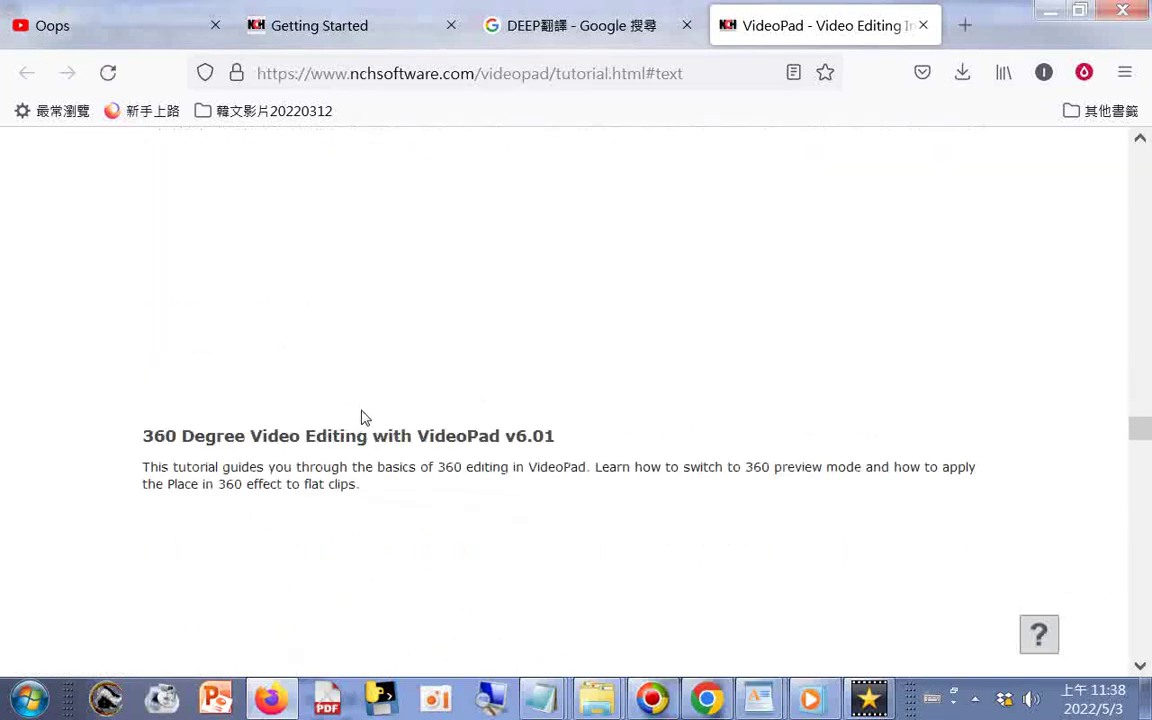
{"action": "scroll", "coordinate": [366, 417], "scroll_direction": "down", "scroll_amount": 5}
{"action": "scroll", "coordinate": [369, 412], "scroll_direction": "down", "scroll_amount": 3}
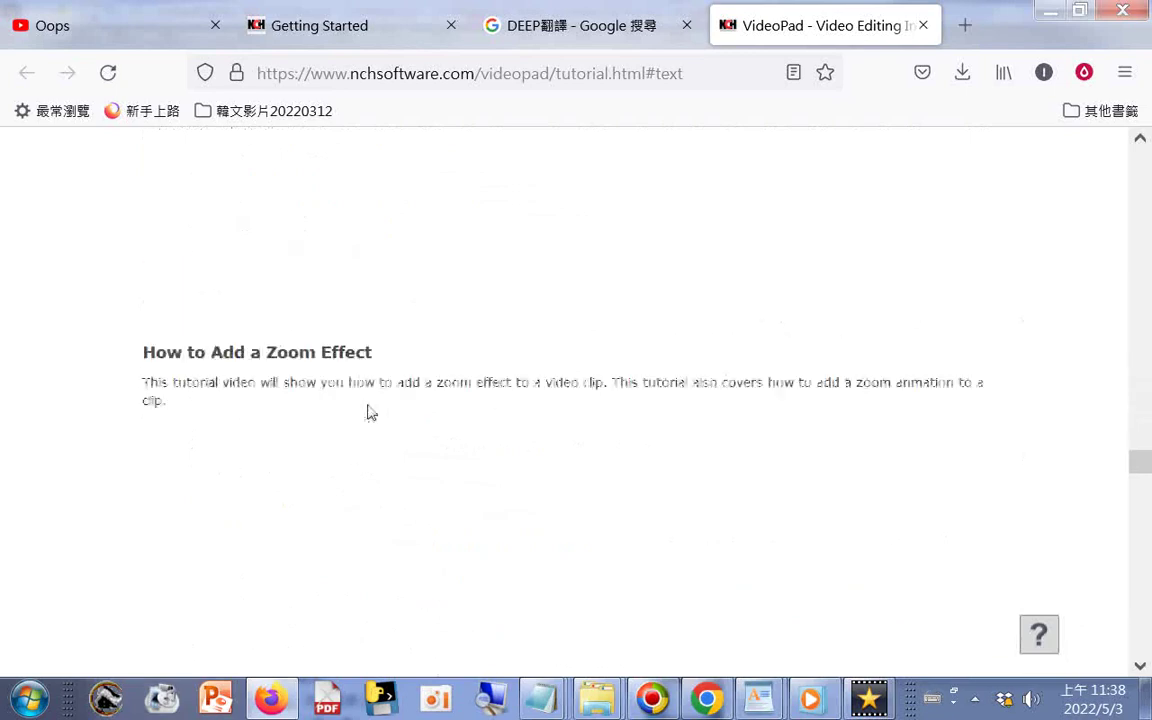
{"action": "scroll", "coordinate": [405, 350], "scroll_direction": "down", "scroll_amount": 3}
Step: Save the tutorial page to drive H: as 'VideoPad - Video Editing Introduction Video Tutorial.html20220503', copying that file name
{"action": "right_click", "coordinate": [440, 289]}
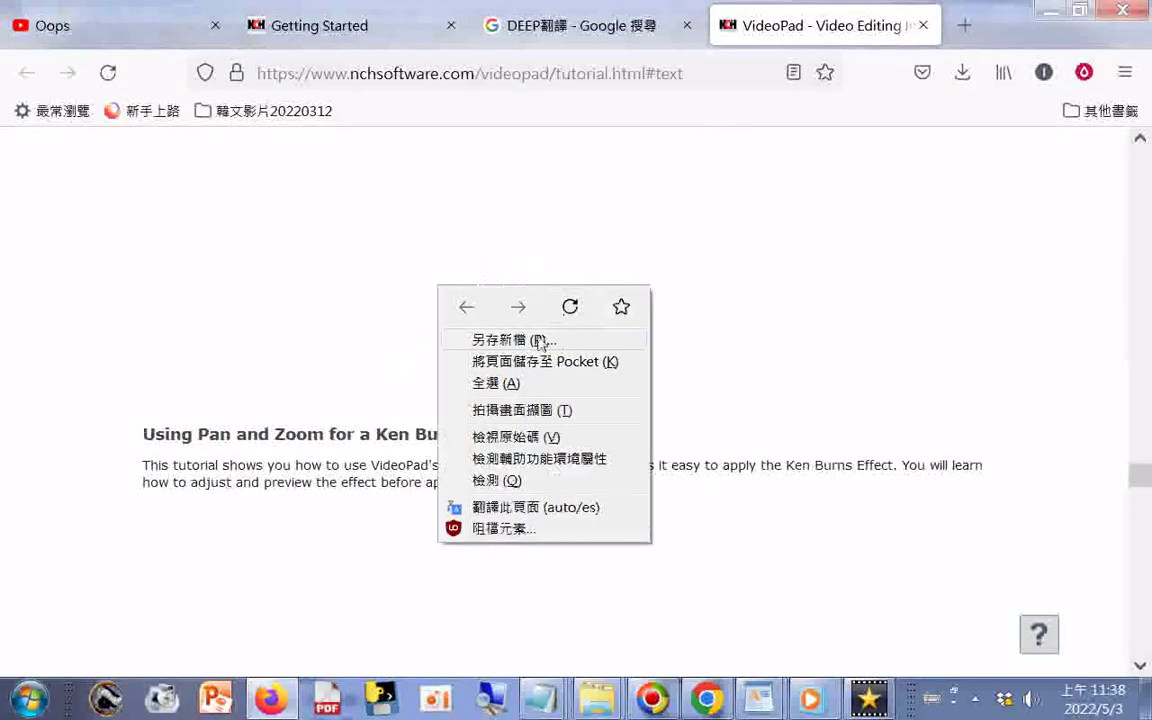
{"action": "left_click", "coordinate": [504, 340]}
{"action": "left_click", "coordinate": [561, 547]}
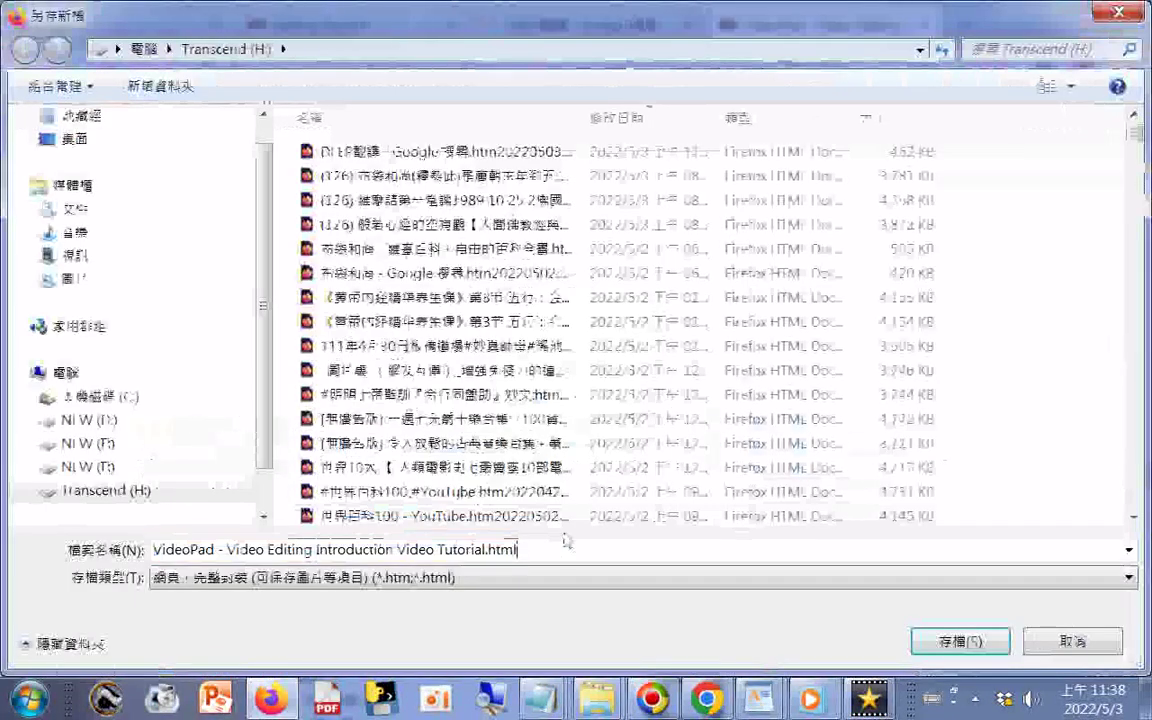
{"action": "type", "text": "20220503"}
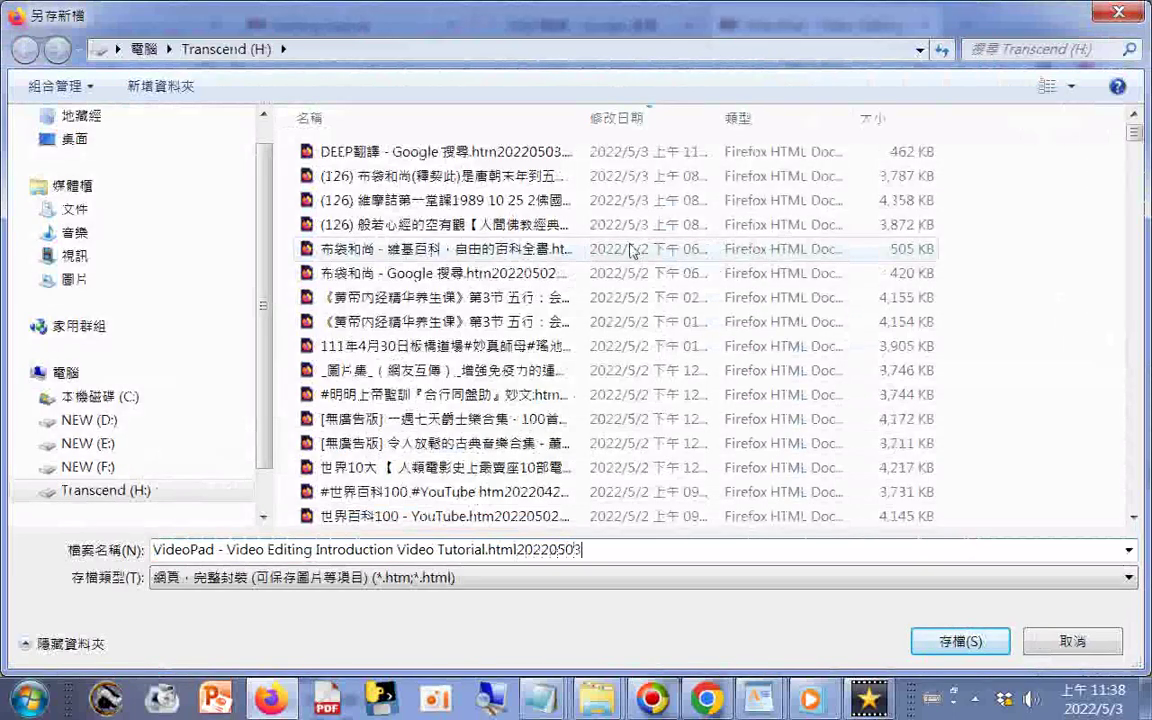
{"action": "key", "text": "ctrl+a"}
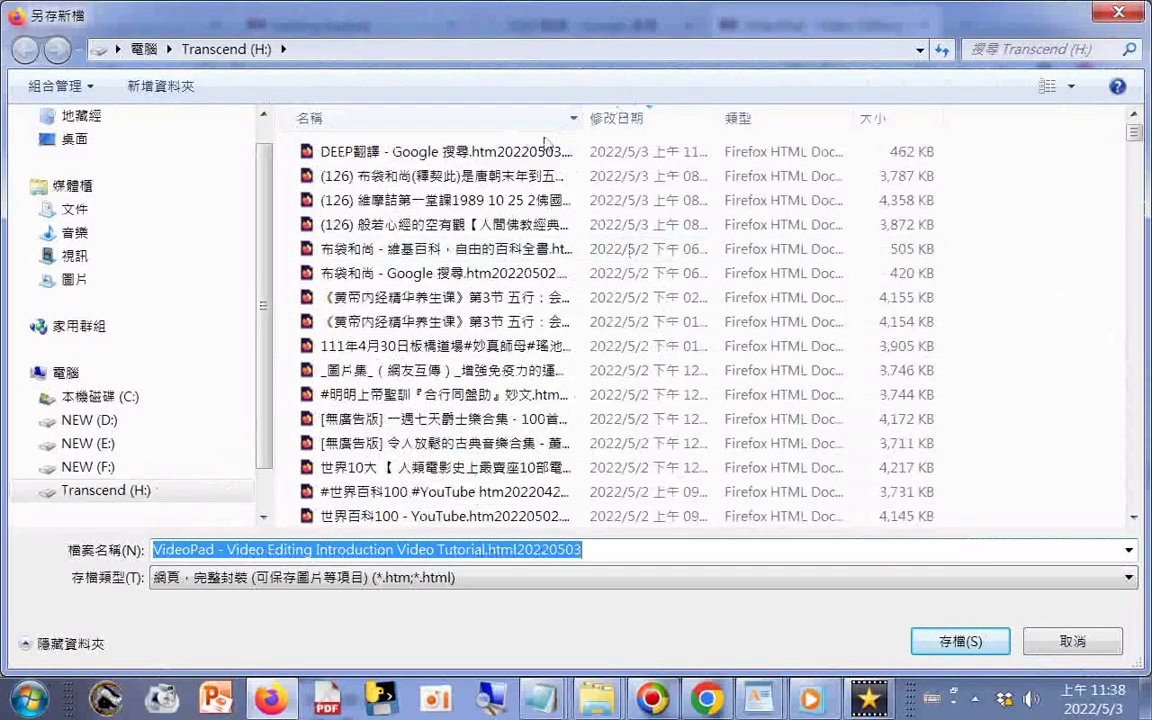
{"action": "right_click", "coordinate": [530, 549]}
{"action": "left_click", "coordinate": [530, 338]}
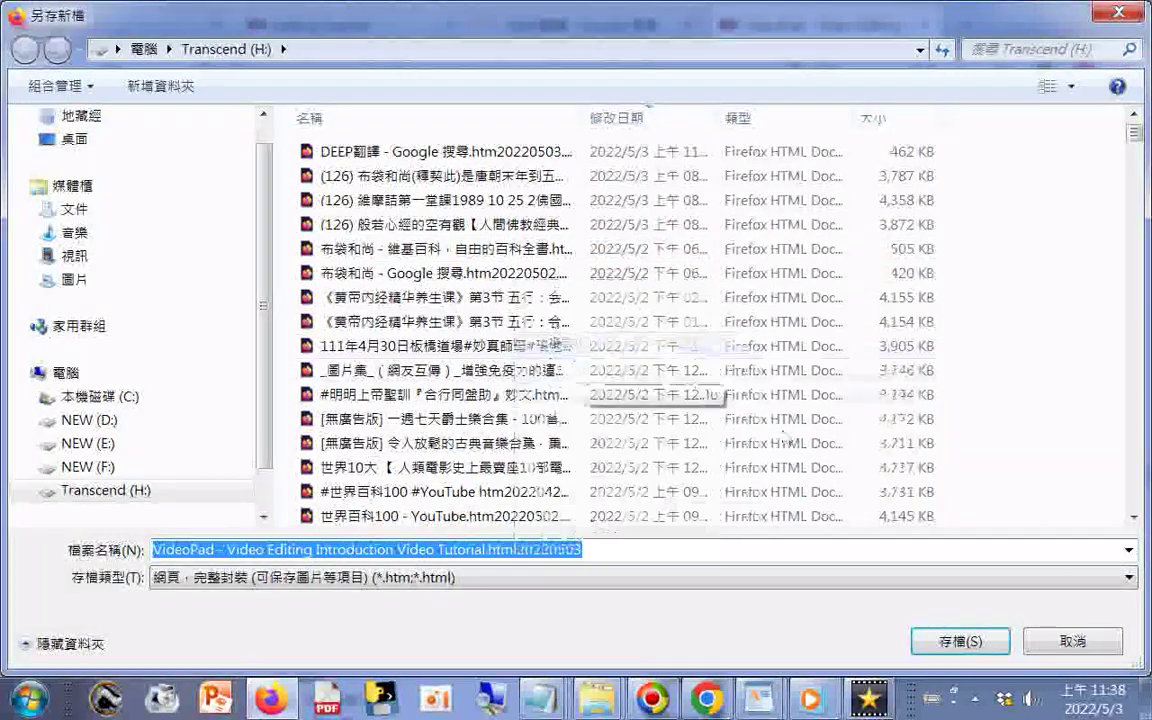
{"action": "key", "text": "Return"}
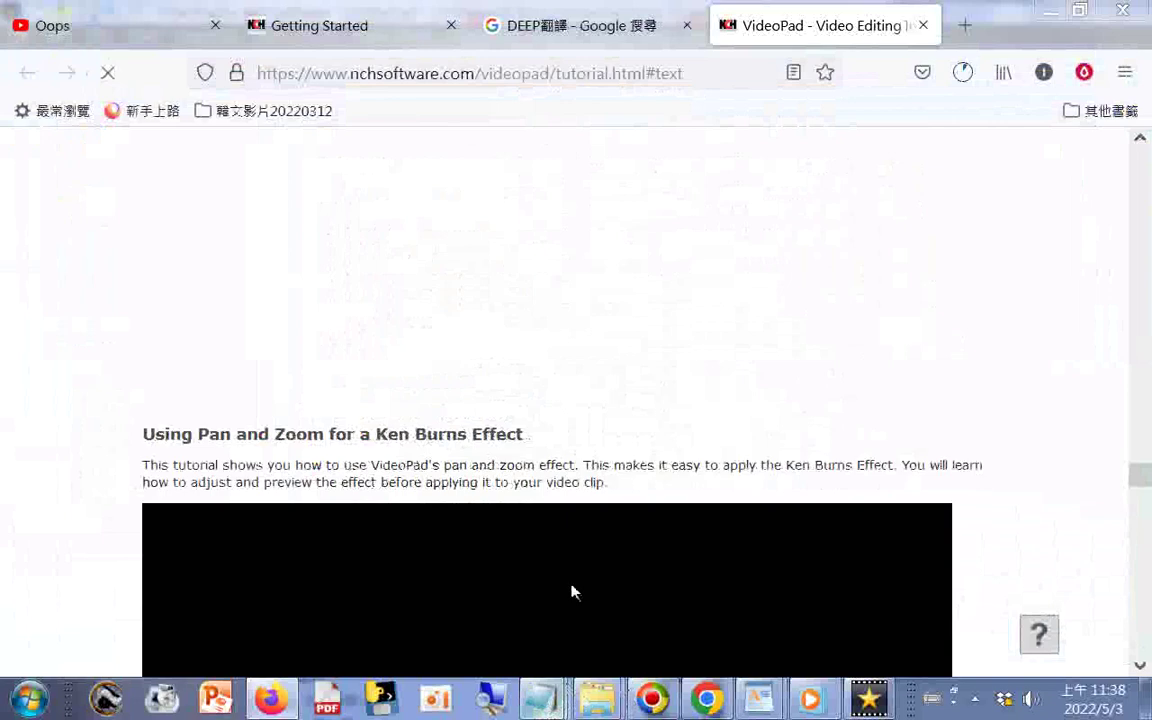
Step: At the end of the Getting Started(NCH Software)202205.txt notes, add a line of ten dots and paste the copied file name below it
{"action": "left_click", "coordinate": [541, 698]}
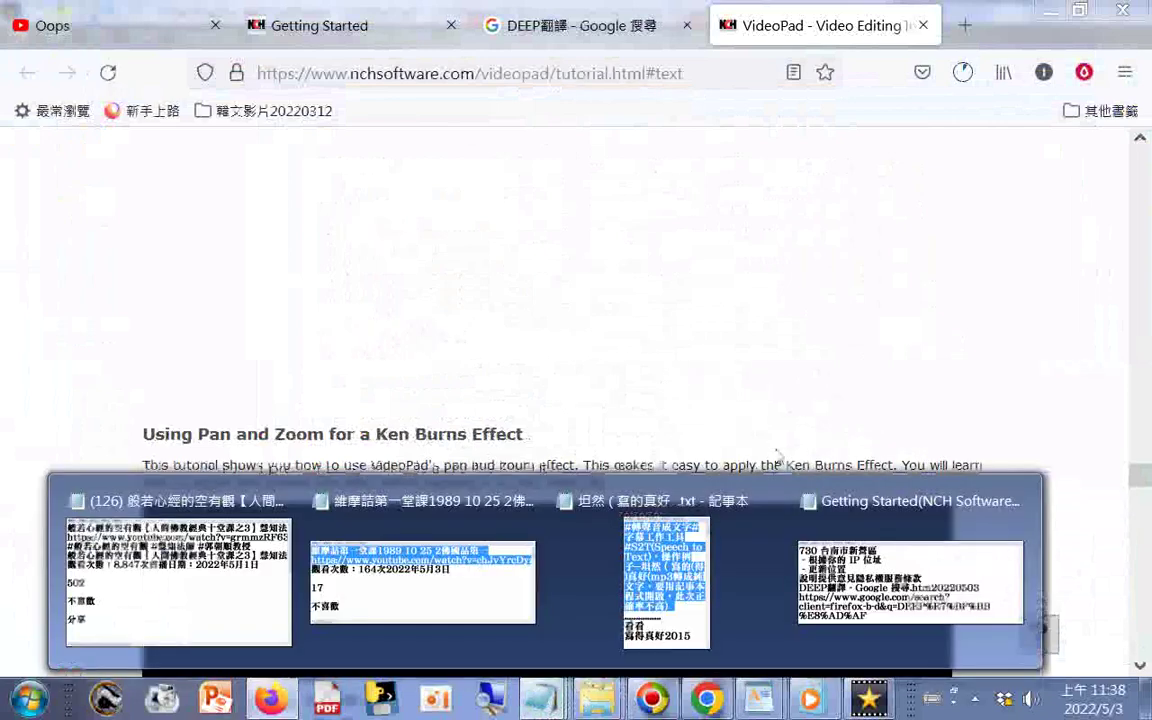
{"action": "left_click", "coordinate": [850, 530]}
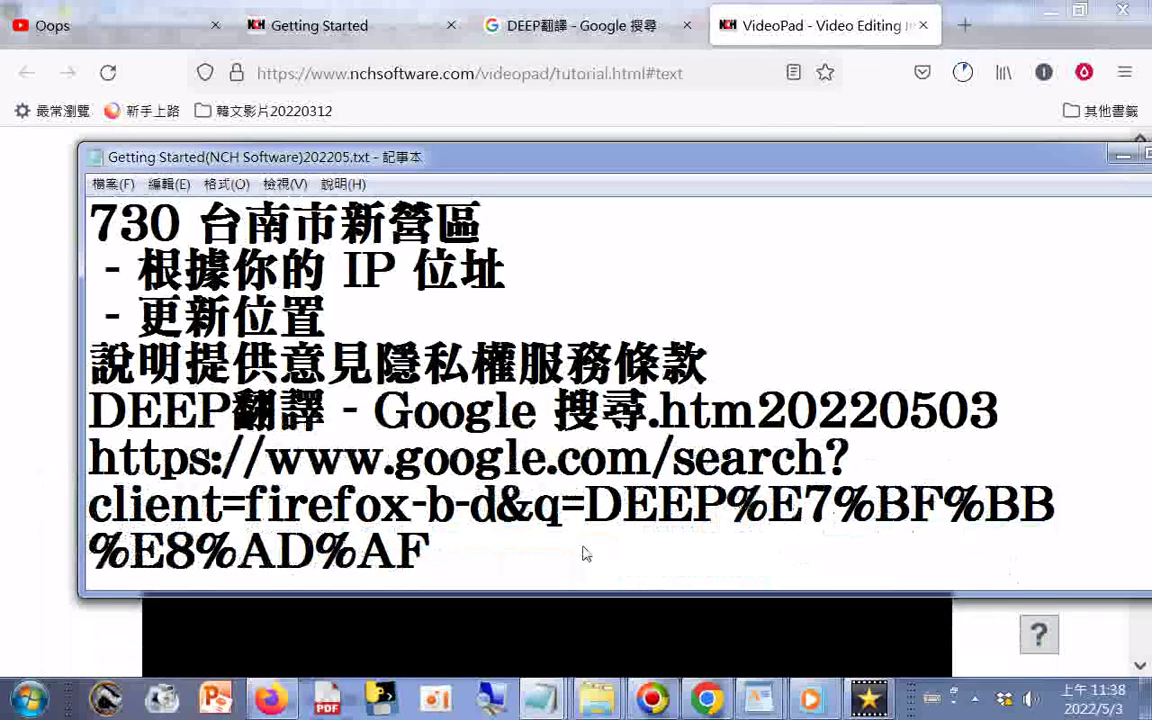
{"action": "key", "text": "Return"}
{"action": "type", "text": ".........."}
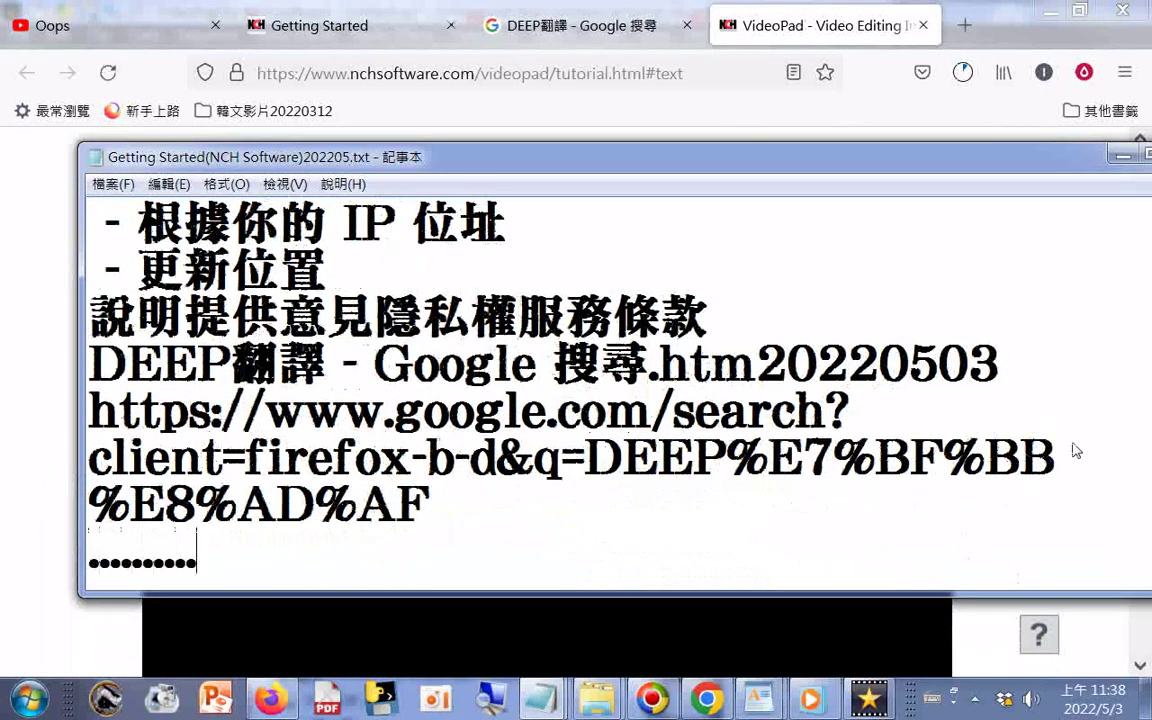
{"action": "key", "text": "Return"}
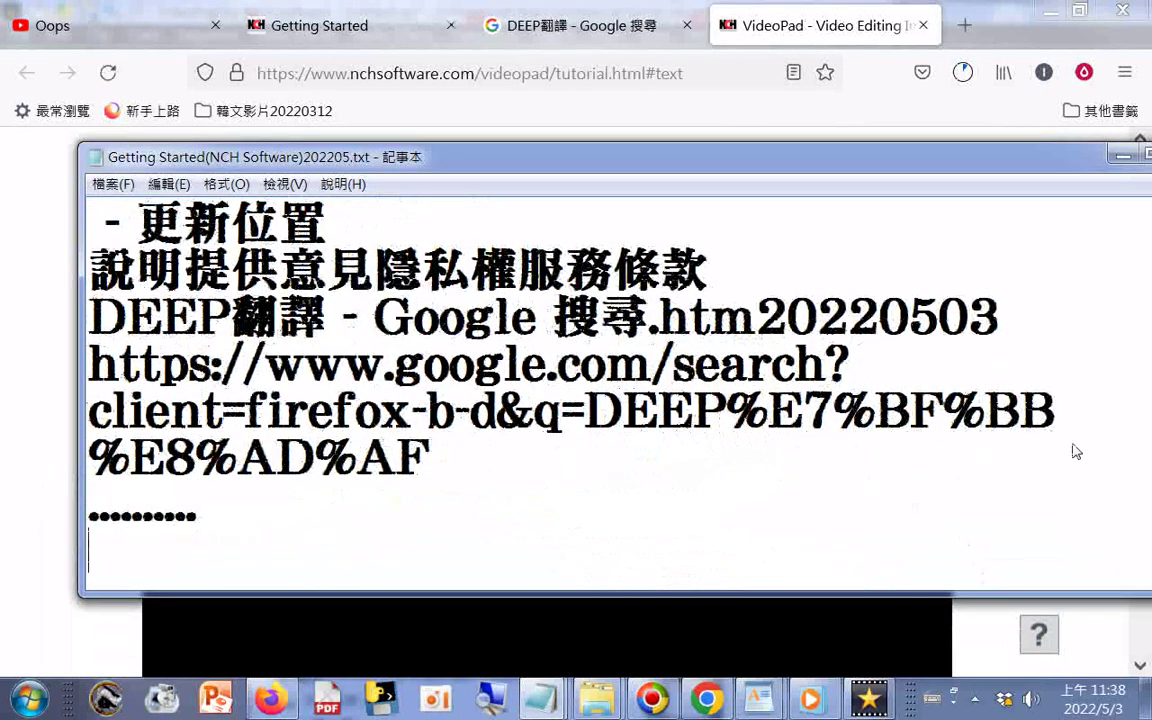
{"action": "key", "text": "ctrl+v"}
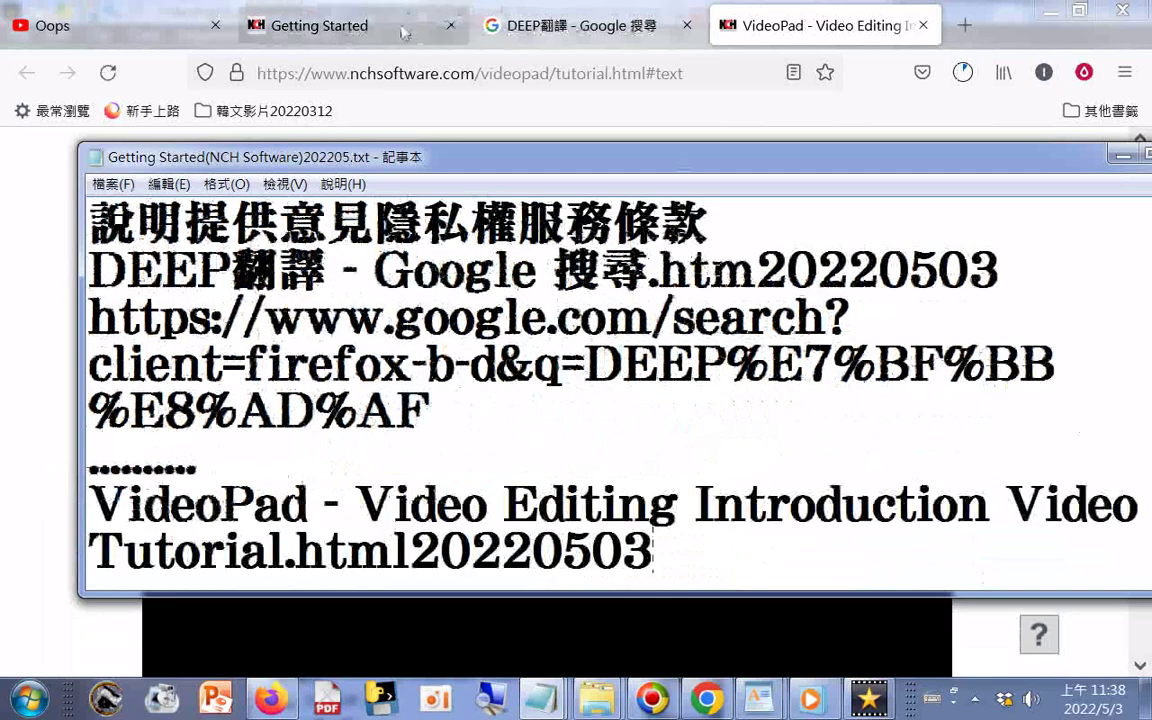
Step: Copy the tutorial web page's full text into the notes between the dotted line and the pasted file name, and save the notes
{"action": "right_click", "coordinate": [44, 289]}
{"action": "key", "text": "a"}
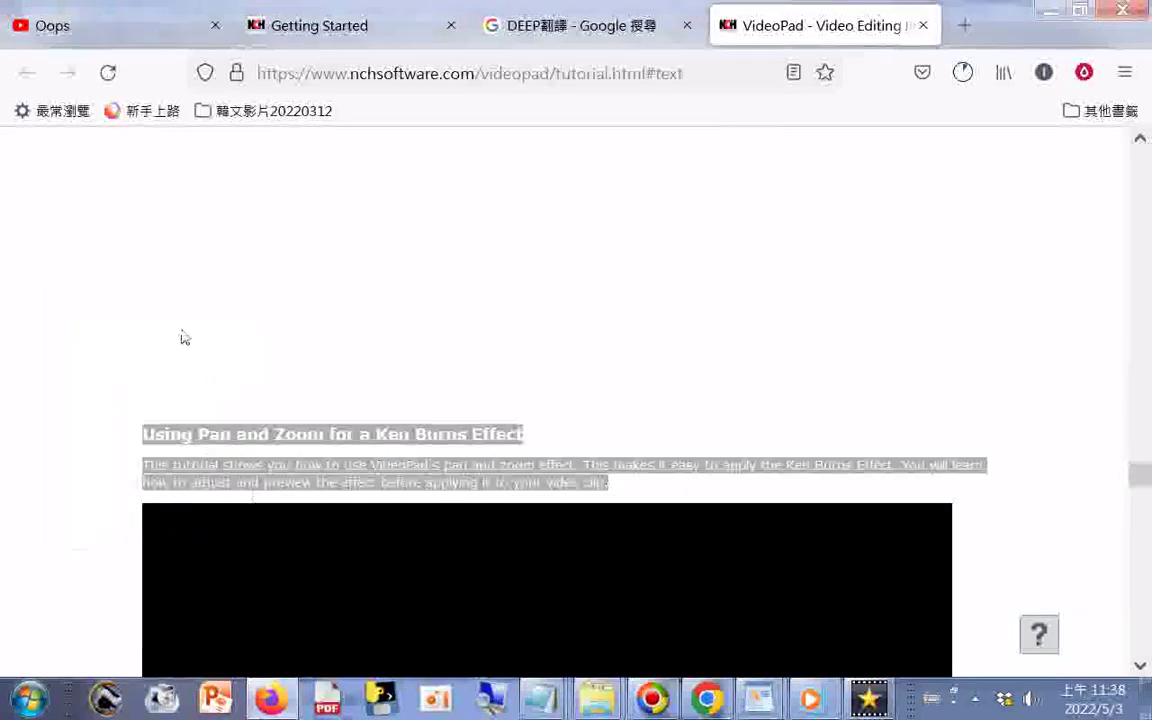
{"action": "right_click", "coordinate": [247, 438]}
{"action": "key", "text": "c"}
{"action": "left_click", "coordinate": [544, 707]}
{"action": "left_click", "coordinate": [881, 582]}
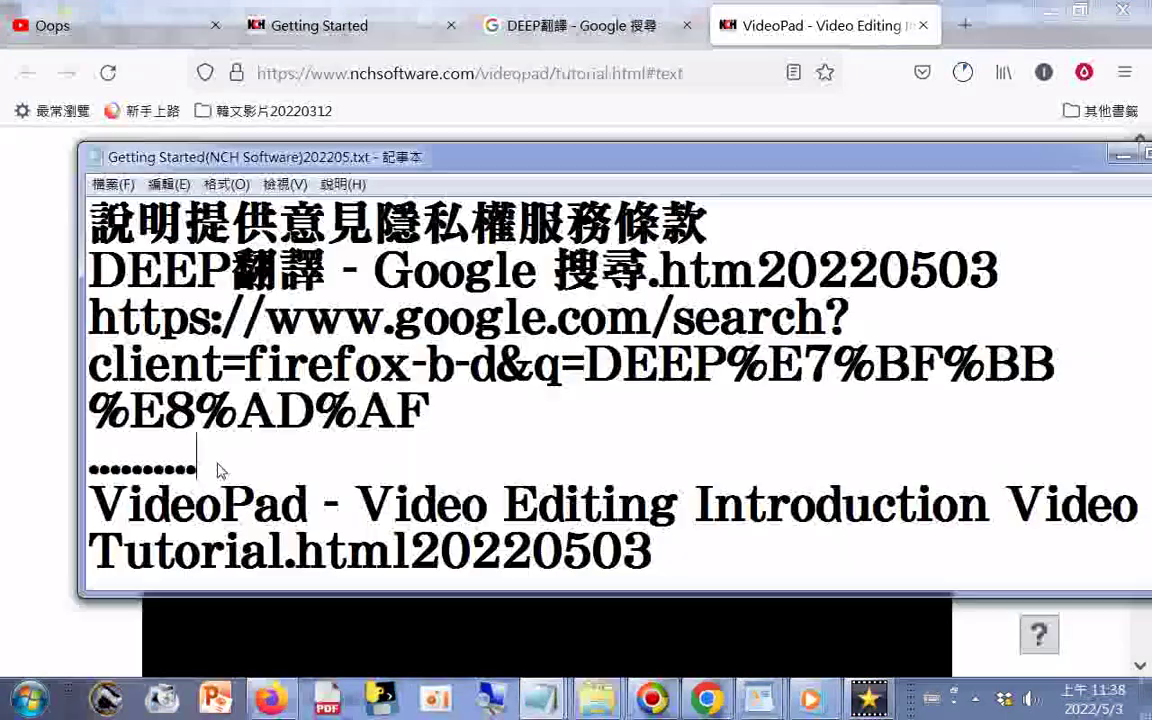
{"action": "key", "text": "Return"}
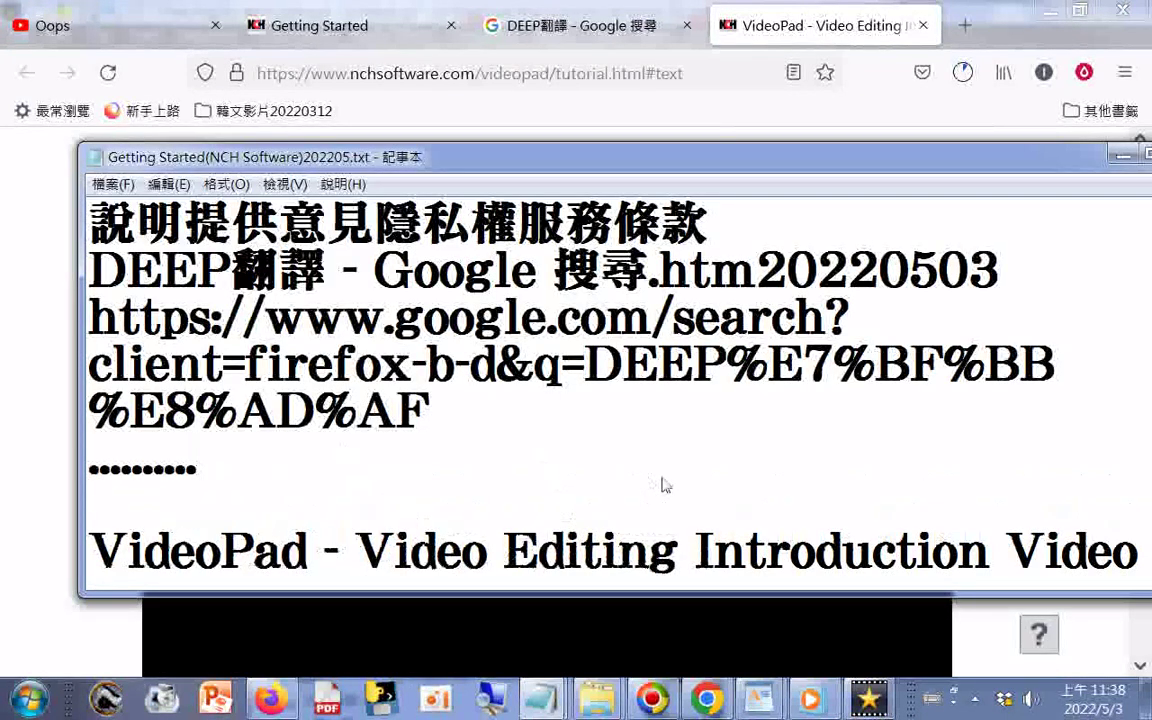
{"action": "left_click", "coordinate": [112, 184]}
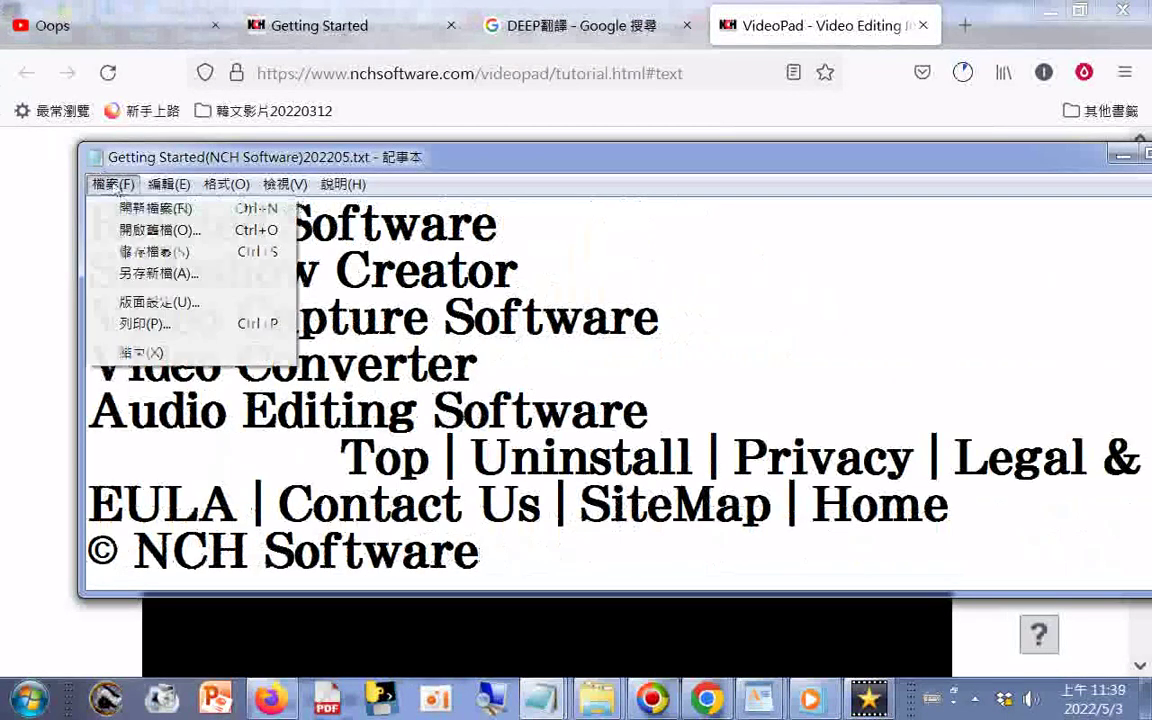
{"action": "left_click", "coordinate": [133, 252]}
Step: Look through the pasted tutorial text from its end back to its beginning, and reload the tutorial web page
{"action": "key", "text": "Page_Up"}
{"action": "key", "text": "Page_Up"}
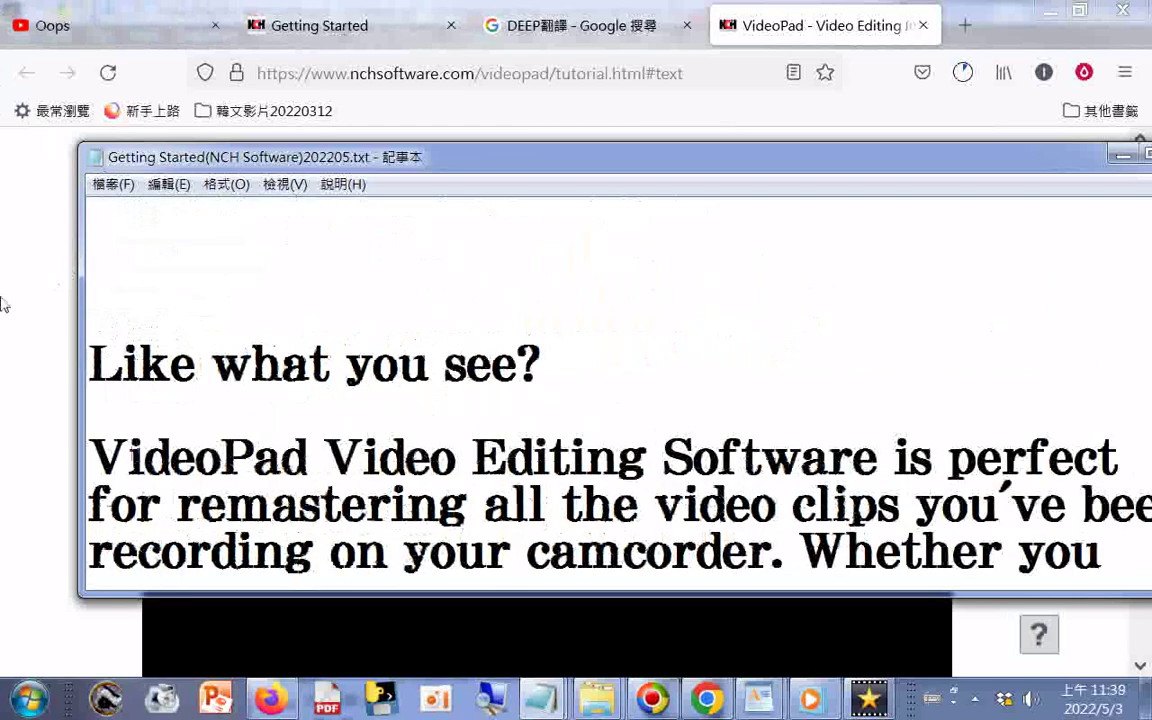
{"action": "key", "text": "Page_Up"}
{"action": "key", "text": "Page_Up"}
{"action": "key", "text": "Page_Up"}
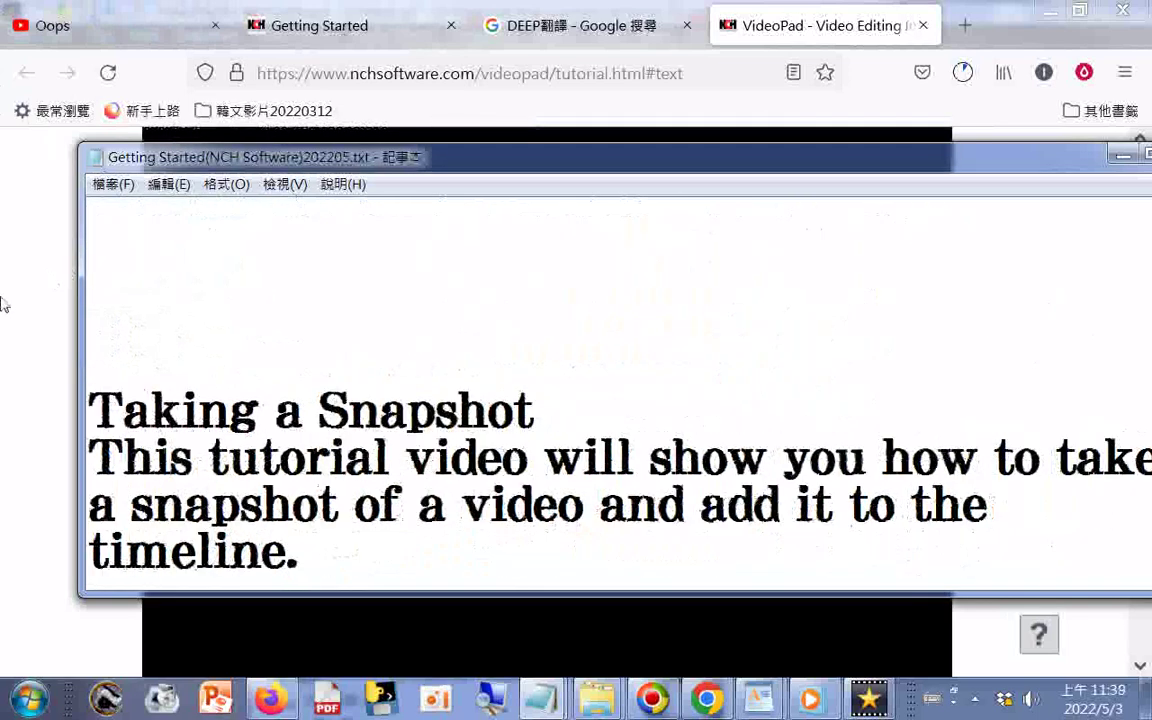
{"action": "key", "text": "Page_Up"}
{"action": "key", "text": "Page_Up"}
{"action": "key", "text": "Page_Up"}
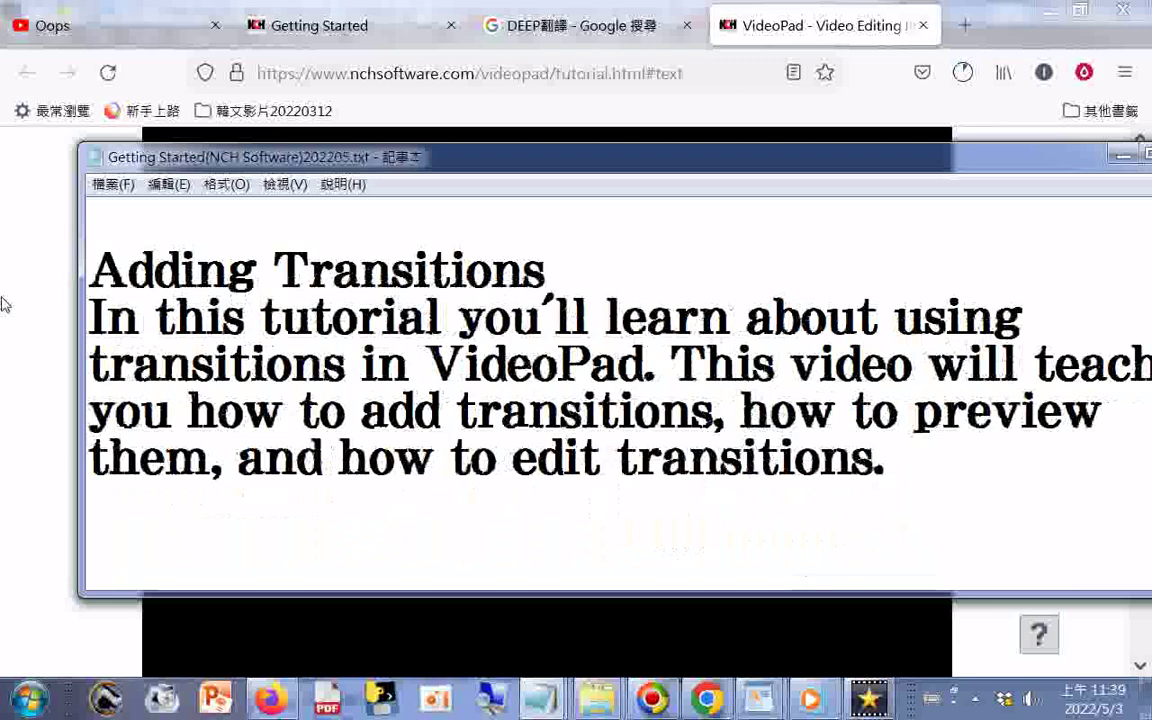
{"action": "key", "text": "Page_Up"}
{"action": "key", "text": "Page_Up"}
{"action": "key", "text": "Page_Up"}
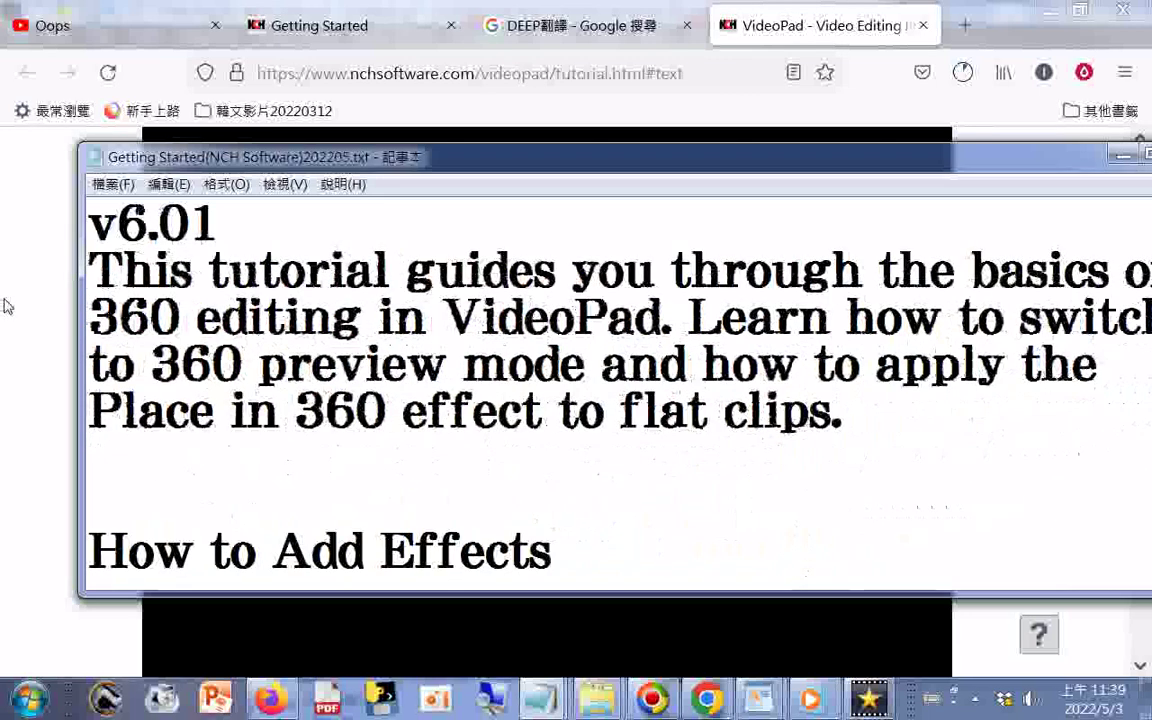
{"action": "key", "text": "Page_Up"}
{"action": "key", "text": "Page_Up"}
{"action": "key", "text": "Page_Up"}
{"action": "key", "text": "Page_Up"}
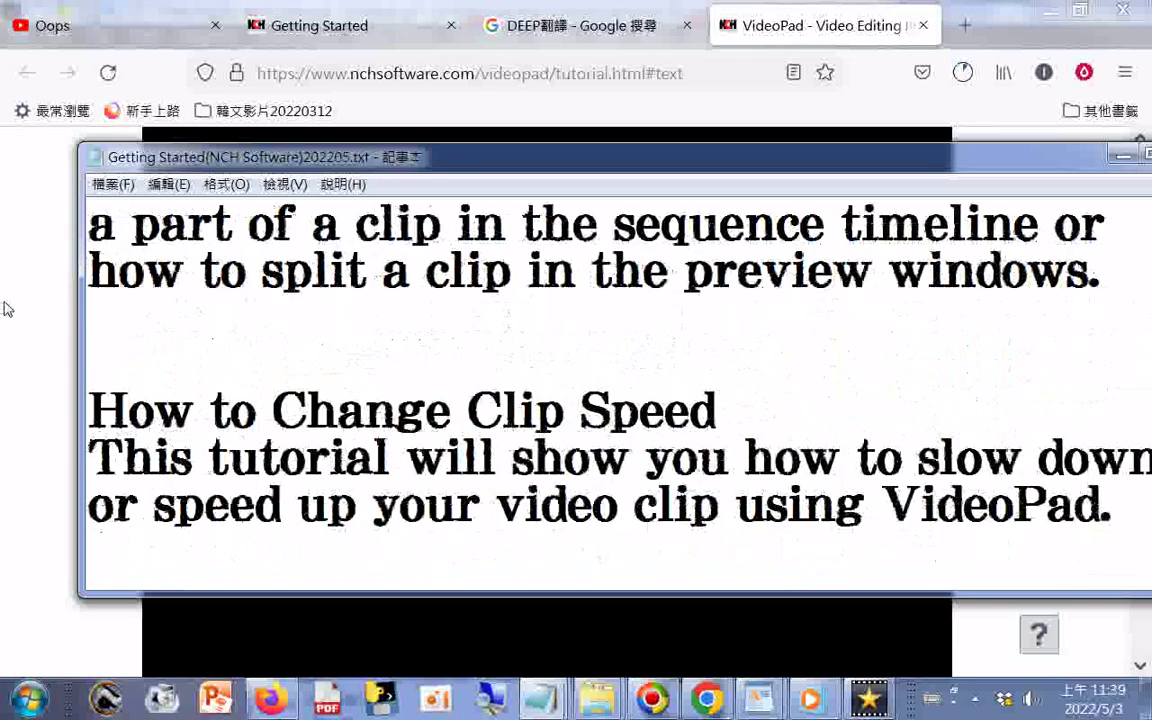
{"action": "key", "text": "Page_Up"}
{"action": "key", "text": "Page_Up"}
{"action": "key", "text": "Page_Up"}
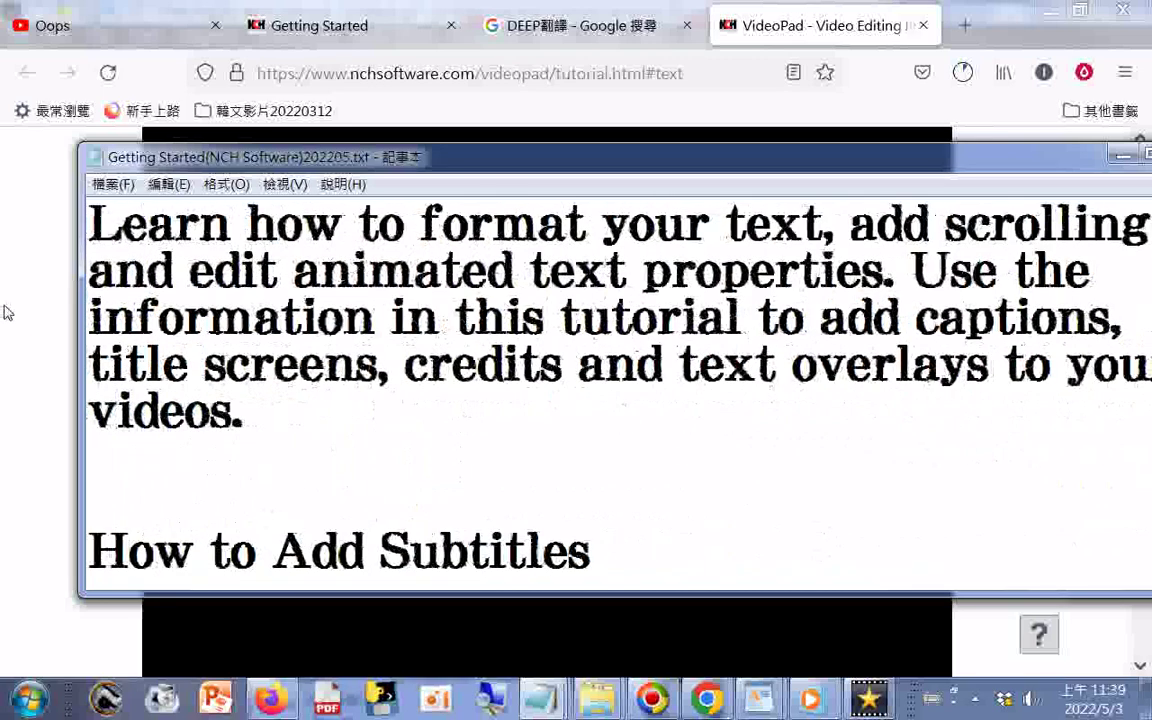
{"action": "key", "text": "Page_Up"}
{"action": "key", "text": "Page_Up"}
{"action": "key", "text": "Page_Up"}
{"action": "key", "text": "Page_Up"}
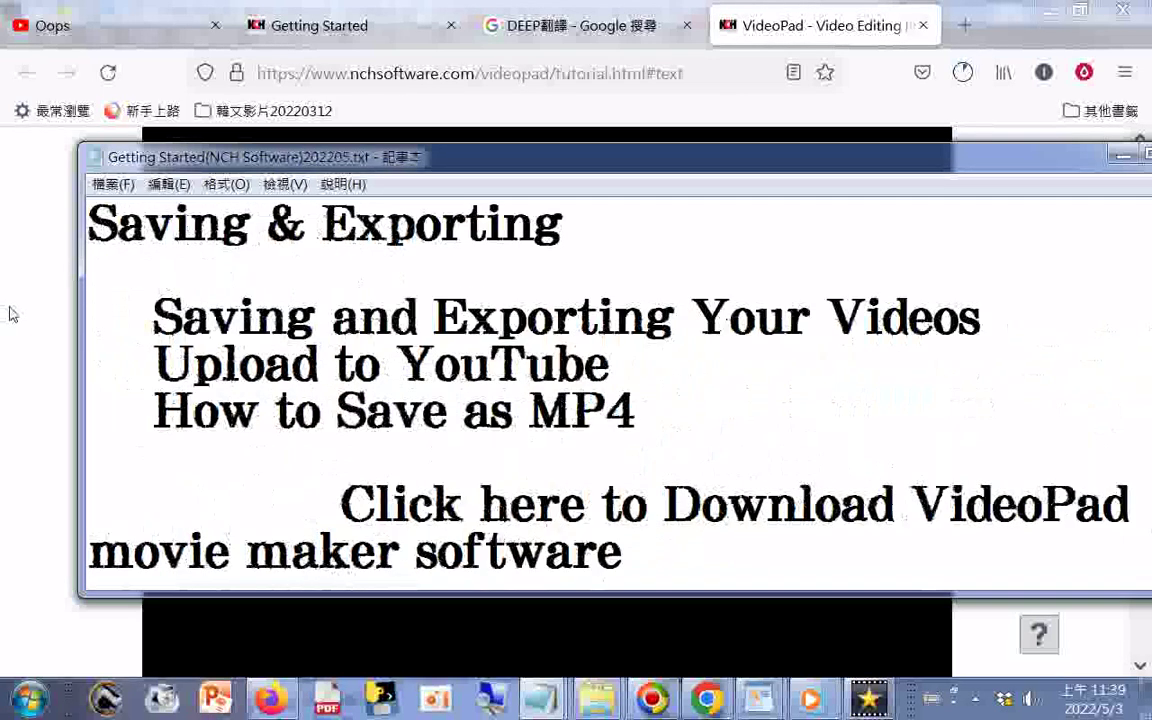
{"action": "key", "text": "Page_Up"}
{"action": "key", "text": "Page_Up"}
{"action": "key", "text": "Page_Up"}
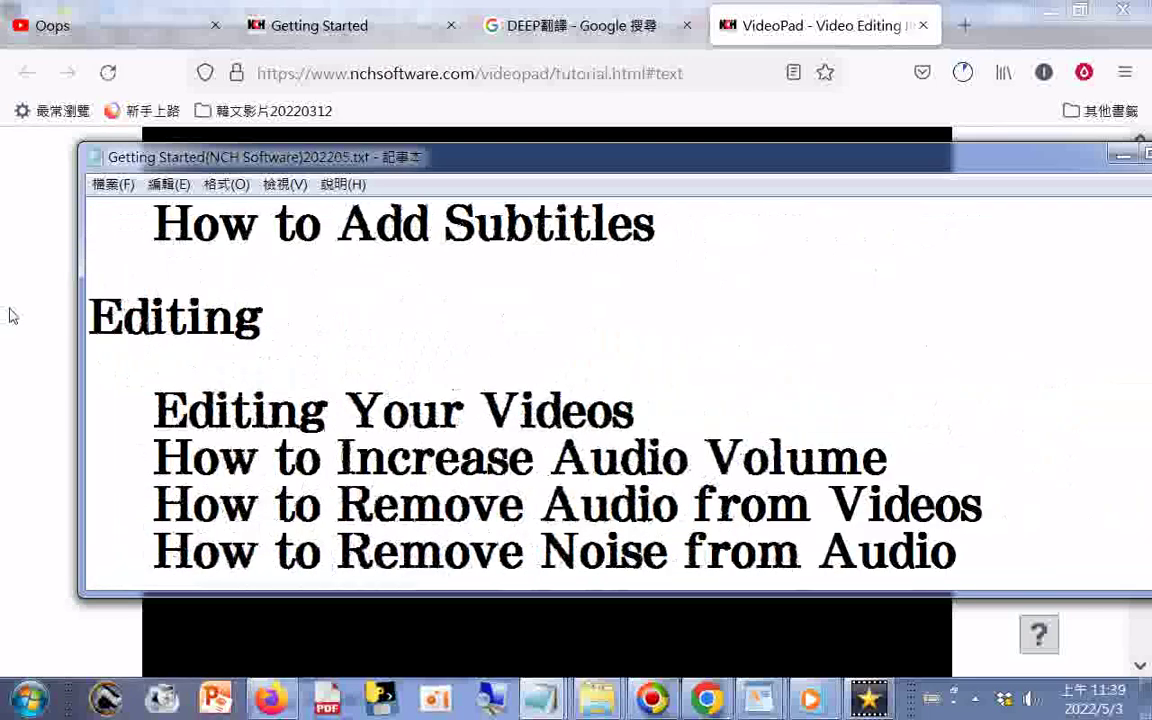
{"action": "key", "text": "Page_Up"}
{"action": "key", "text": "Page_Up"}
{"action": "key", "text": "Page_Up"}
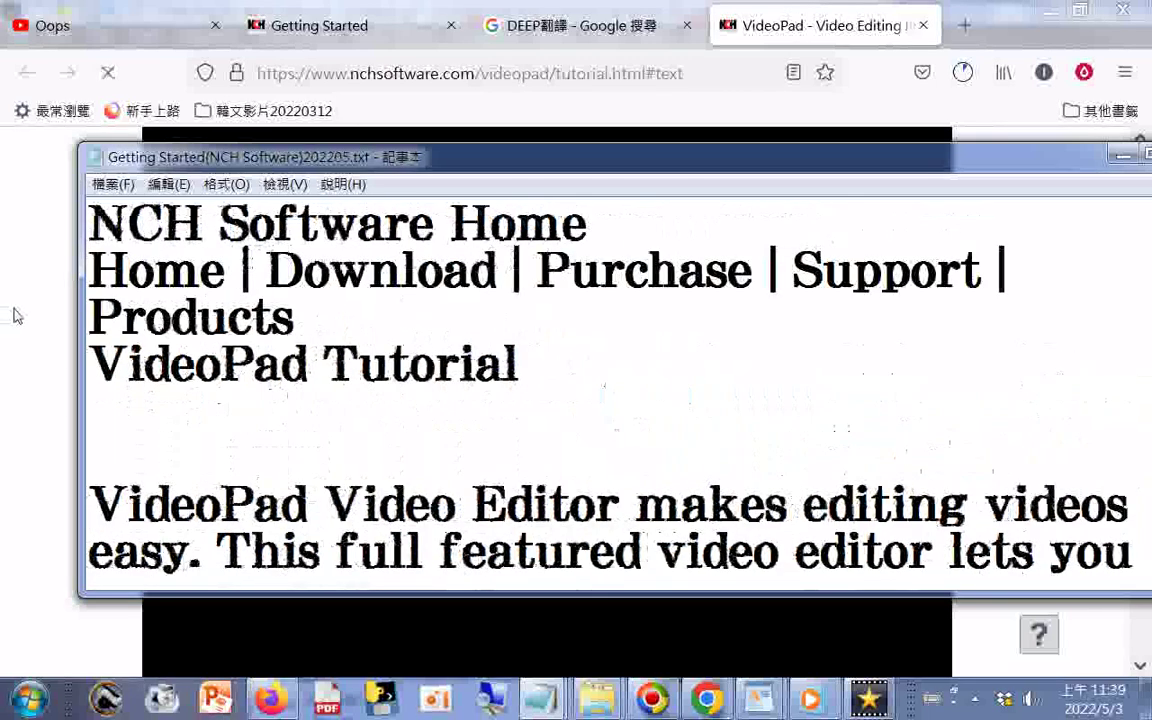
{"action": "left_click", "coordinate": [8, 318]}
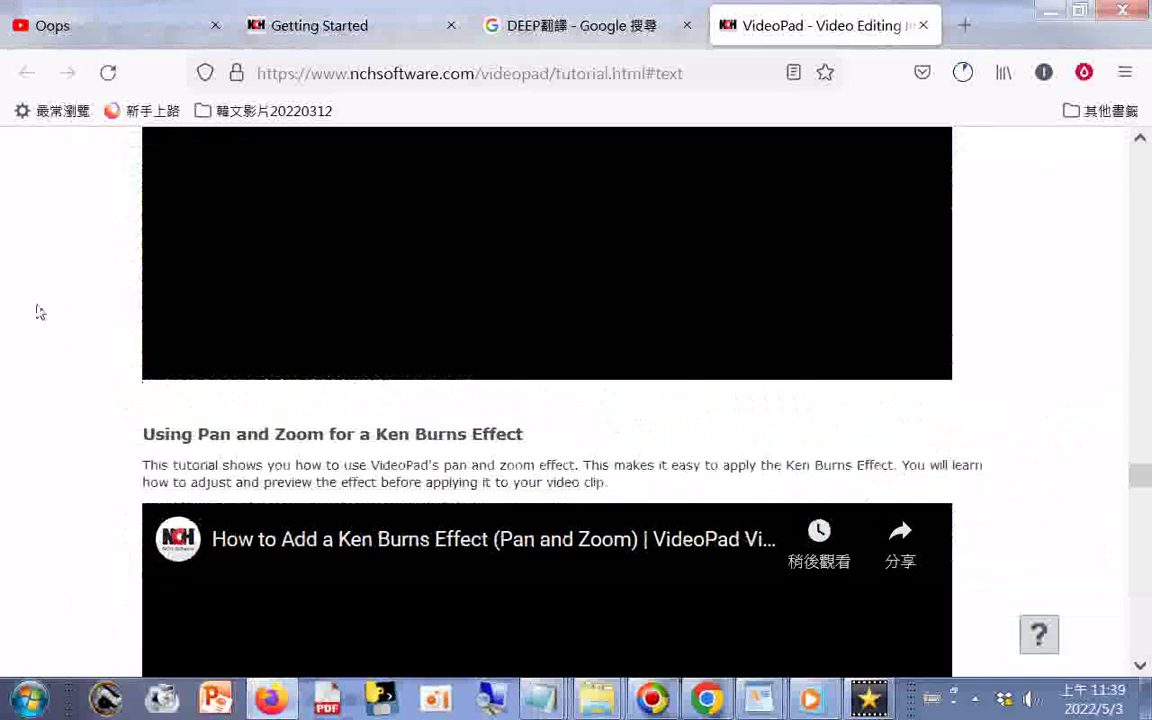
{"action": "key", "text": "F5"}
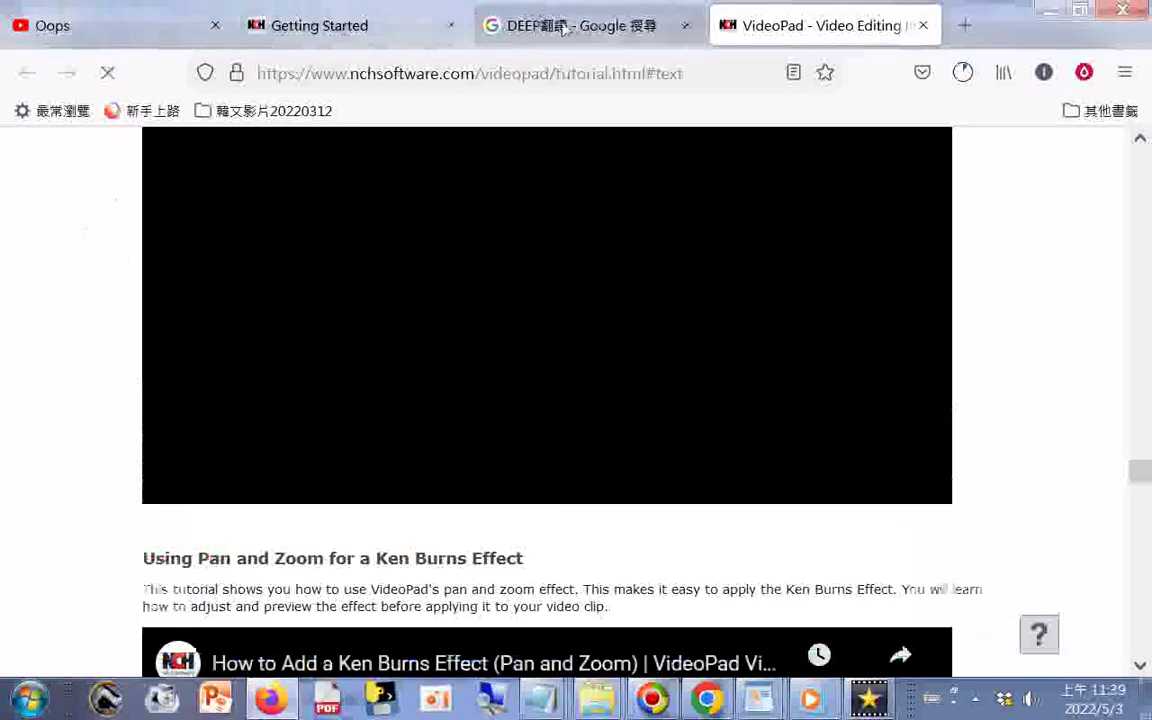
Step: Switch to VideoPad and add a text clip reading 'text' at the playhead on the next overlay video track
{"action": "left_click", "coordinate": [872, 702]}
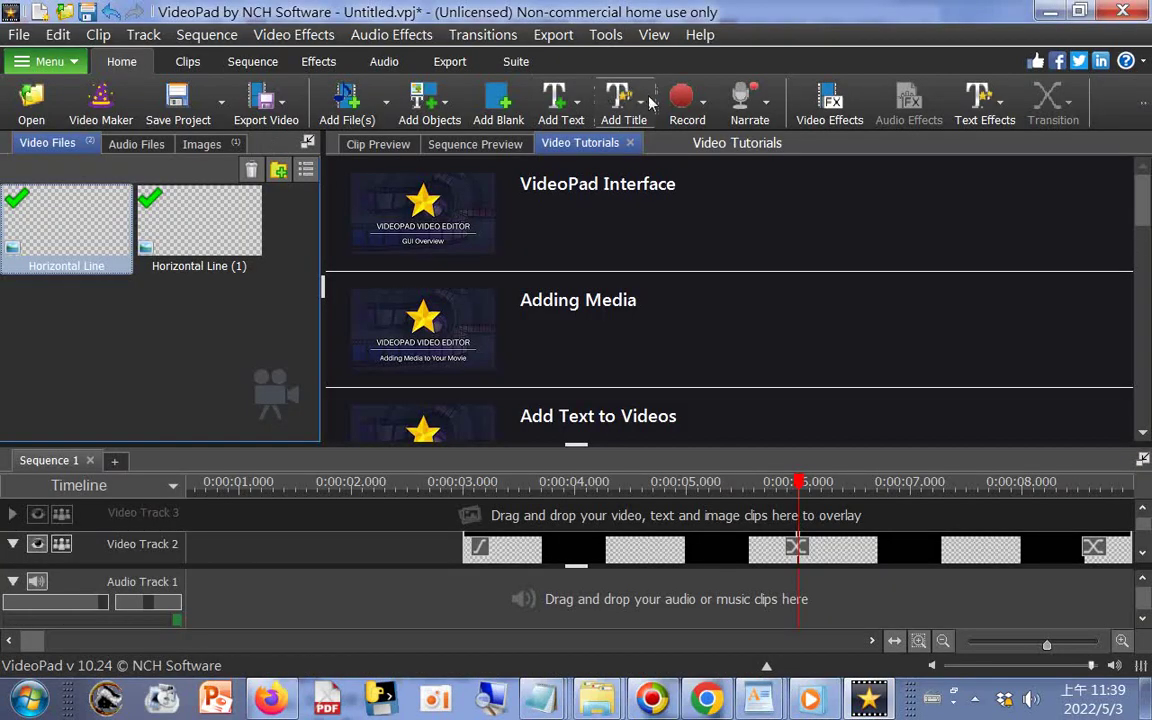
{"action": "left_click", "coordinate": [566, 104]}
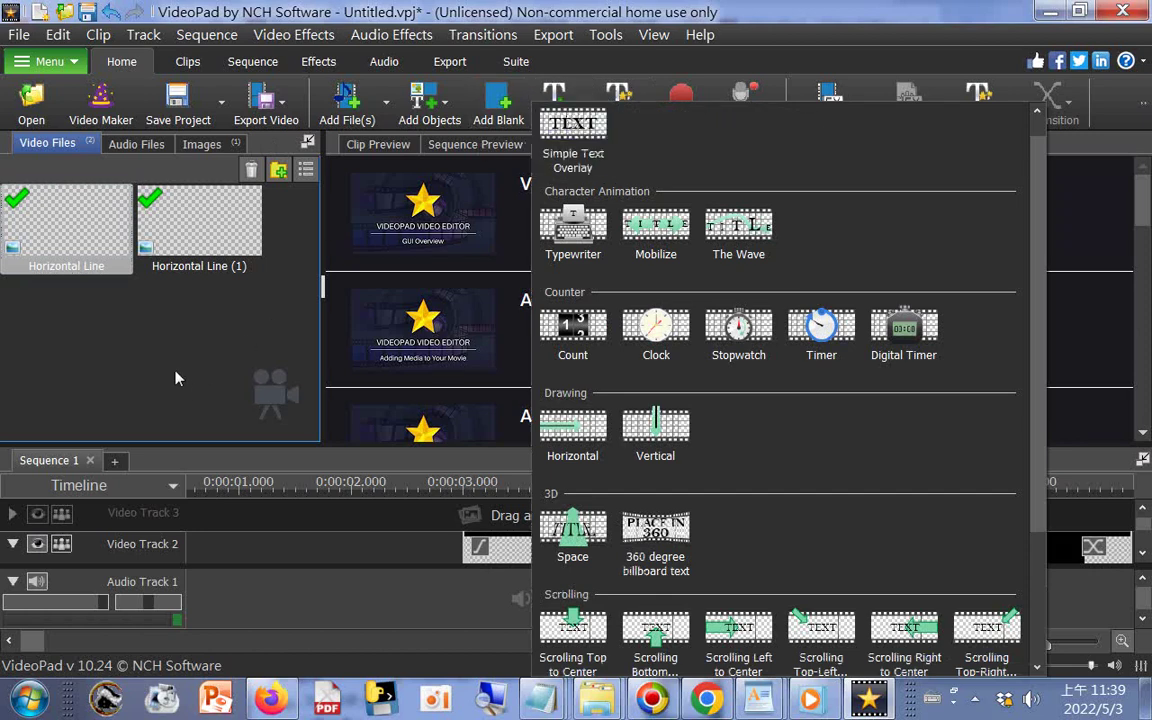
{"action": "left_click", "coordinate": [139, 320]}
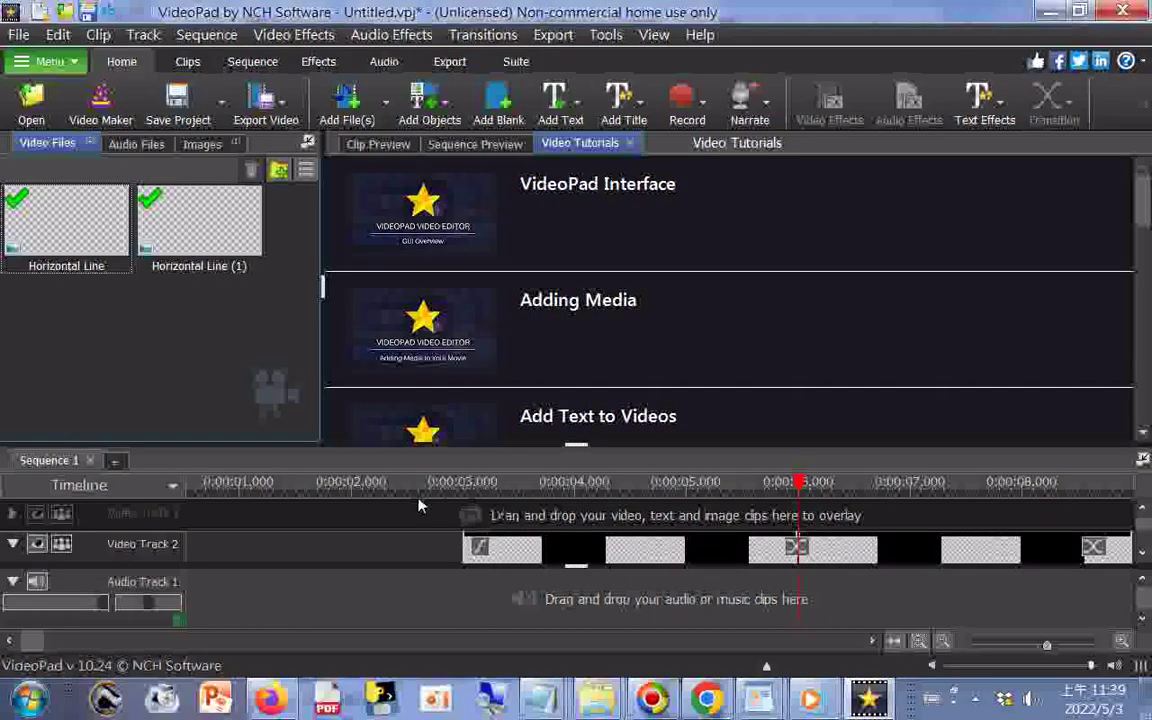
{"action": "left_click", "coordinate": [976, 105]}
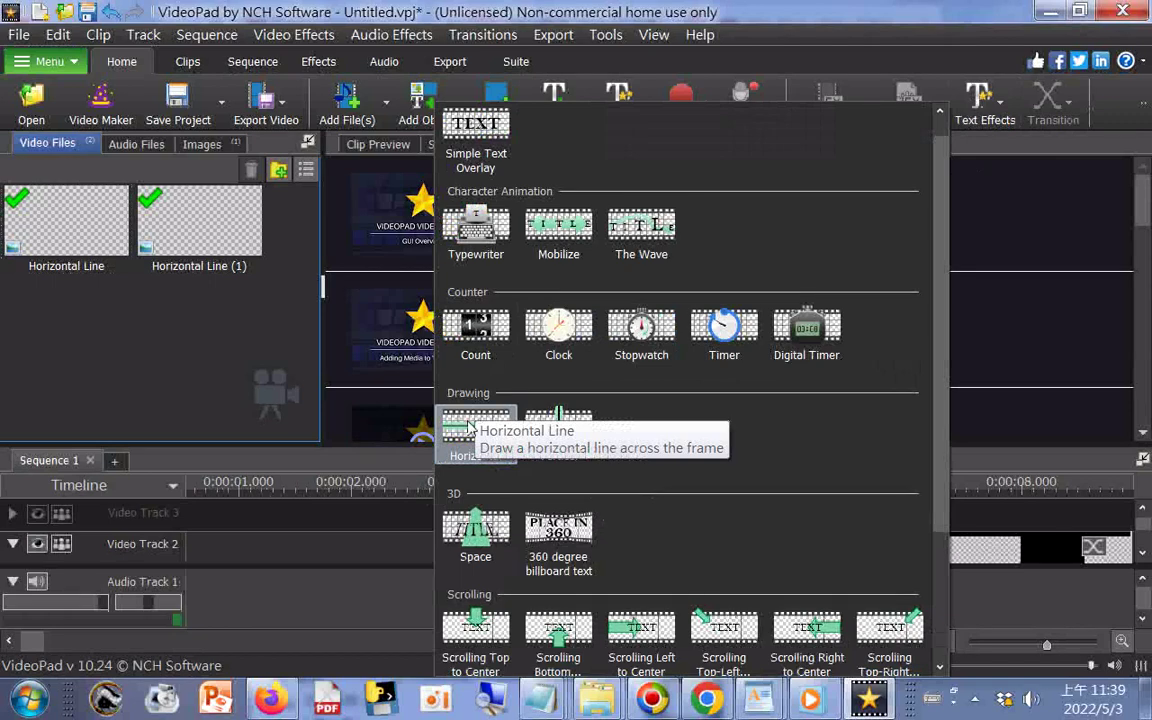
{"action": "left_click", "coordinate": [575, 541]}
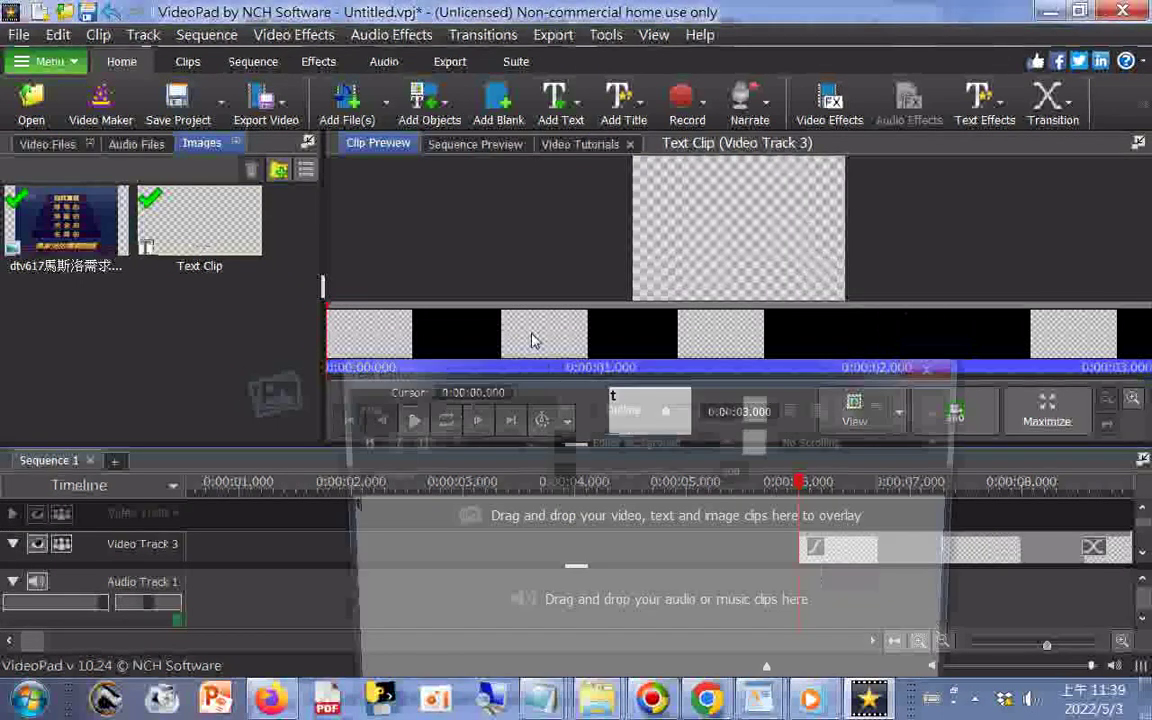
{"action": "type", "text": "t"}
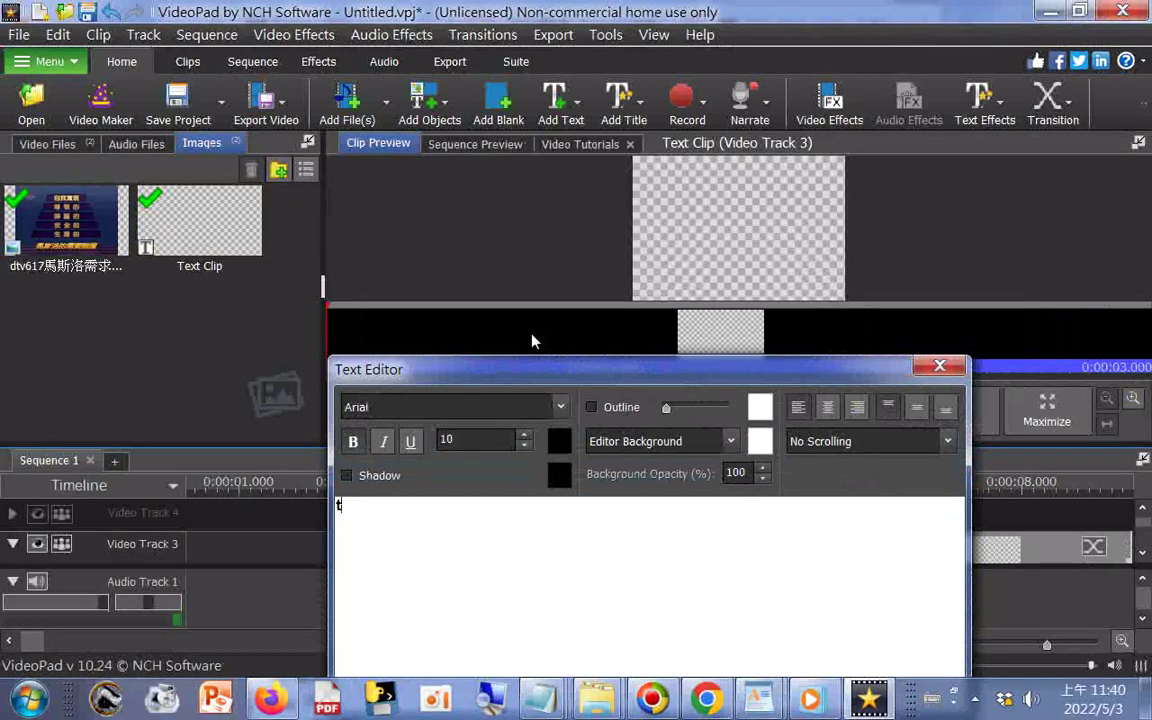
{"action": "type", "text": "ext"}
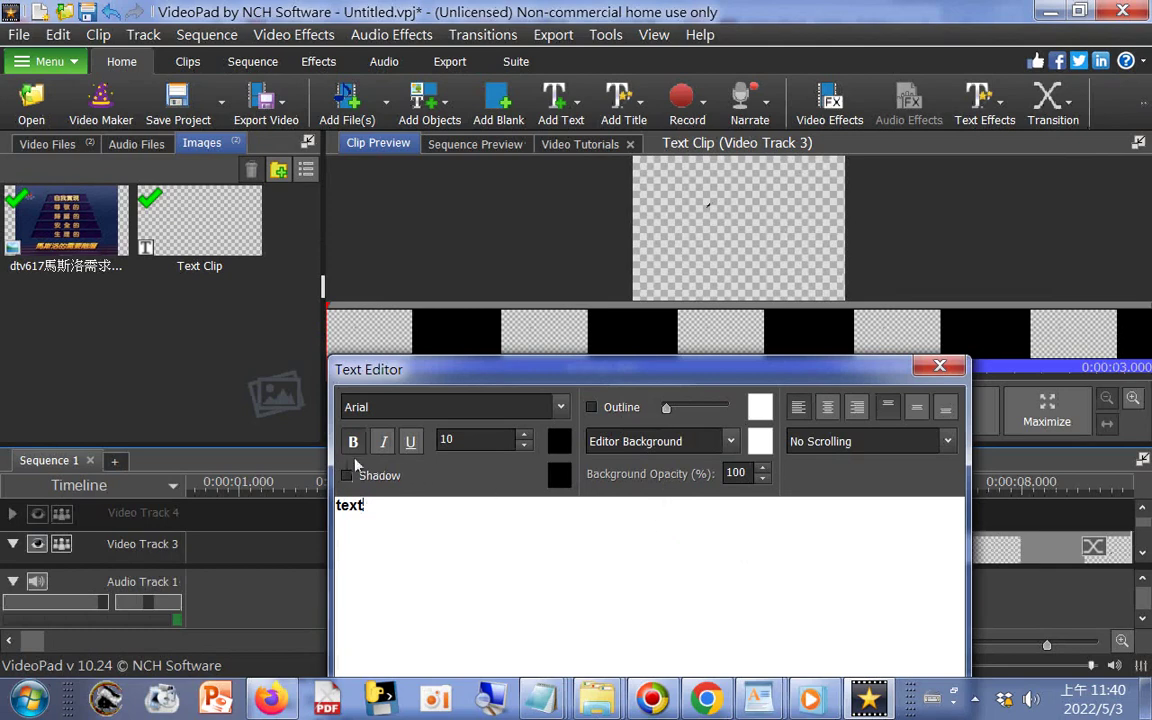
Step: Set the text clip's background mode to Text Background and close the text editor
{"action": "left_click", "coordinate": [641, 445]}
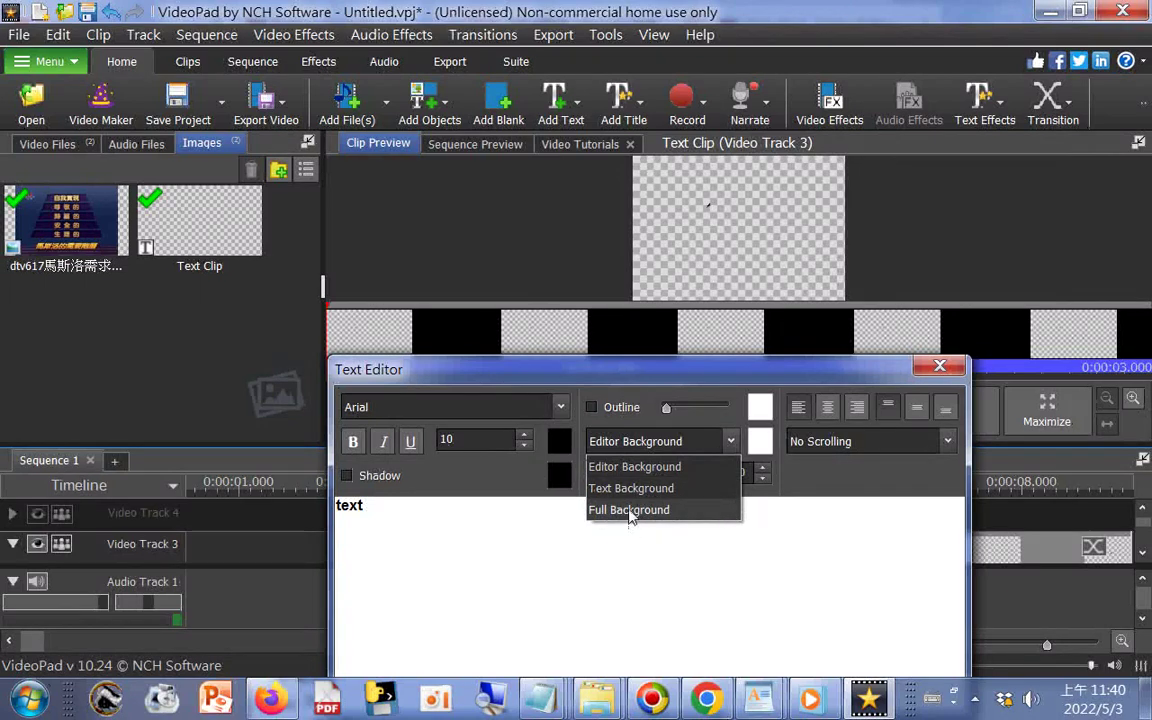
{"action": "left_click", "coordinate": [632, 488]}
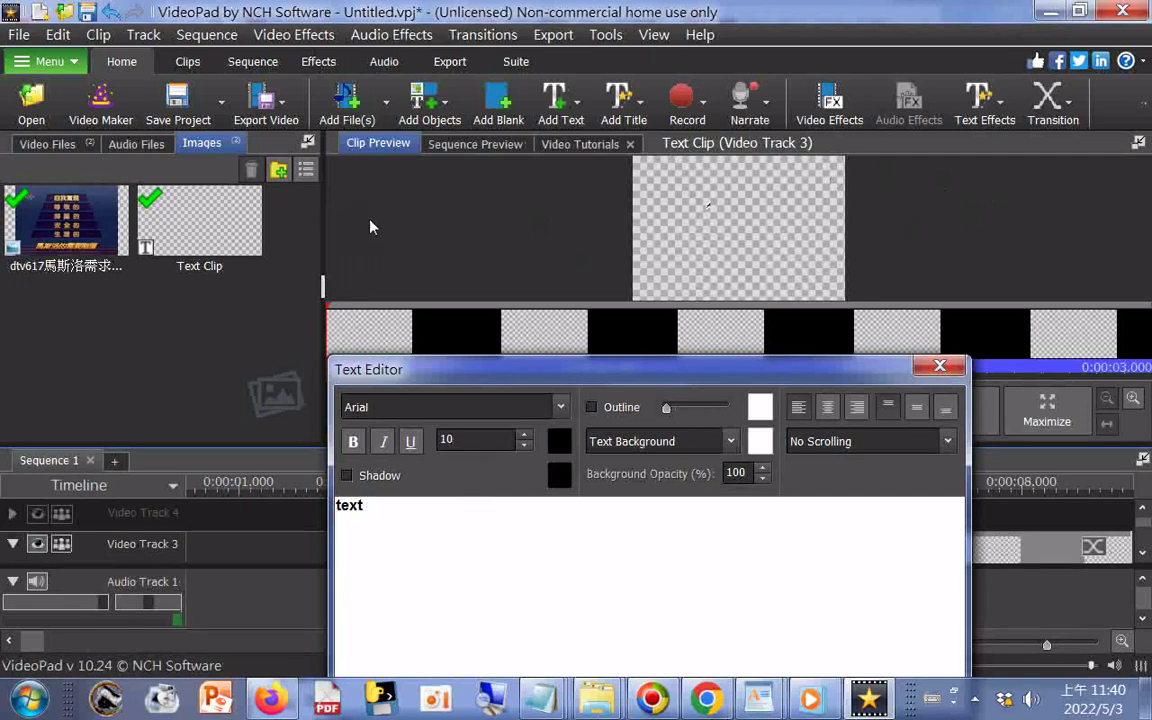
{"action": "left_click", "coordinate": [231, 326]}
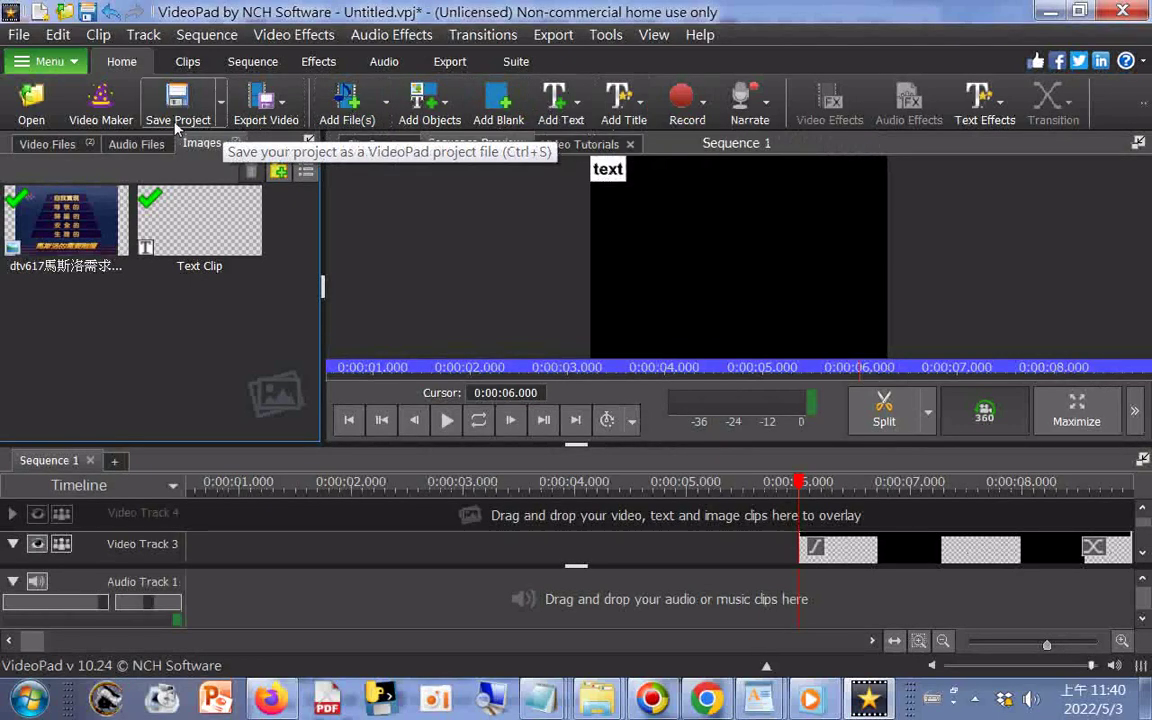
Step: Add the audio file 師尊師母真傳妙道歌.wma from the 音樂 library to the project
{"action": "left_click", "coordinate": [353, 121]}
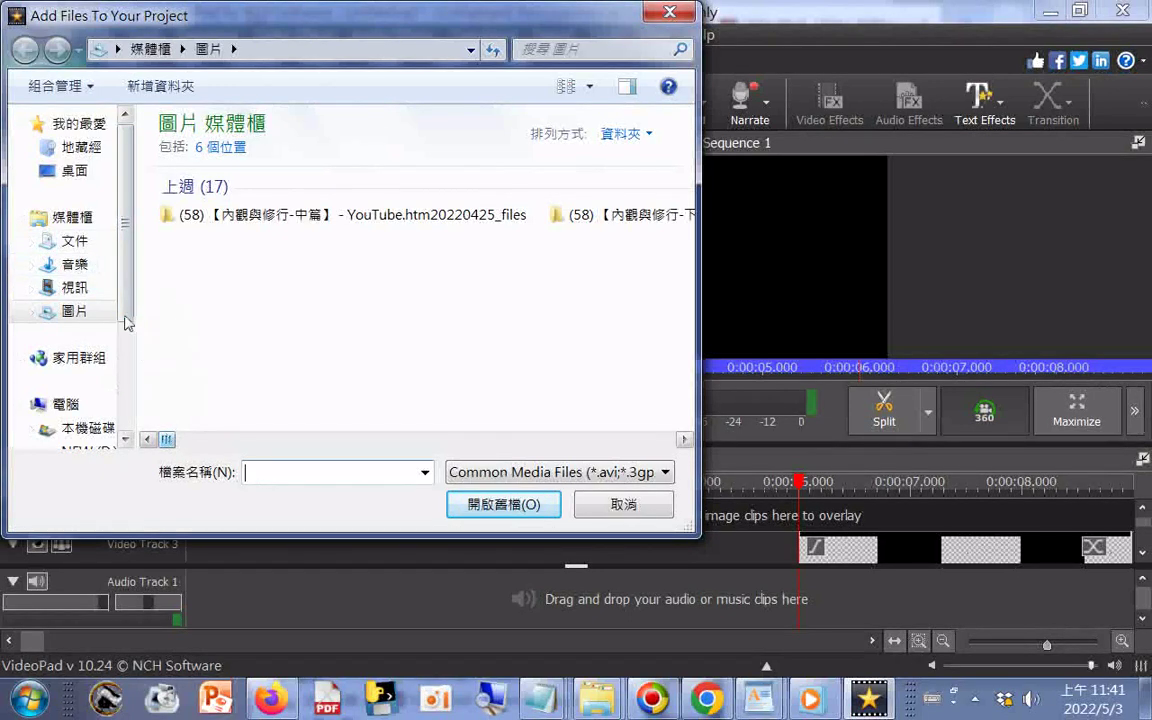
{"action": "left_click", "coordinate": [89, 268]}
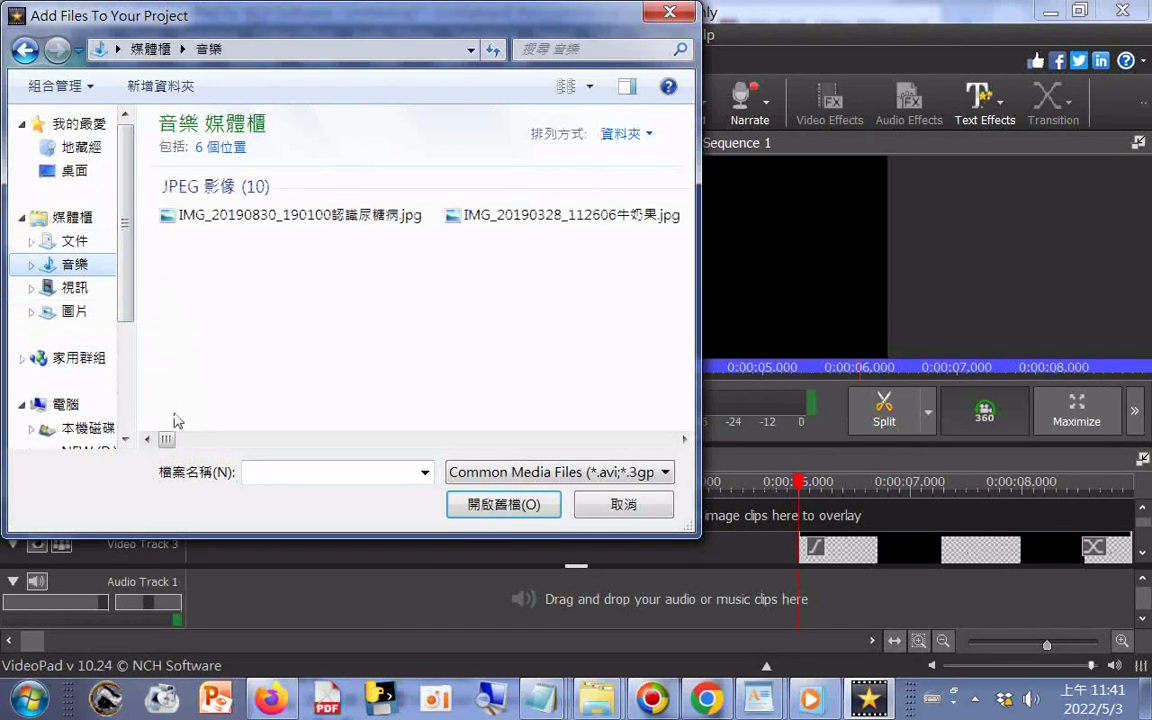
{"action": "left_click_drag", "start_coordinate": [160, 438], "coordinate": [470, 440]}
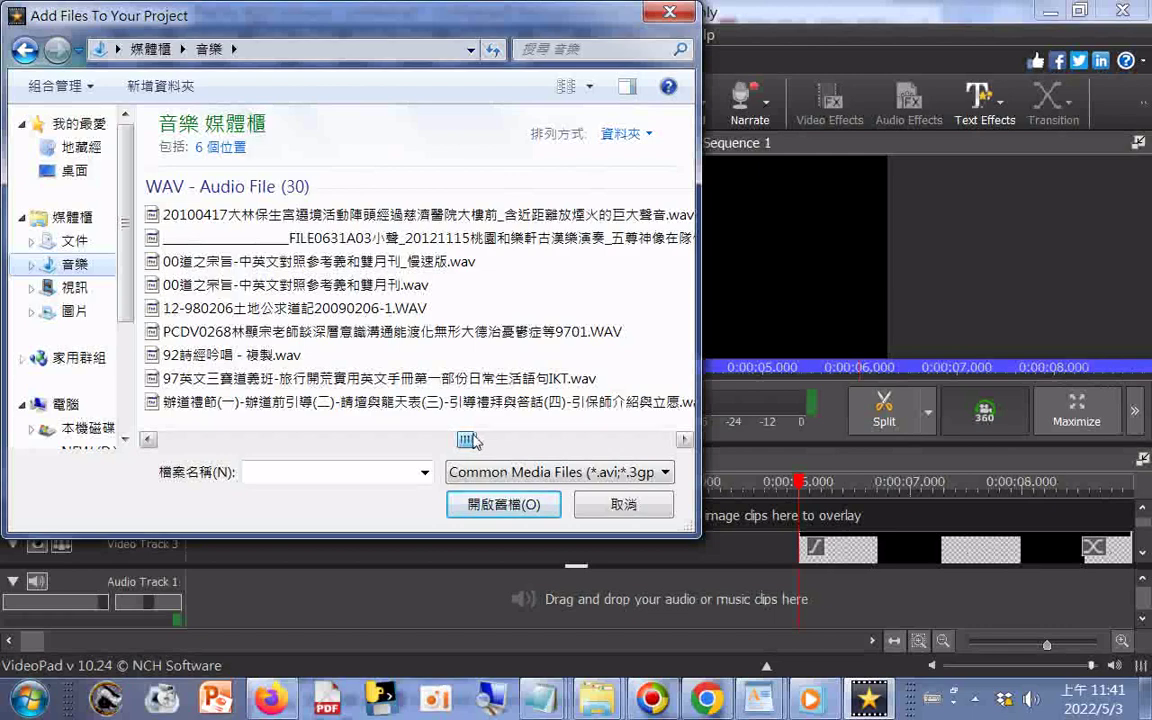
{"action": "left_click_drag", "start_coordinate": [468, 440], "coordinate": [532, 442]}
{"action": "left_click", "coordinate": [230, 378]}
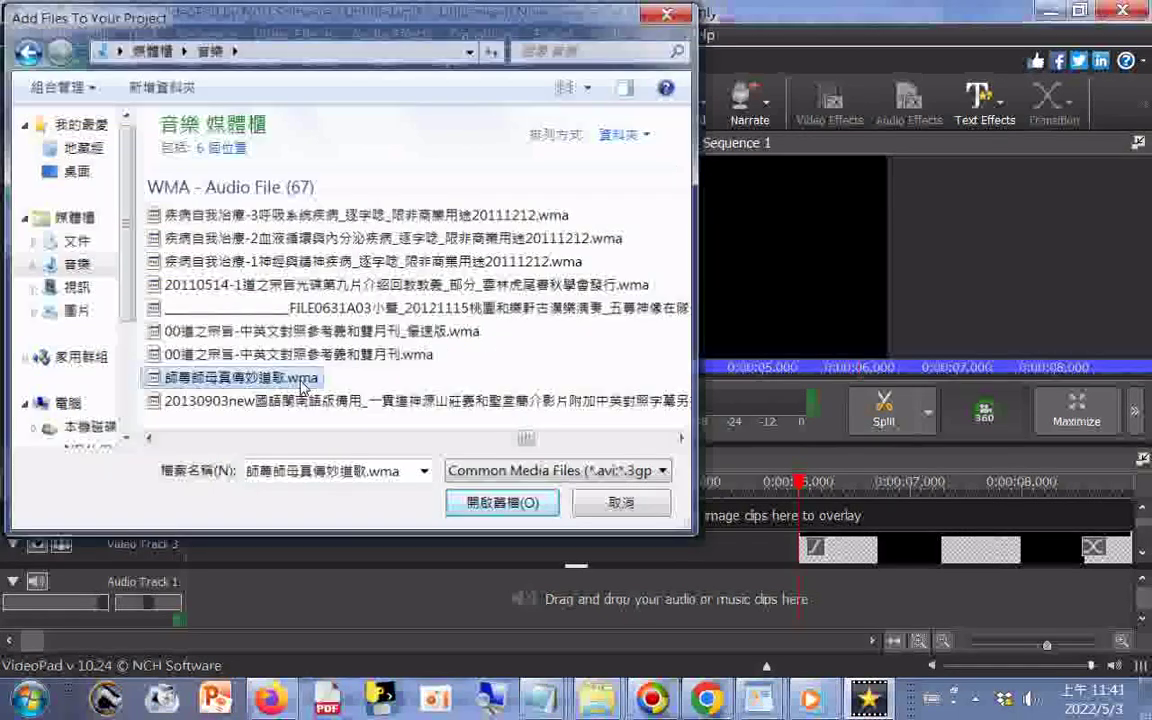
{"action": "left_click", "coordinate": [503, 504]}
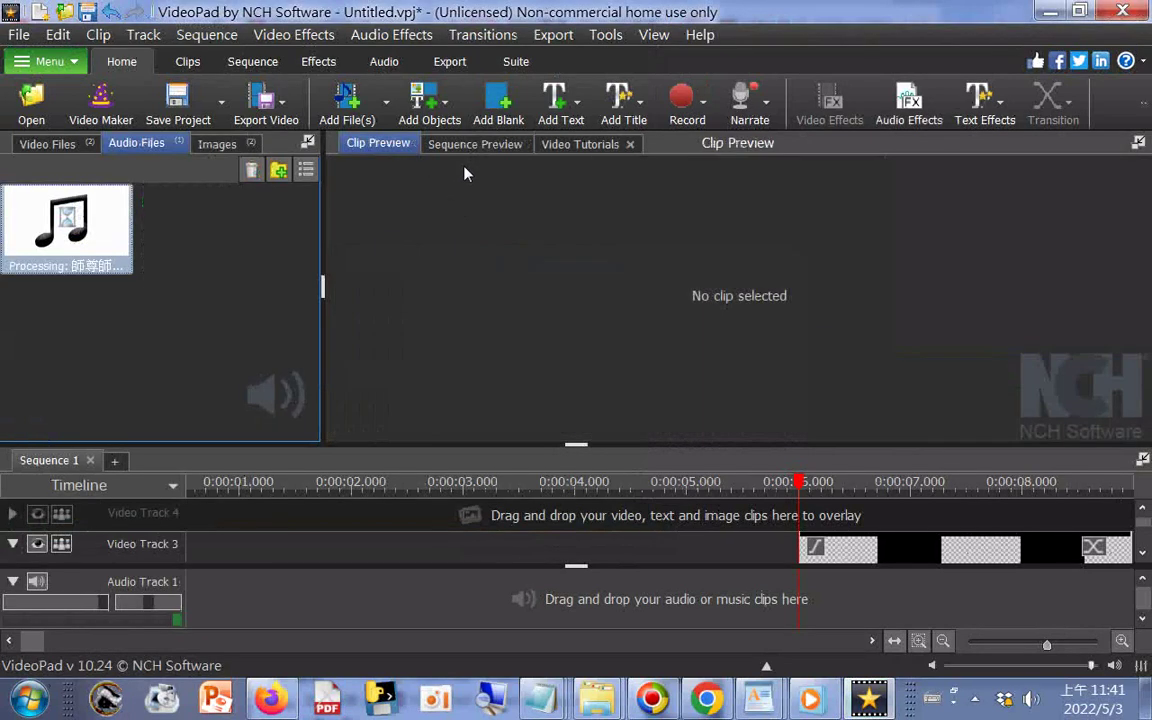
Step: Start screen recording from the project and launch Debut, moving its download progress window aside
{"action": "left_click", "coordinate": [683, 104]}
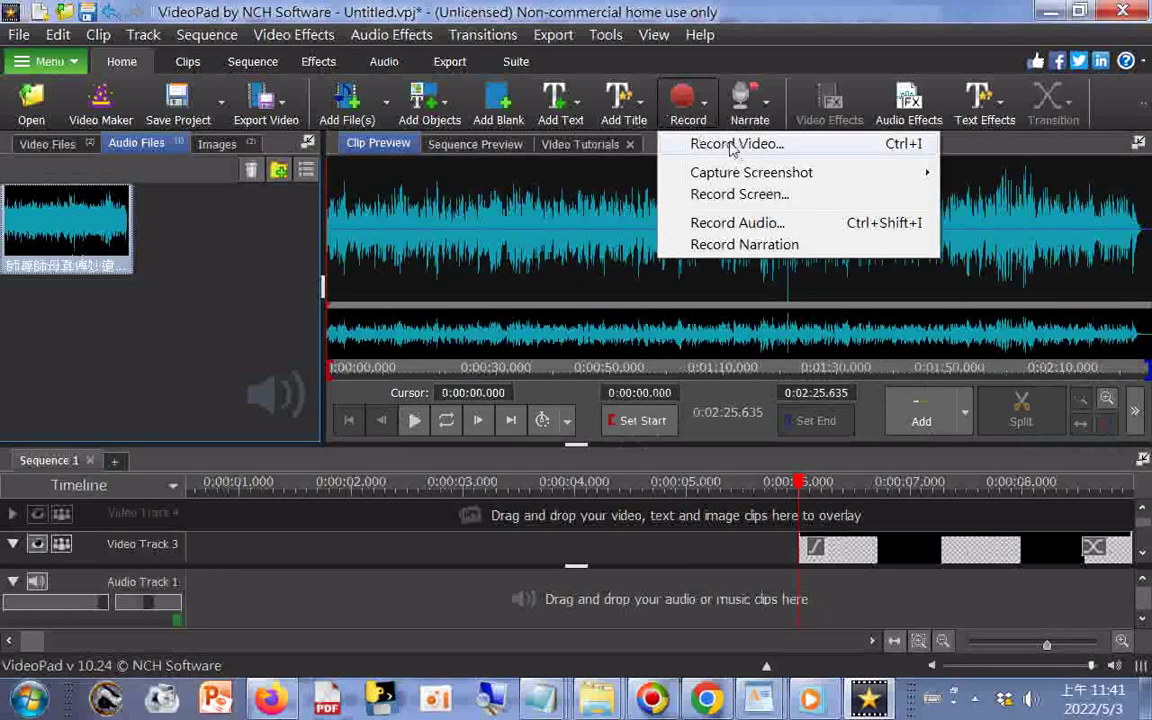
{"action": "left_click", "coordinate": [731, 196]}
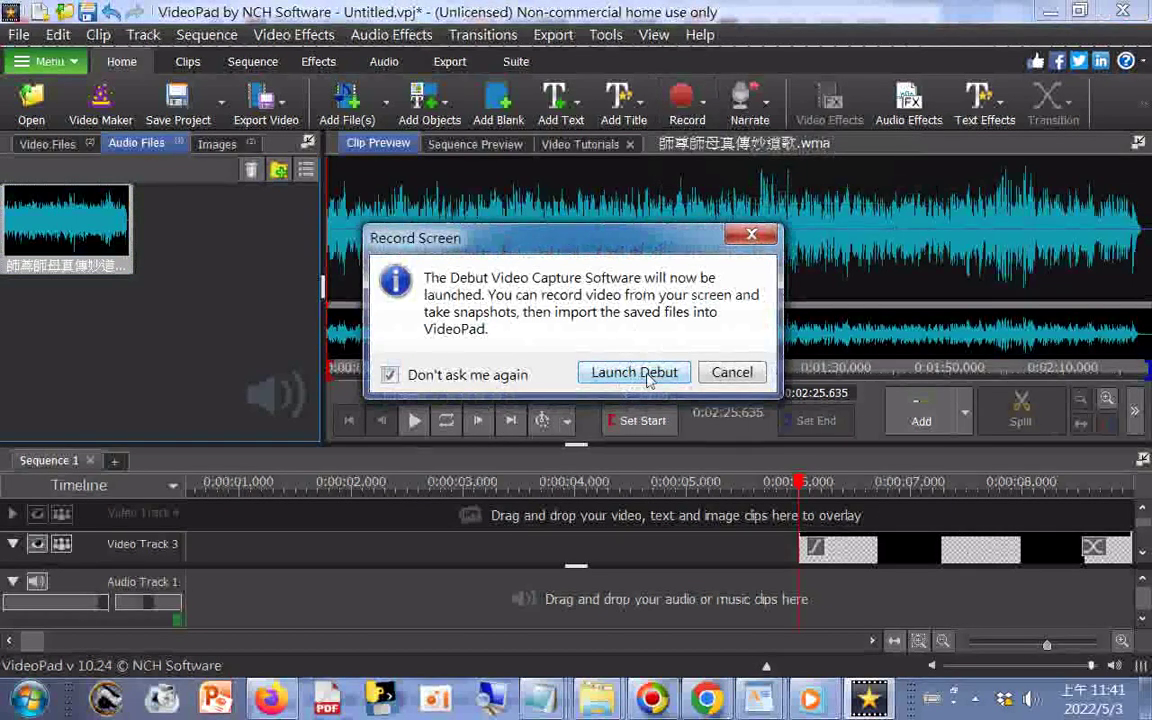
{"action": "left_click", "coordinate": [648, 378]}
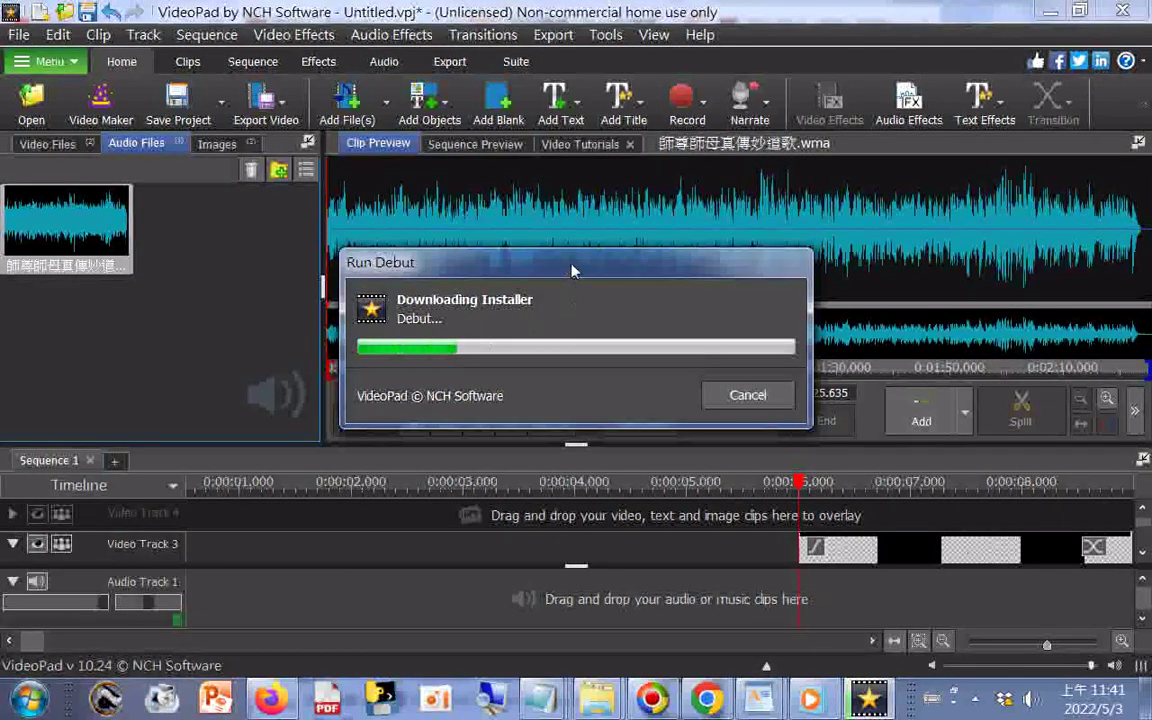
{"action": "left_click_drag", "start_coordinate": [573, 270], "coordinate": [520, 489]}
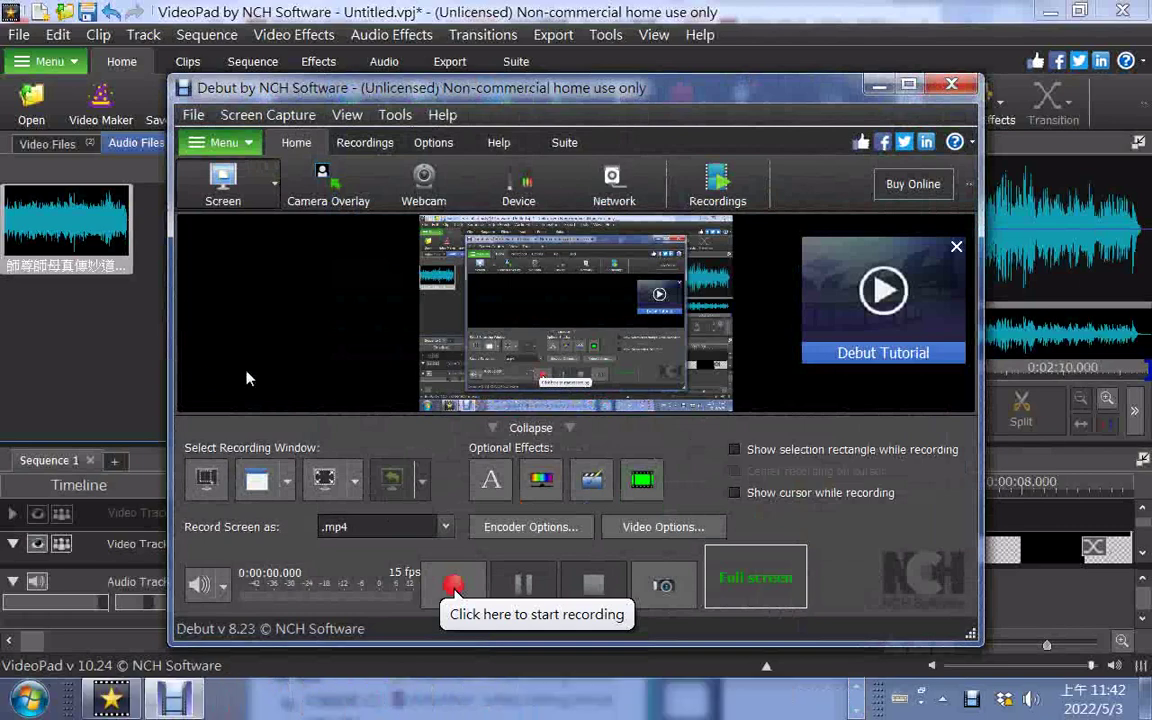
Step: Start a full-screen recording in Debut, switching it to Fast Capture mode
{"action": "left_click", "coordinate": [450, 580]}
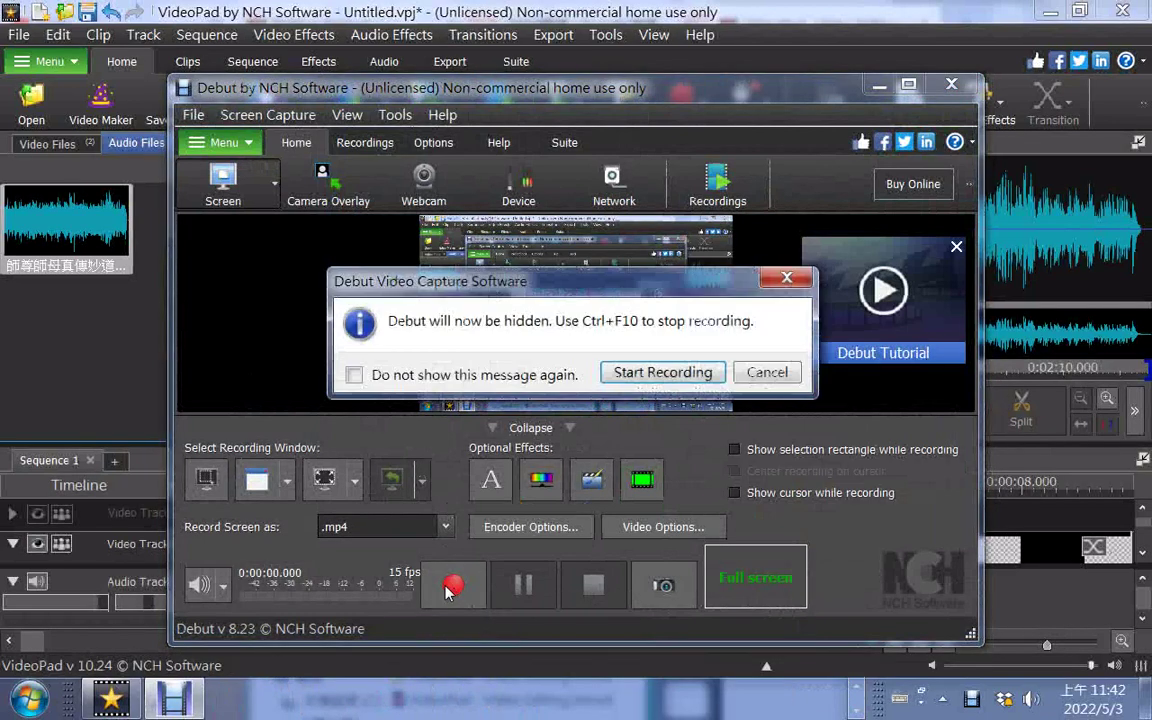
{"action": "left_click", "coordinate": [645, 376]}
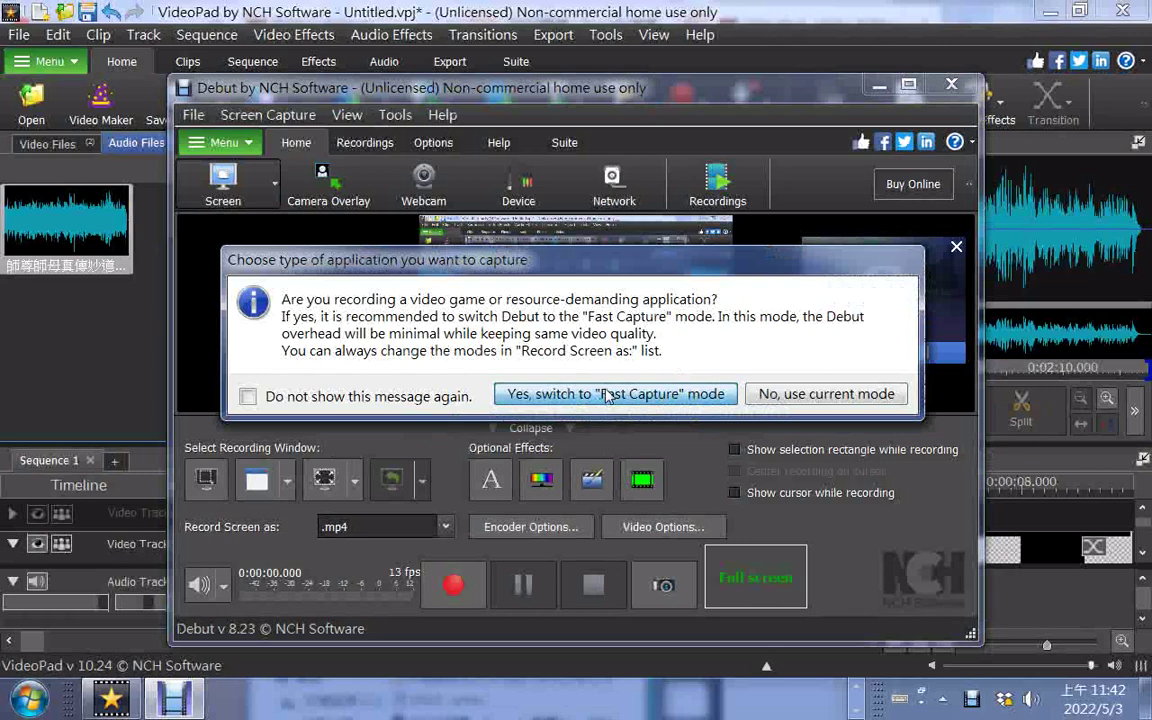
{"action": "left_click", "coordinate": [607, 394]}
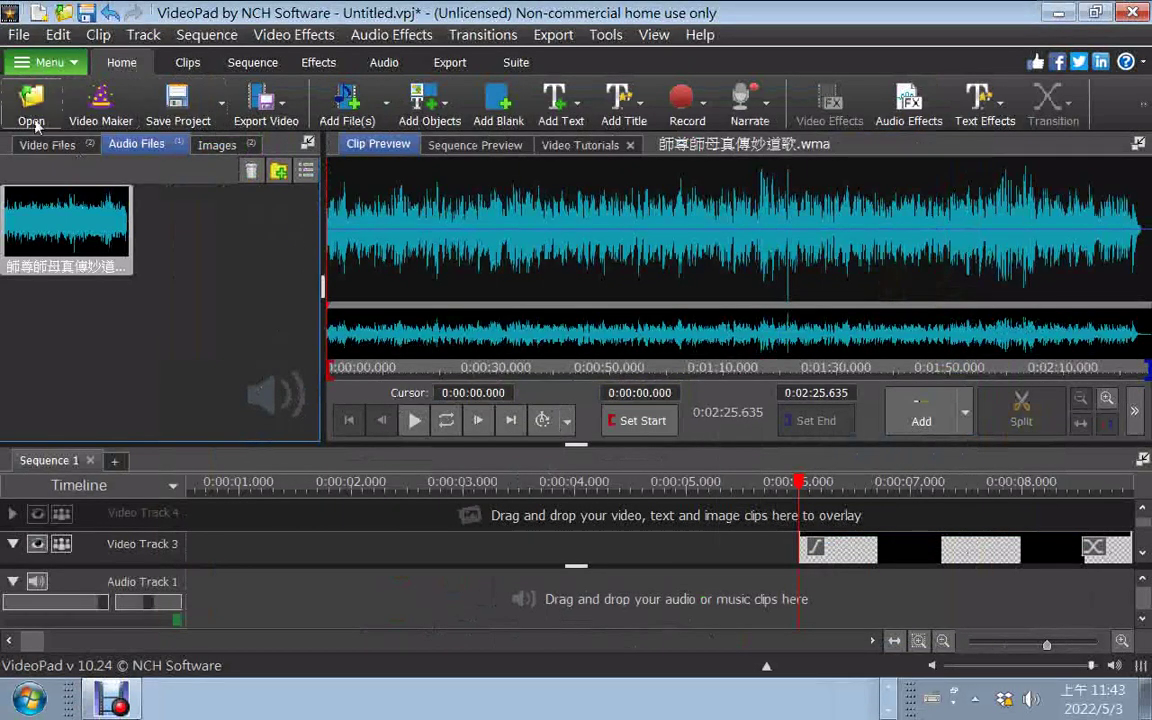
Step: Save the VideoPad project as 20220503text.vpj in the 音樂 library
{"action": "left_click", "coordinate": [179, 112]}
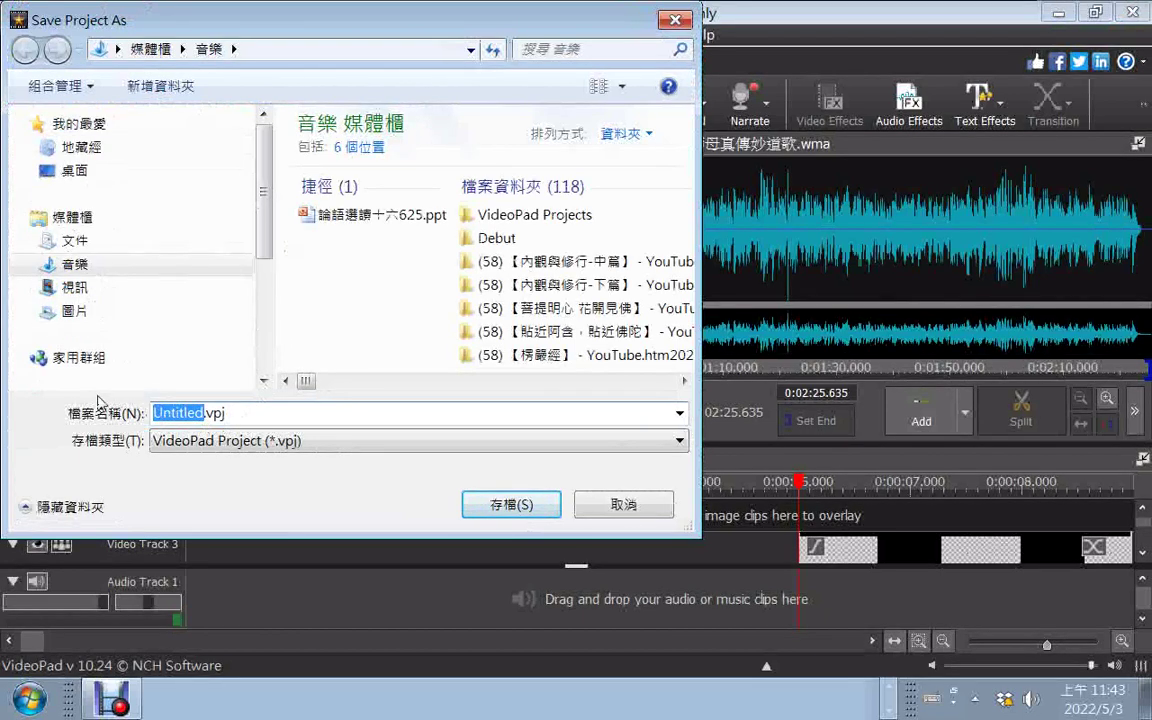
{"action": "type", "text": "2022050"}
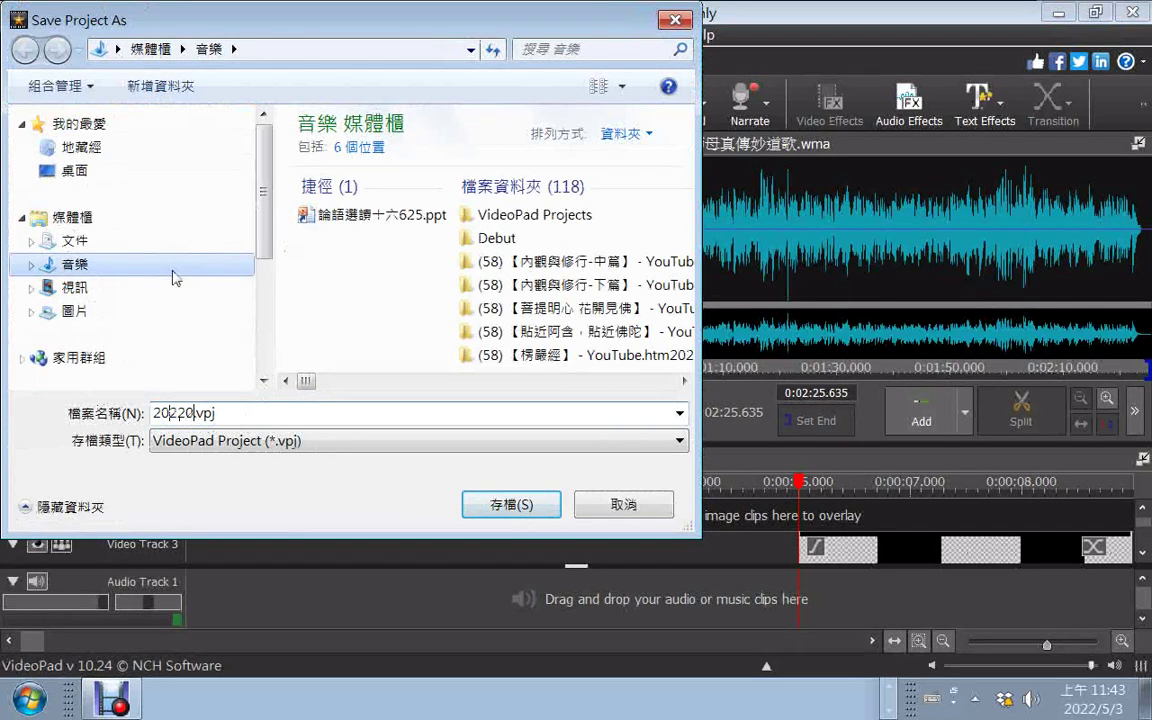
{"action": "type", "text": "3"}
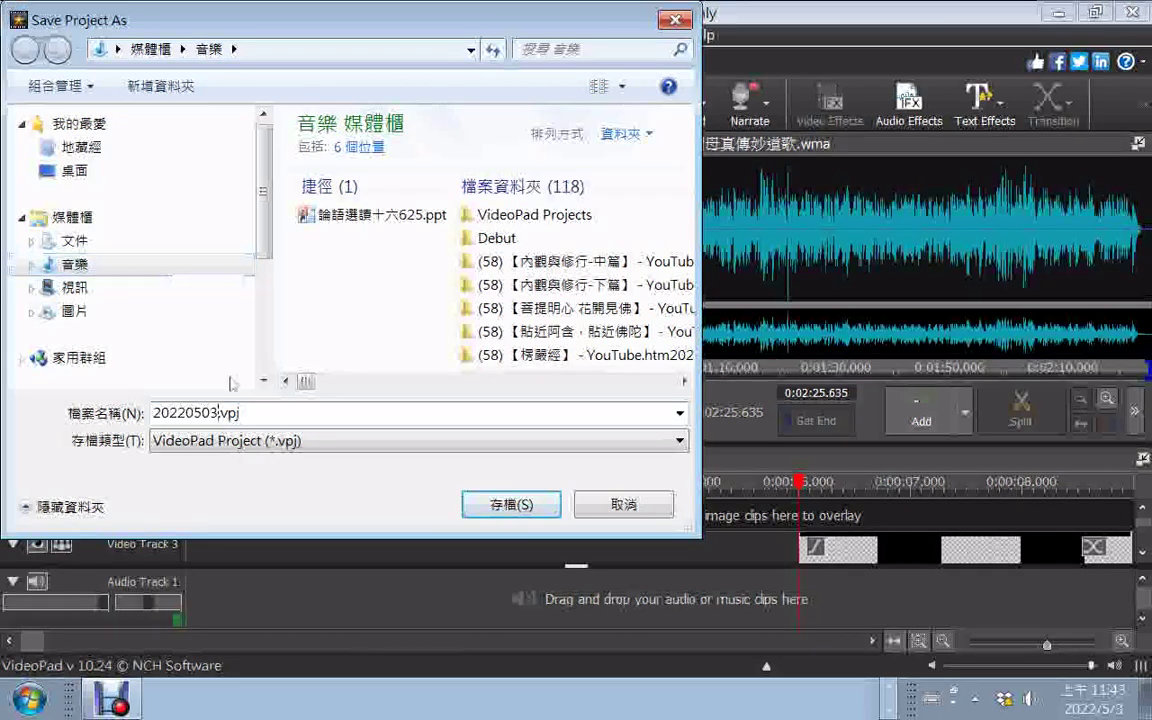
{"action": "type", "text": "tex"}
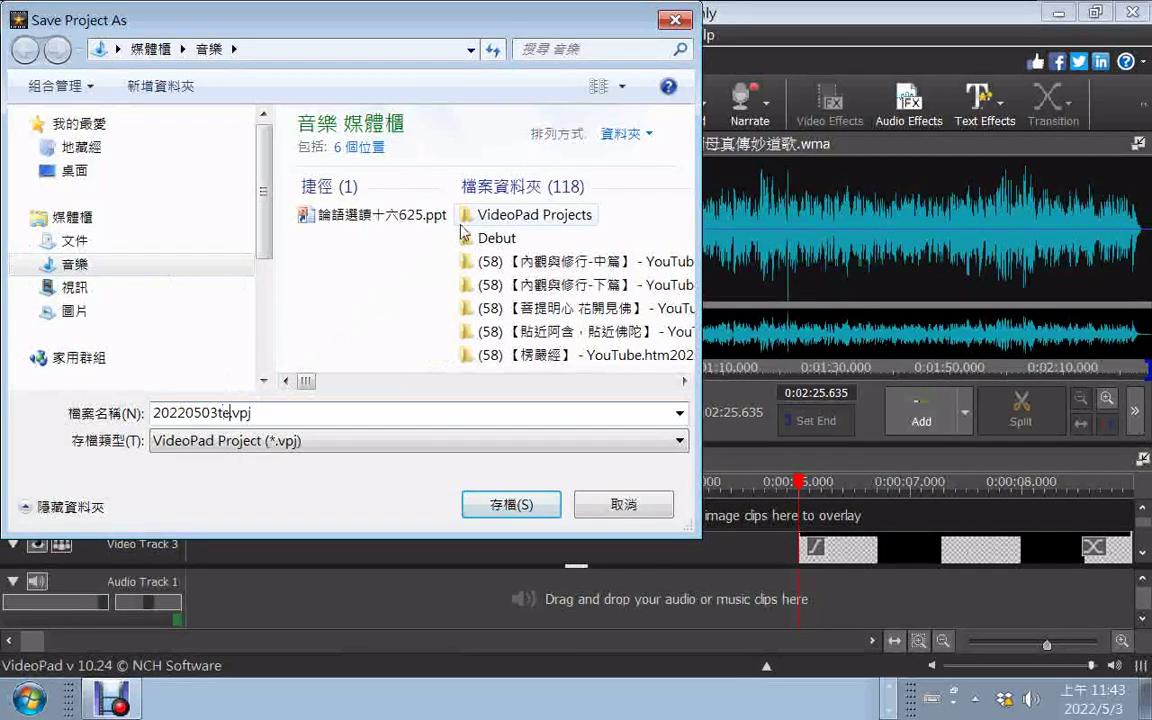
{"action": "type", "text": "t"}
{"action": "key", "text": "Return"}
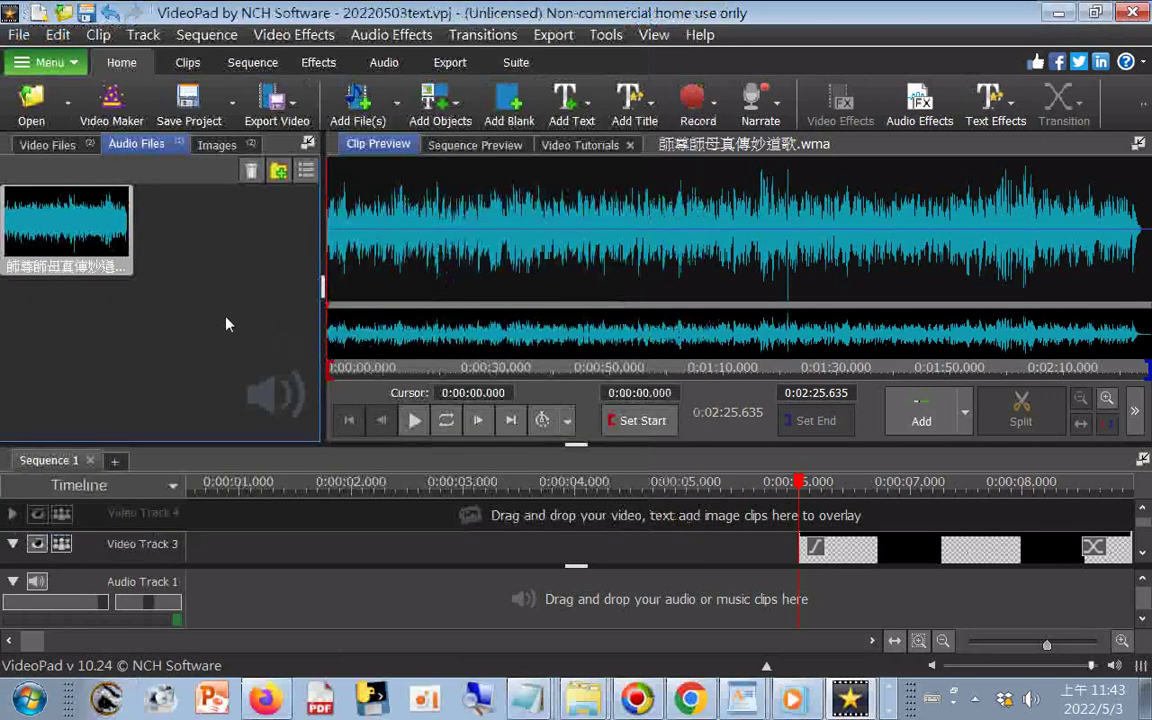
Step: Start a Video Maker project from the YouTube Pro outro template after browsing the Intro, Full Video and Outro templates
{"action": "left_click", "coordinate": [113, 104]}
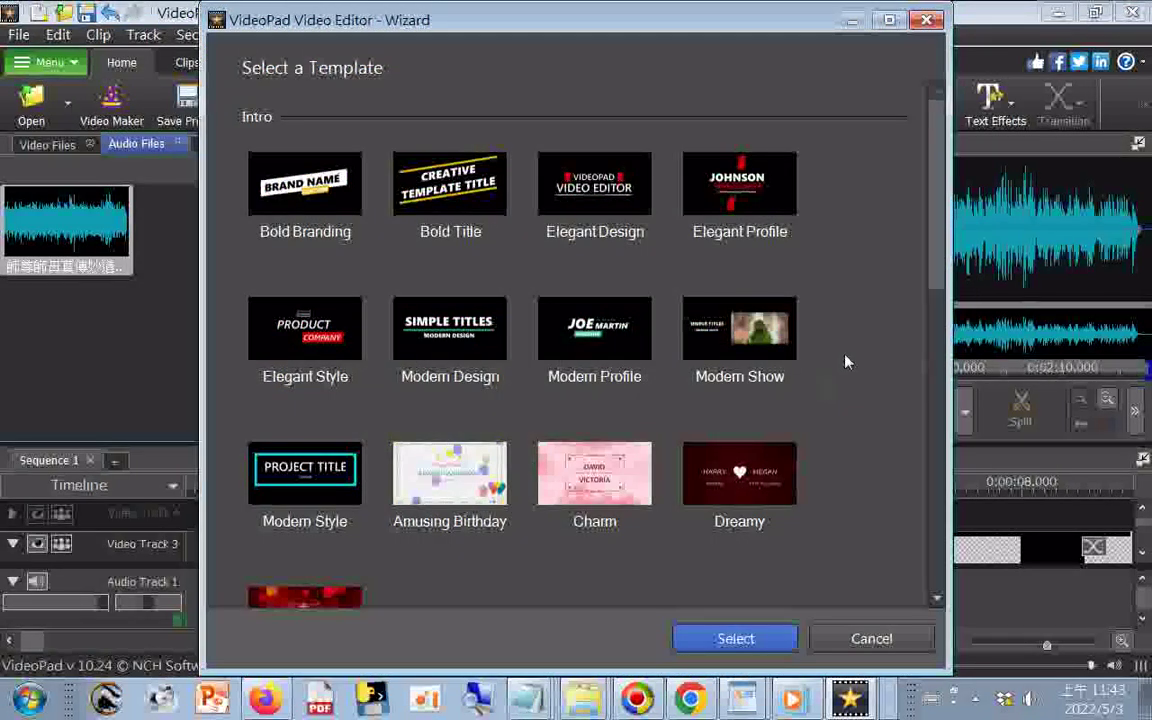
{"action": "scroll", "coordinate": [845, 362], "scroll_direction": "down", "scroll_amount": 3}
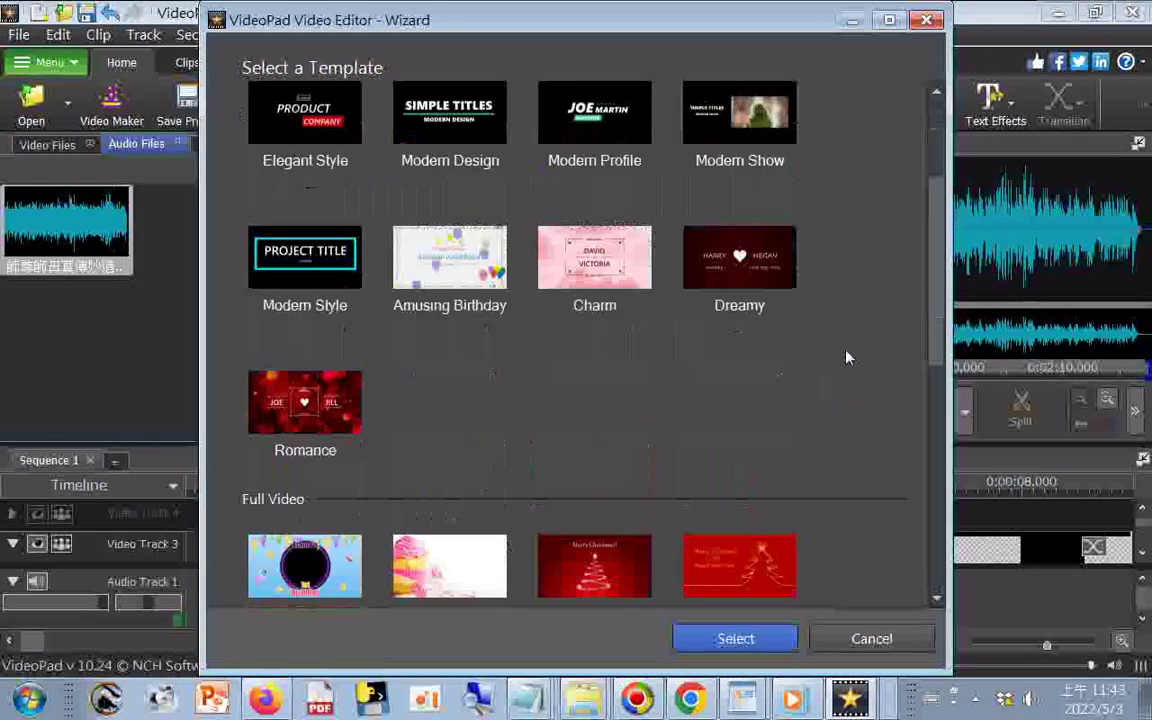
{"action": "scroll", "coordinate": [845, 357], "scroll_direction": "down", "scroll_amount": 2}
{"action": "scroll", "coordinate": [845, 357], "scroll_direction": "down", "scroll_amount": 2}
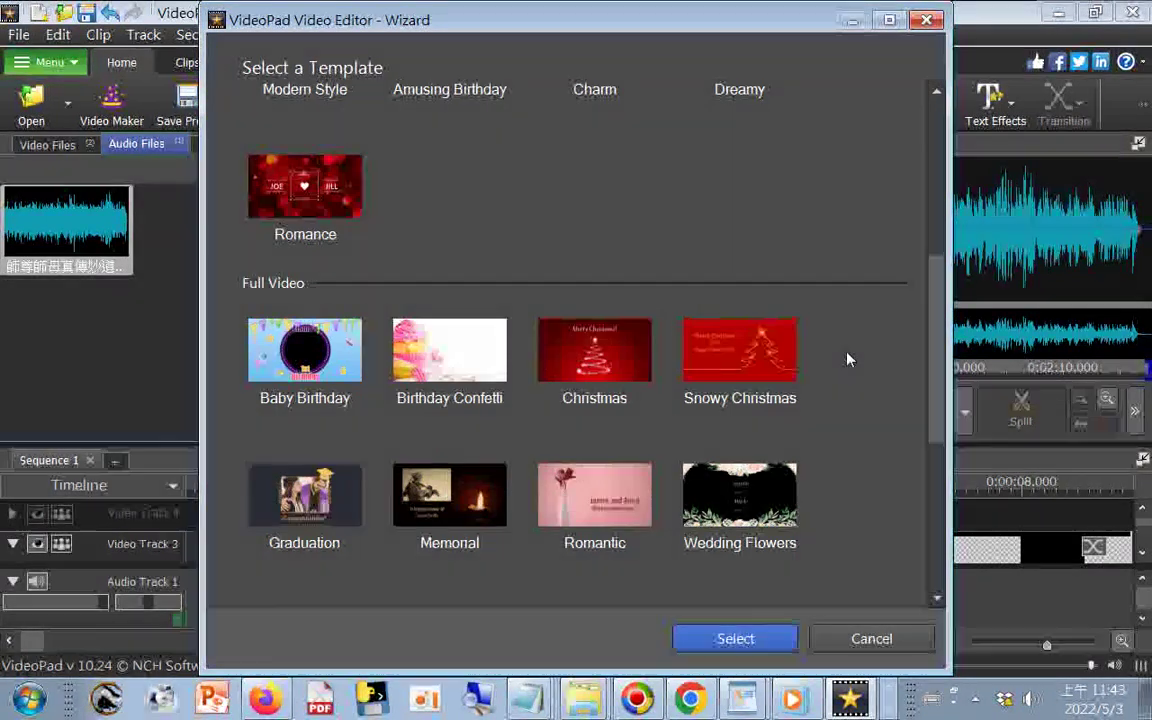
{"action": "scroll", "coordinate": [847, 358], "scroll_direction": "down", "scroll_amount": 2}
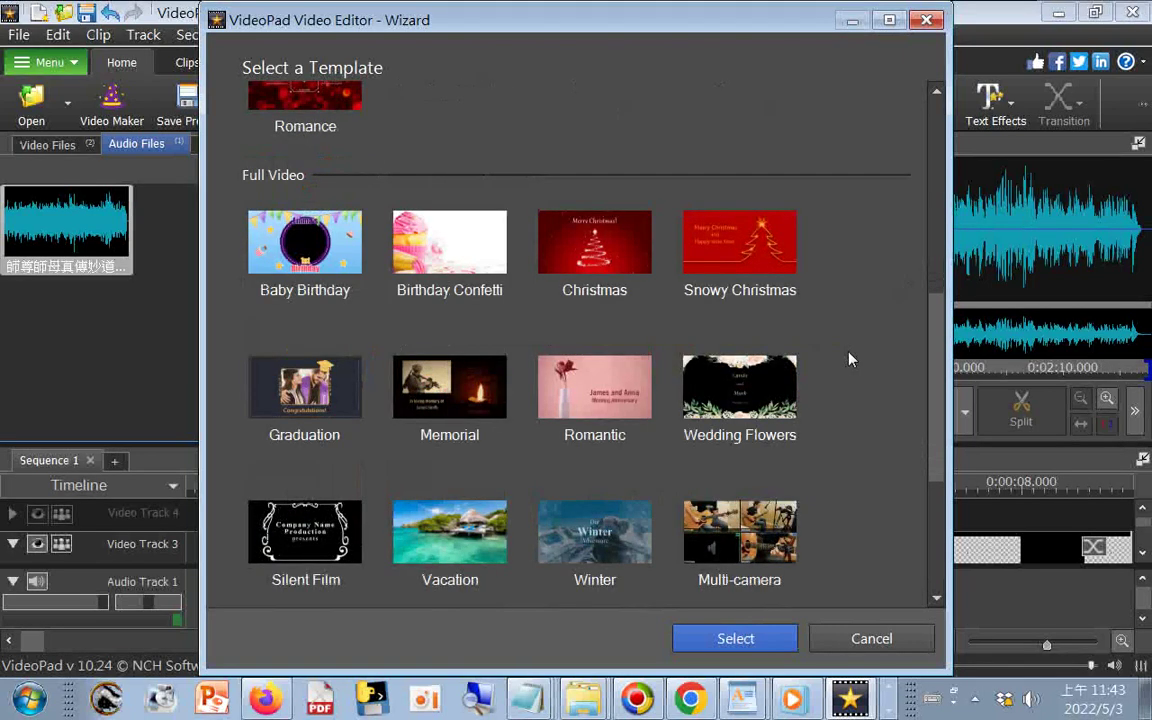
{"action": "scroll", "coordinate": [848, 358], "scroll_direction": "down", "scroll_amount": 2}
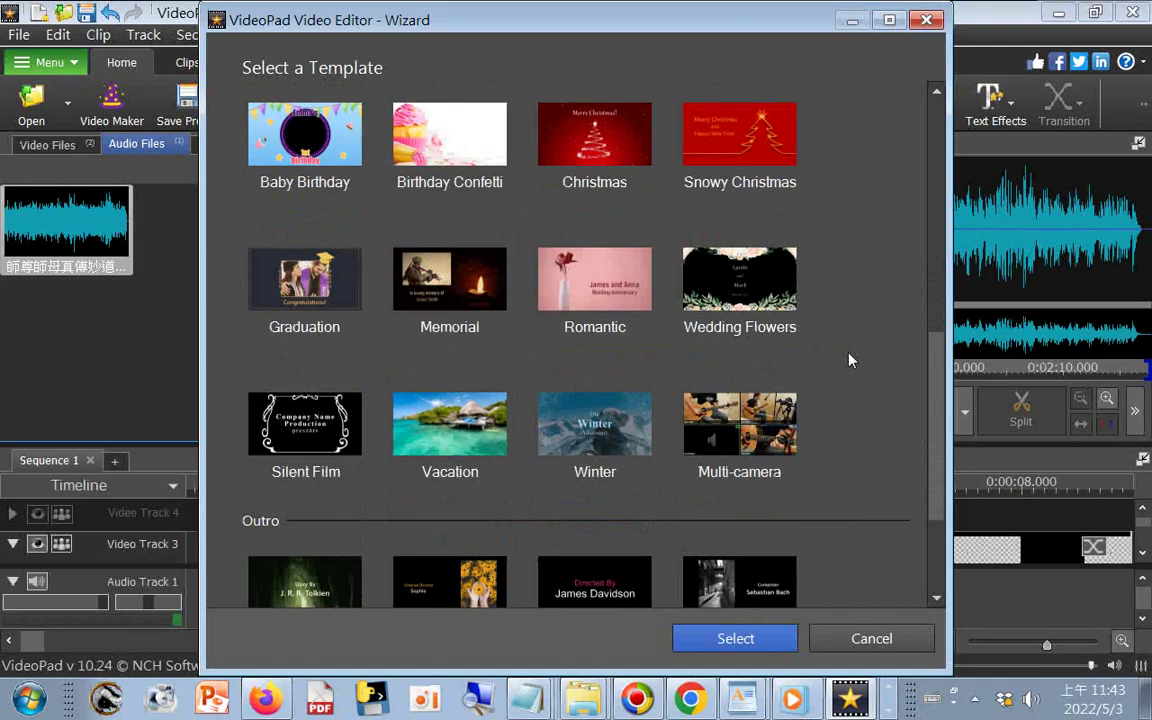
{"action": "scroll", "coordinate": [849, 360], "scroll_direction": "down", "scroll_amount": 2}
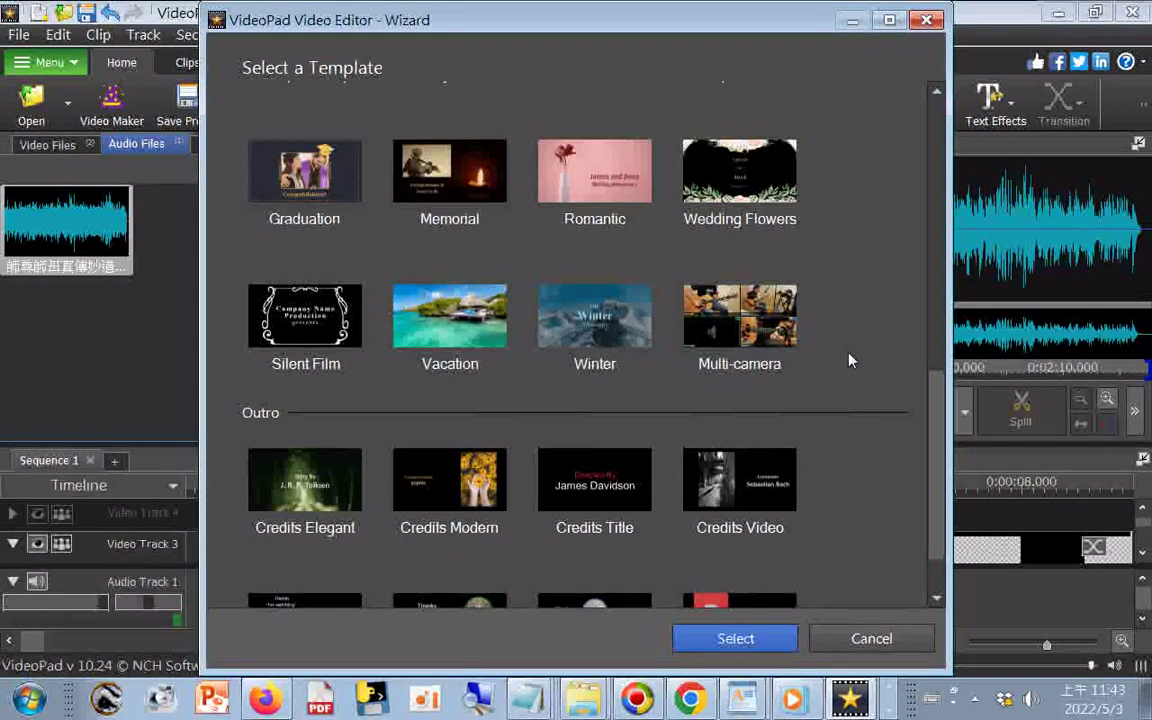
{"action": "scroll", "coordinate": [849, 360], "scroll_direction": "down", "scroll_amount": 2}
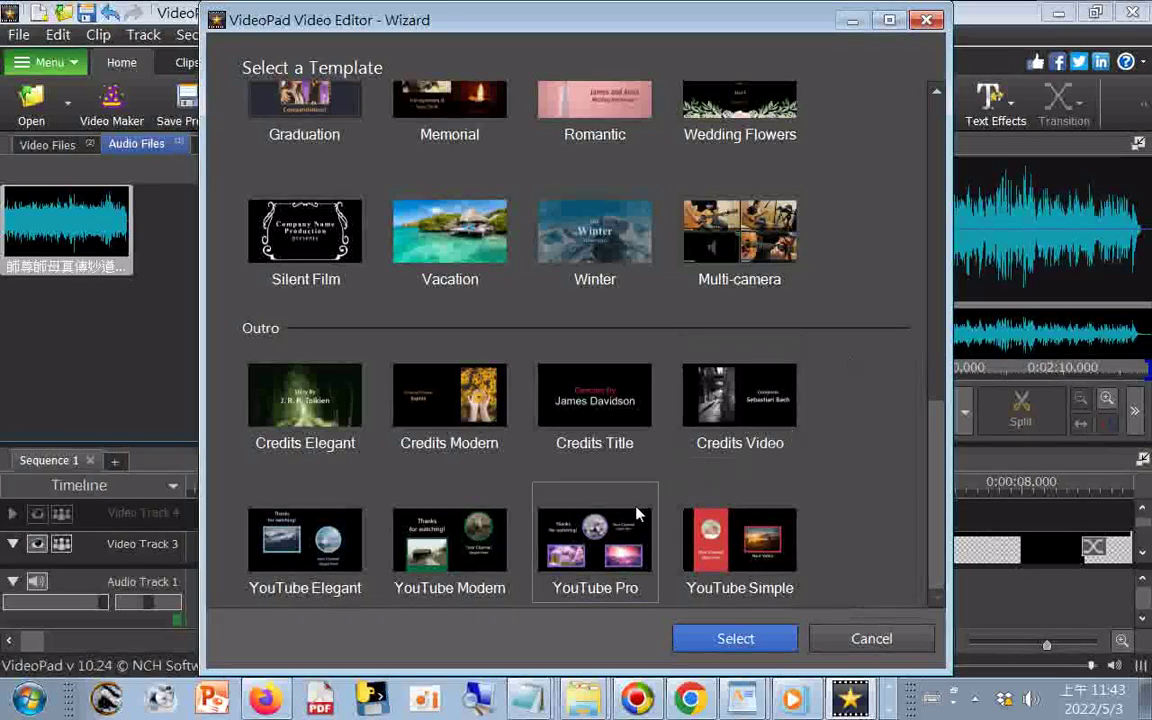
{"action": "left_click", "coordinate": [595, 545]}
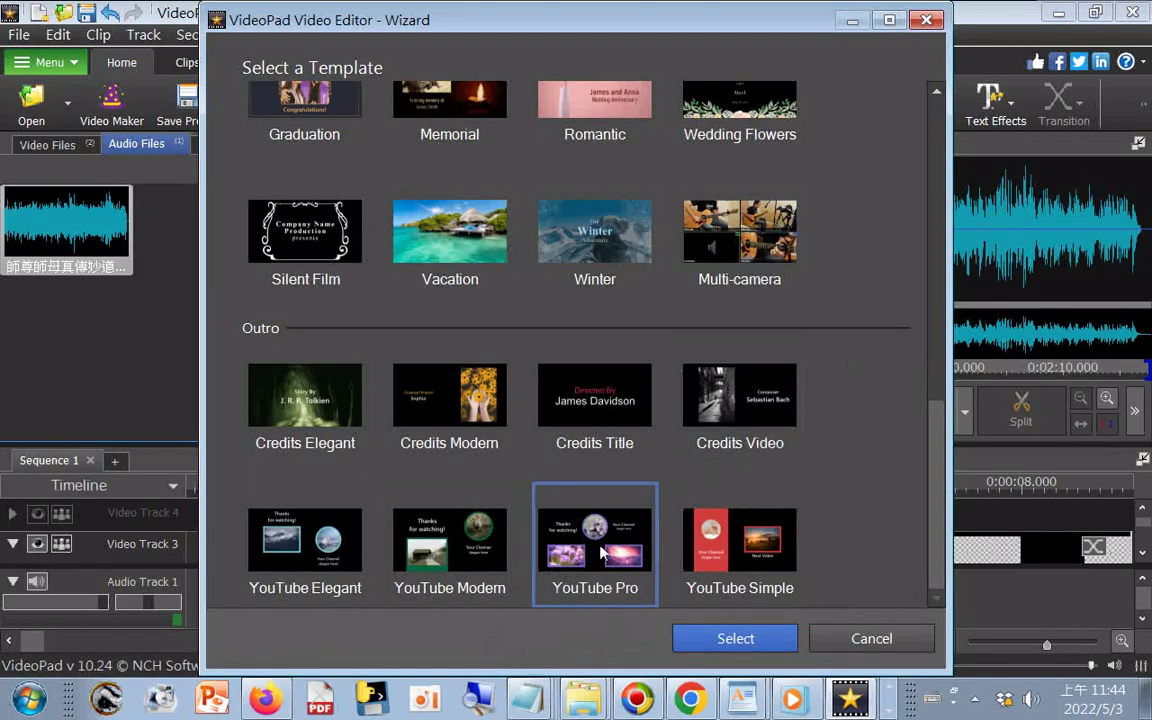
{"action": "left_click", "coordinate": [734, 644]}
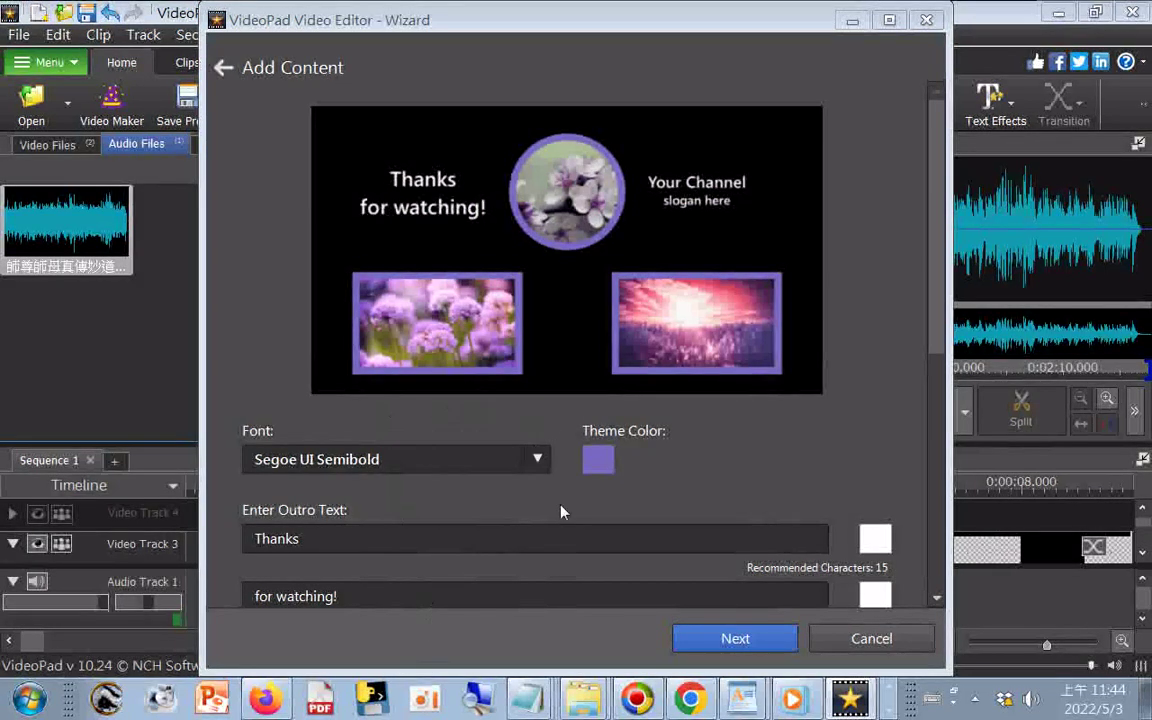
Step: Keep the template's default content and No Music, try to export the outro, and dismiss the purchase offer
{"action": "left_click", "coordinate": [732, 636]}
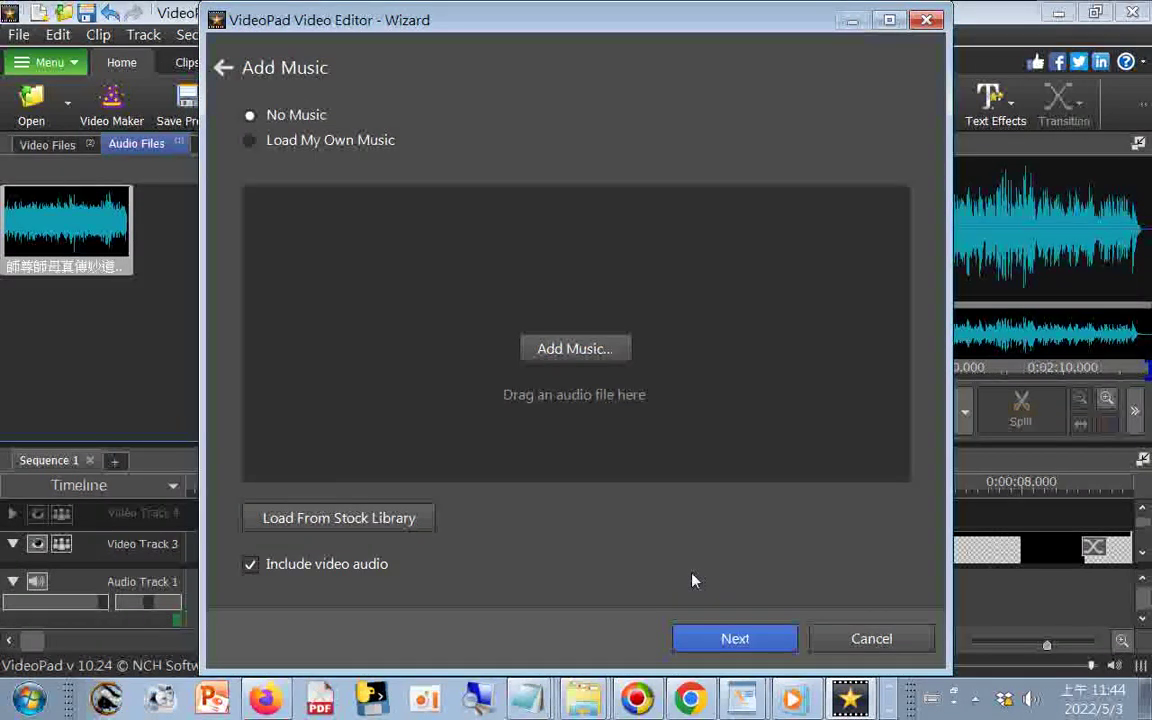
{"action": "left_click", "coordinate": [716, 639]}
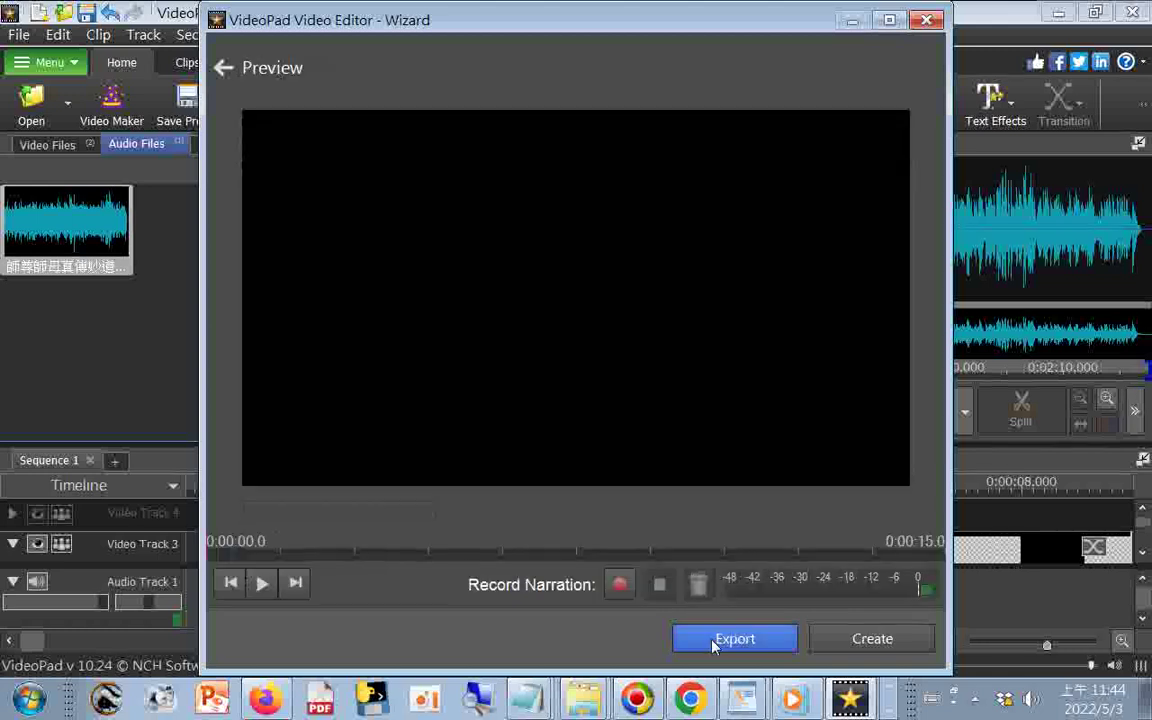
{"action": "left_click", "coordinate": [713, 640]}
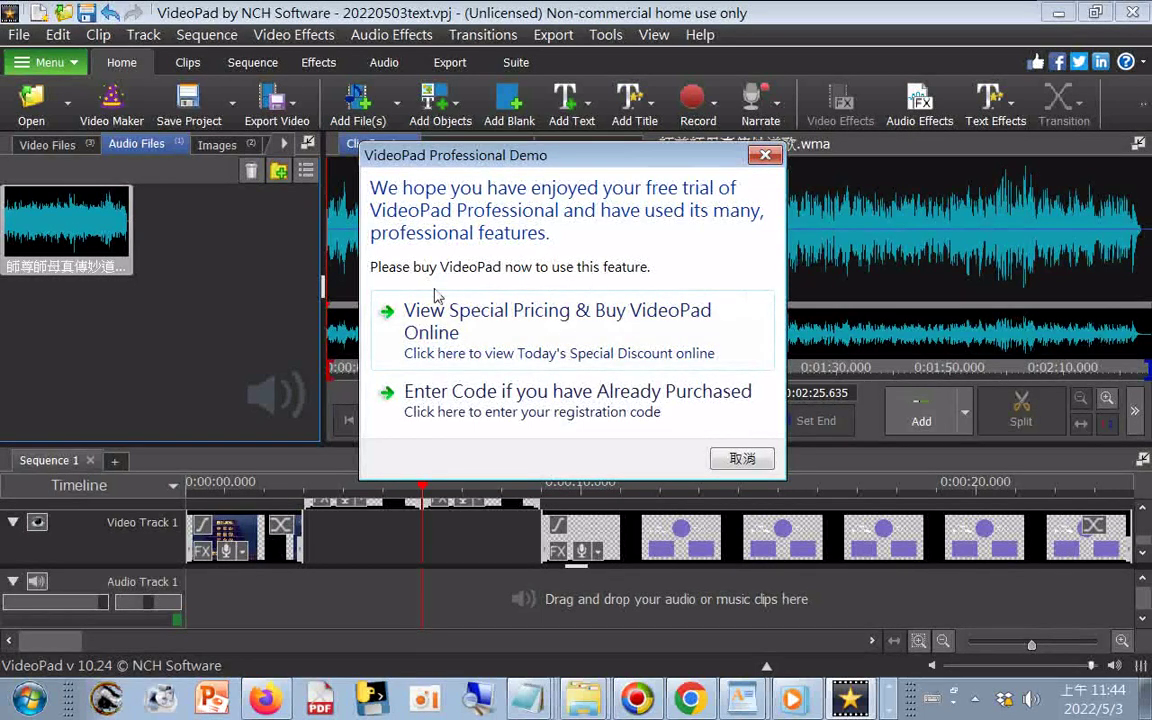
{"action": "left_click", "coordinate": [742, 459]}
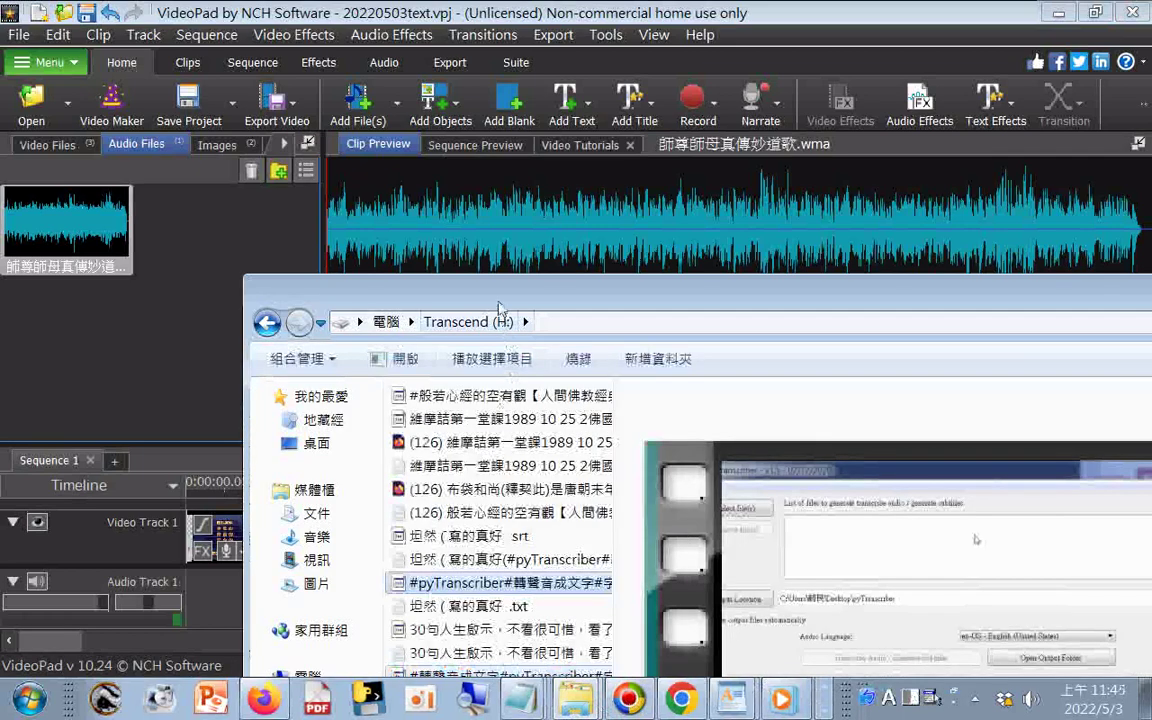
Step: Look over the files on the Transcend (H:) drive and check the running Debut recording, minimizing its window again
{"action": "left_click_drag", "start_coordinate": [499, 308], "coordinate": [331, 90]}
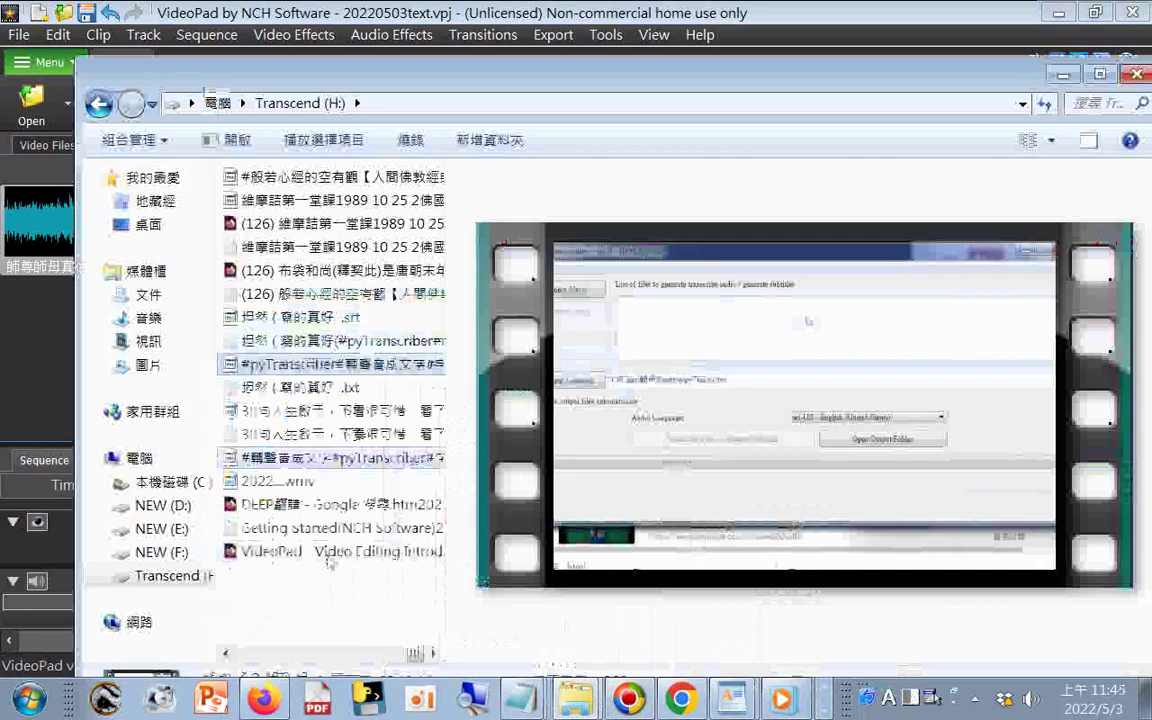
{"action": "left_click_drag", "start_coordinate": [278, 481], "coordinate": [495, 335]}
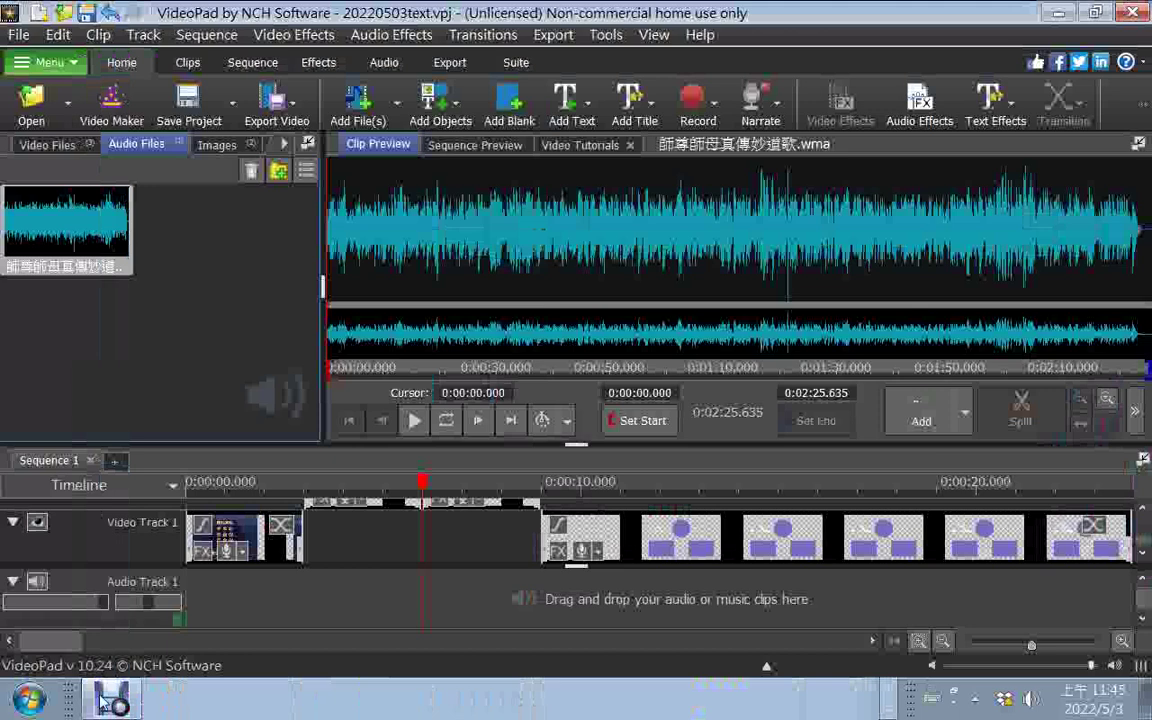
{"action": "left_click", "coordinate": [103, 703]}
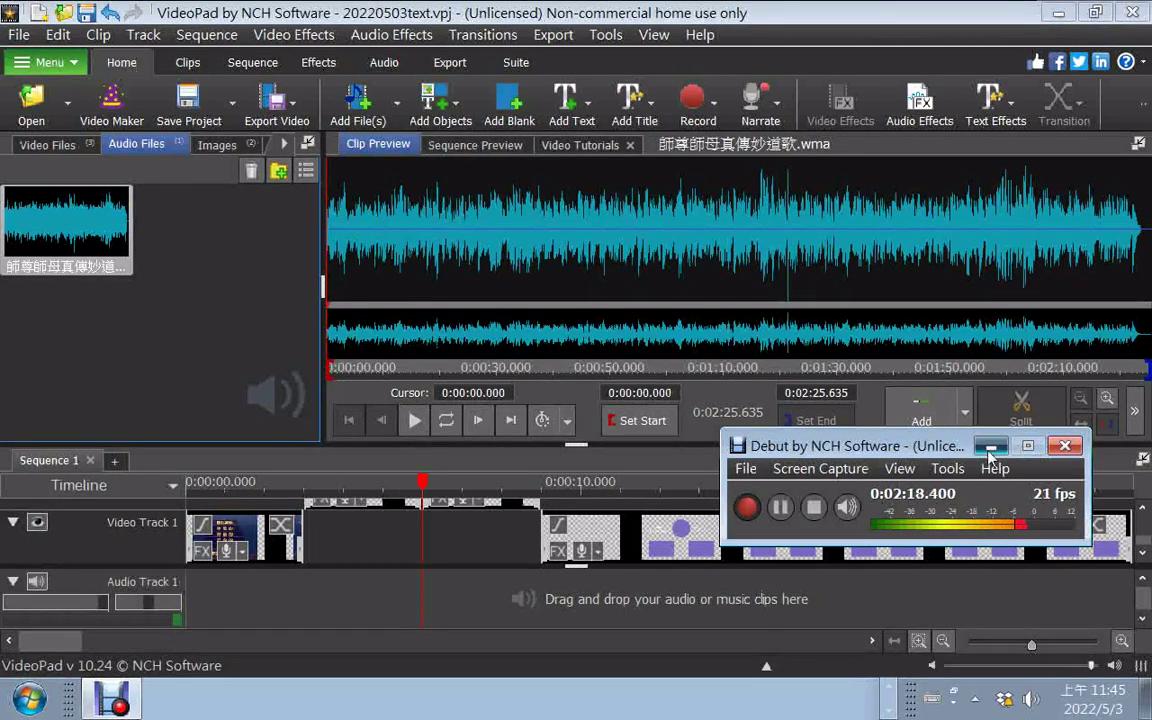
{"action": "left_click", "coordinate": [990, 447]}
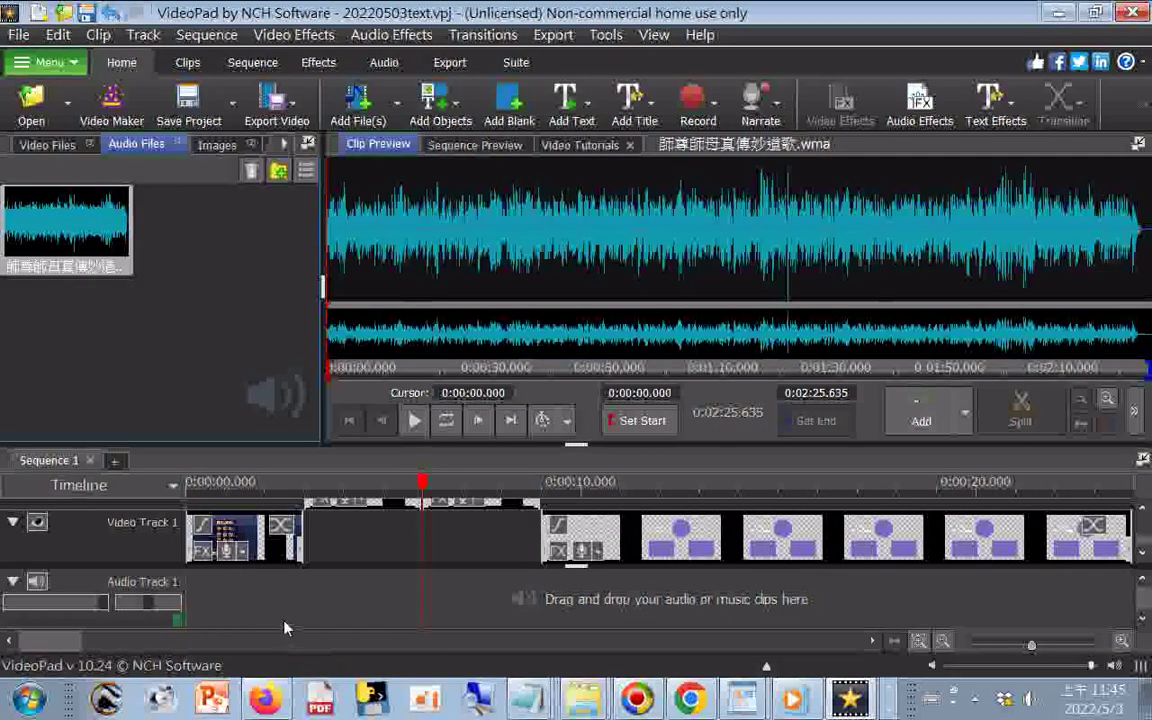
Step: Switch Sequence 1 from timeline to Storyboard view
{"action": "scroll", "coordinate": [290, 624], "scroll_direction": "down", "scroll_amount": 2}
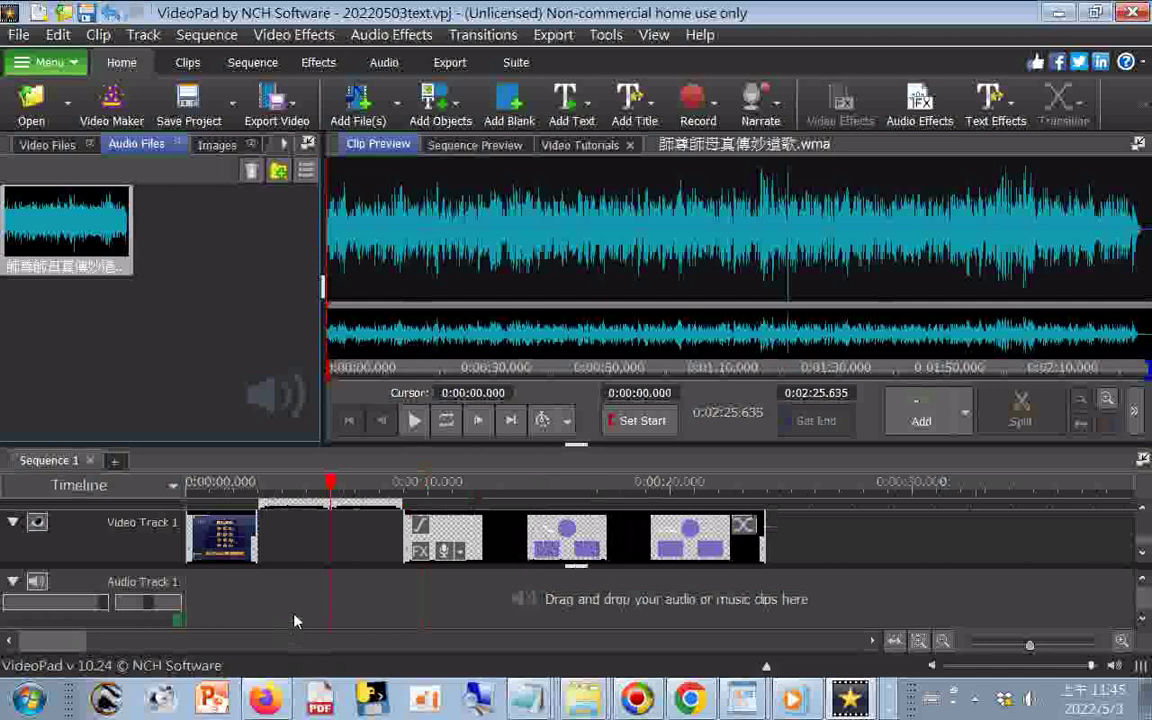
{"action": "scroll", "coordinate": [294, 621], "scroll_direction": "up", "scroll_amount": 3}
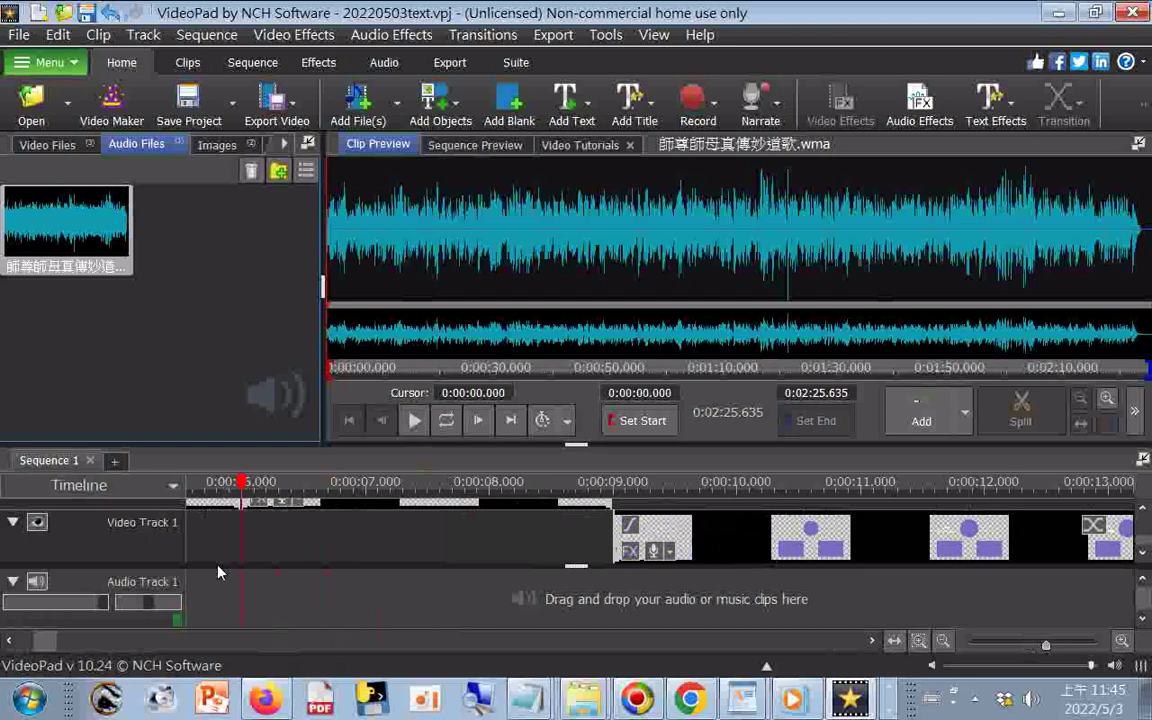
{"action": "scroll", "coordinate": [218, 572], "scroll_direction": "up", "scroll_amount": 10}
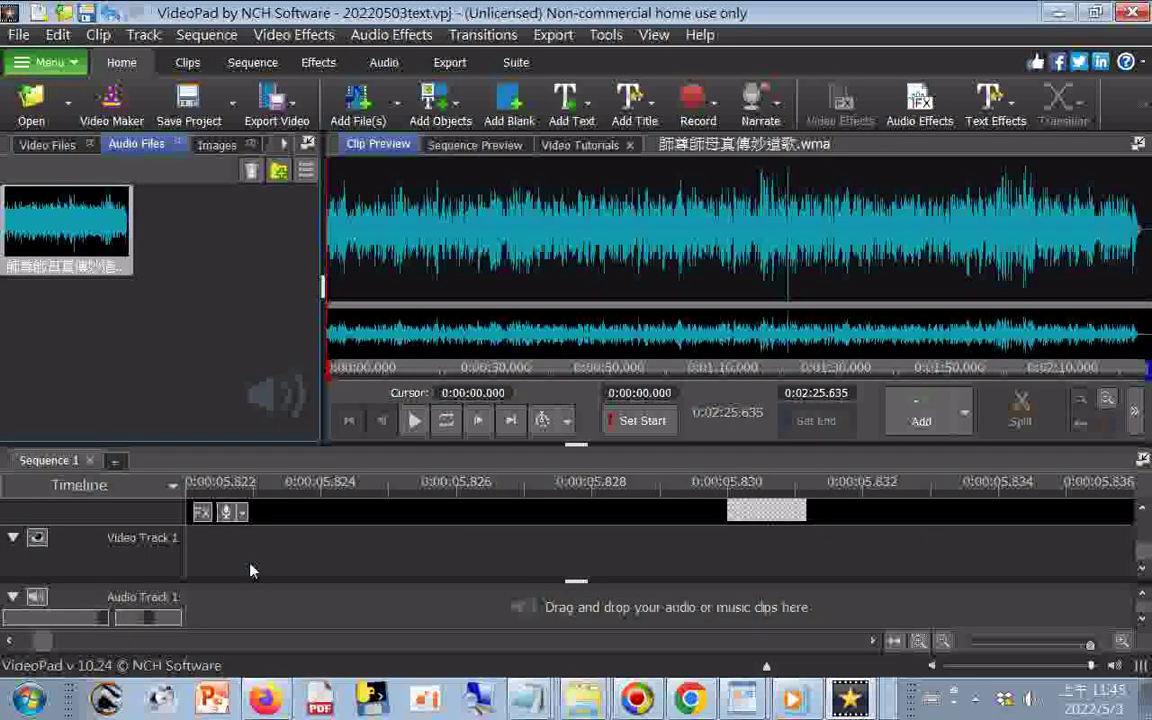
{"action": "scroll", "coordinate": [250, 570], "scroll_direction": "up", "scroll_amount": 2}
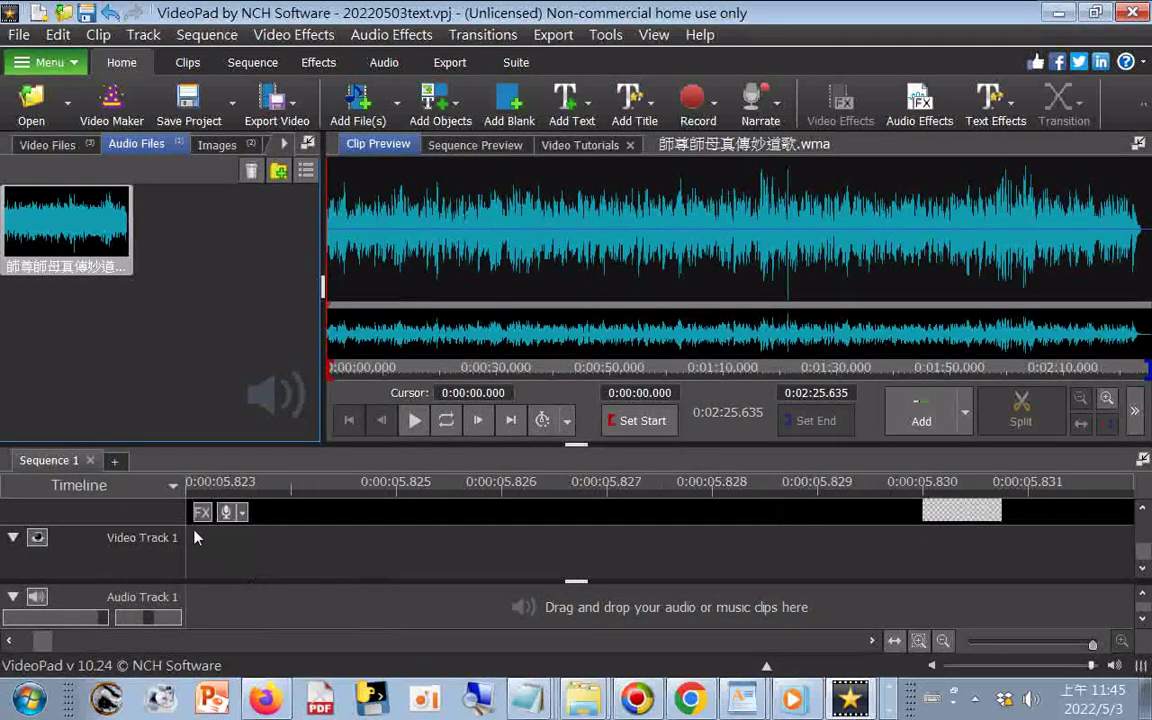
{"action": "left_click", "coordinate": [173, 486]}
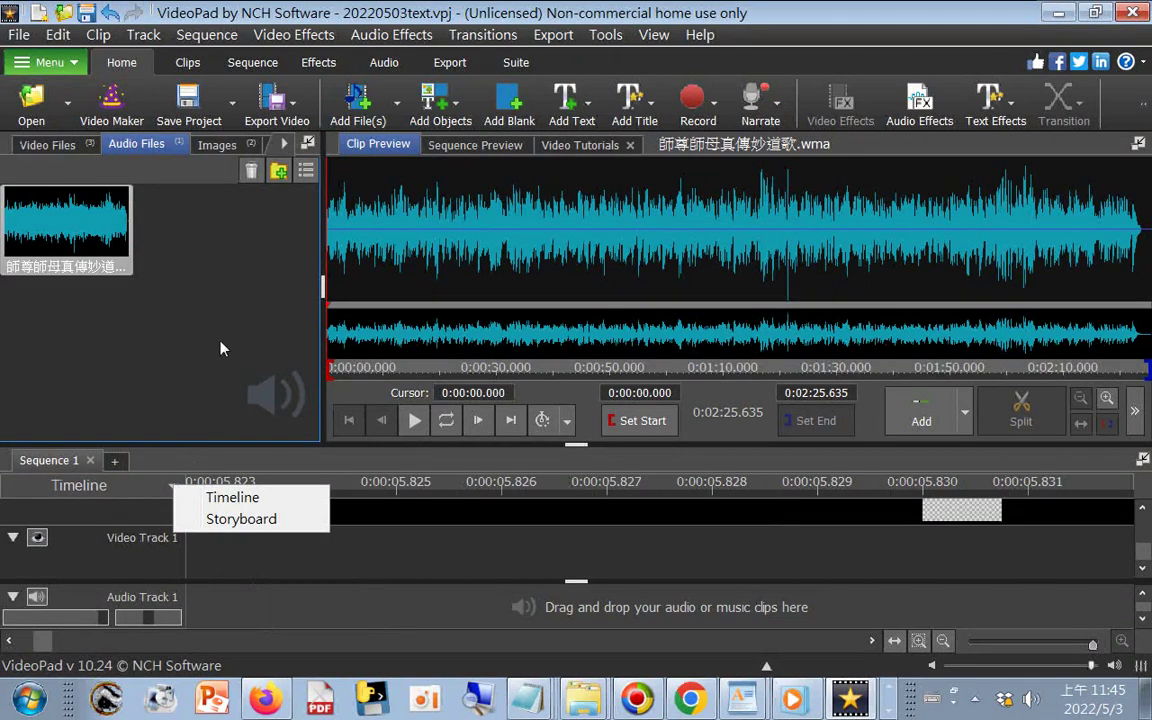
{"action": "left_click", "coordinate": [211, 519]}
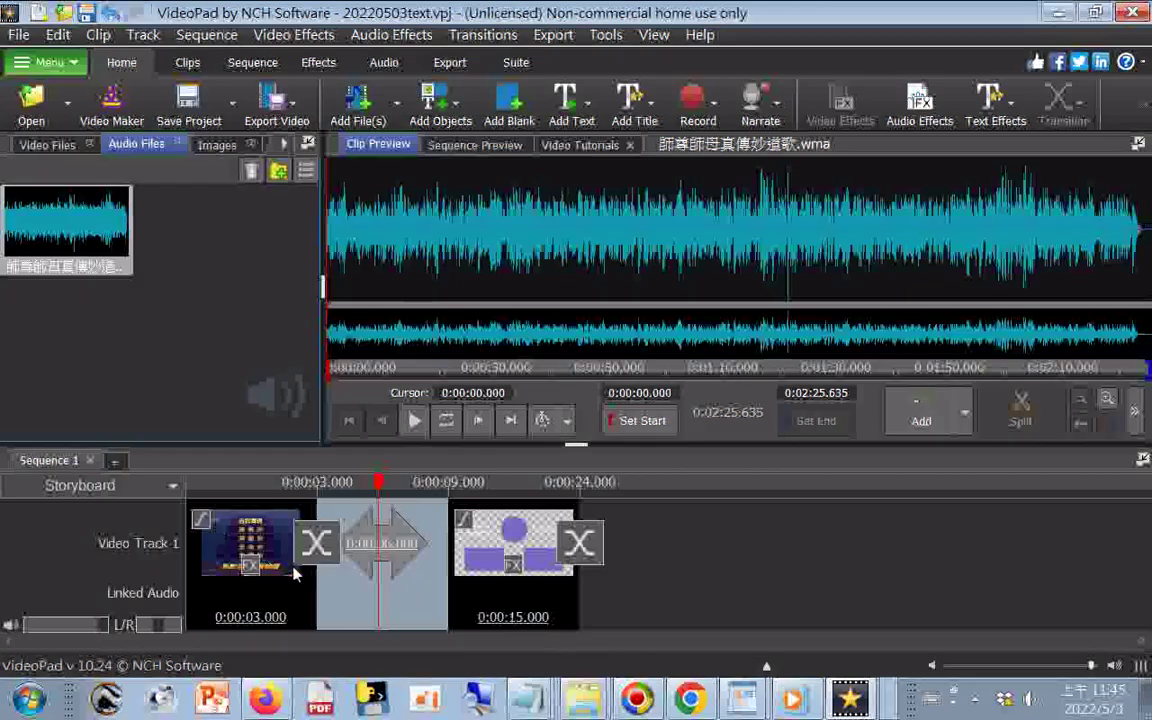
Step: Inspect the storyboard's clips and the gap between them, finishing with the first clip selected
{"action": "left_click", "coordinate": [247, 545]}
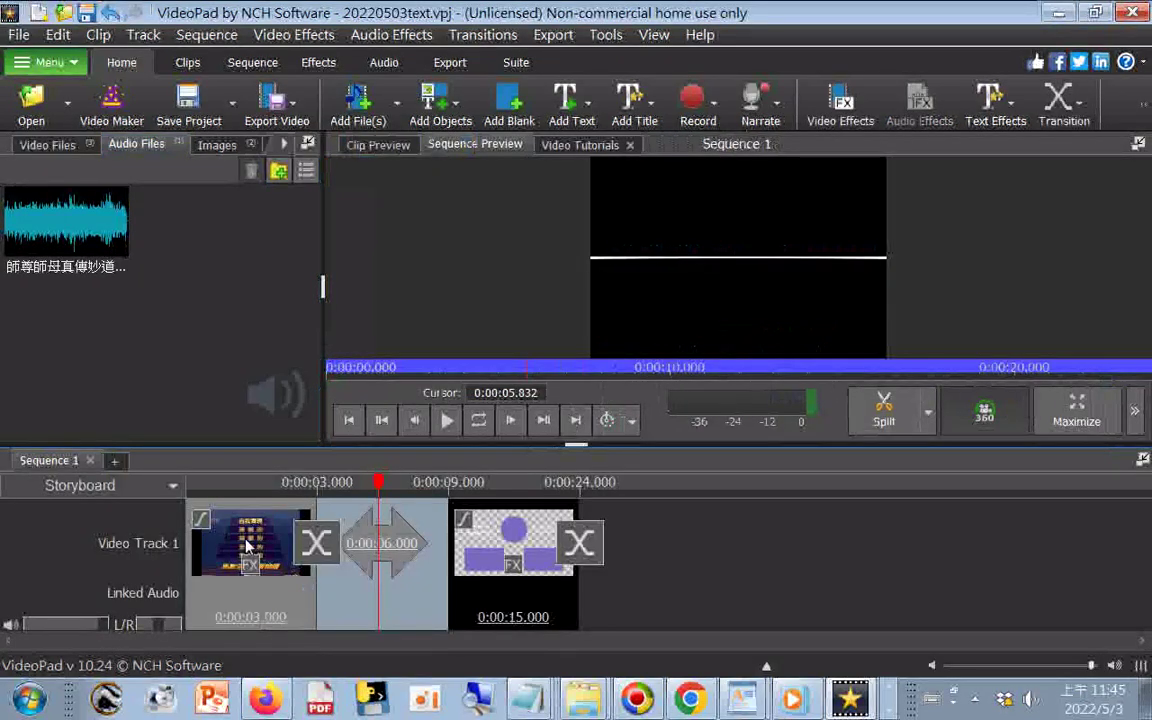
{"action": "left_click", "coordinate": [383, 588]}
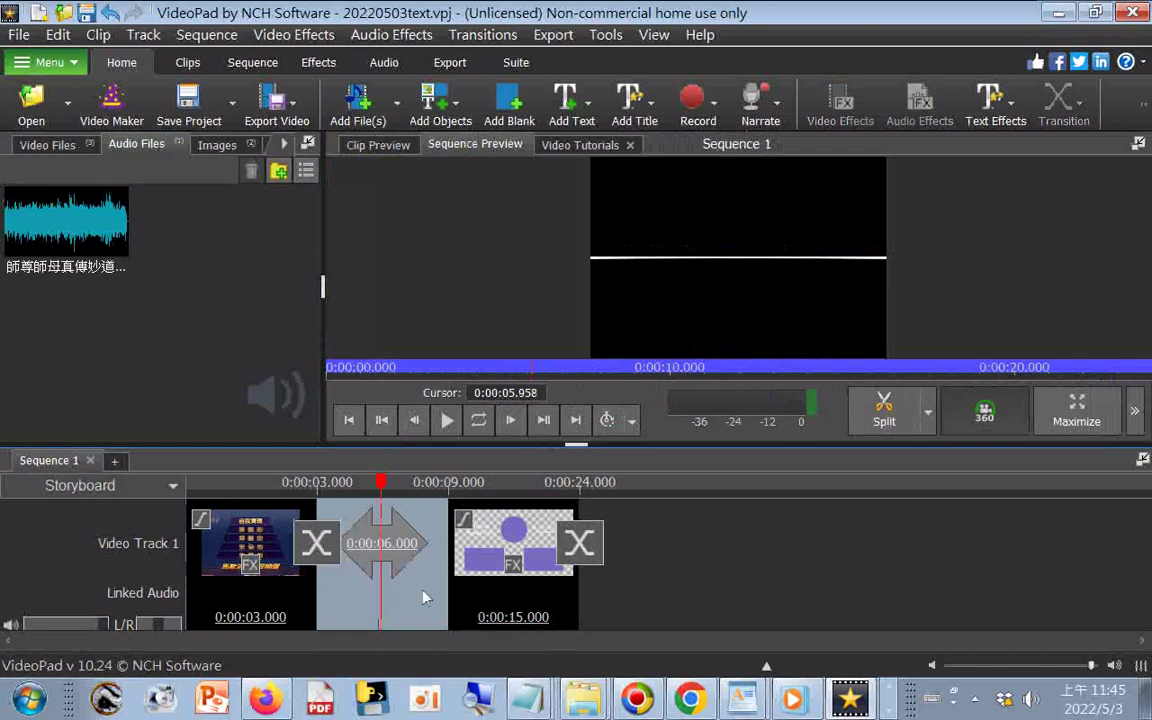
{"action": "left_click", "coordinate": [423, 597]}
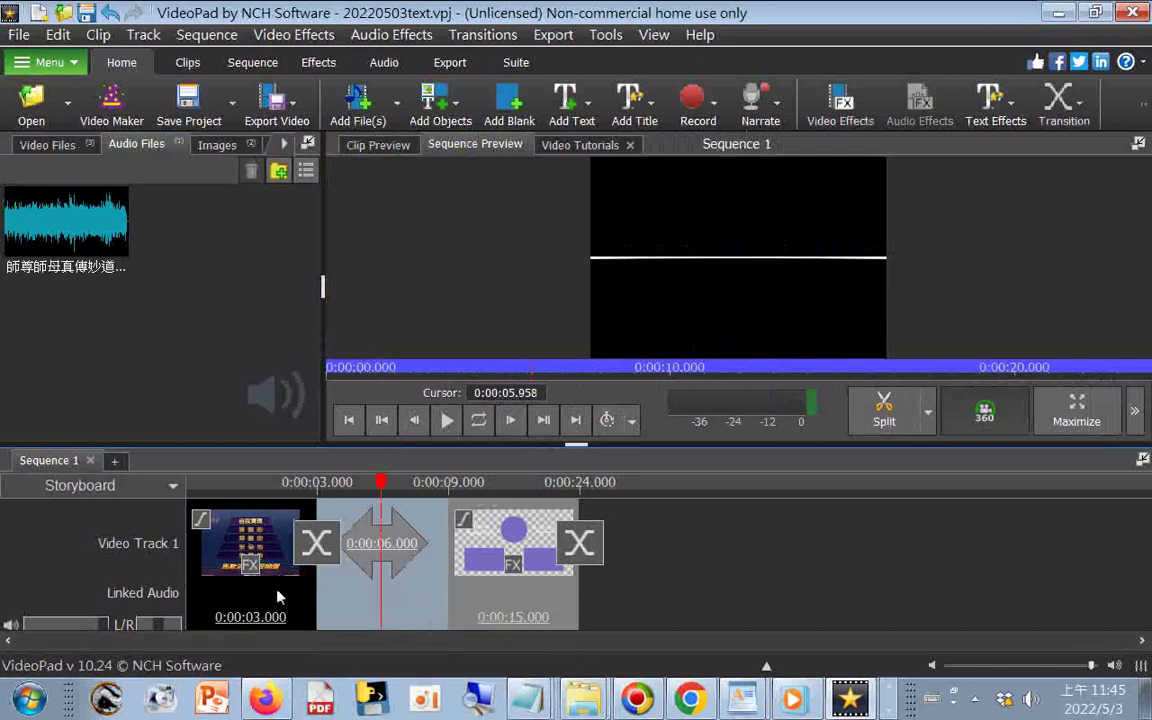
{"action": "left_click", "coordinate": [278, 597]}
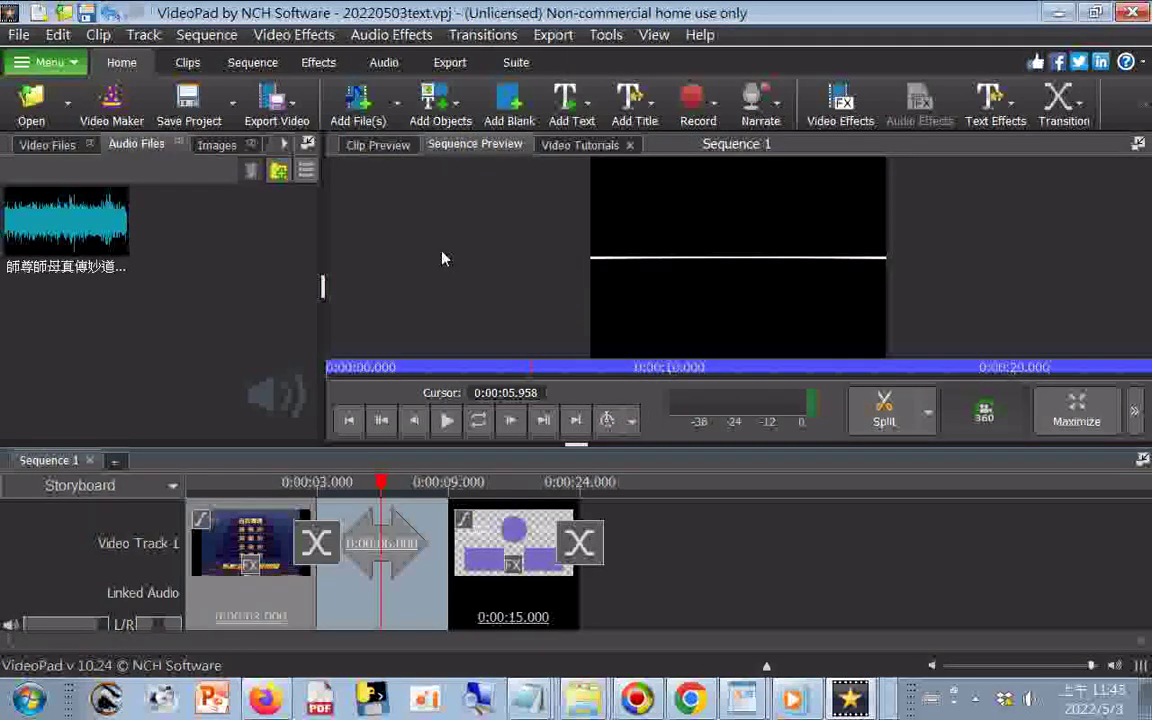
Step: Try to export the sequence to YouTube and dismiss the purchase offer
{"action": "left_click", "coordinate": [274, 122]}
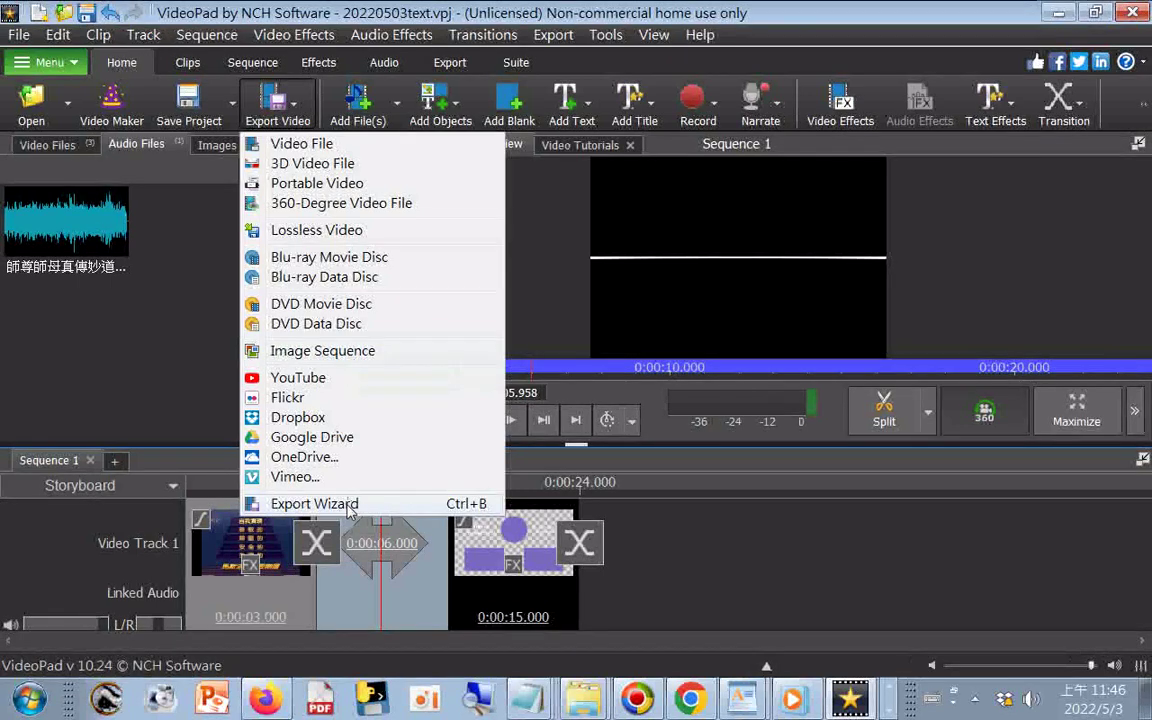
{"action": "left_click", "coordinate": [310, 378]}
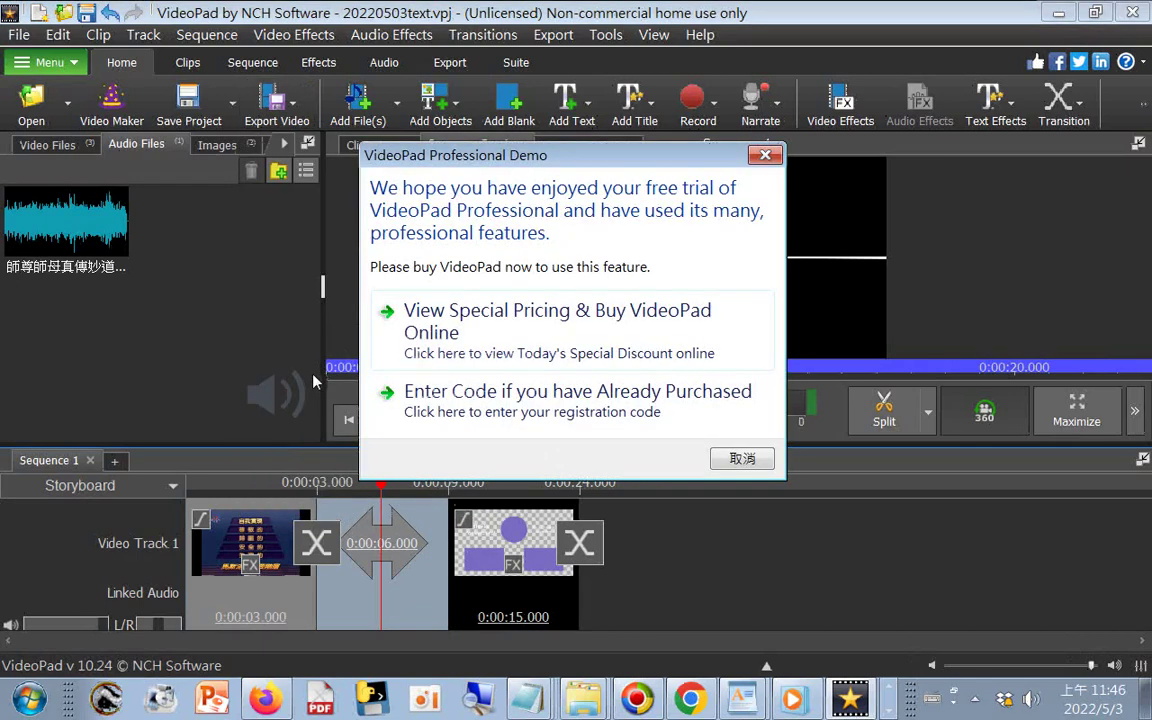
{"action": "left_click", "coordinate": [742, 459]}
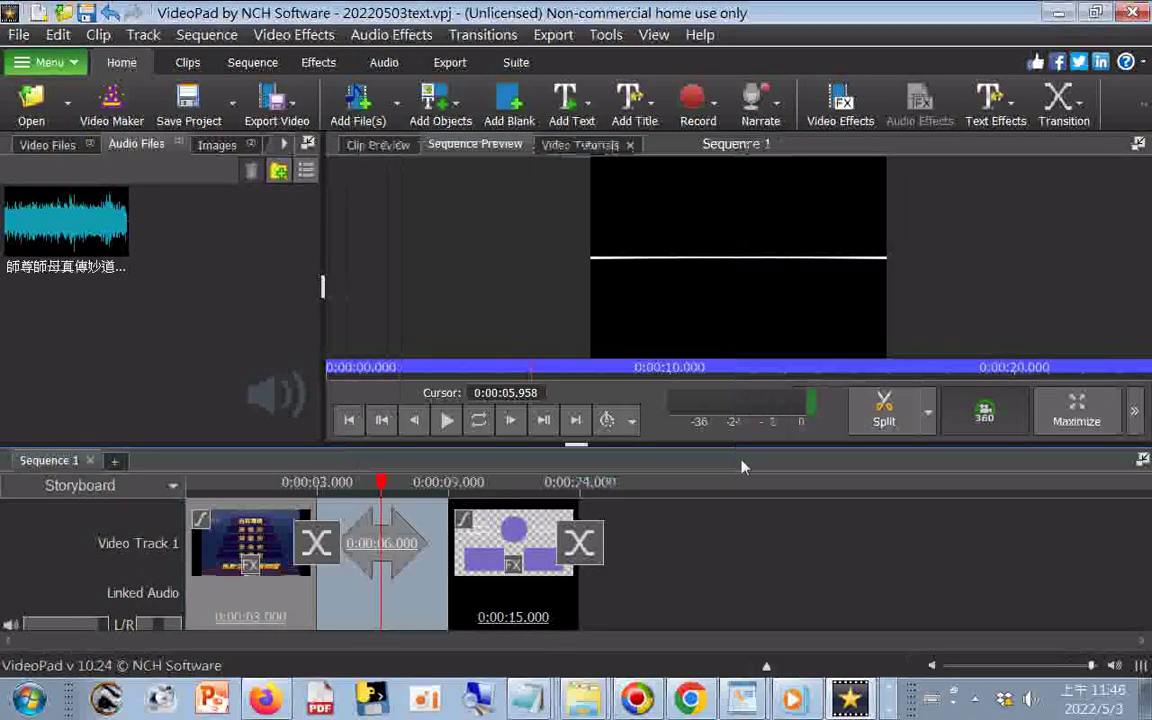